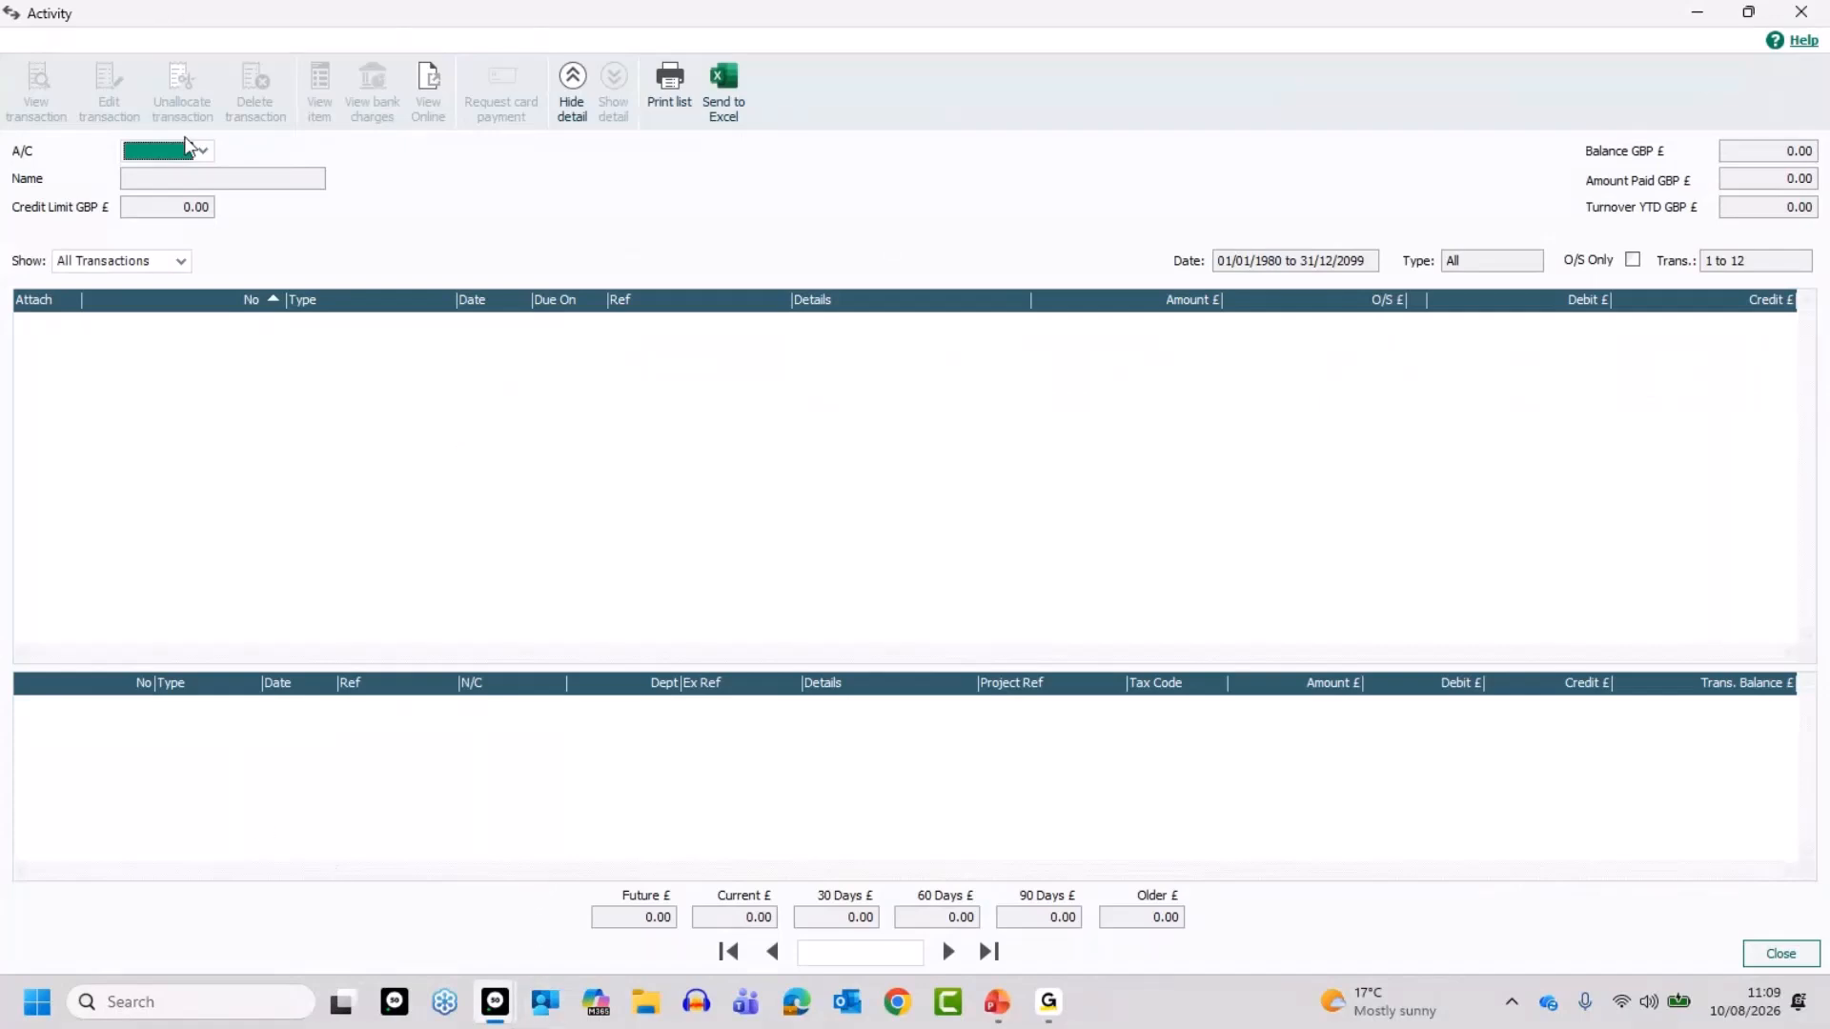
Review the transaction activity and ageing of A1 Customer and B2 Customer, and close the activity window.
{"action": "left_click", "coordinate": [203, 151]}
{"action": "double_click", "coordinate": [241, 305]}
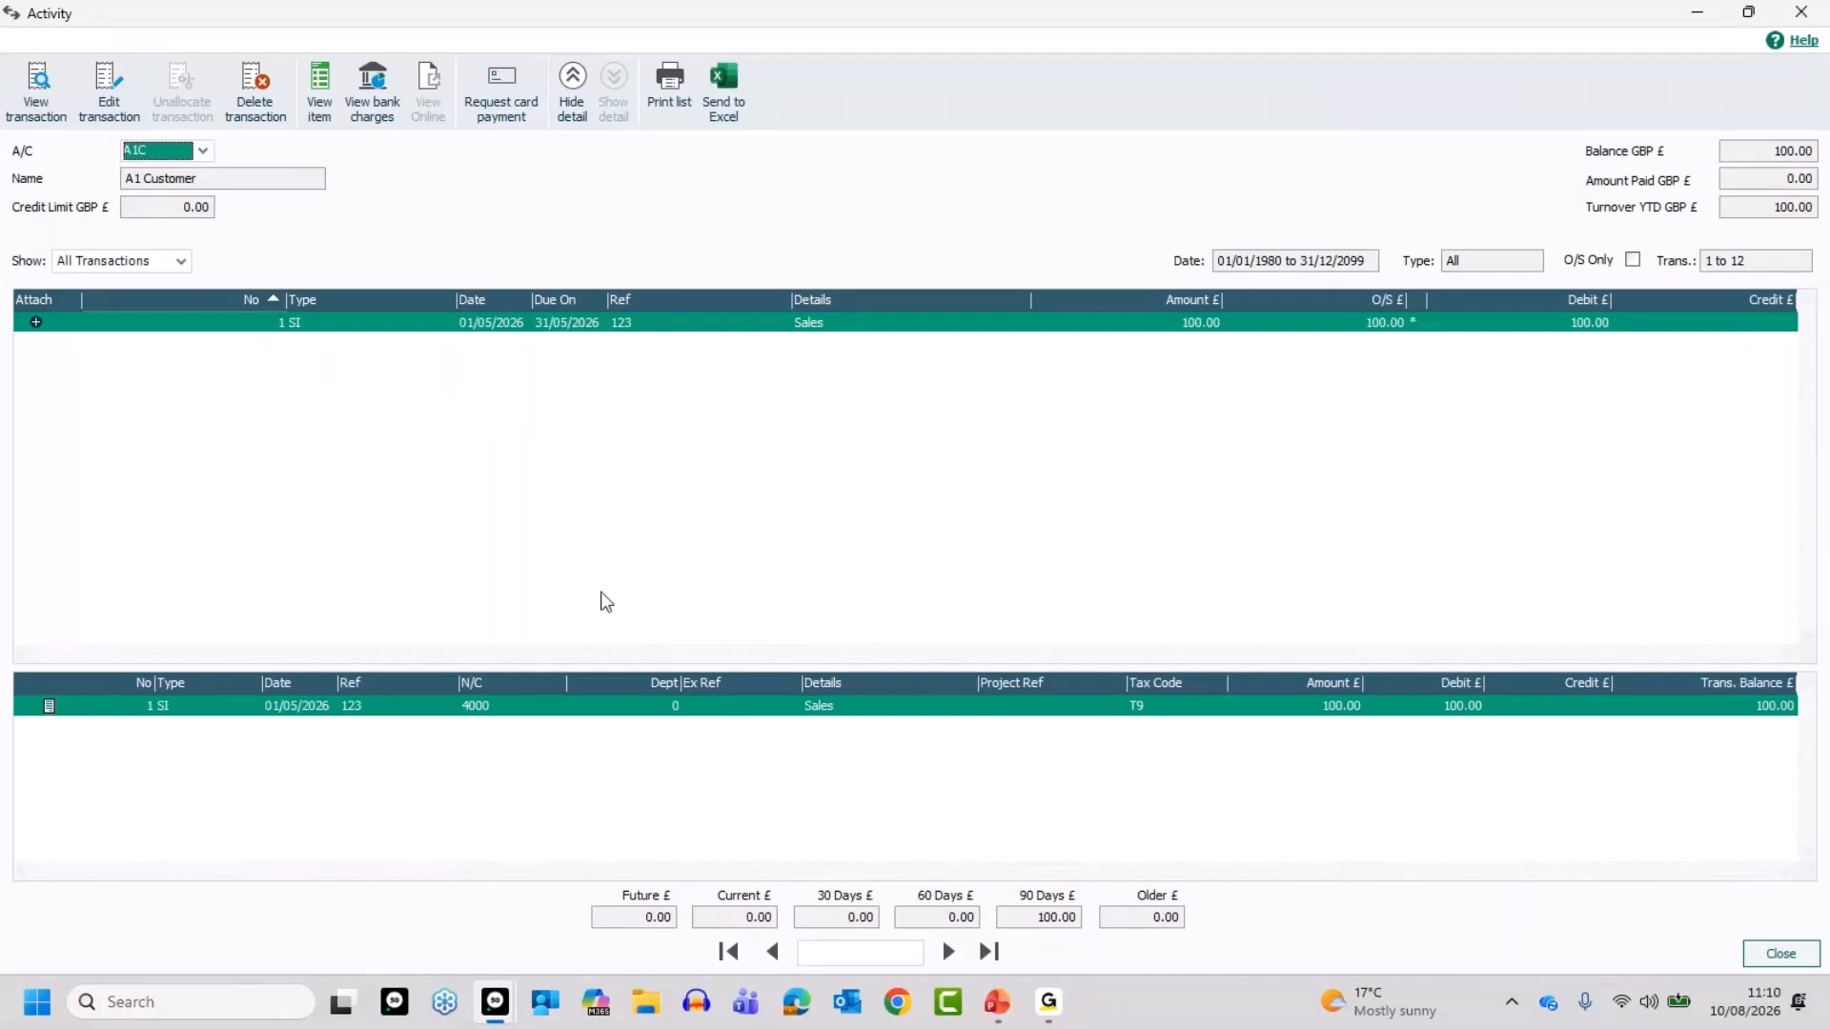
{"action": "left_click", "coordinate": [203, 150]}
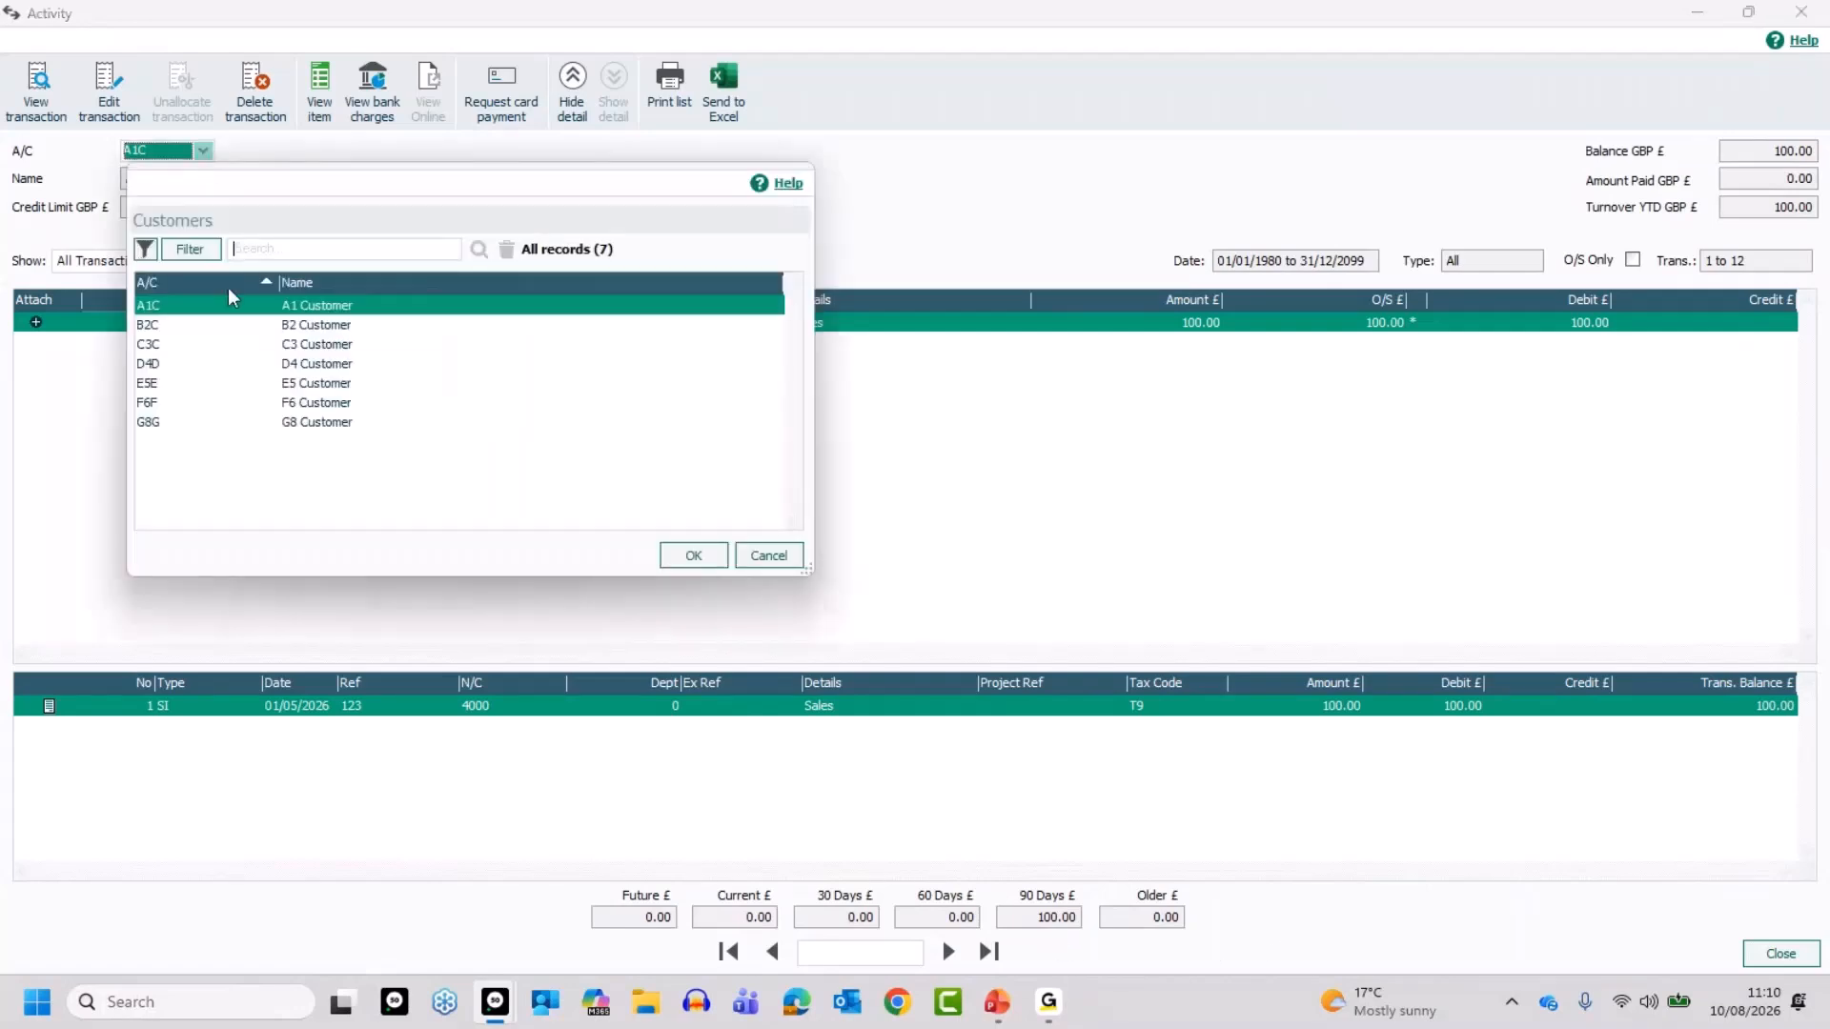
{"action": "double_click", "coordinate": [261, 324]}
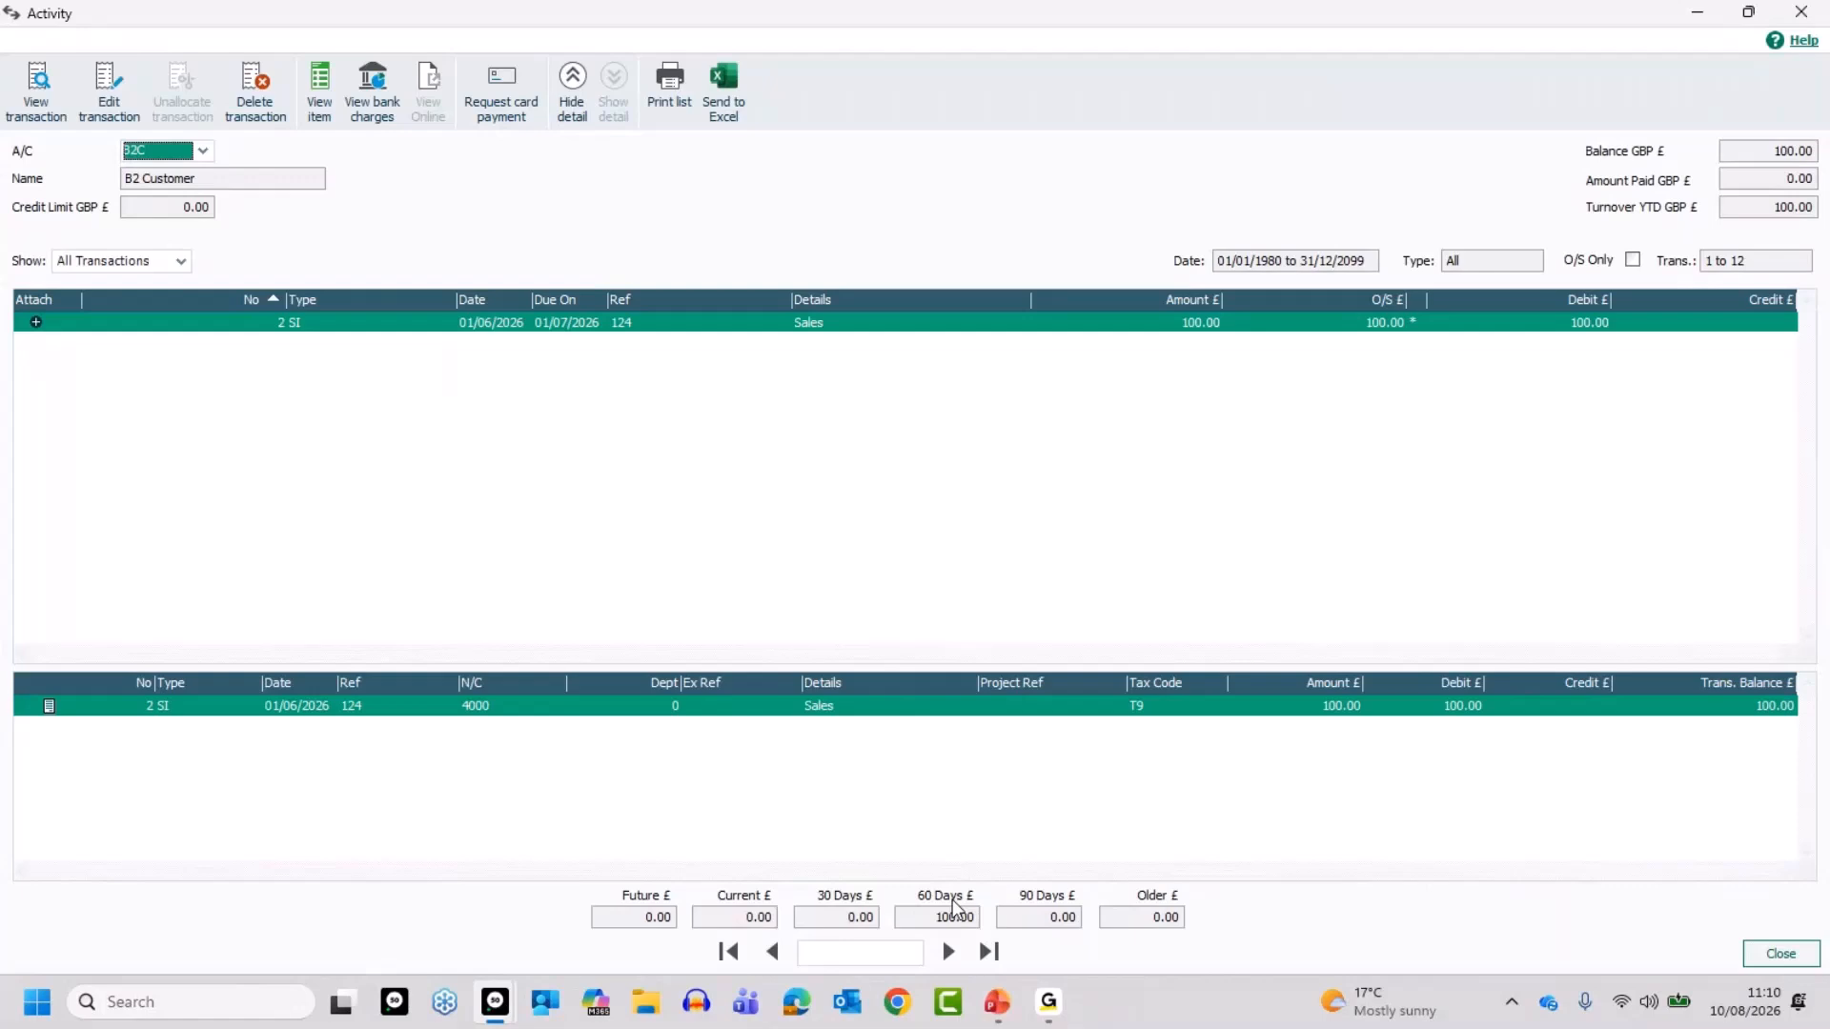
{"action": "left_click", "coordinate": [1771, 958]}
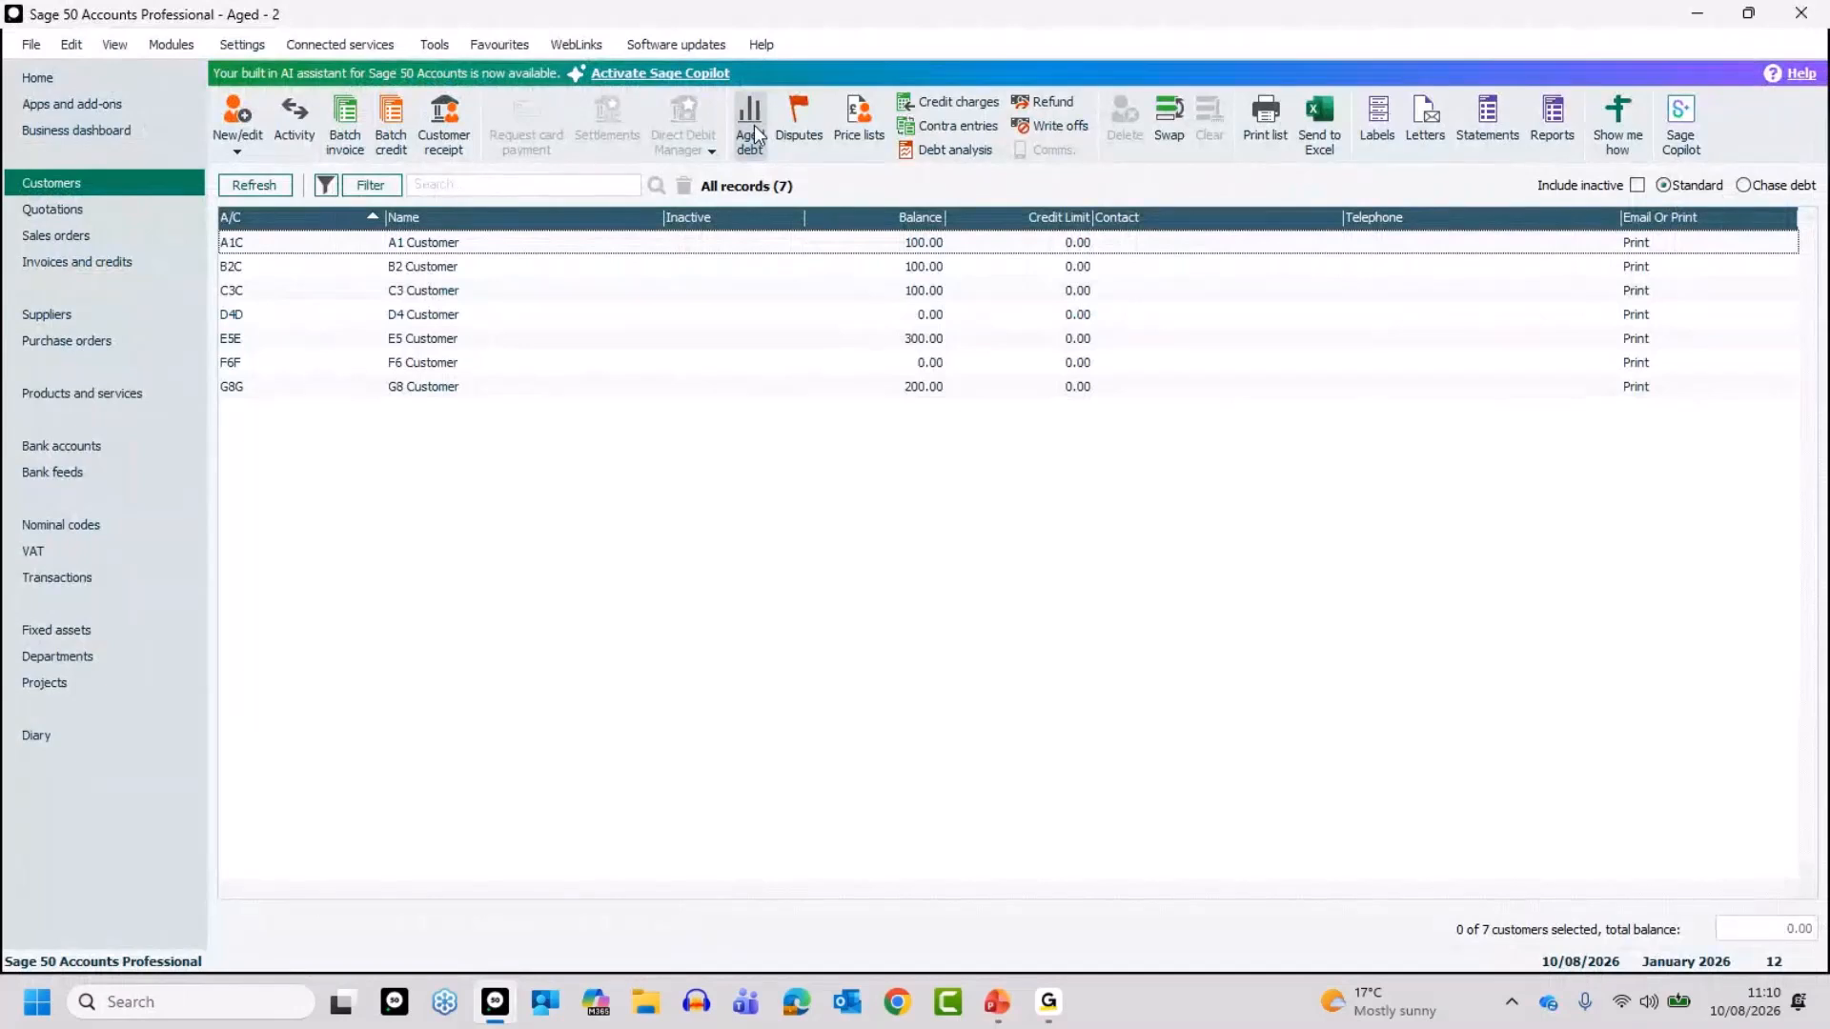
Open the customers' aged balances full screen and check the detailed aged analysis of A1 Customer.
{"action": "left_click", "coordinate": [753, 130]}
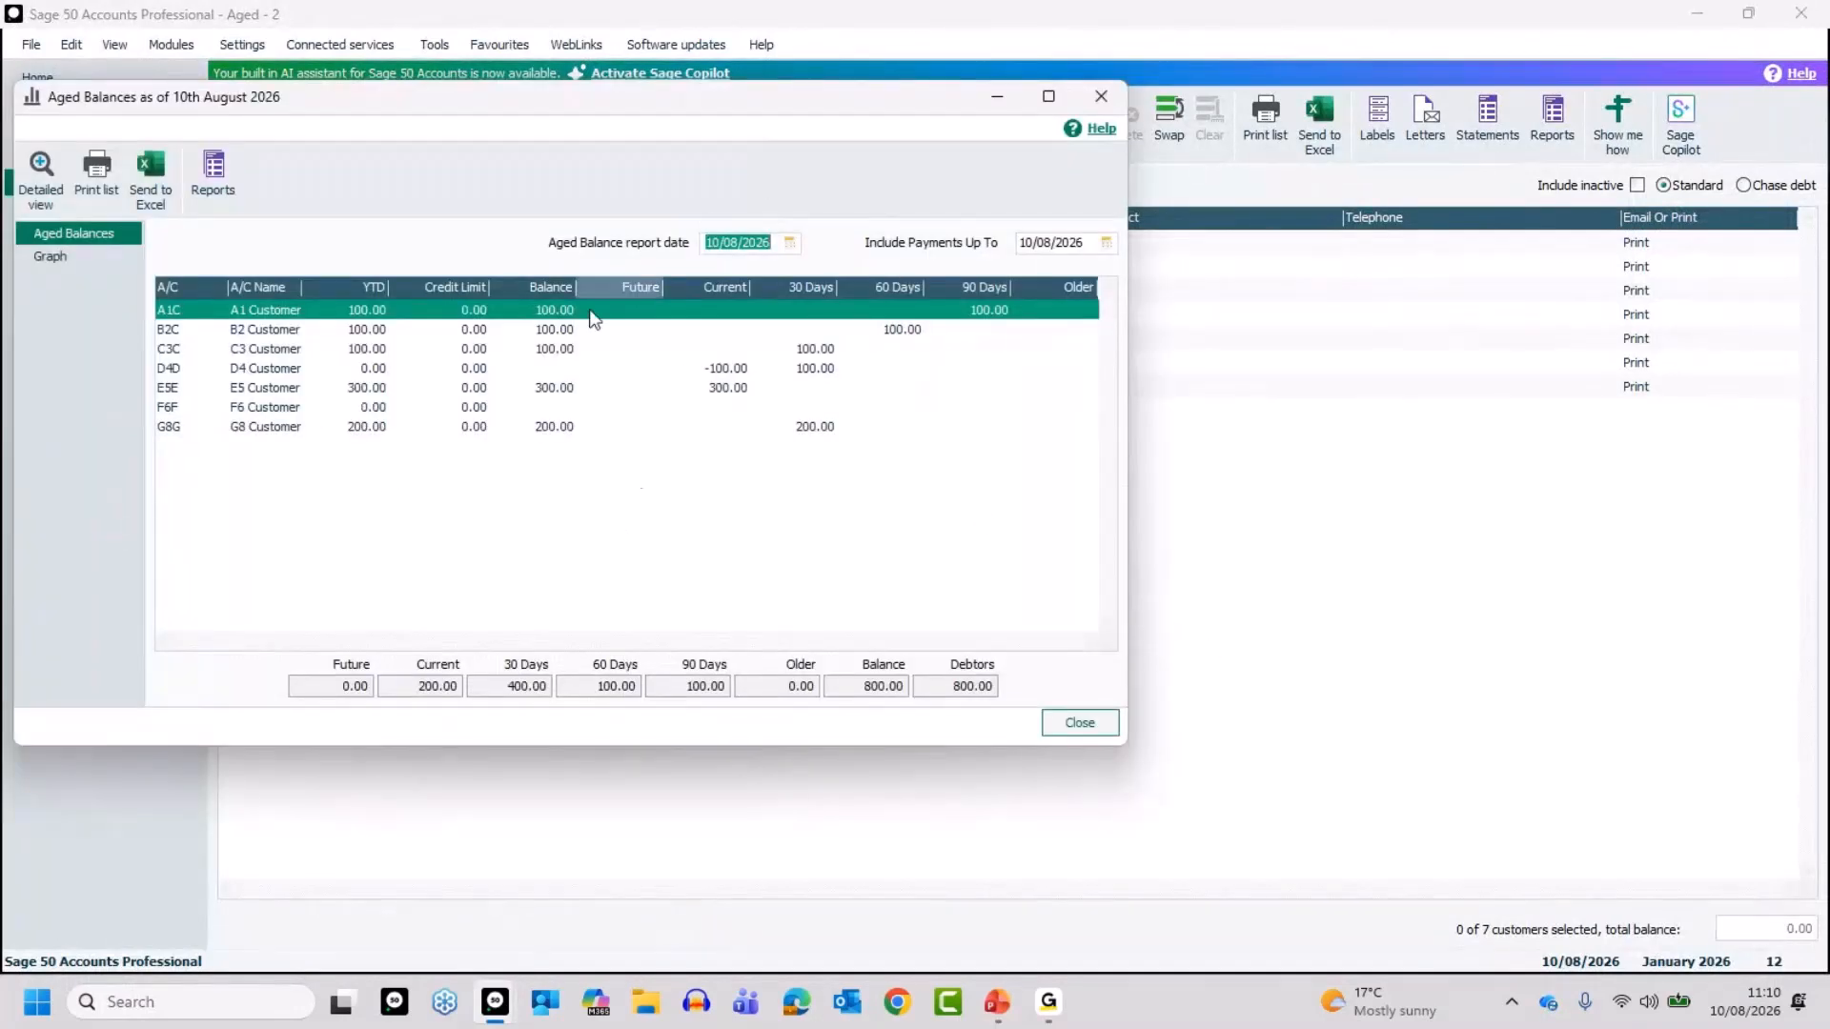
{"action": "left_click_drag", "start_coordinate": [626, 114], "coordinate": [950, 131]}
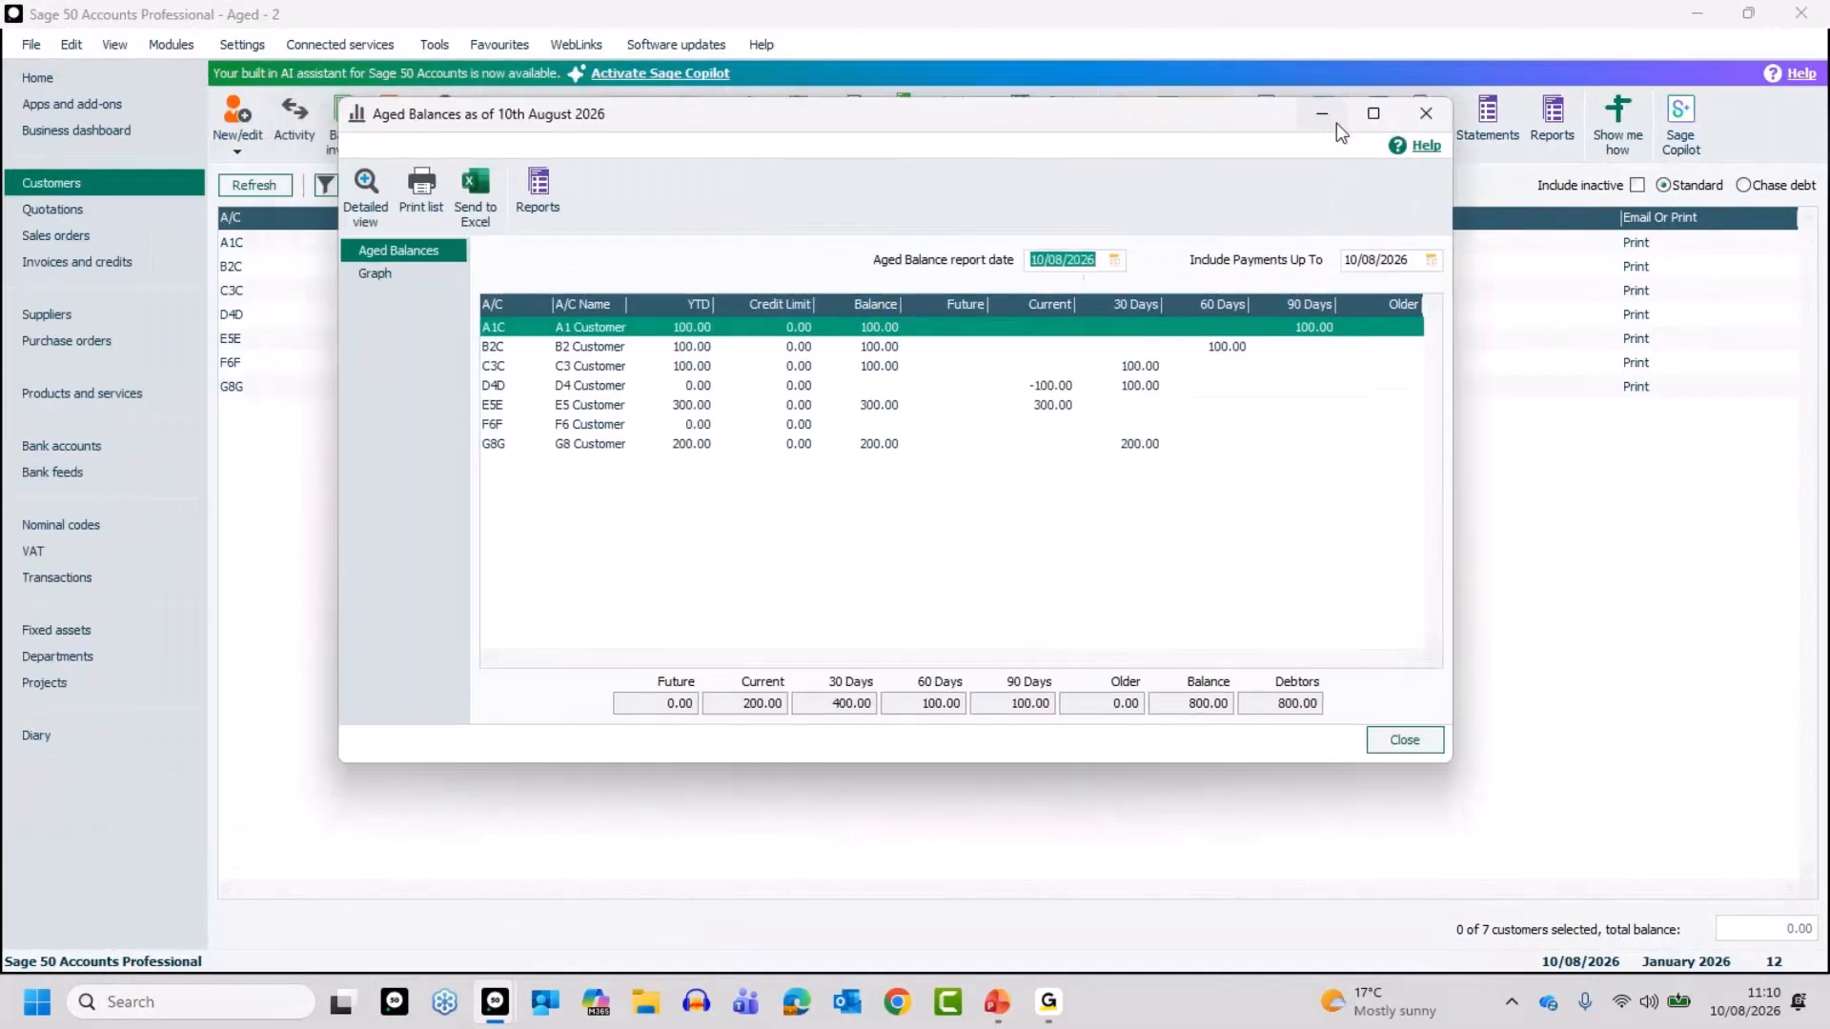
{"action": "left_click", "coordinate": [1372, 114]}
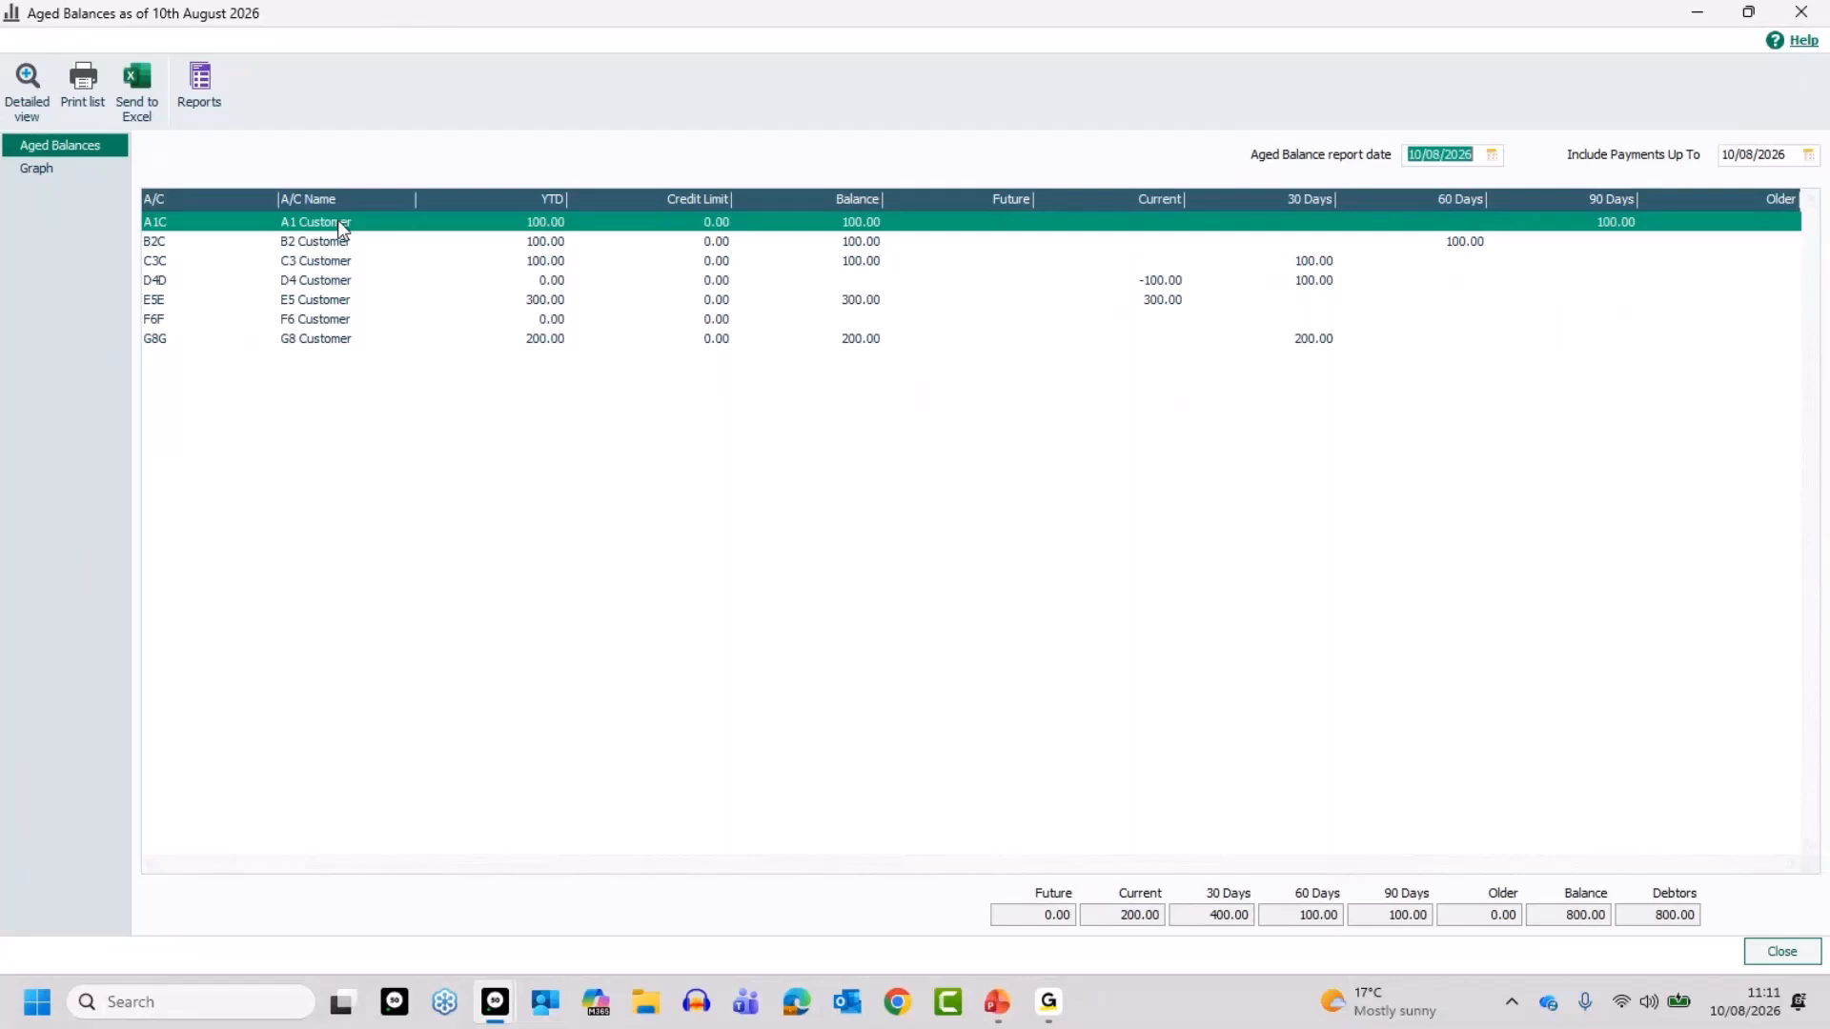
{"action": "left_click", "coordinate": [31, 86]}
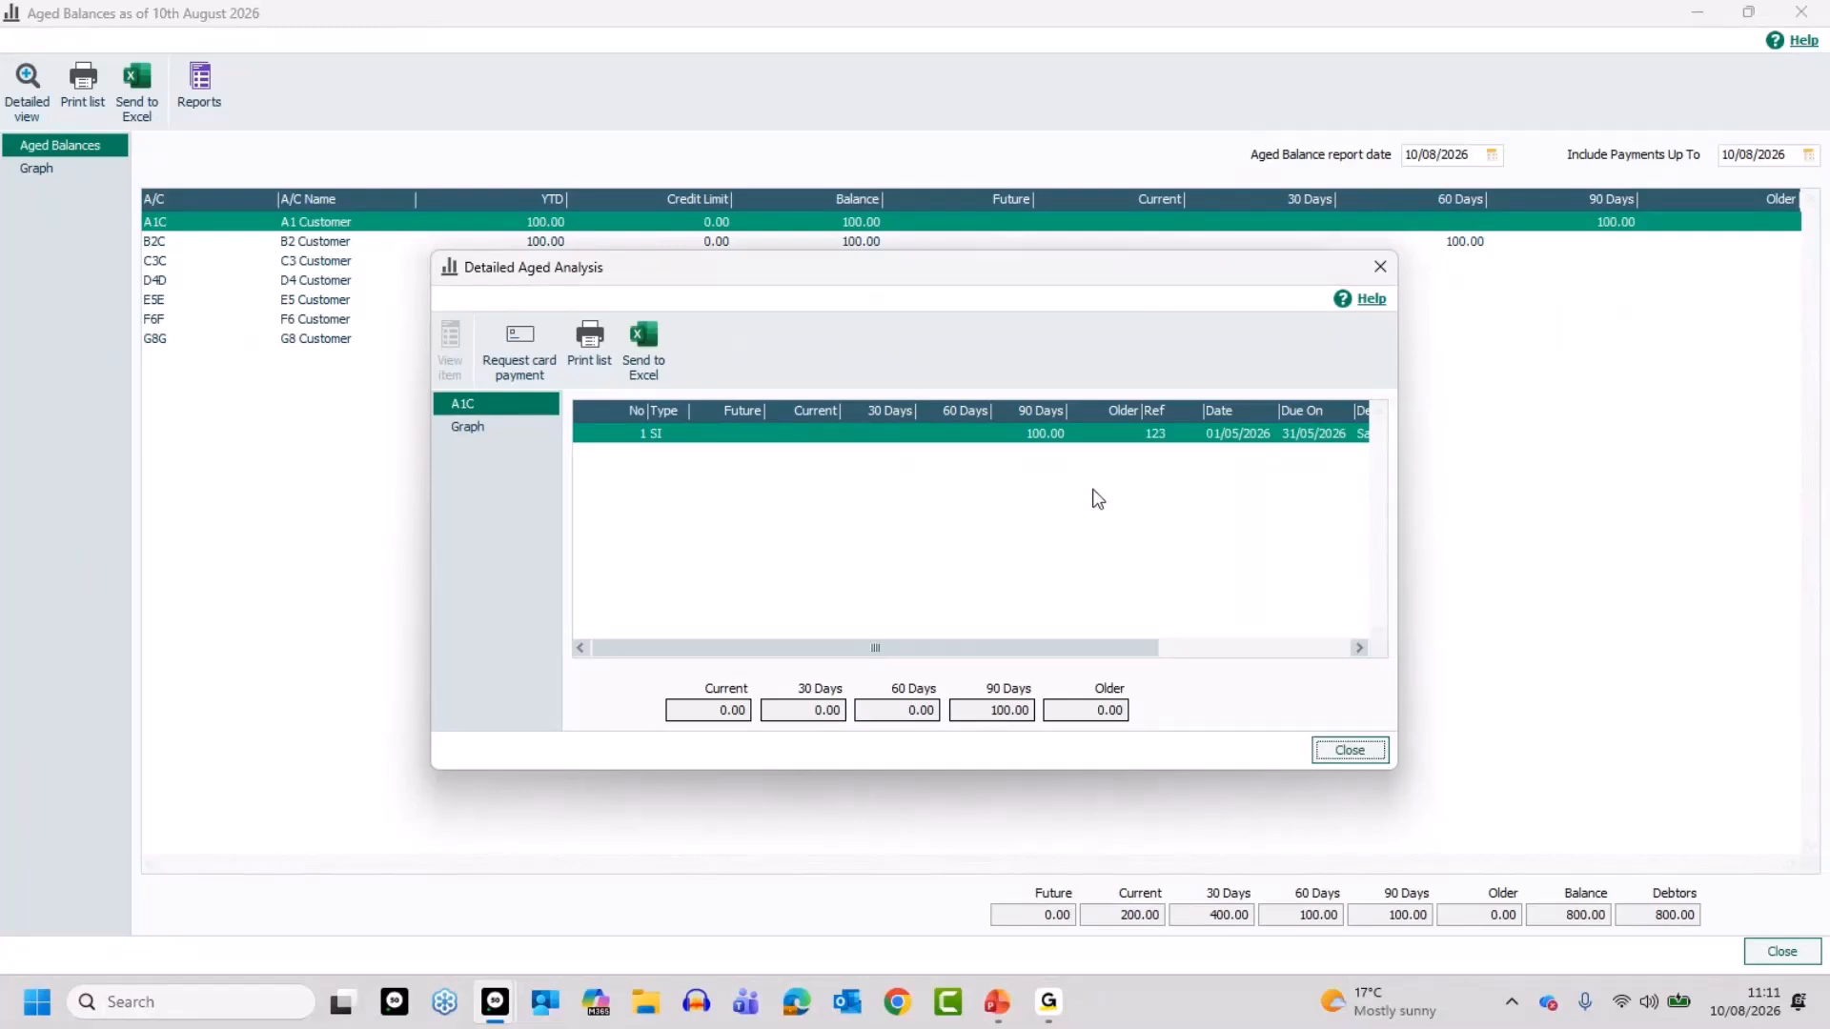
{"action": "left_click", "coordinate": [1366, 753]}
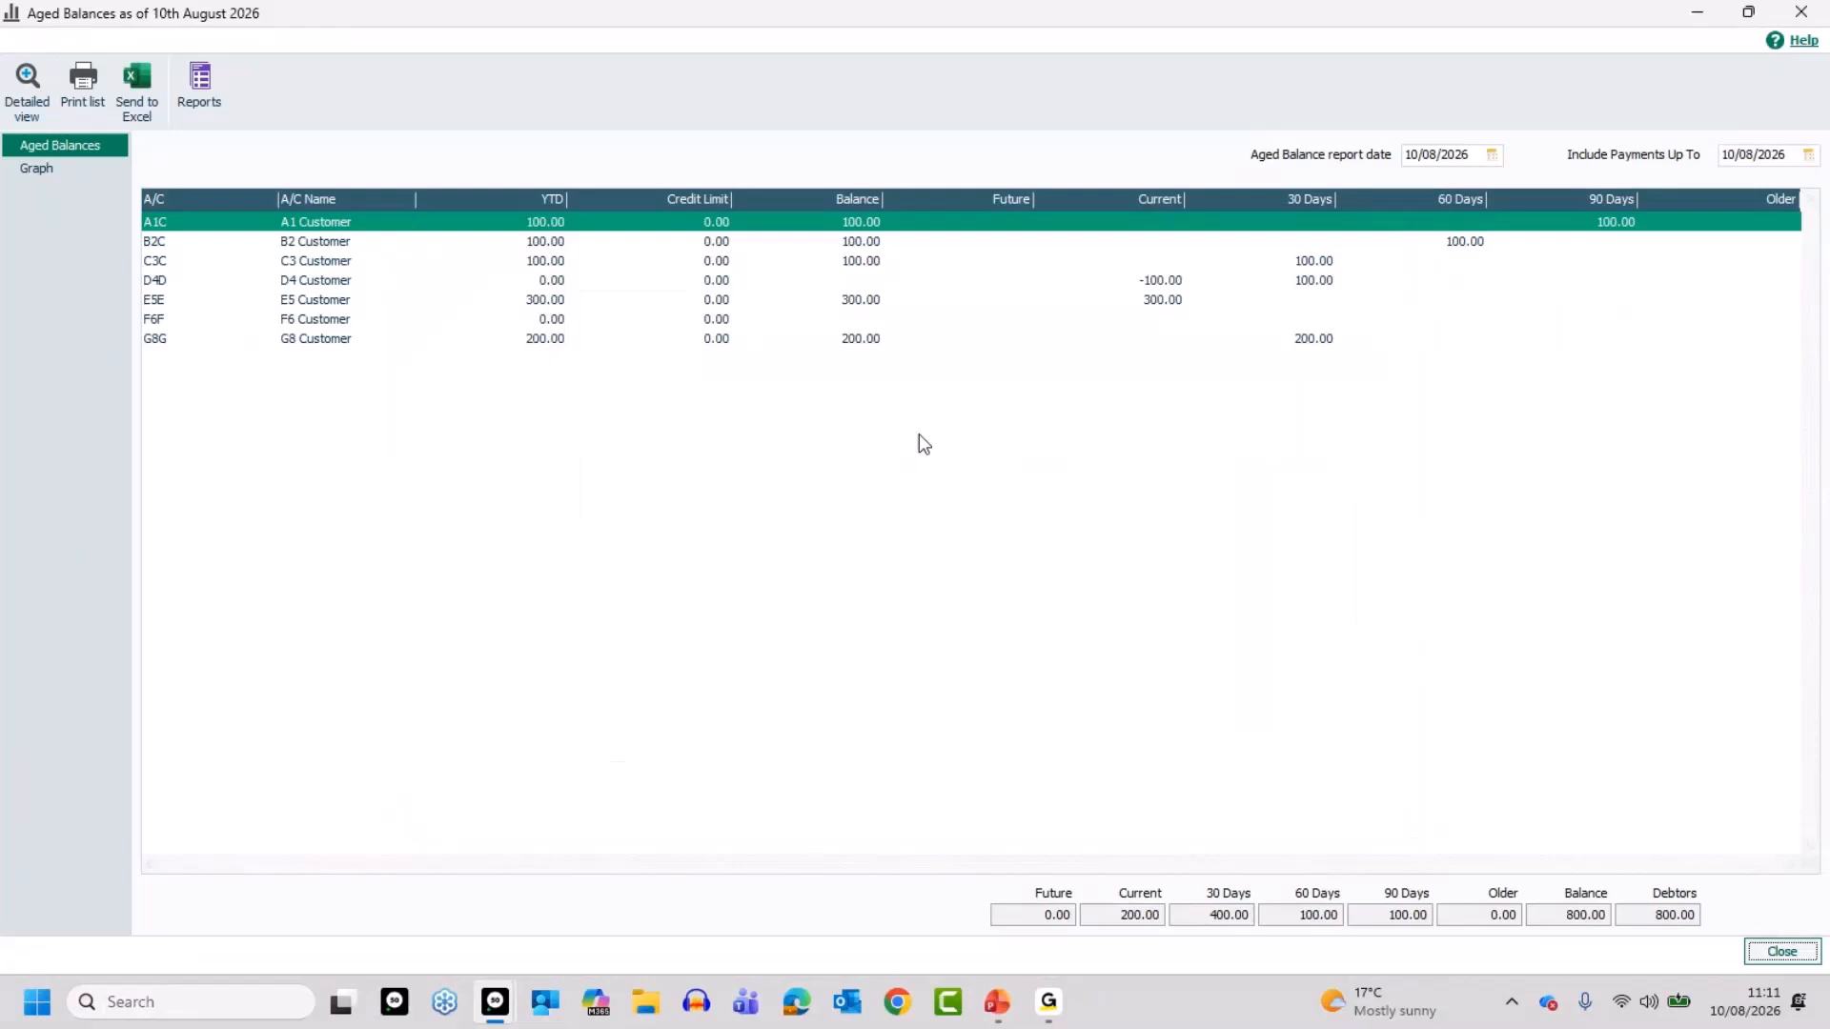
View A1 Customer's detailed aged analysis as a graph and close the aged balances.
{"action": "double_click", "coordinate": [555, 223]}
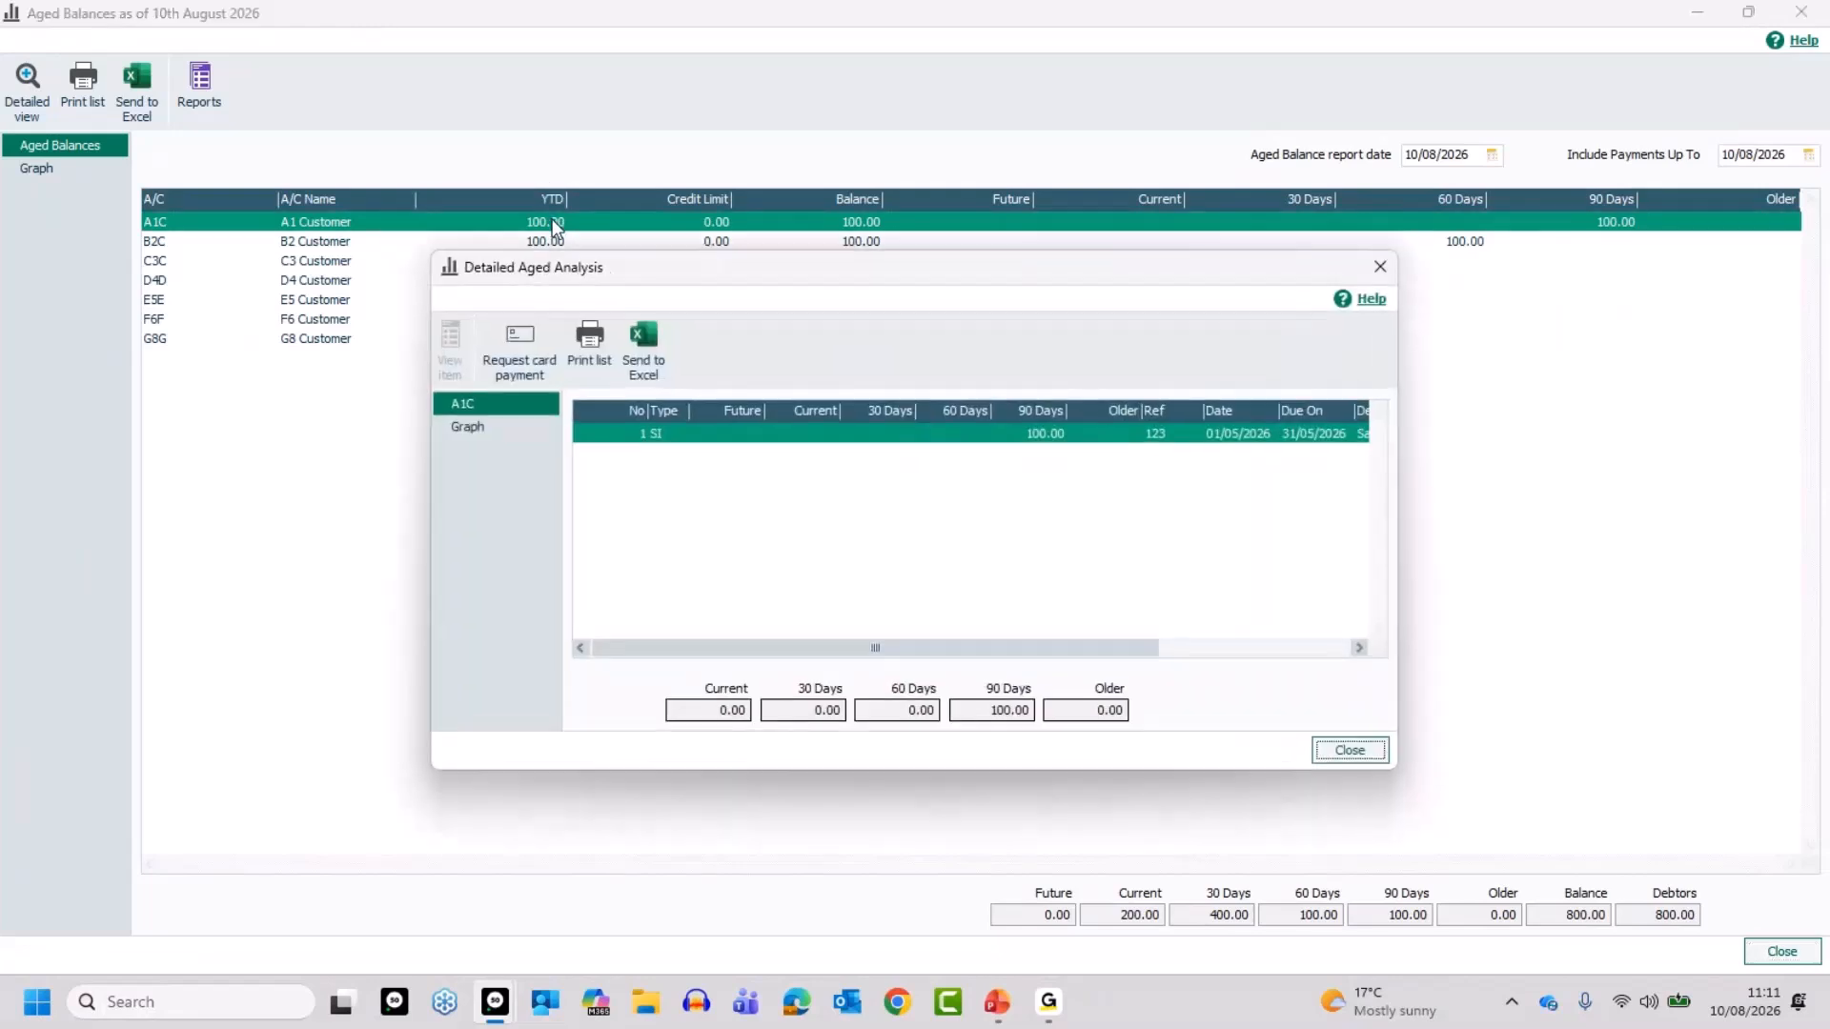
{"action": "left_click", "coordinate": [484, 430]}
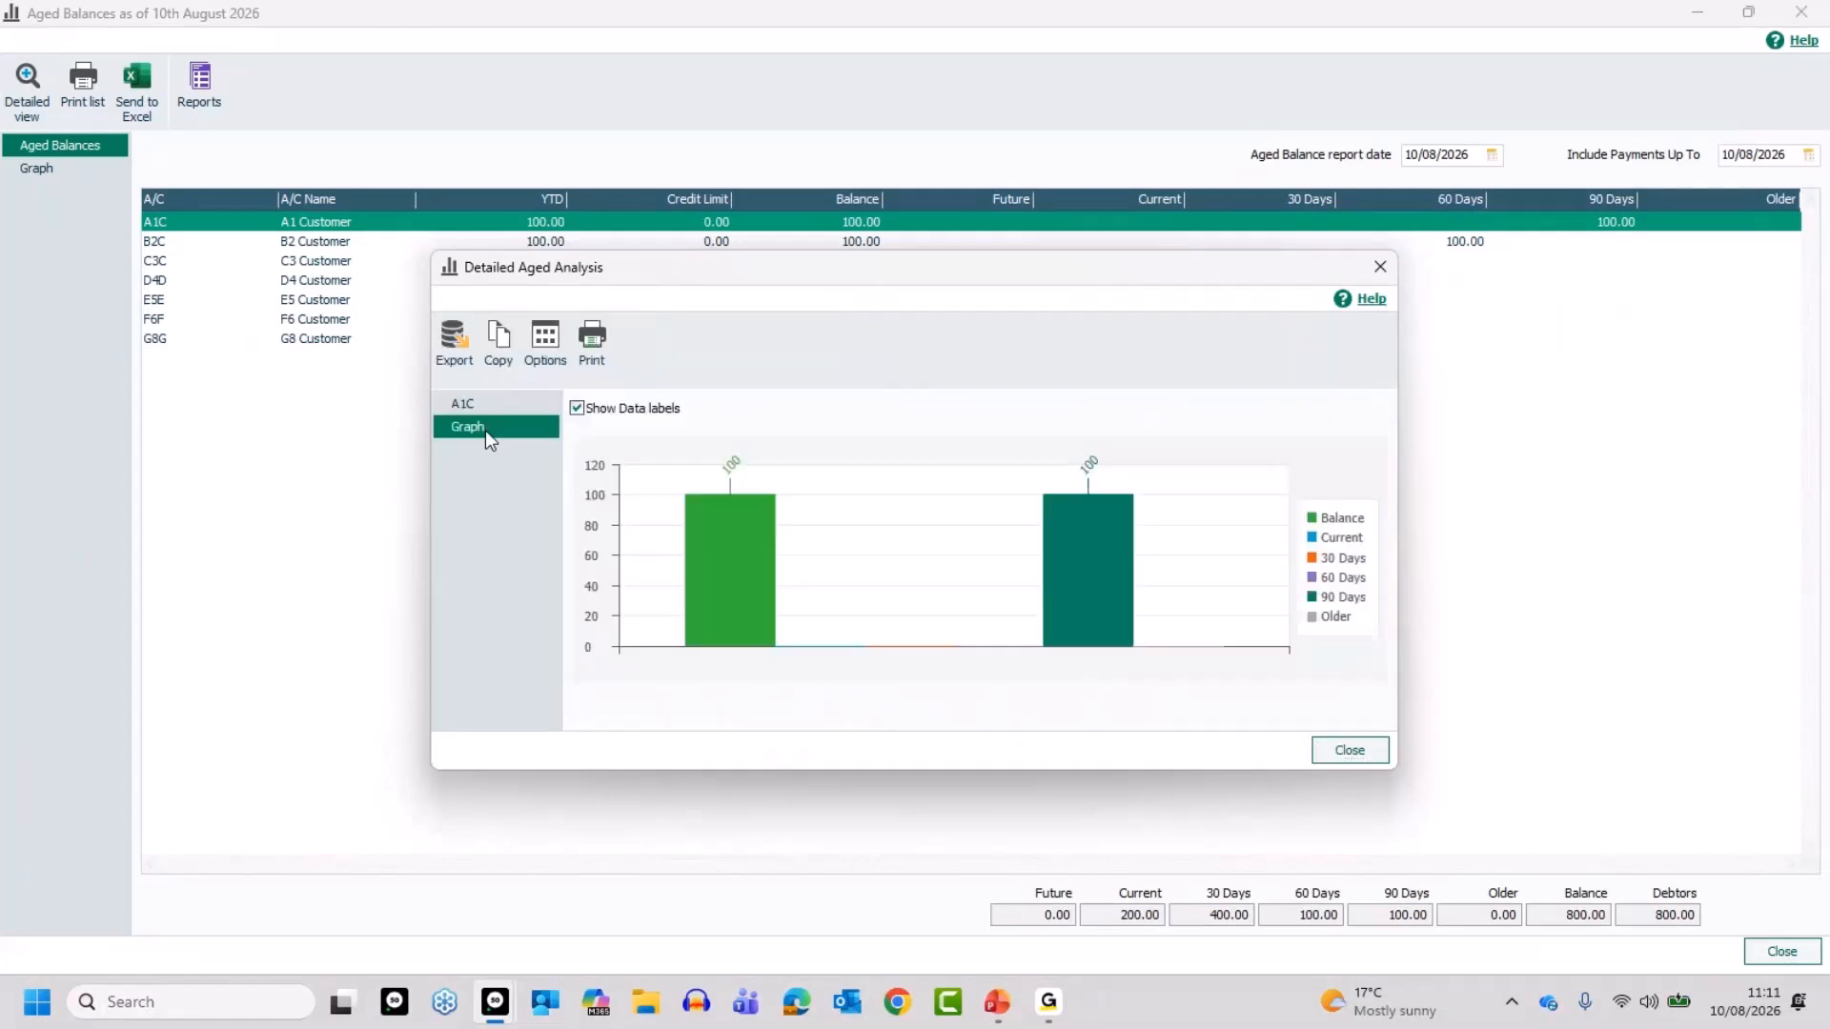
{"action": "left_click", "coordinate": [1357, 758]}
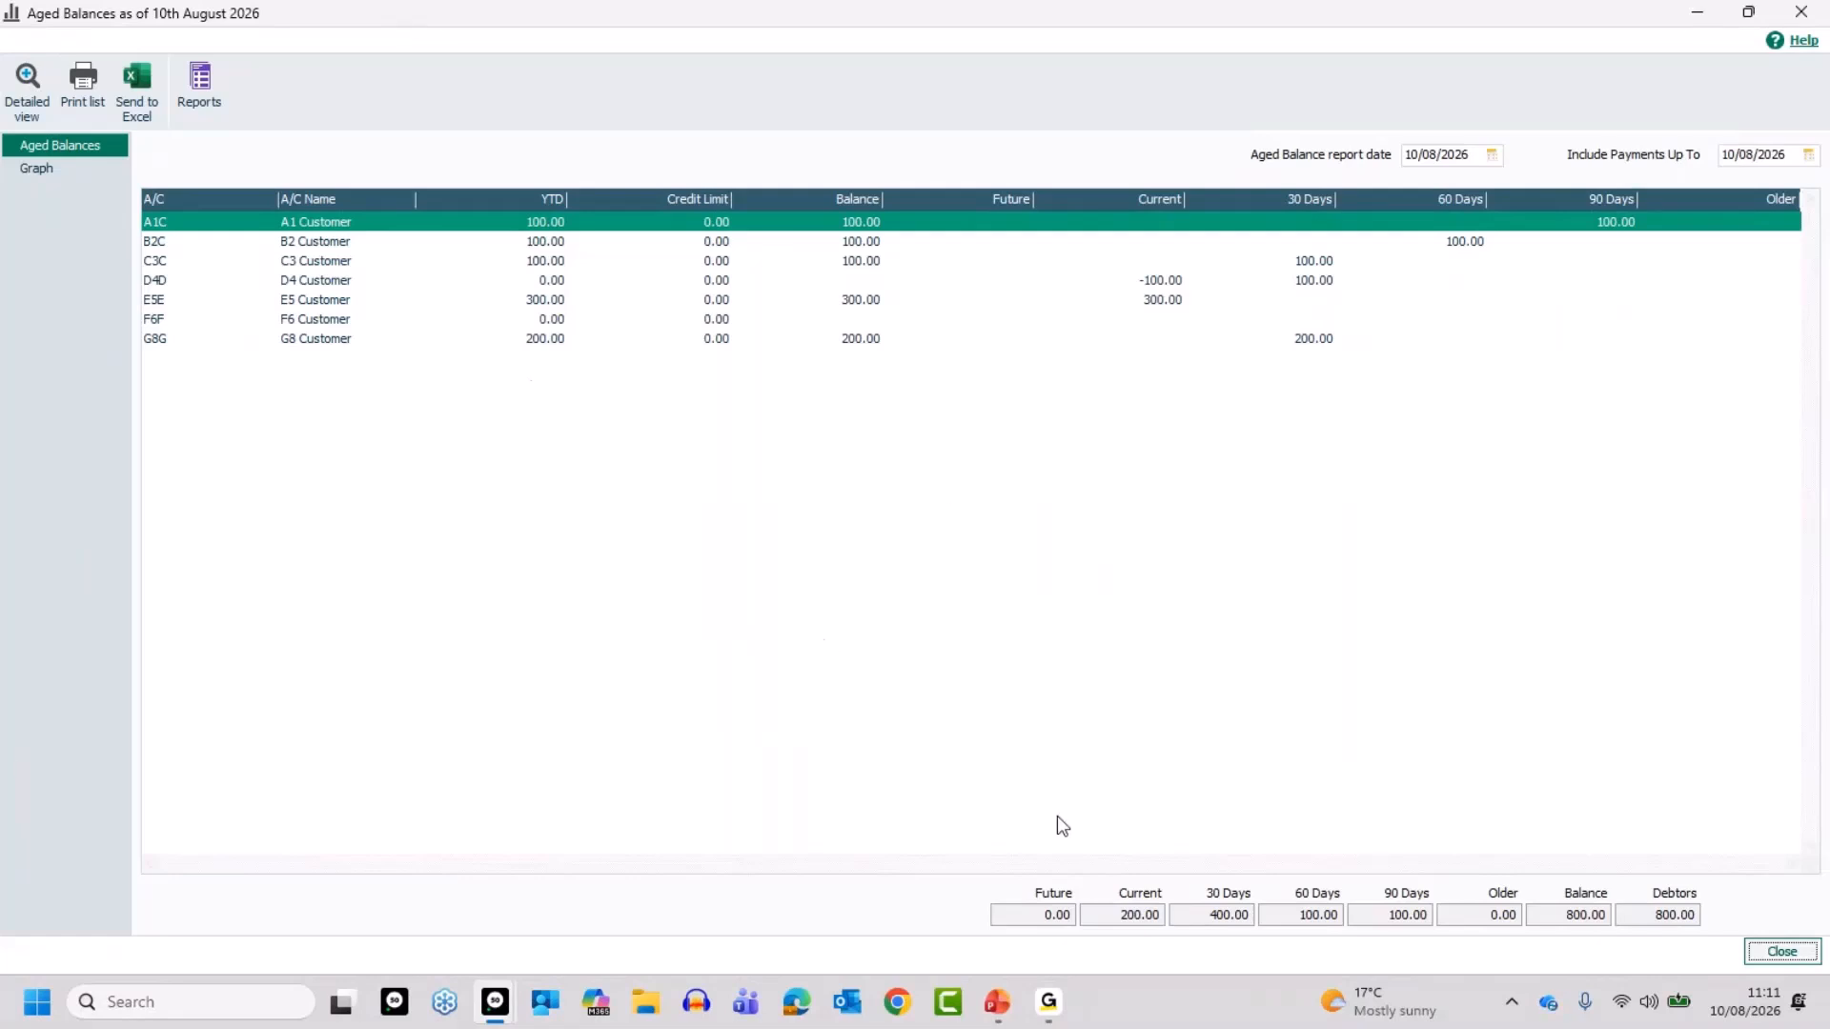
{"action": "left_click", "coordinate": [1781, 951]}
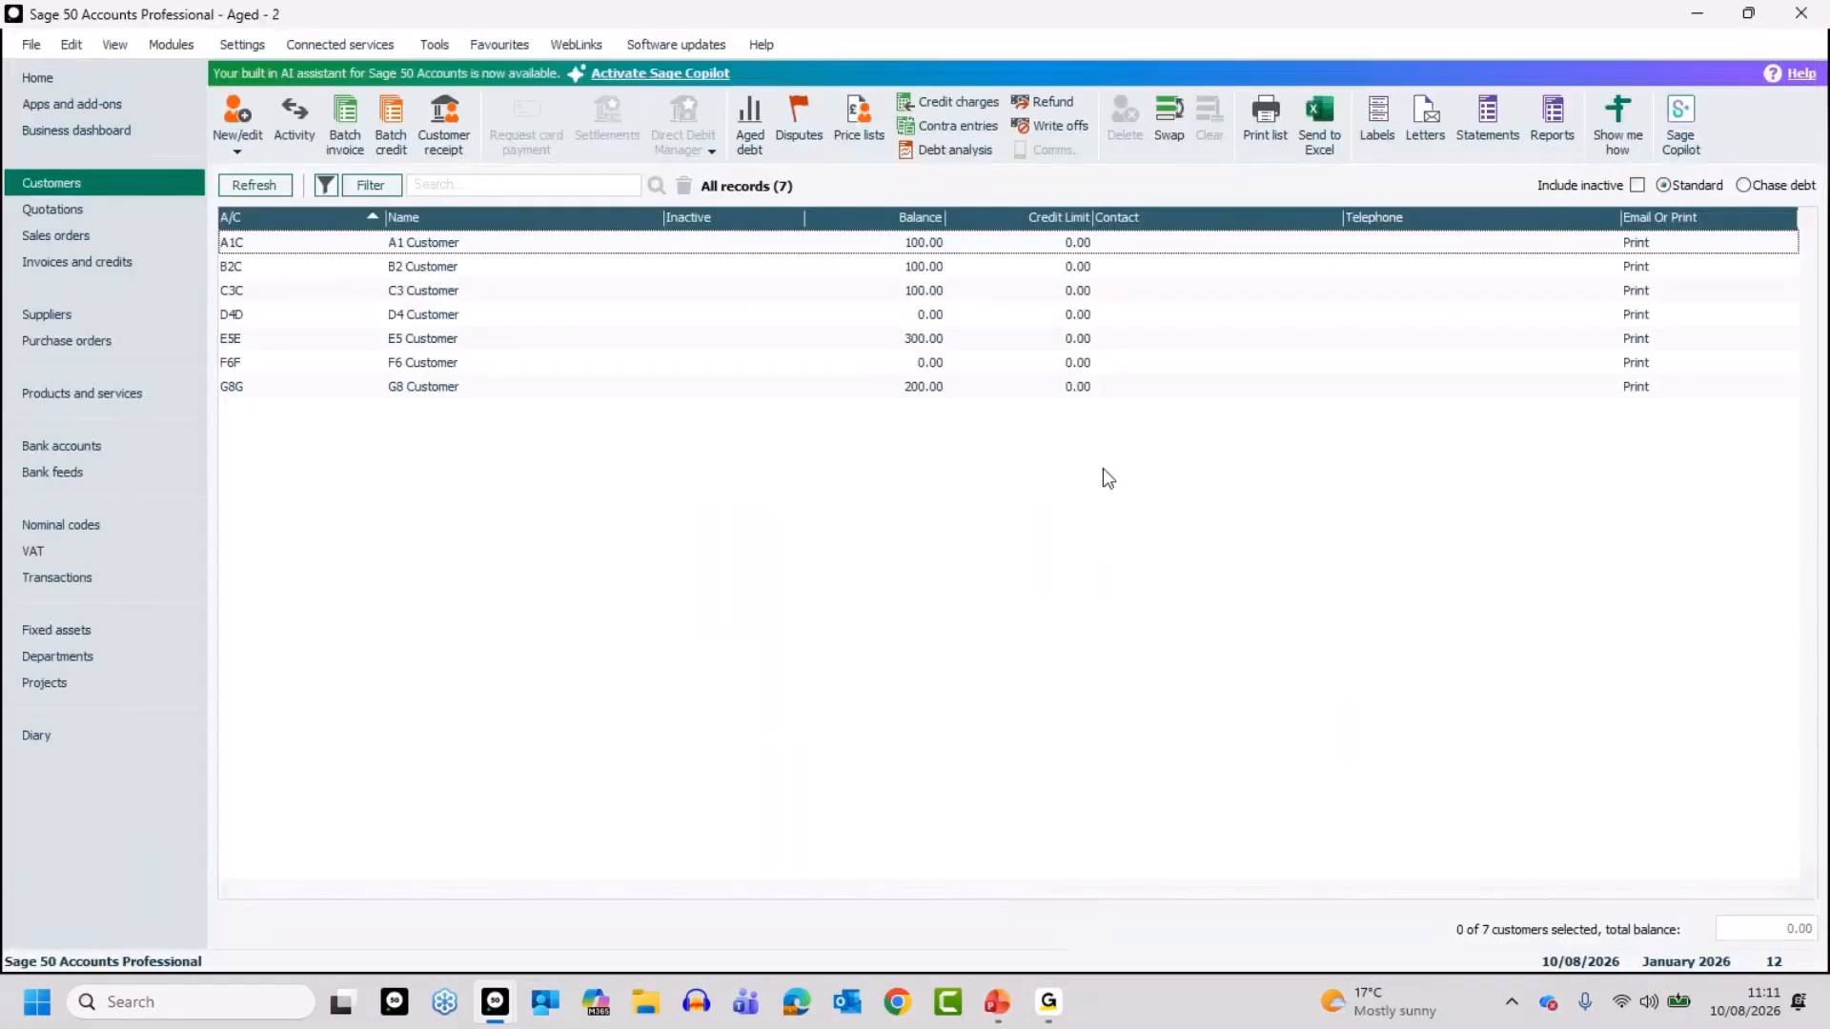
Switch the customer list to Chase debt view and add the Aged Current, Aged 30, 60 and 90 Days, and Aged Older columns.
{"action": "left_click", "coordinate": [1743, 186]}
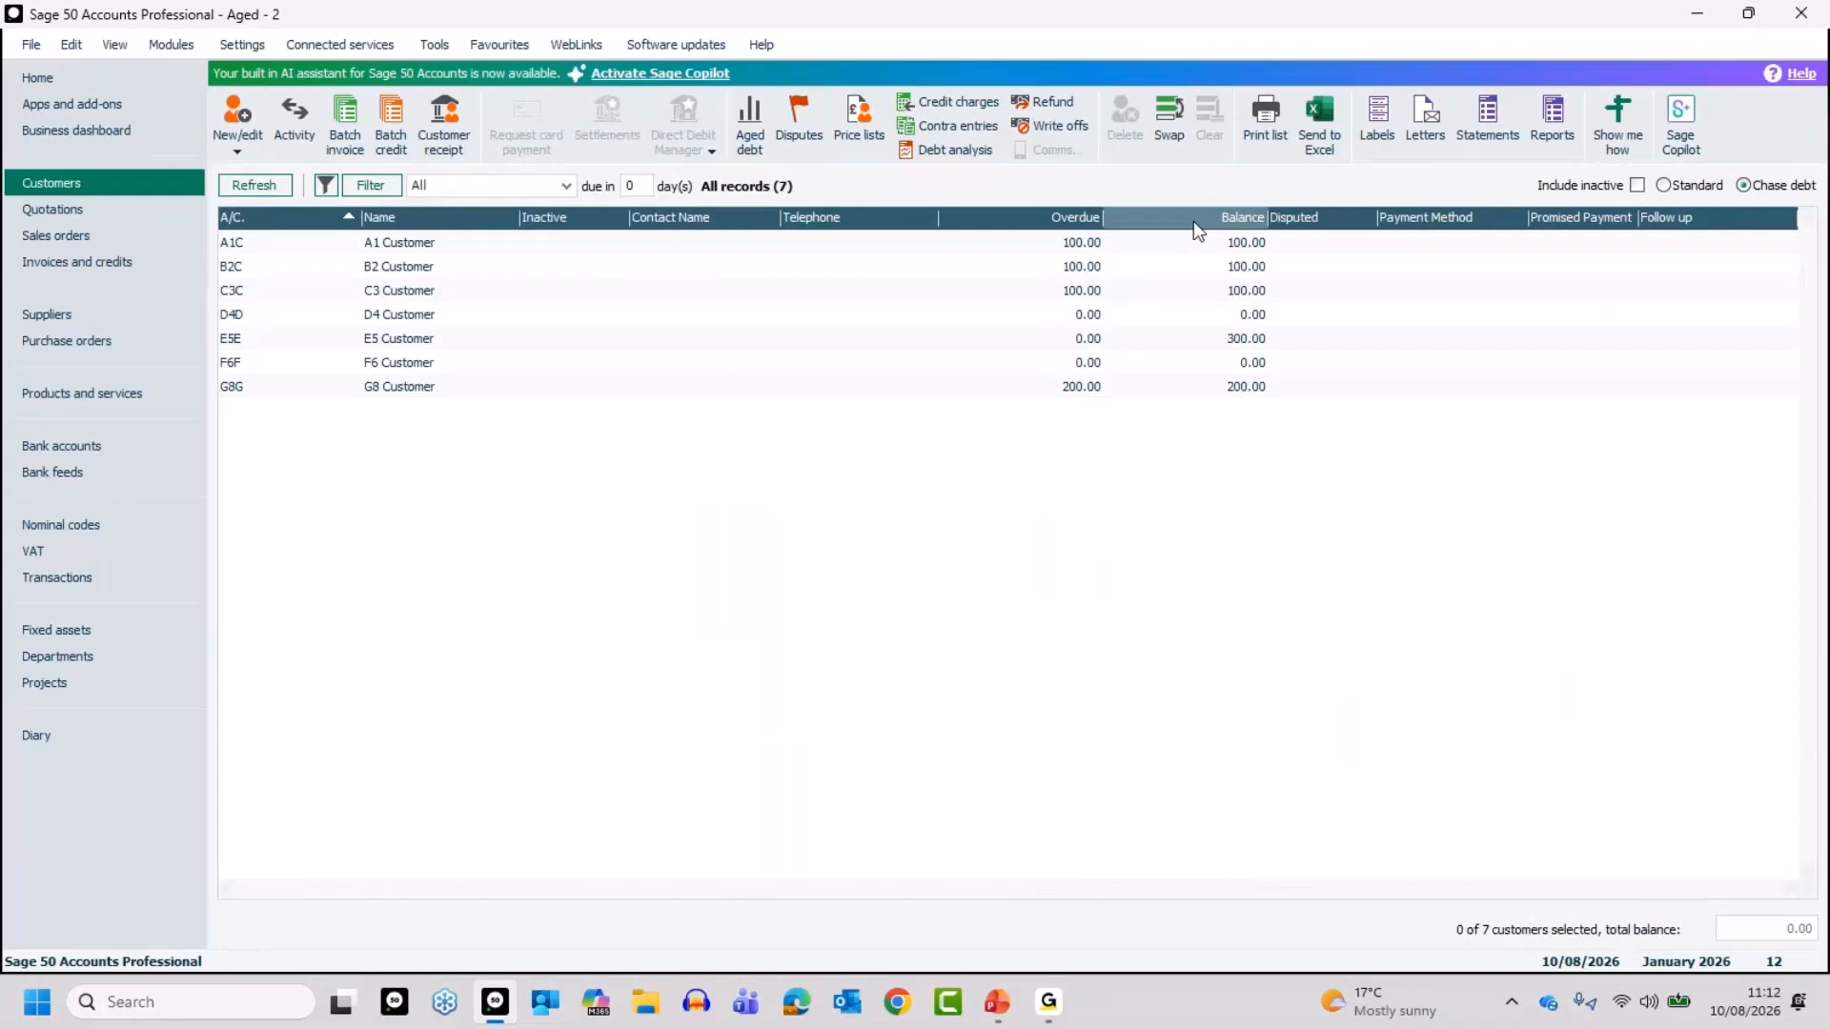
{"action": "right_click", "coordinate": [1136, 220]}
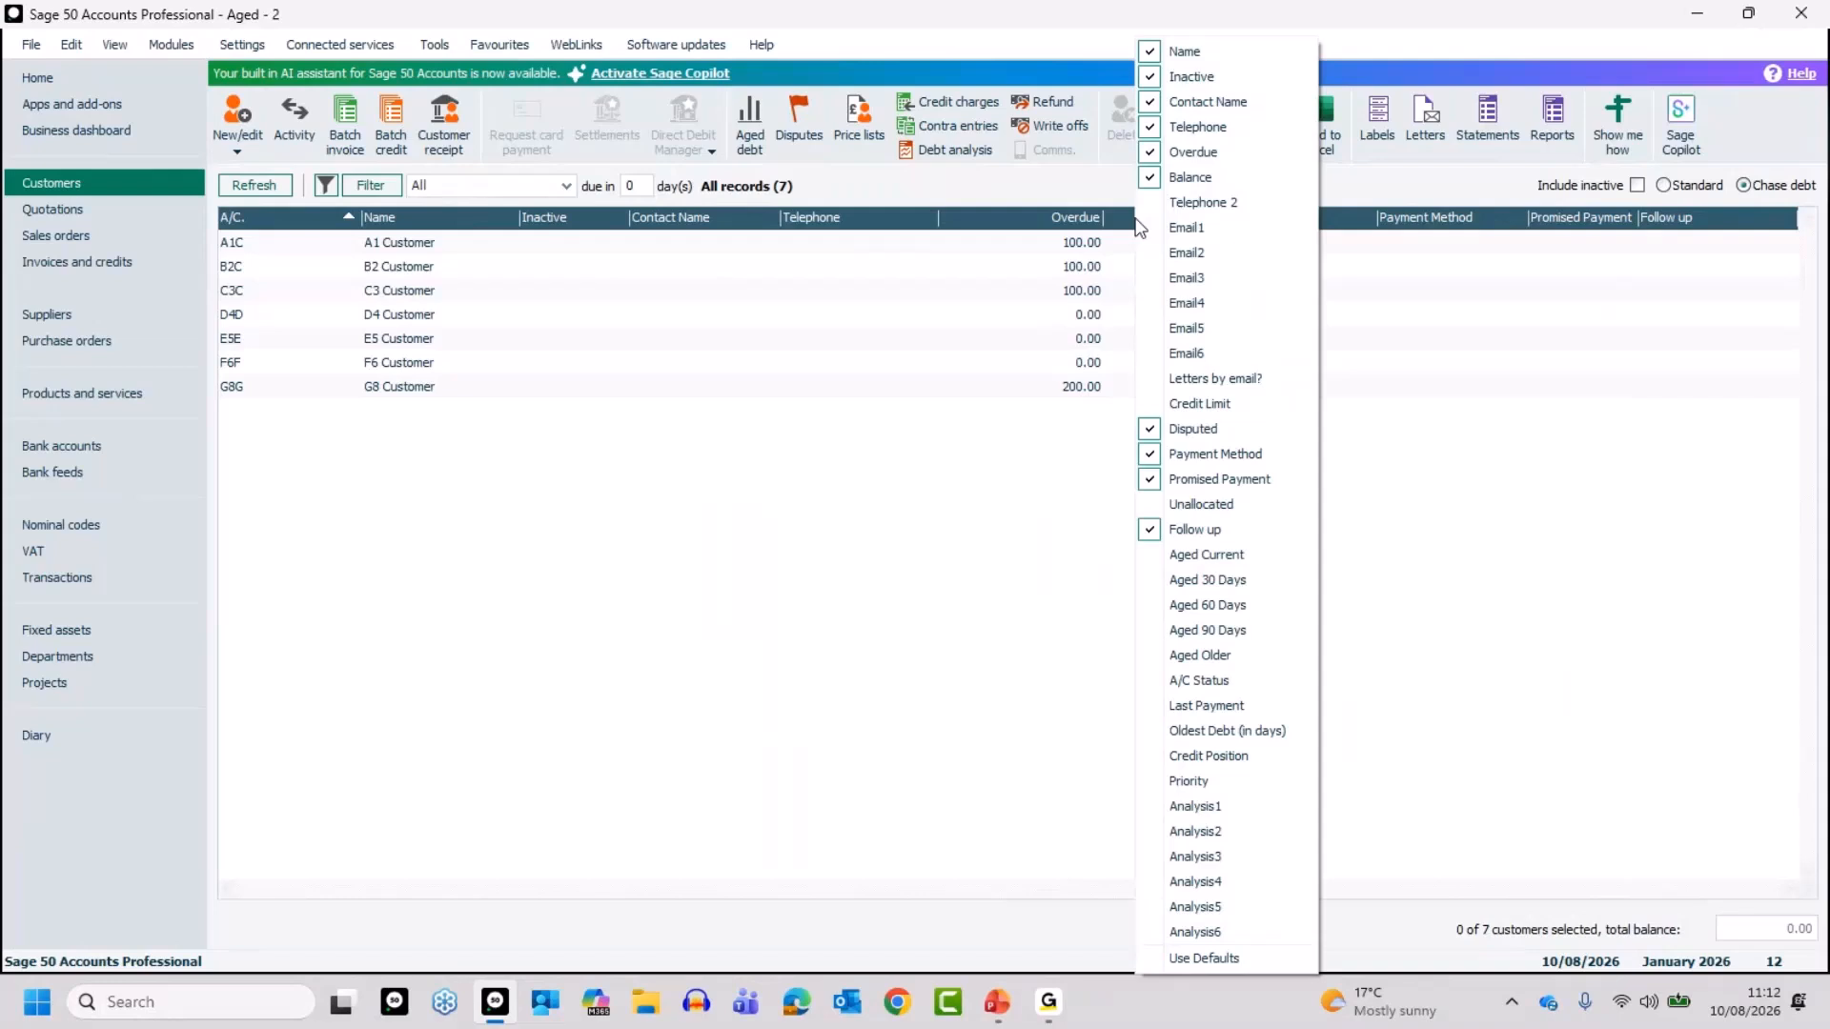
{"action": "left_click", "coordinate": [1201, 554]}
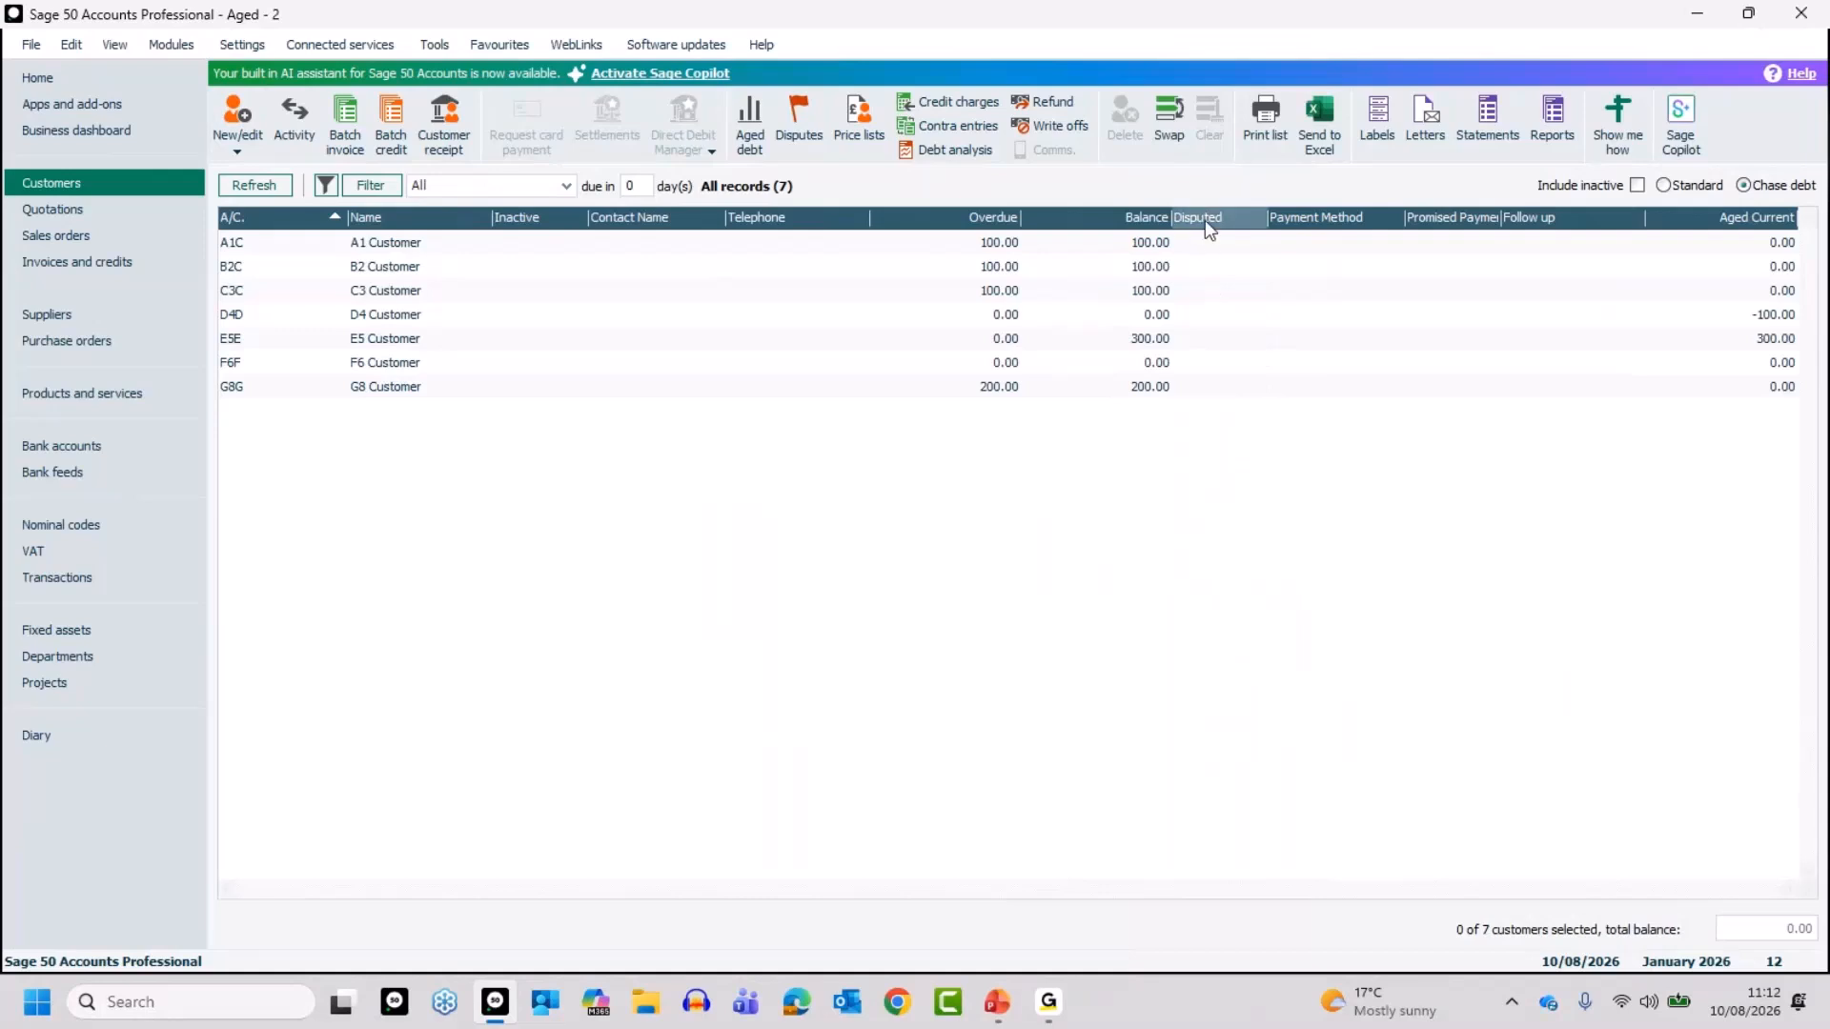
{"action": "right_click", "coordinate": [1206, 222]}
{"action": "left_click", "coordinate": [1269, 579]}
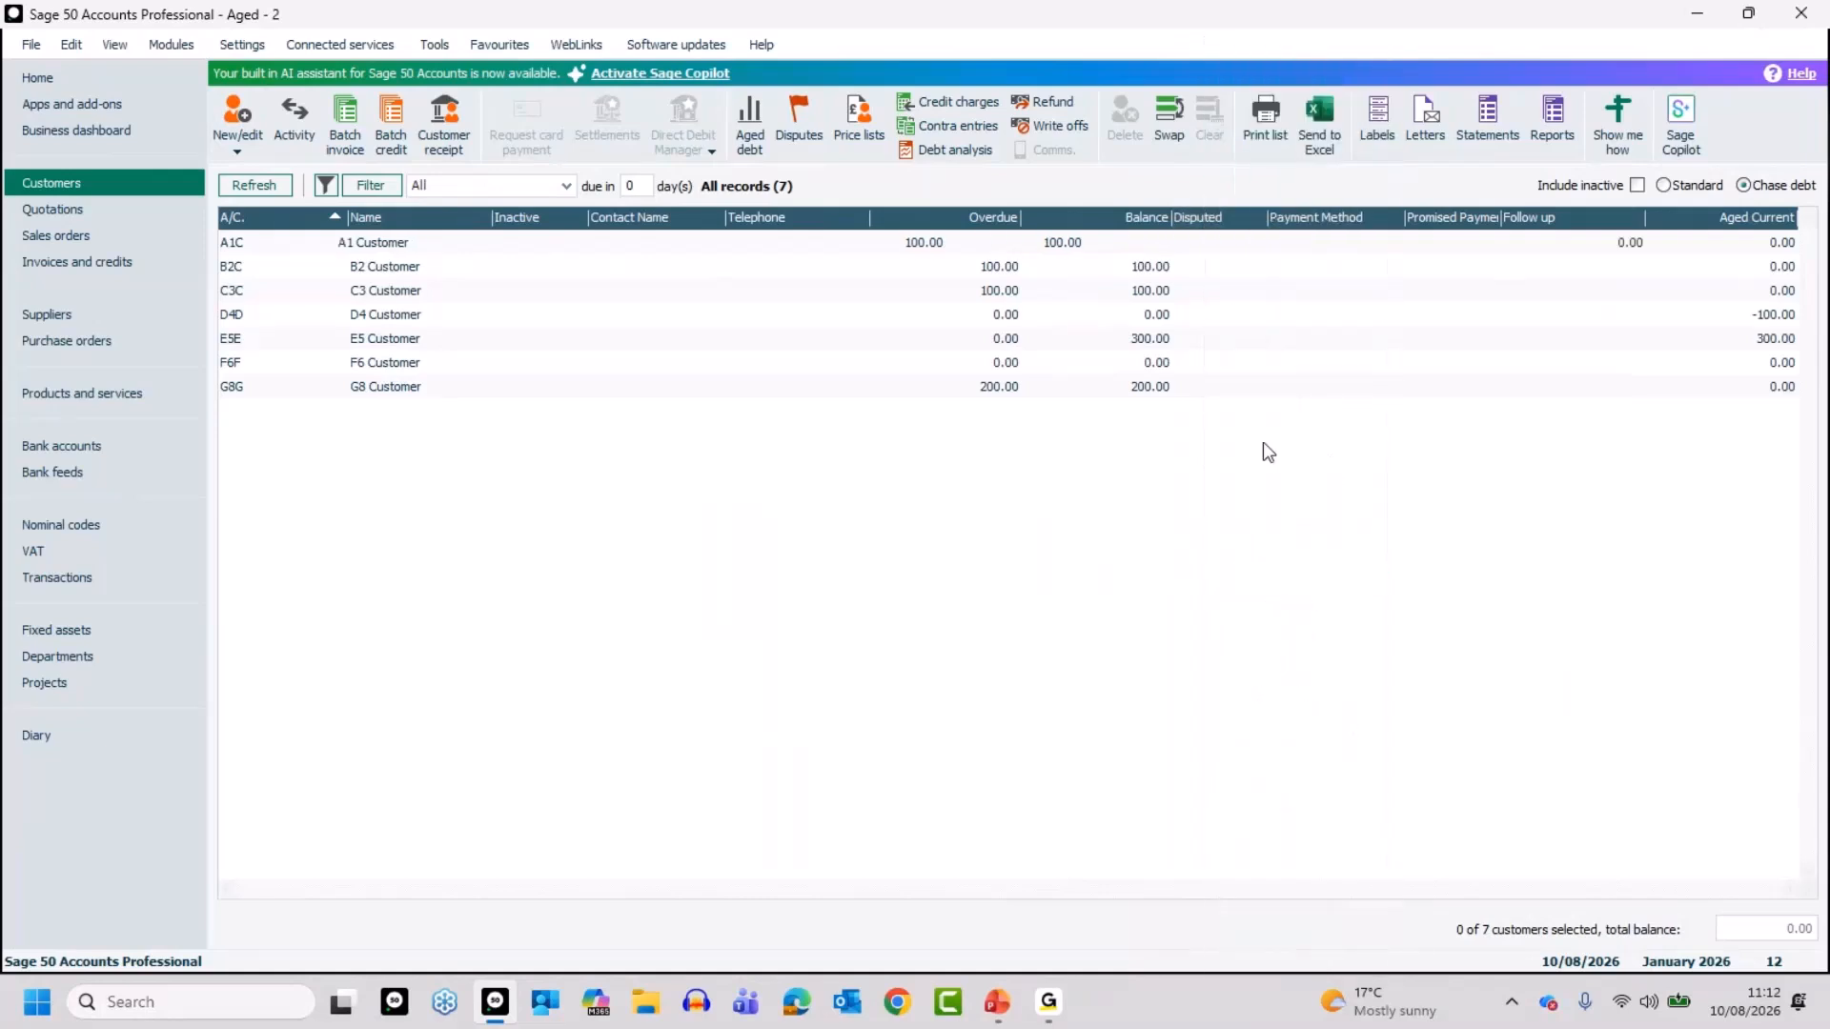
{"action": "right_click", "coordinate": [1284, 219]}
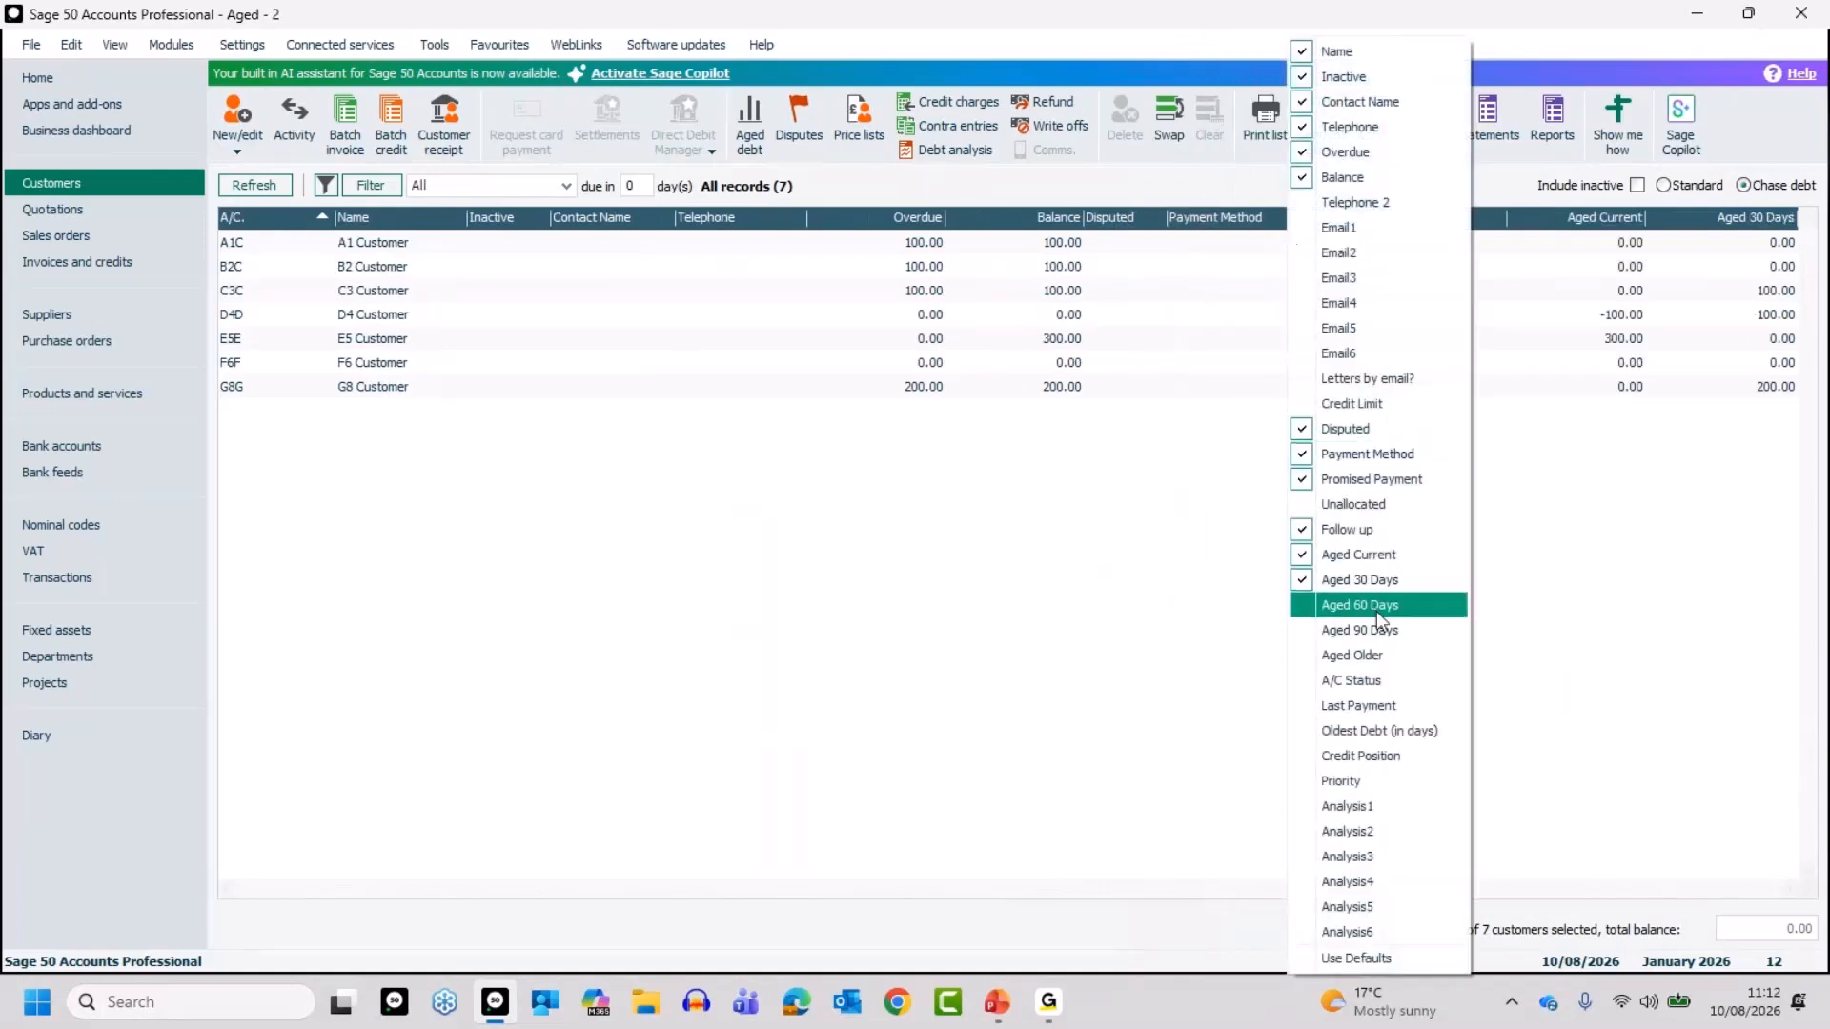
{"action": "left_click", "coordinate": [1353, 605]}
{"action": "right_click", "coordinate": [1353, 221]}
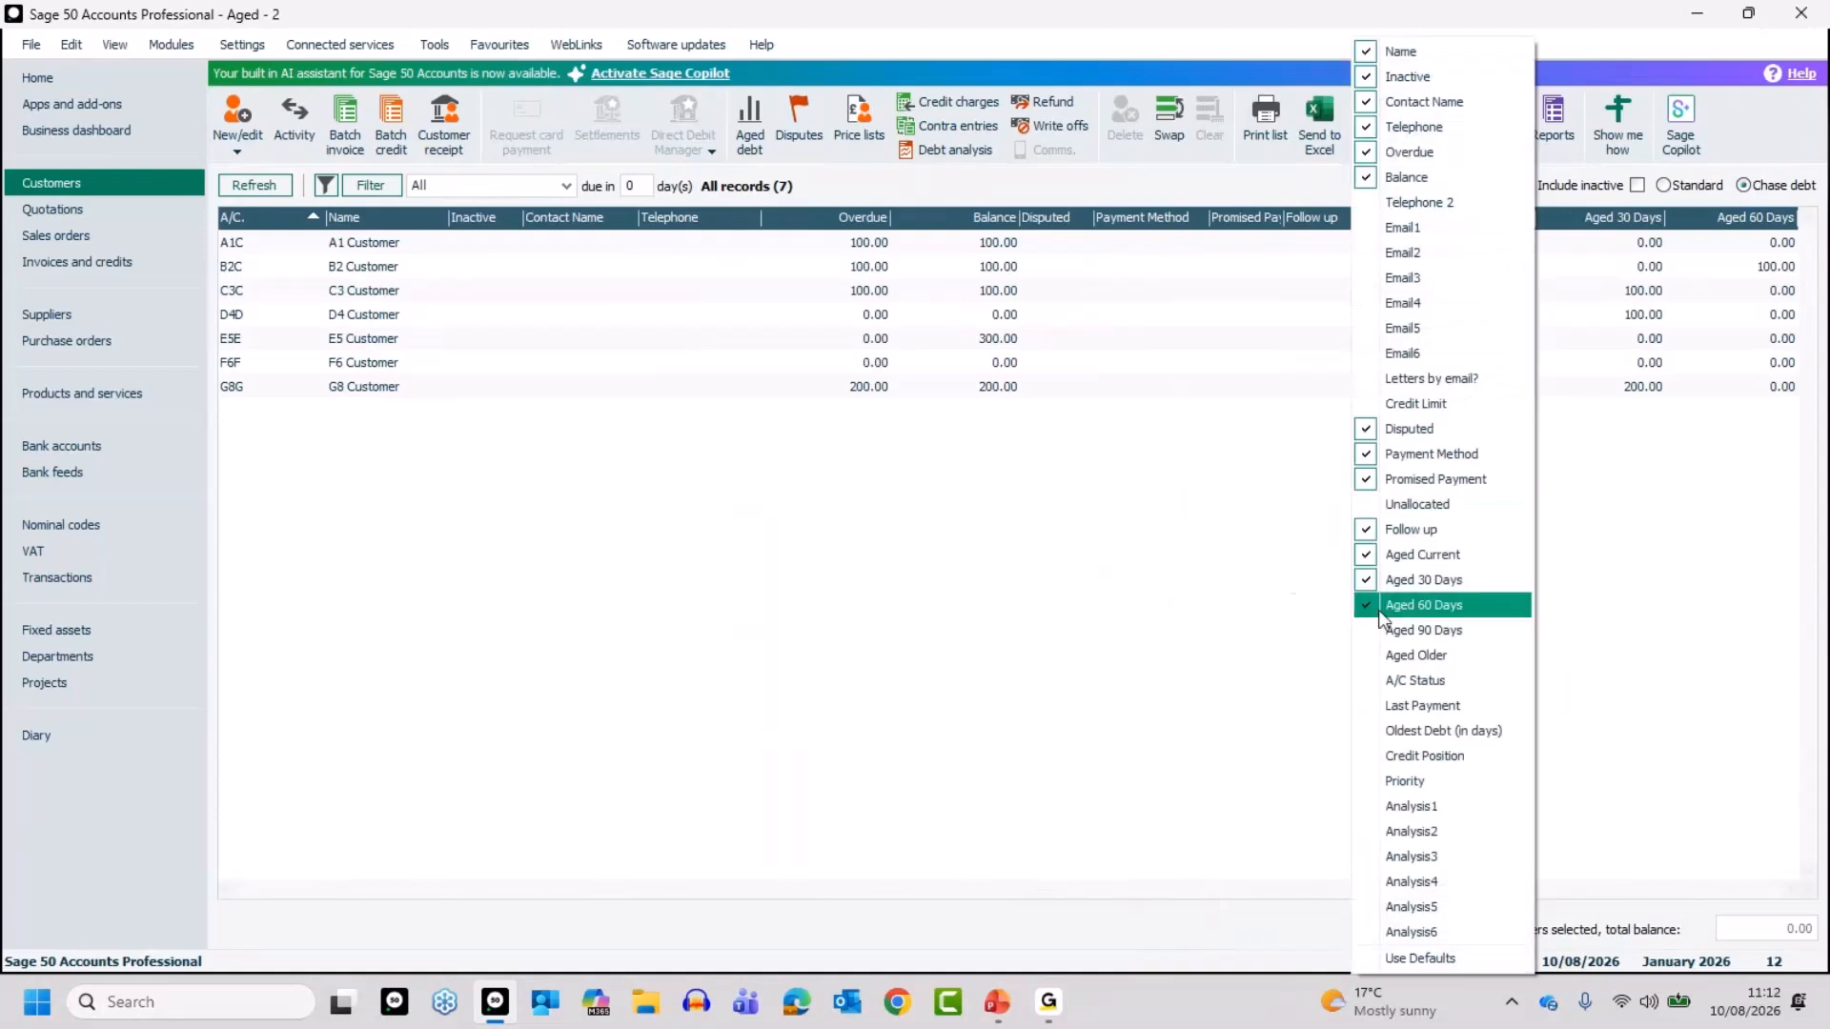
{"action": "left_click", "coordinate": [1387, 636]}
{"action": "right_click", "coordinate": [1456, 217]}
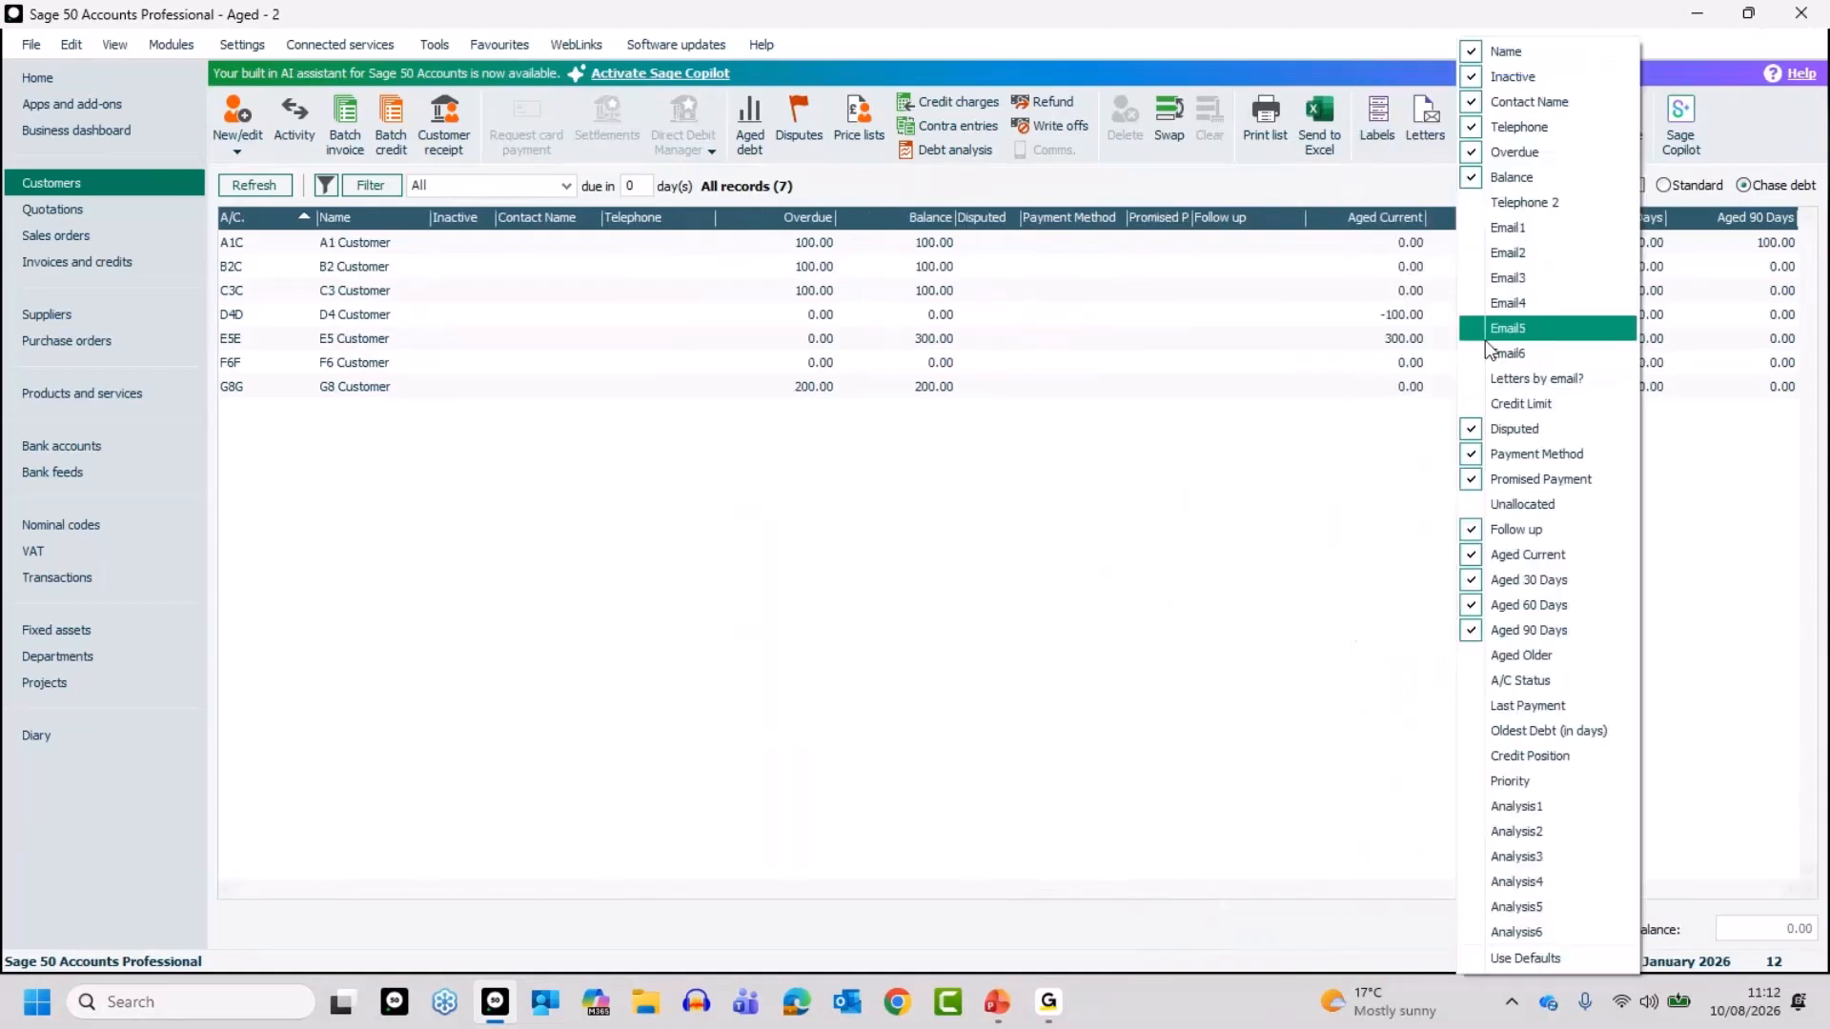
{"action": "left_click", "coordinate": [1524, 656]}
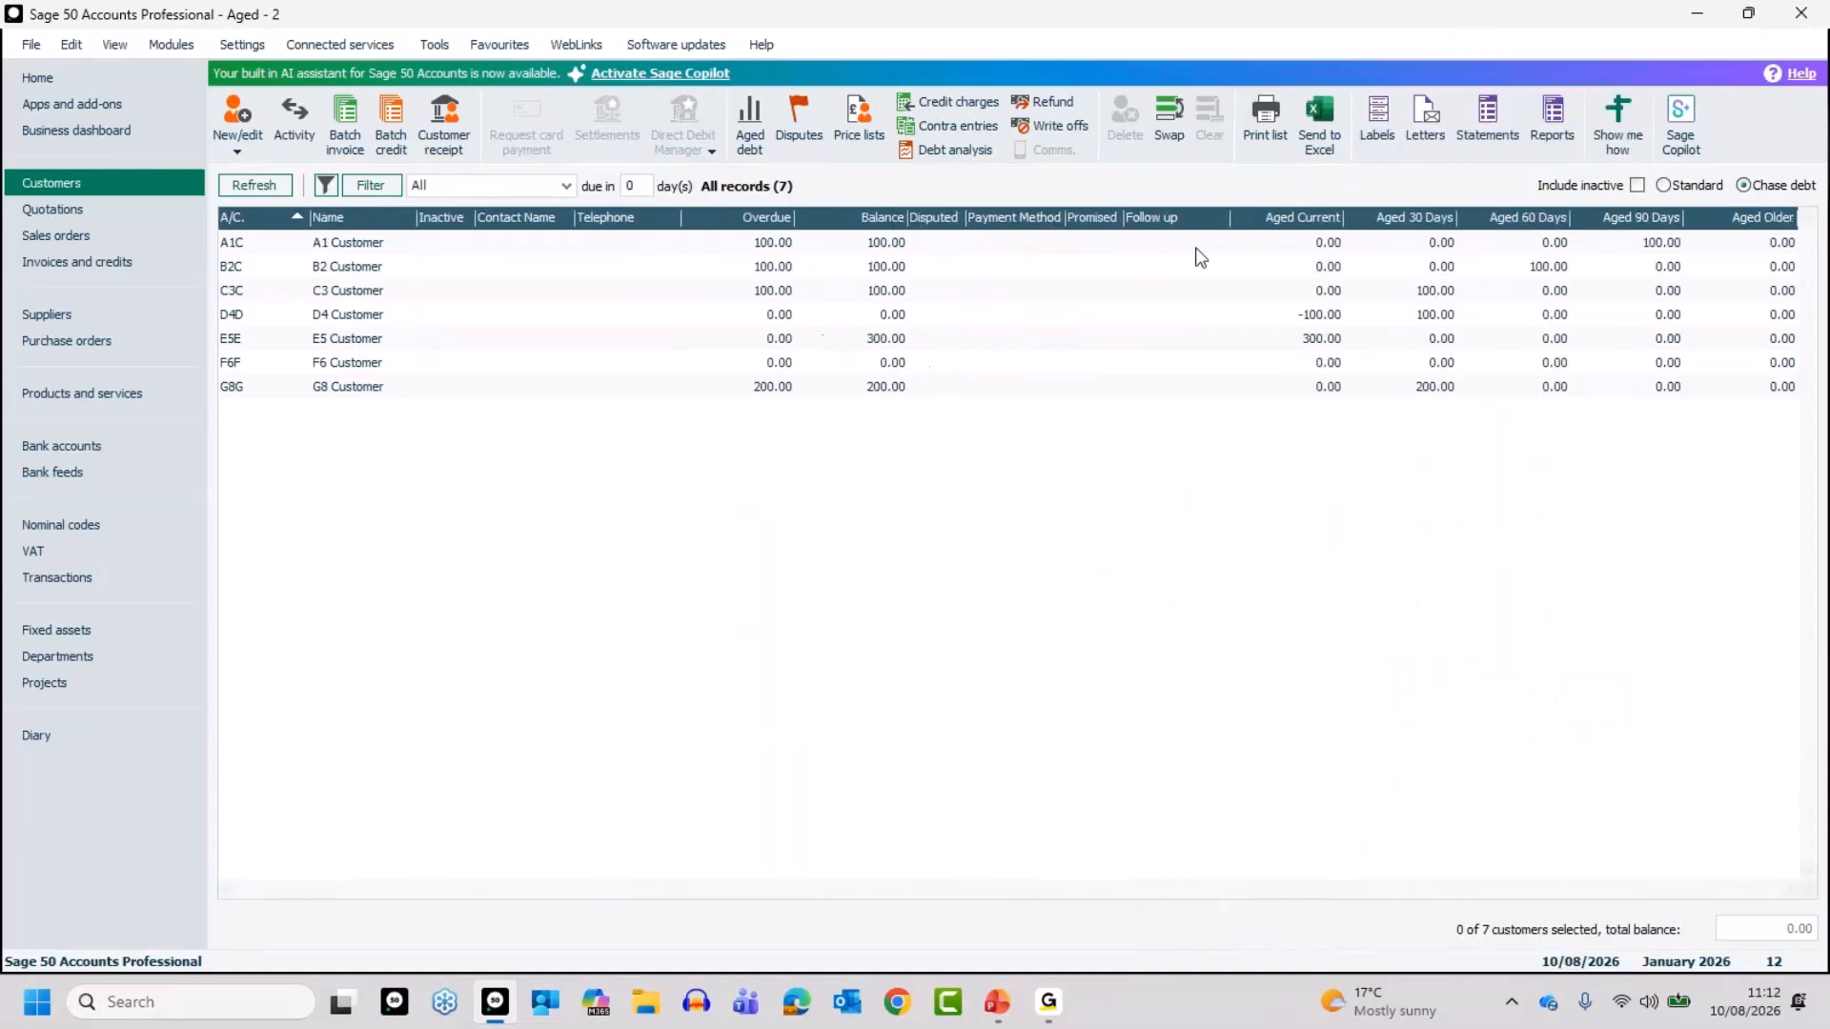
Remove the Payment Method, Promised Payment, Disputed and Follow up columns from the customer list and refresh it.
{"action": "right_click", "coordinate": [1012, 225]}
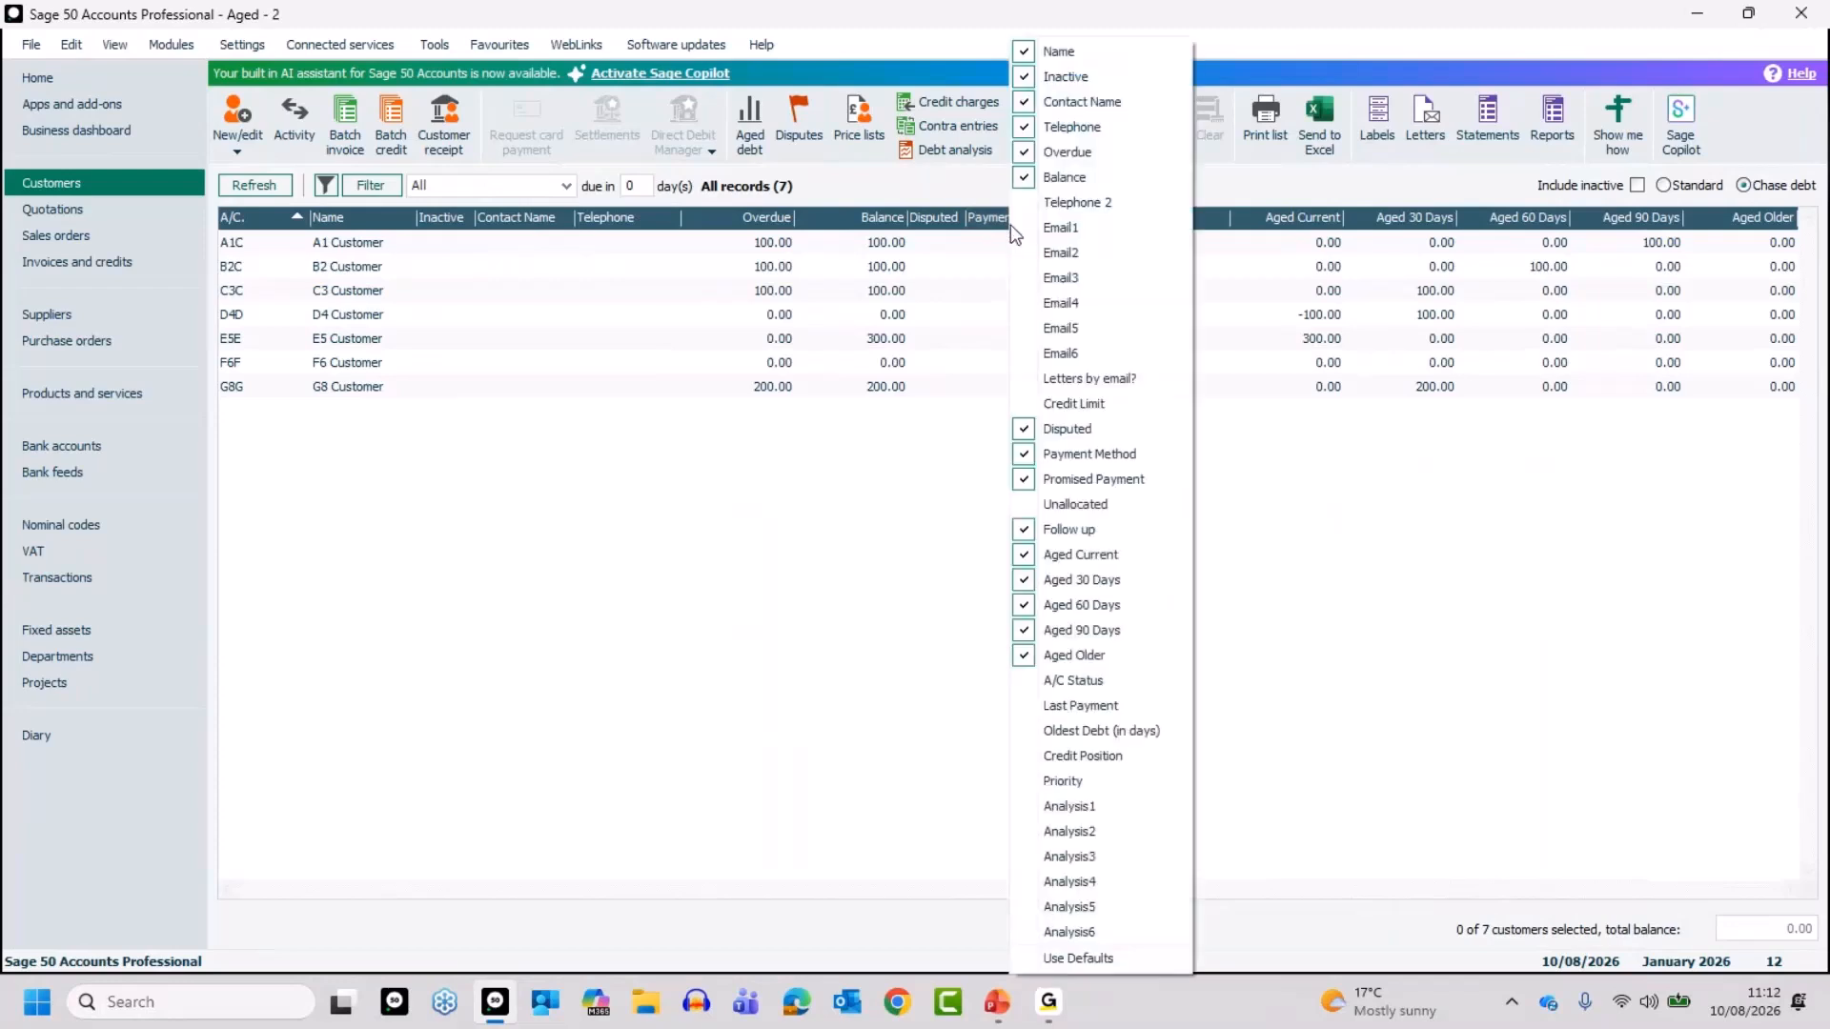
{"action": "left_click", "coordinate": [1090, 454]}
{"action": "right_click", "coordinate": [1096, 220]}
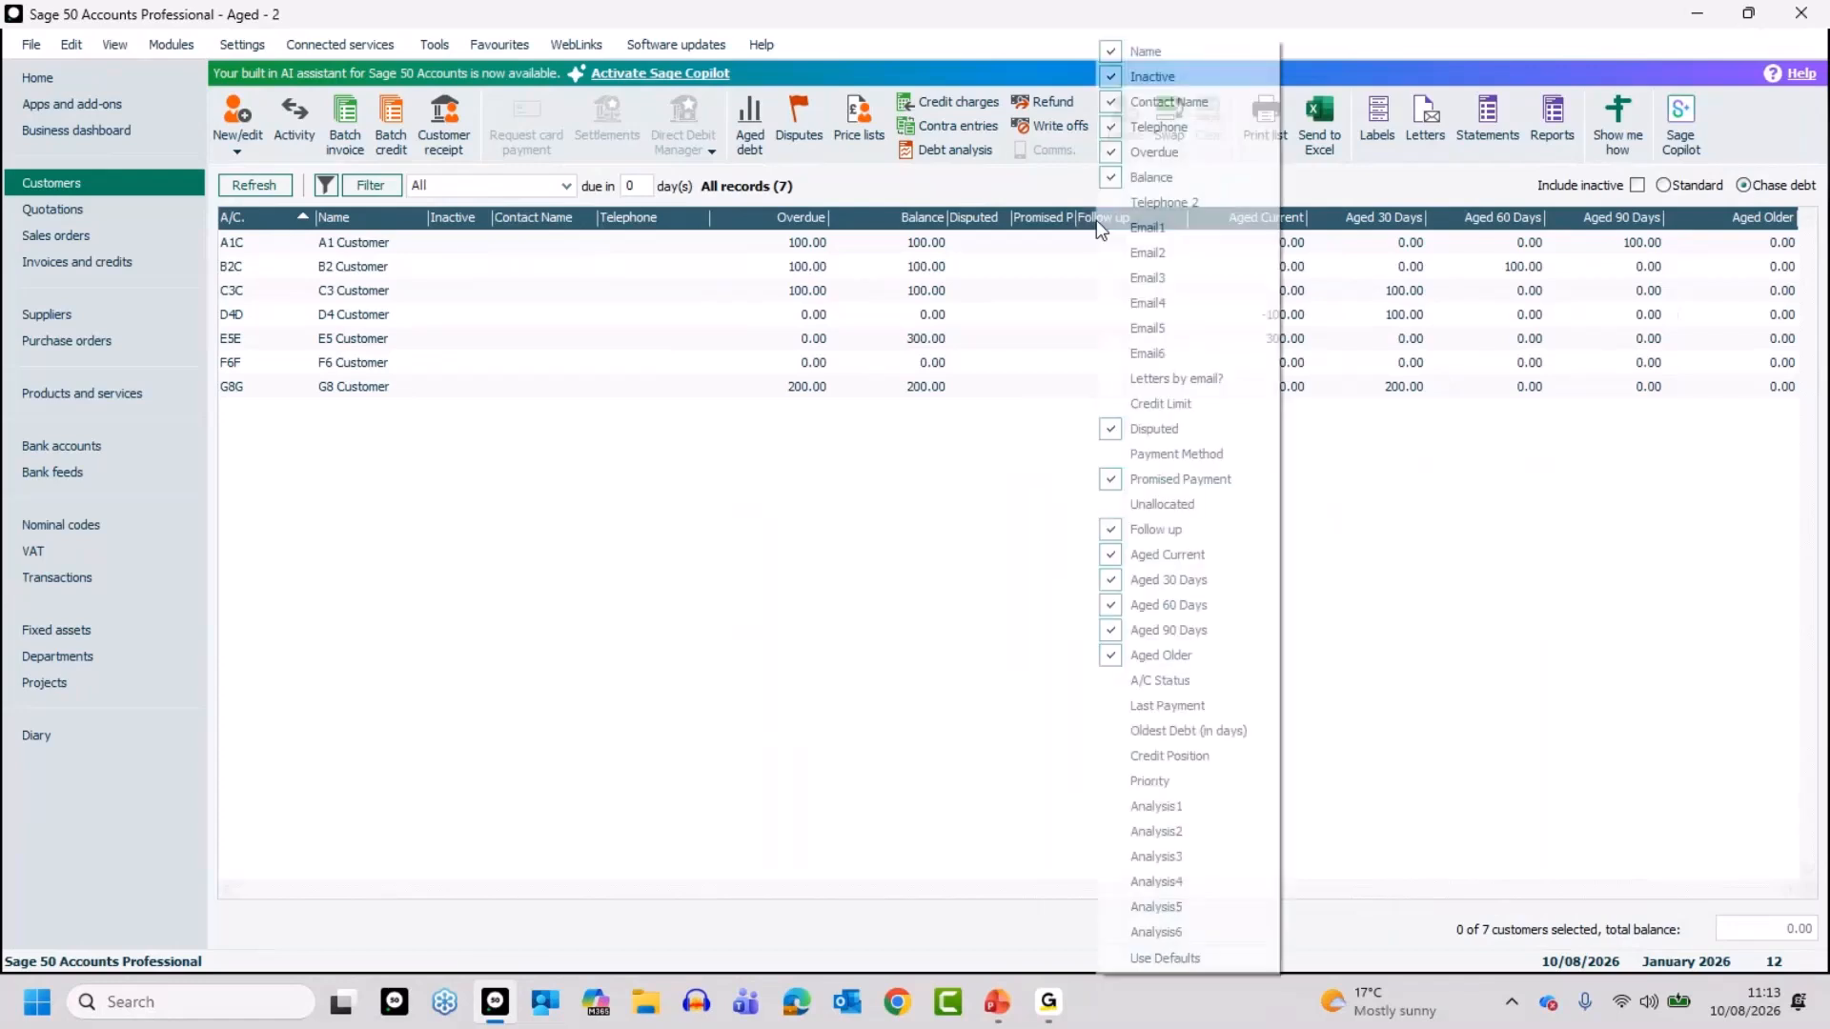
{"action": "left_click", "coordinate": [1155, 477]}
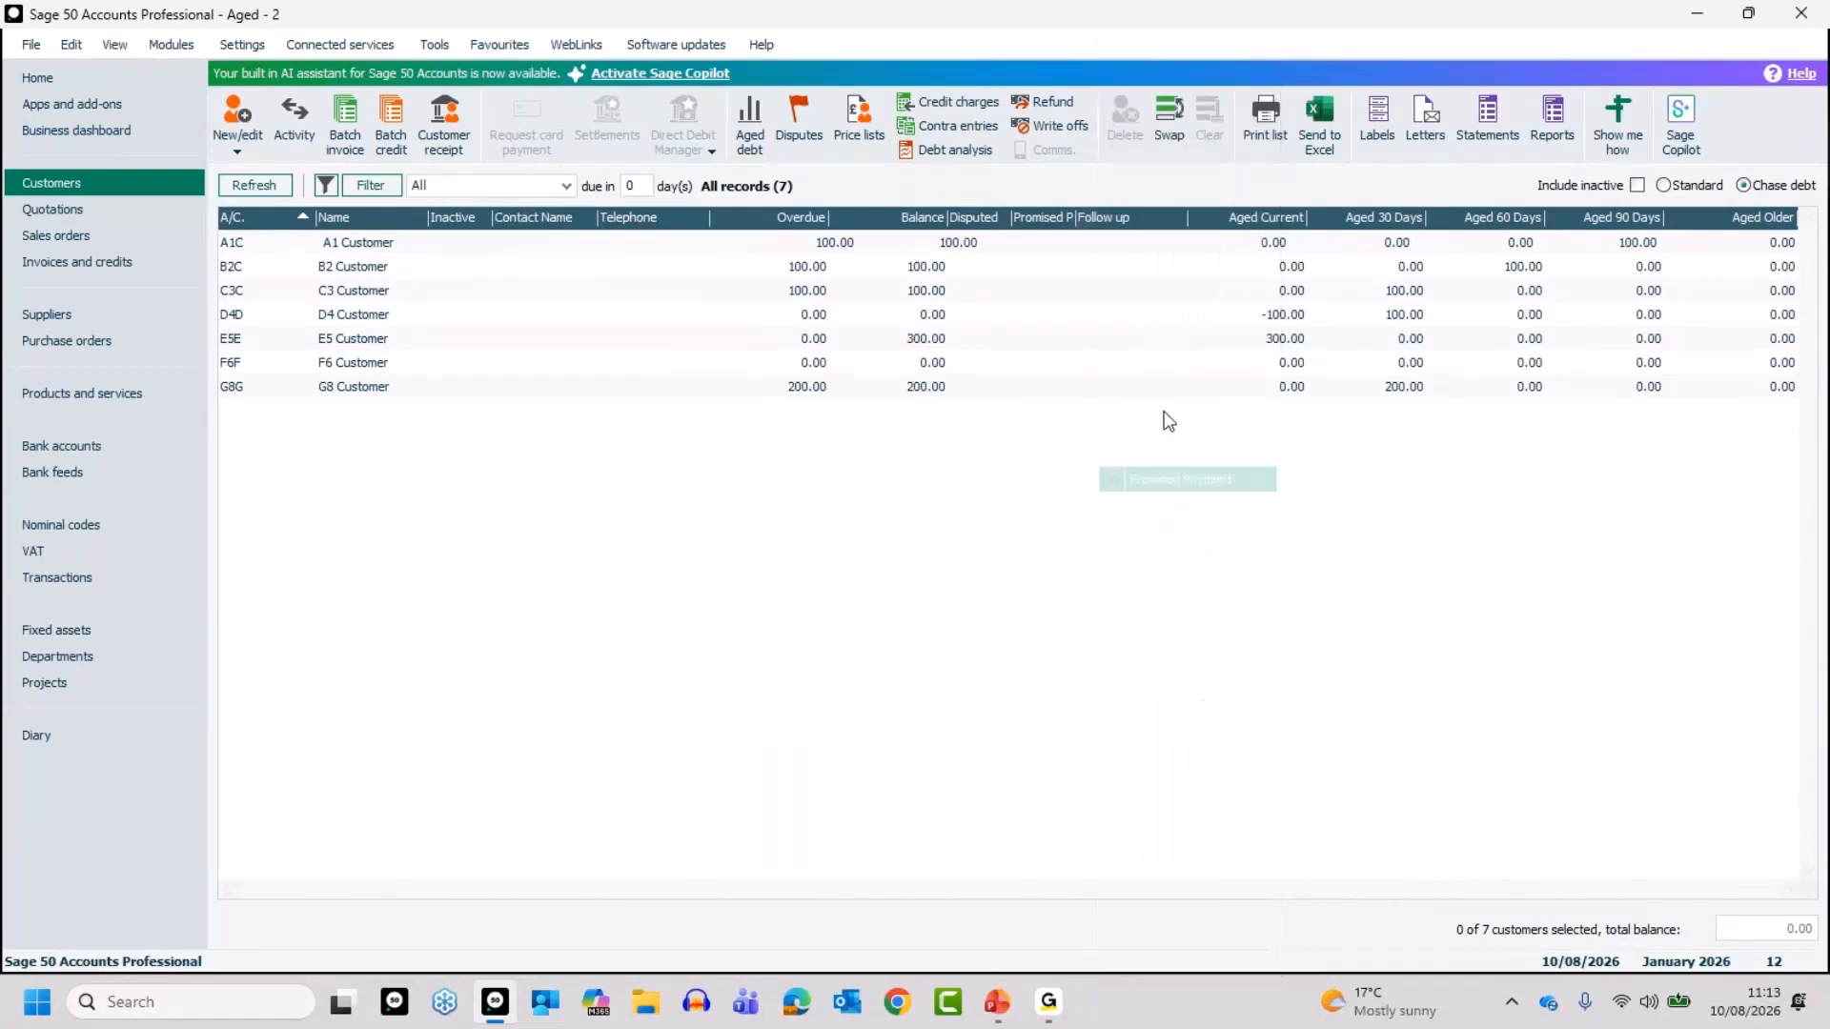
{"action": "right_click", "coordinate": [1113, 221]}
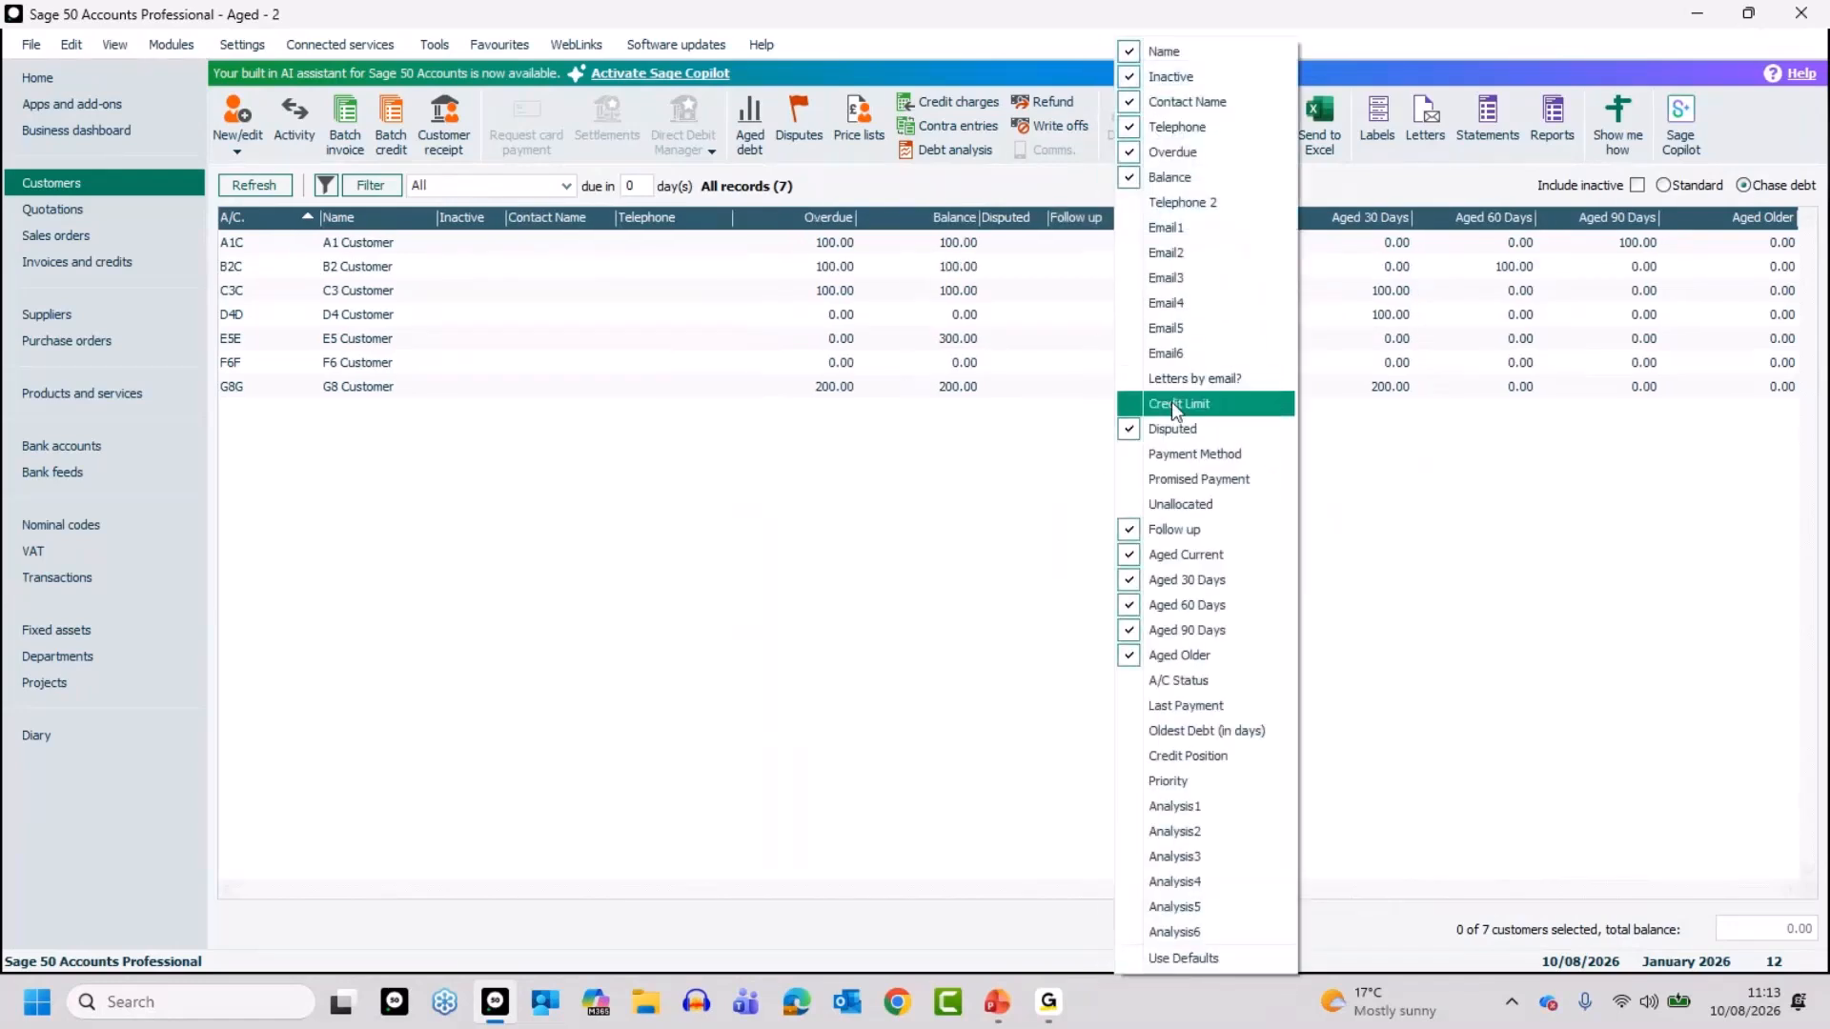
{"action": "left_click", "coordinate": [1178, 431]}
{"action": "right_click", "coordinate": [1108, 217]}
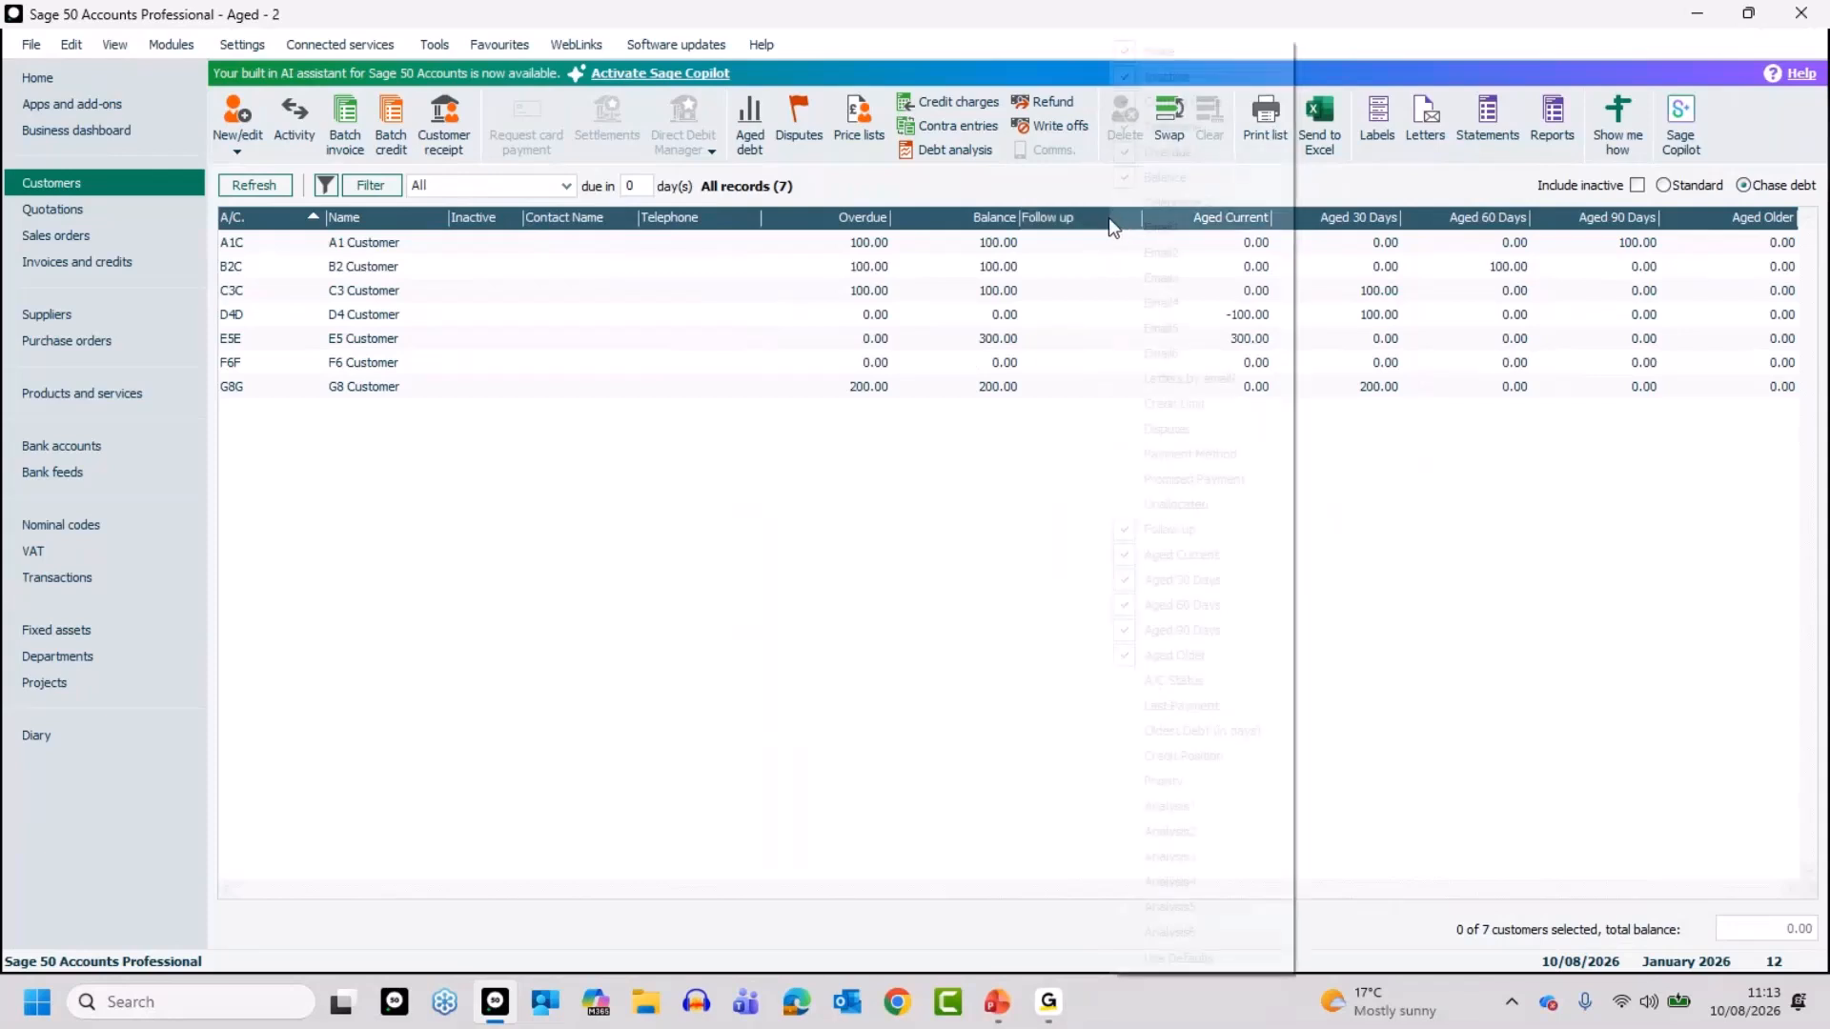
{"action": "left_click_drag", "start_coordinate": [1159, 528], "coordinate": [1501, 509]}
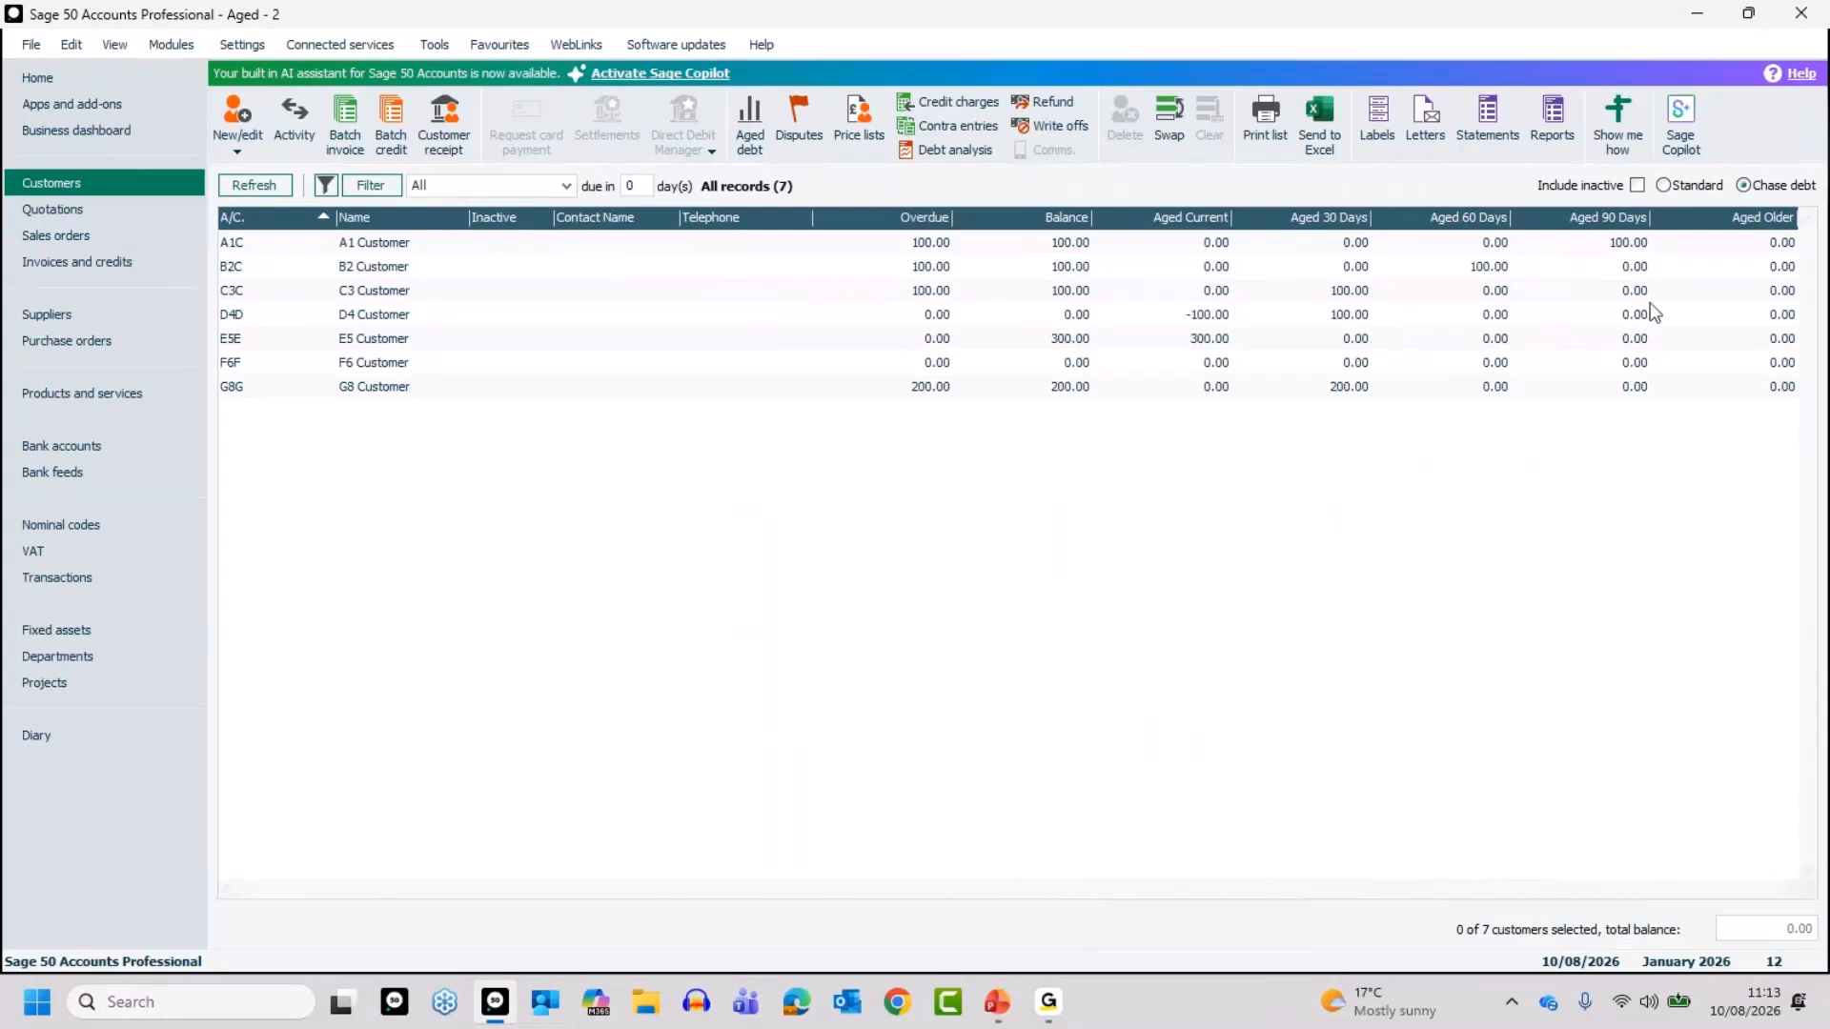
{"action": "left_click", "coordinate": [255, 188]}
{"action": "key", "text": "alt+Tab"}
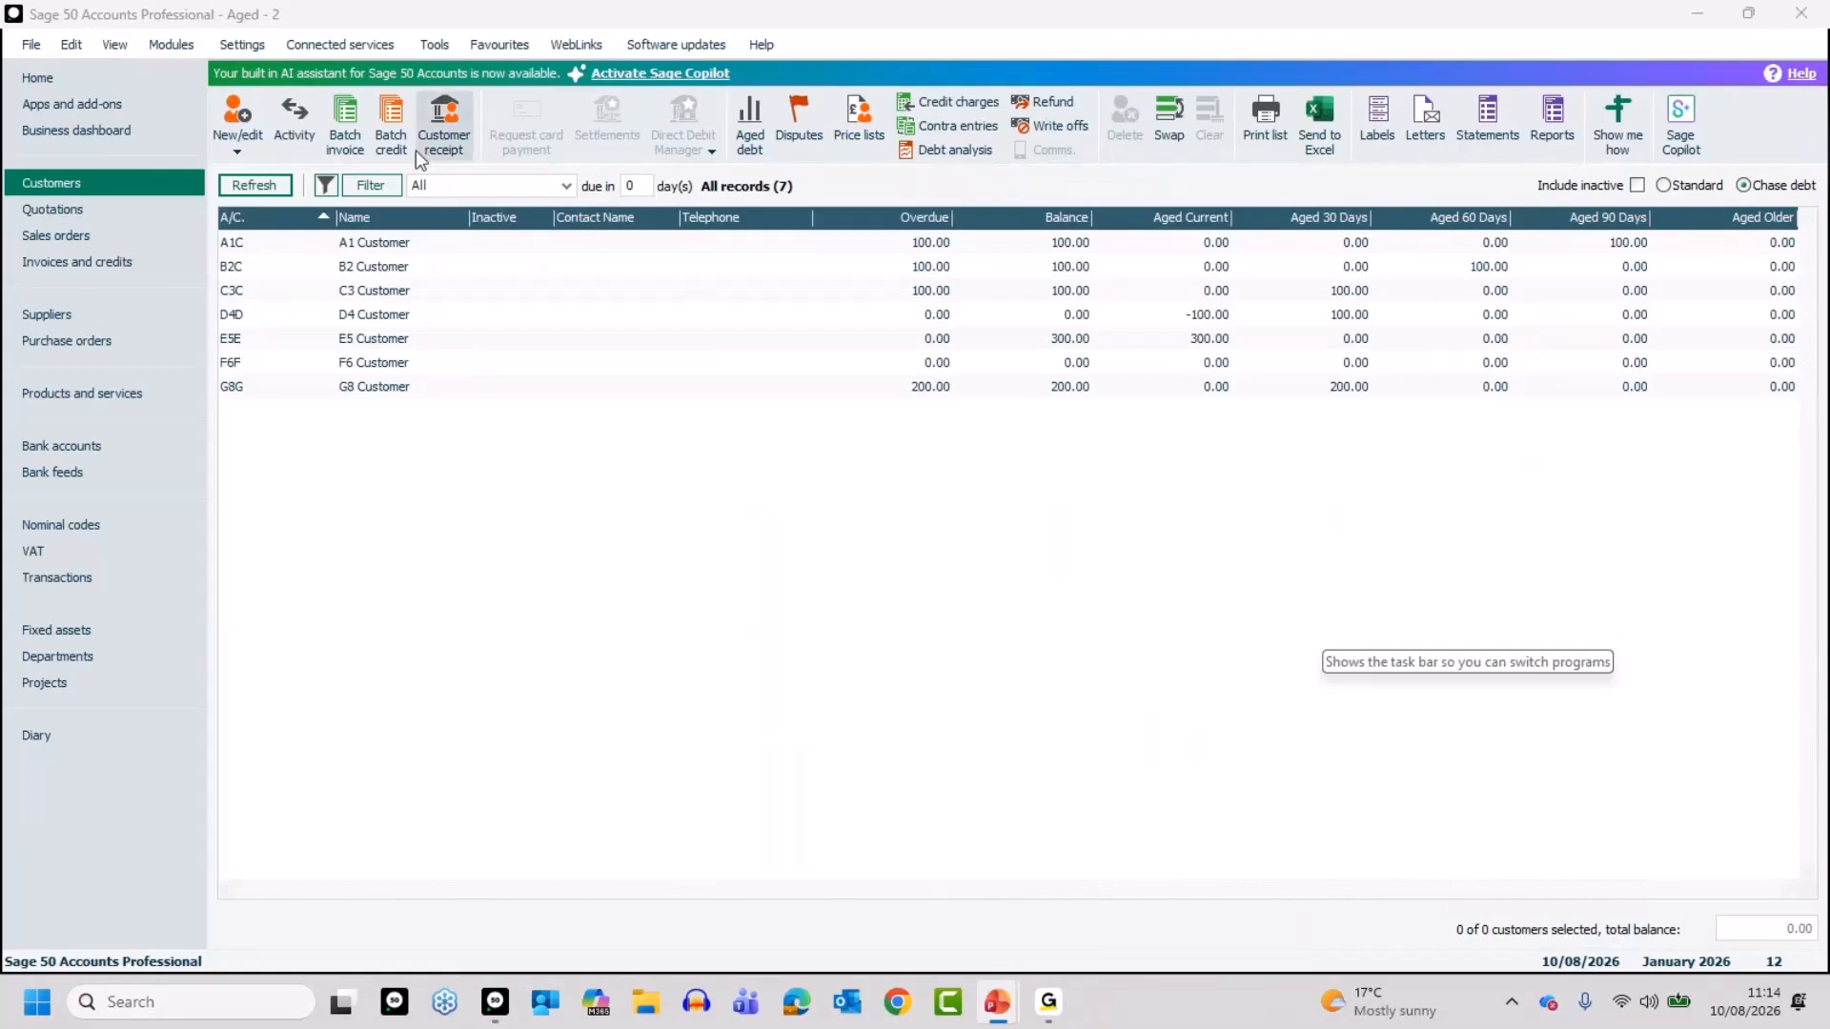
In the customer defaults' period ageing, start Aged Period 1 at 7 days and Aged Period 2 at 14 days, and refresh the customer list.
{"action": "left_click", "coordinate": [243, 45]}
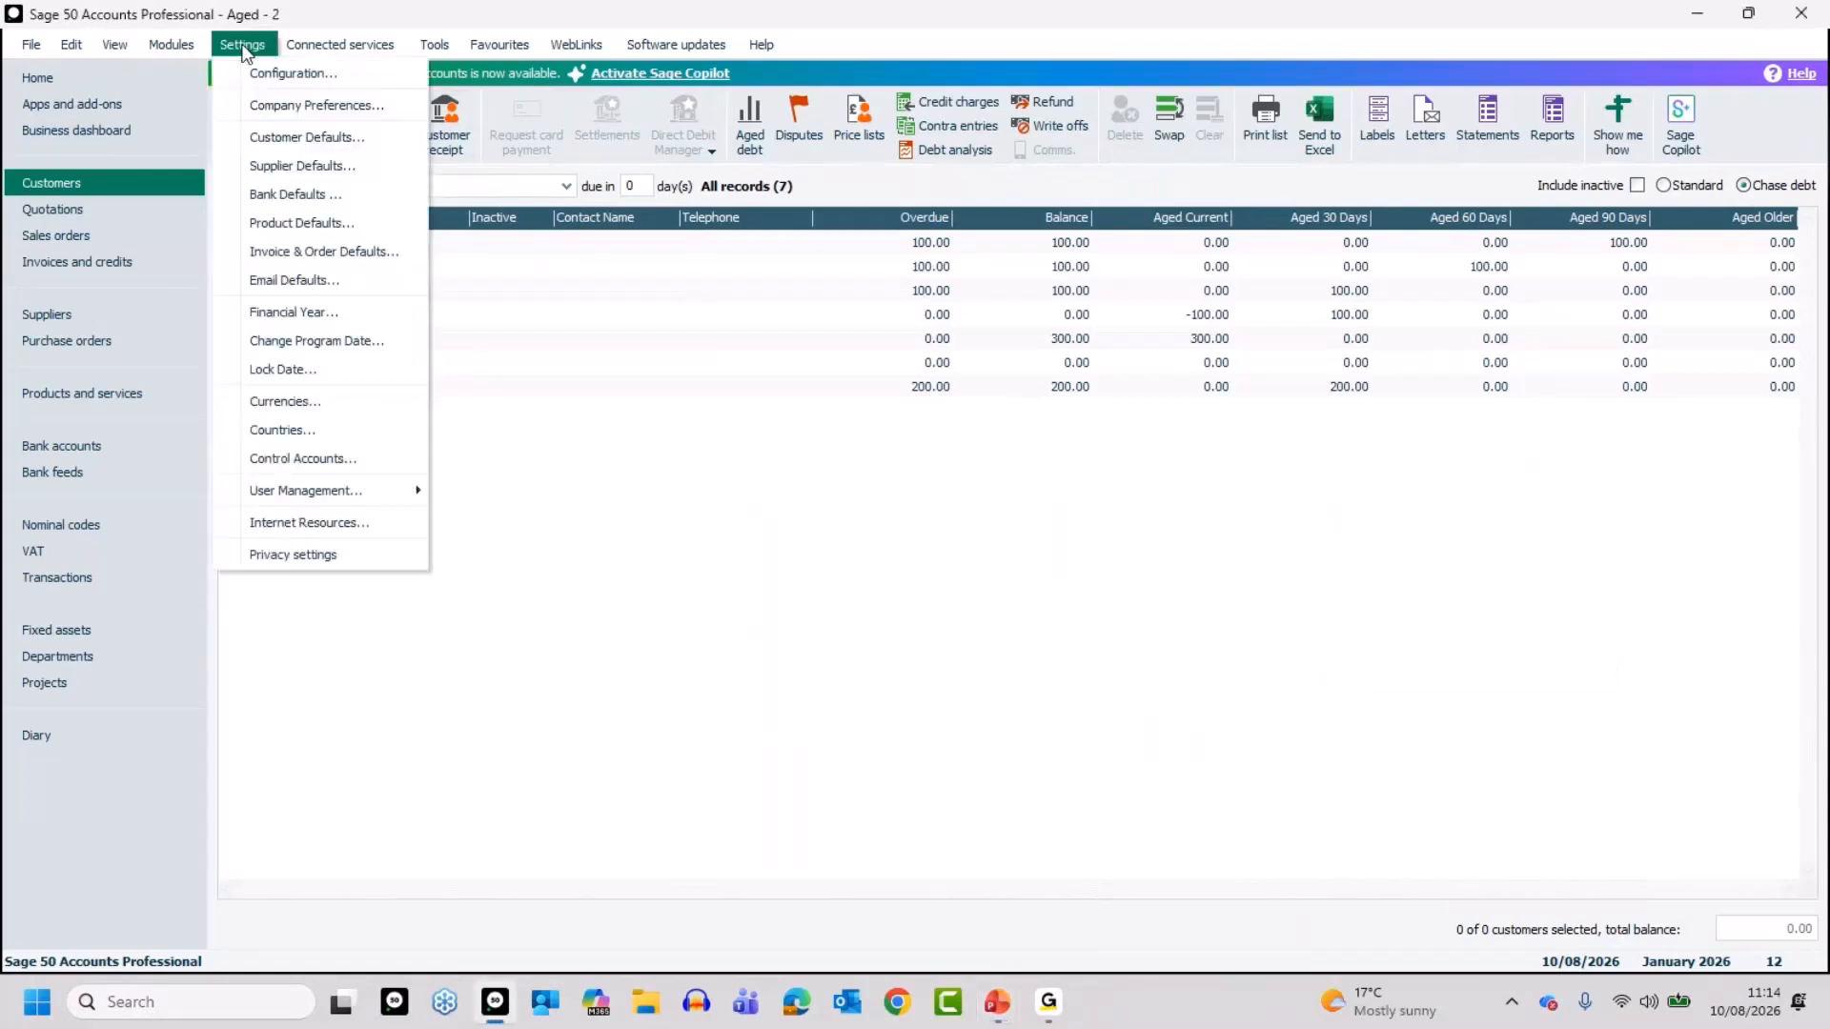
{"action": "left_click", "coordinate": [266, 136]}
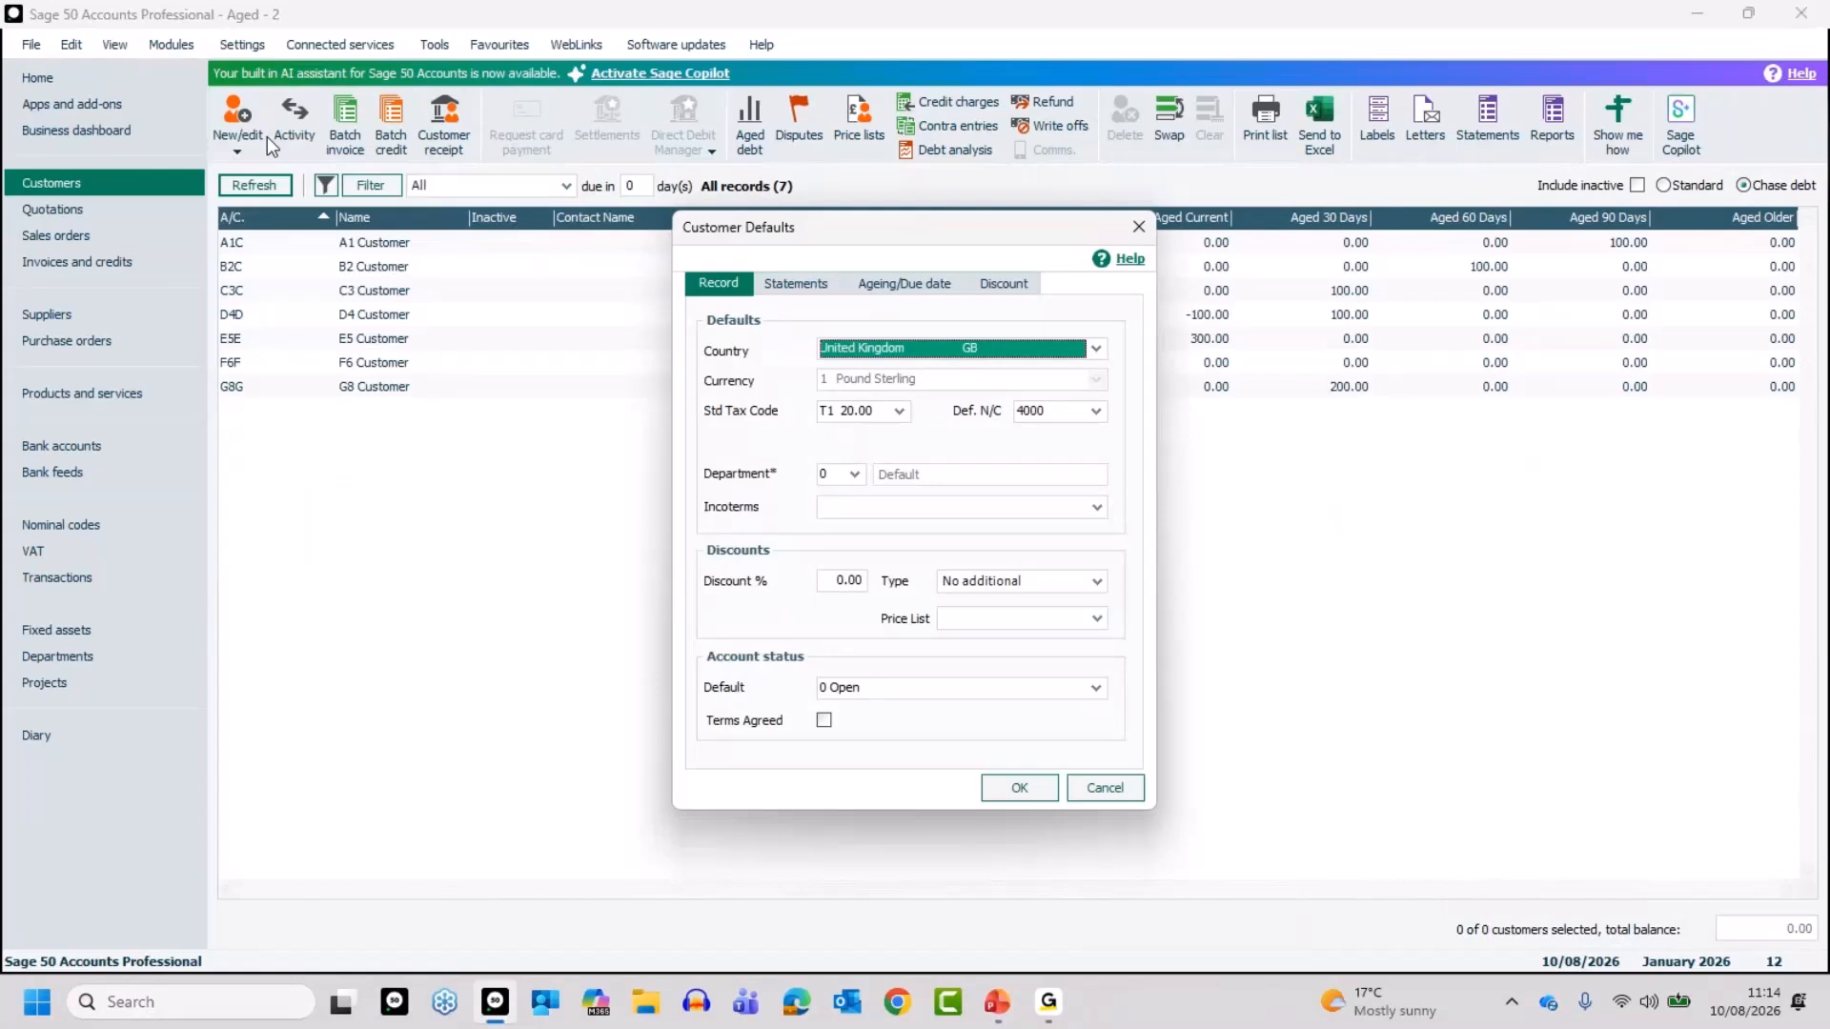
{"action": "left_click", "coordinate": [919, 284]}
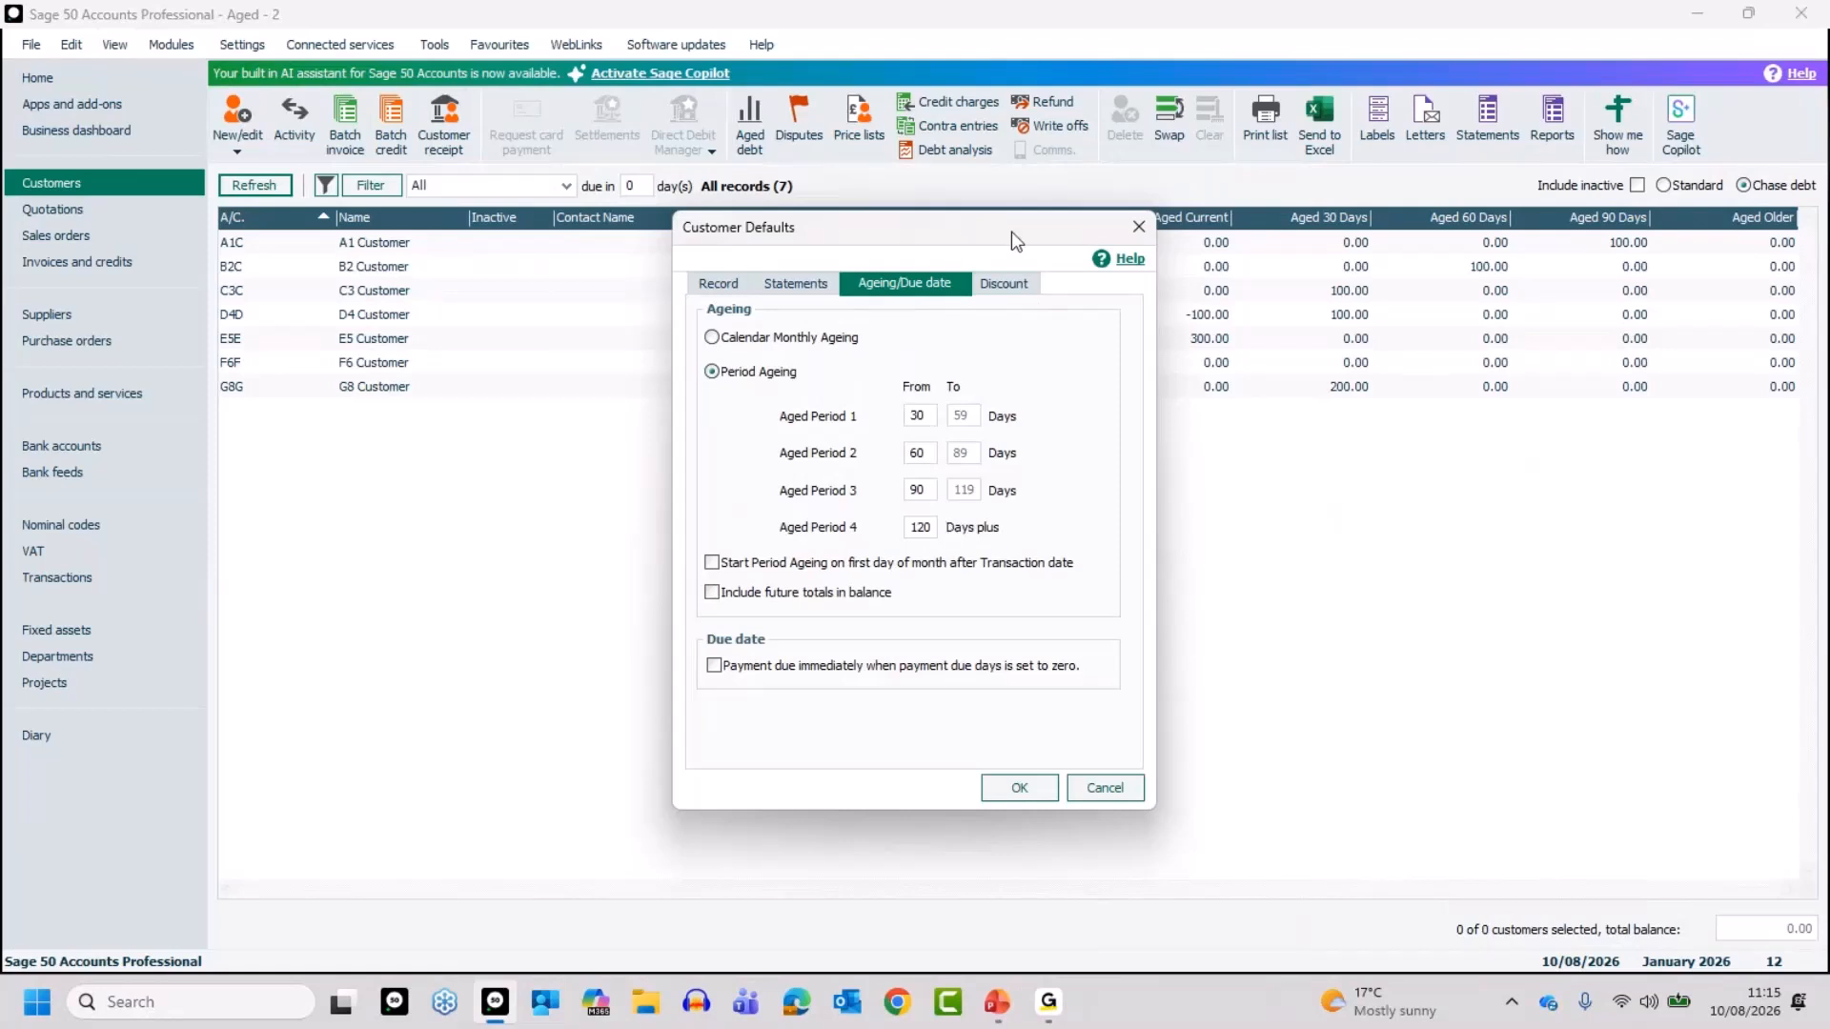
{"action": "left_click_drag", "start_coordinate": [1010, 229], "coordinate": [945, 280]}
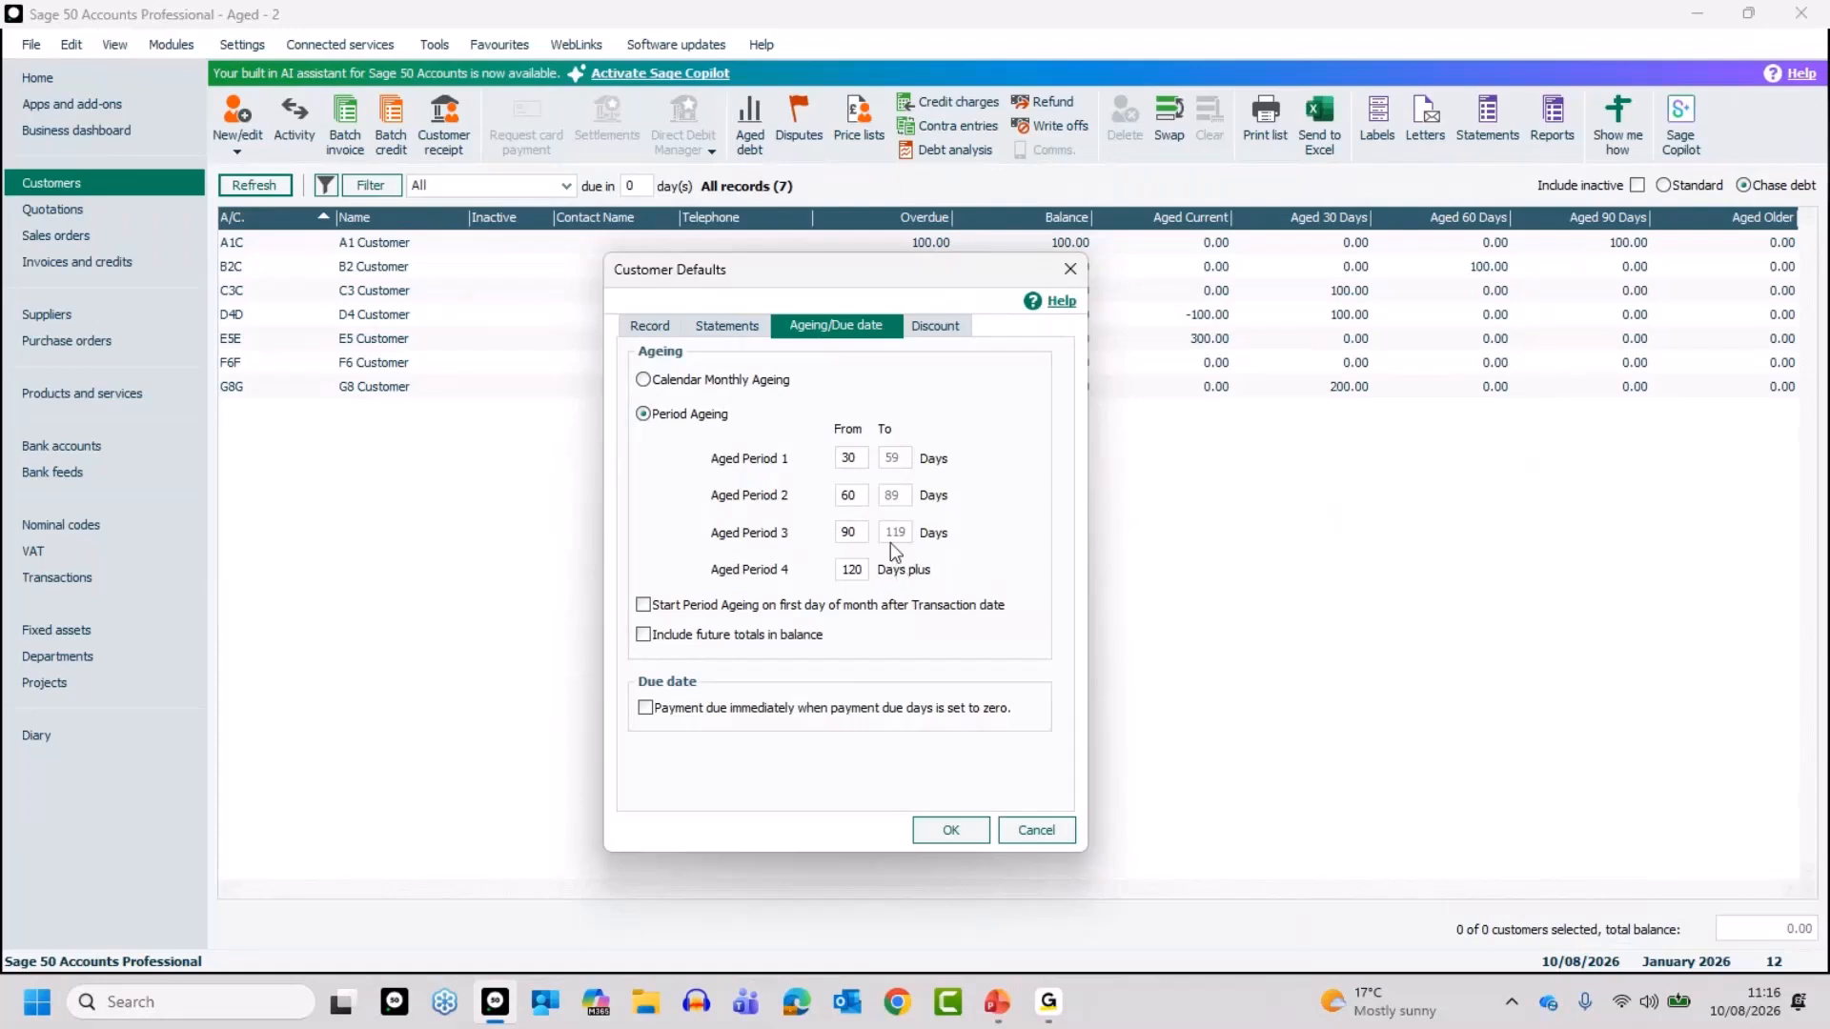
{"action": "left_click_drag", "start_coordinate": [861, 454], "coordinate": [843, 460]}
{"action": "type", "text": "7"}
{"action": "key", "text": "Tab"}
{"action": "type", "text": "14"}
{"action": "key", "text": "Tab"}
{"action": "left_click", "coordinate": [956, 827]}
{"action": "left_click", "coordinate": [249, 183]}
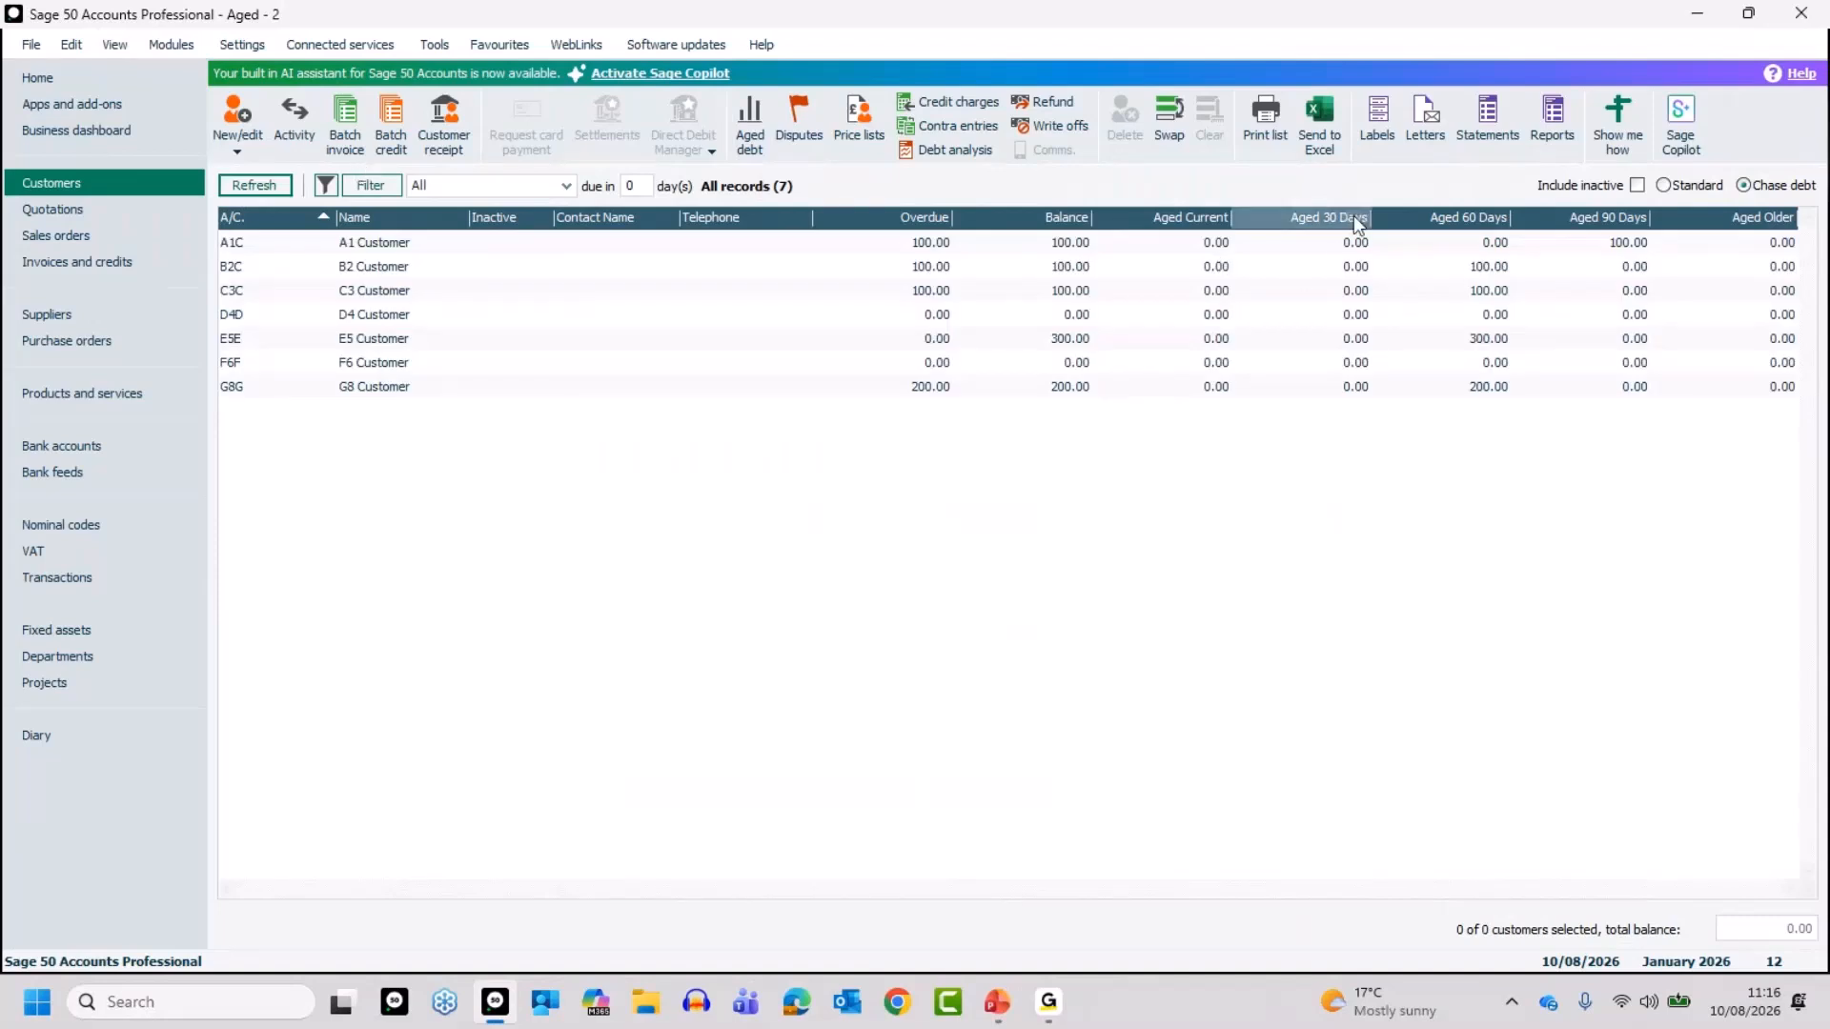
{"action": "left_click", "coordinate": [264, 44]}
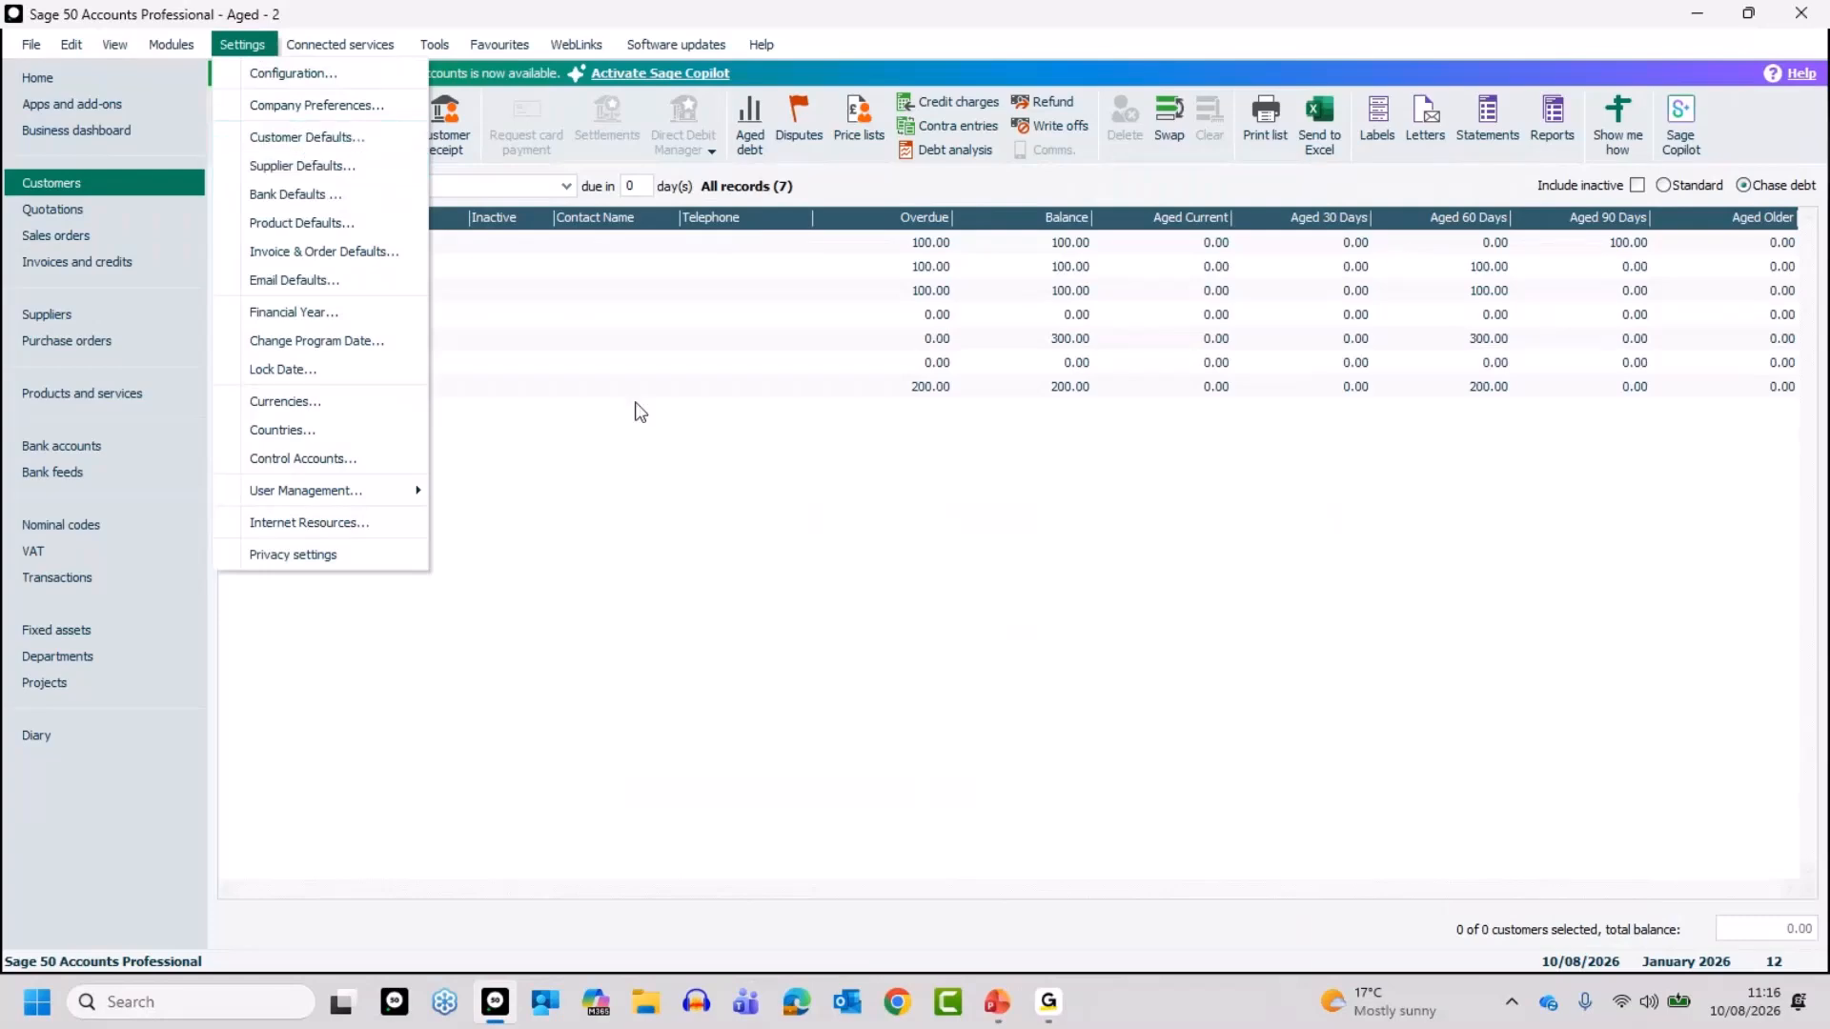
{"action": "left_click", "coordinate": [702, 504]}
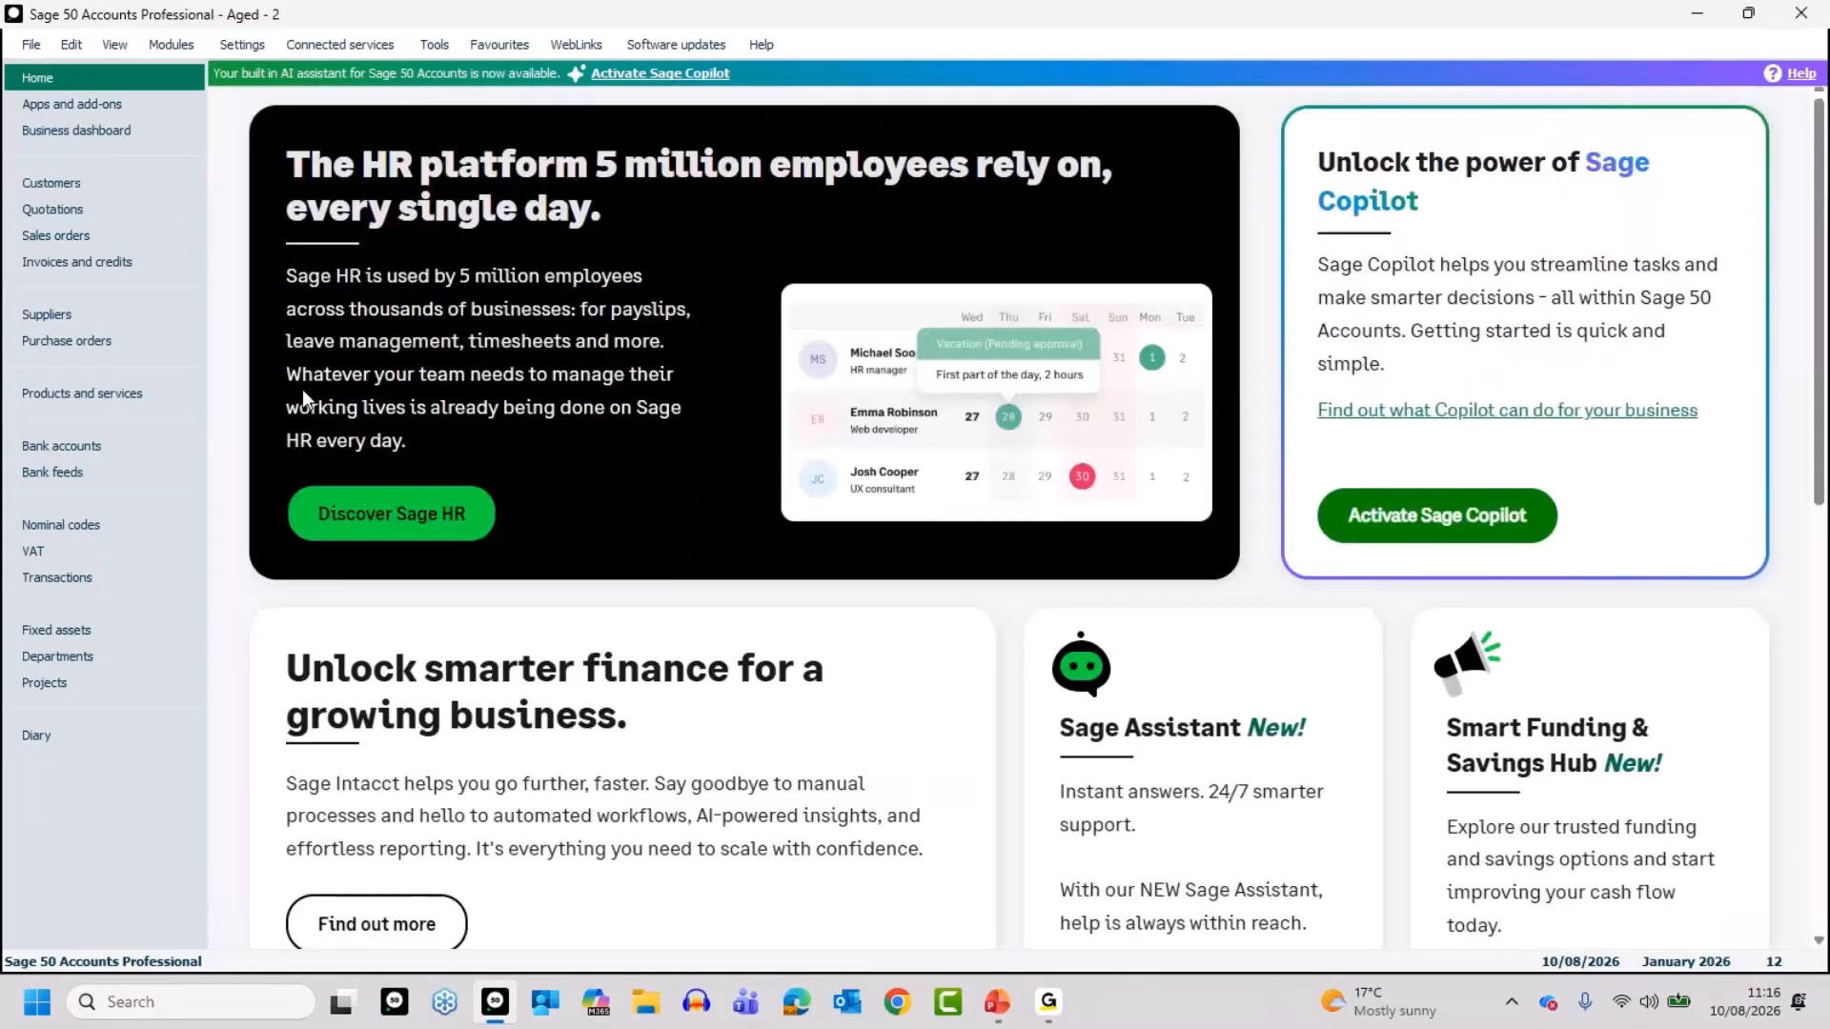
In the customer defaults' period ageing, start Aged Period 1 at 30 days and Aged Period 2 at 60 days.
{"action": "left_click", "coordinate": [113, 184]}
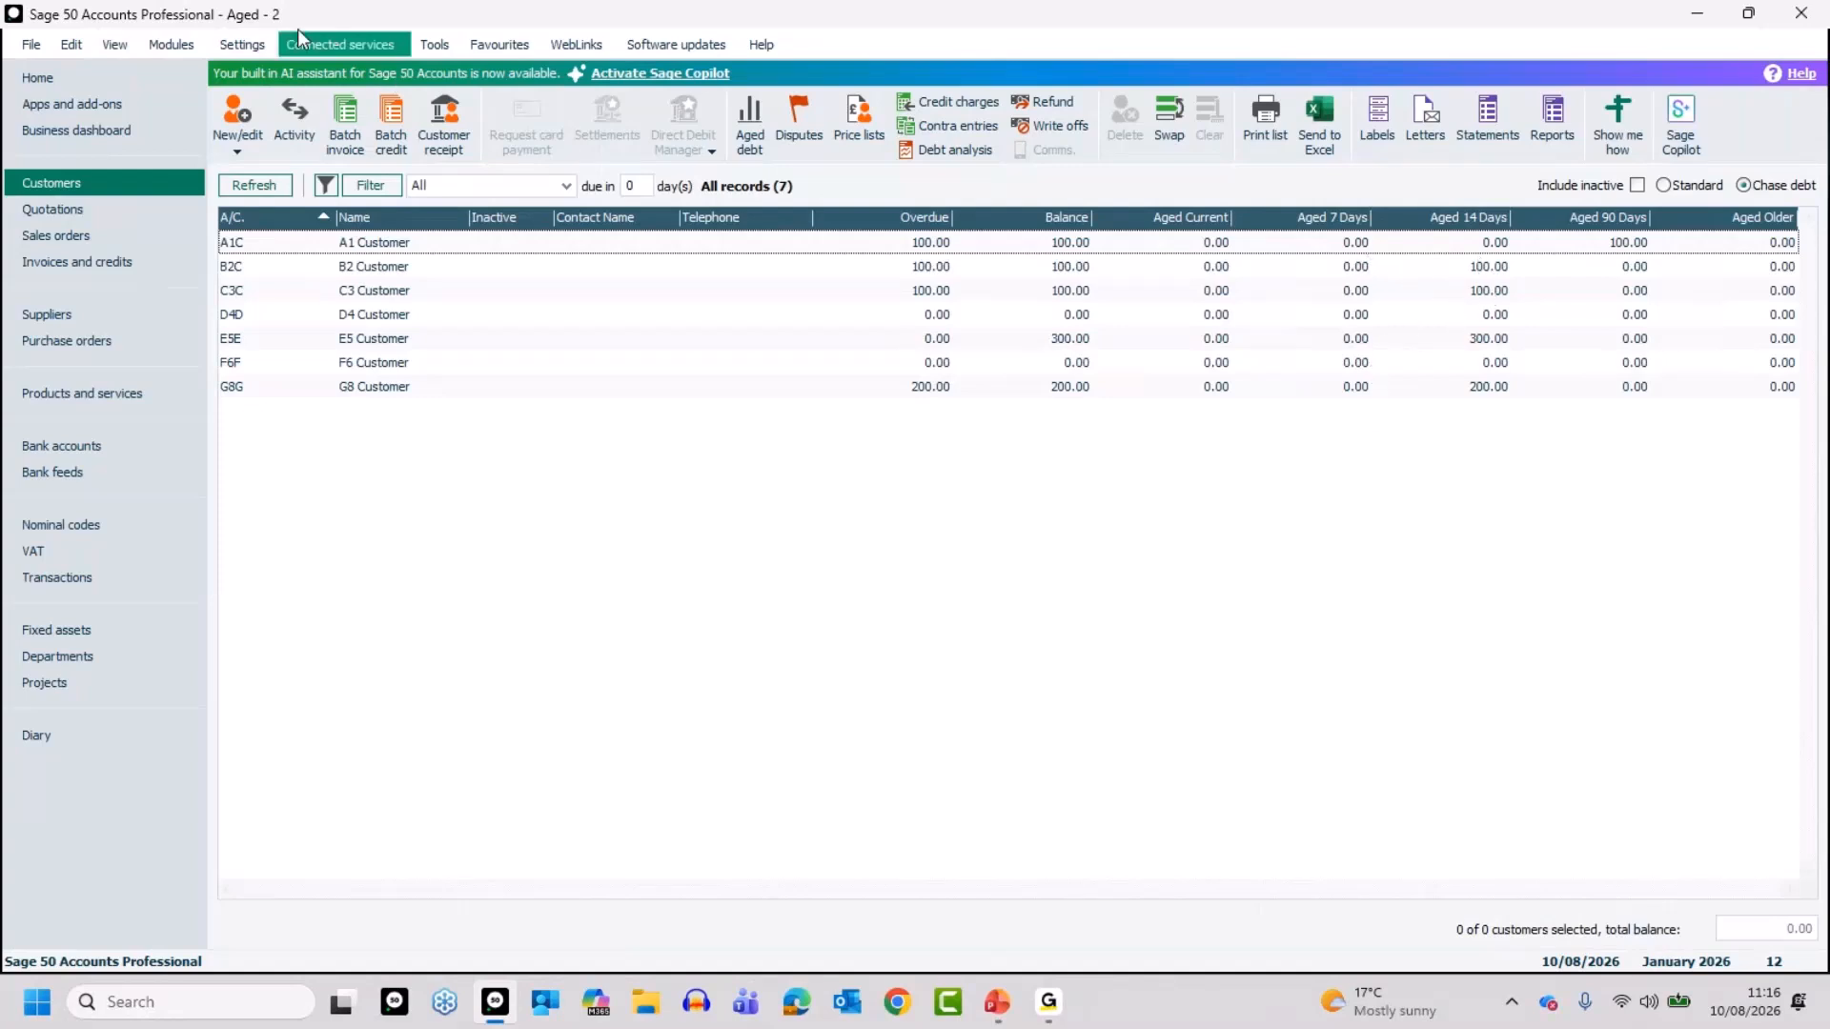
{"action": "left_click", "coordinate": [250, 42]}
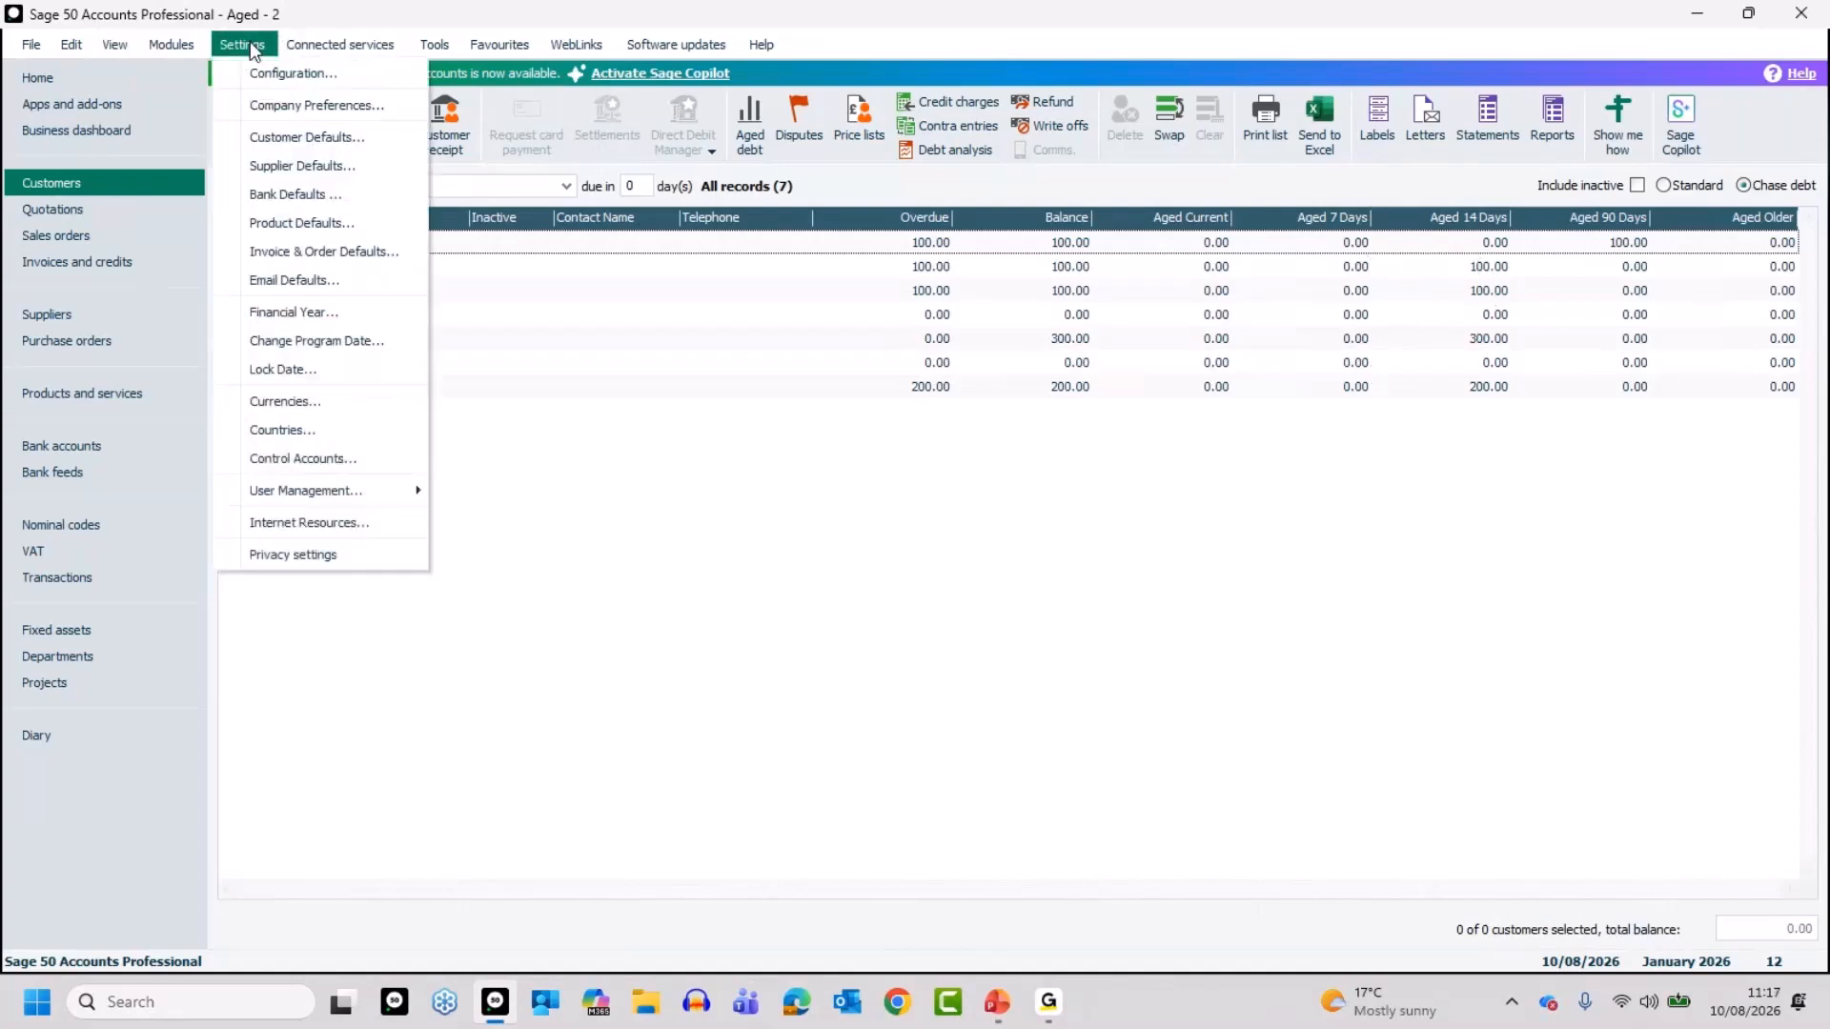
{"action": "left_click", "coordinate": [289, 135]}
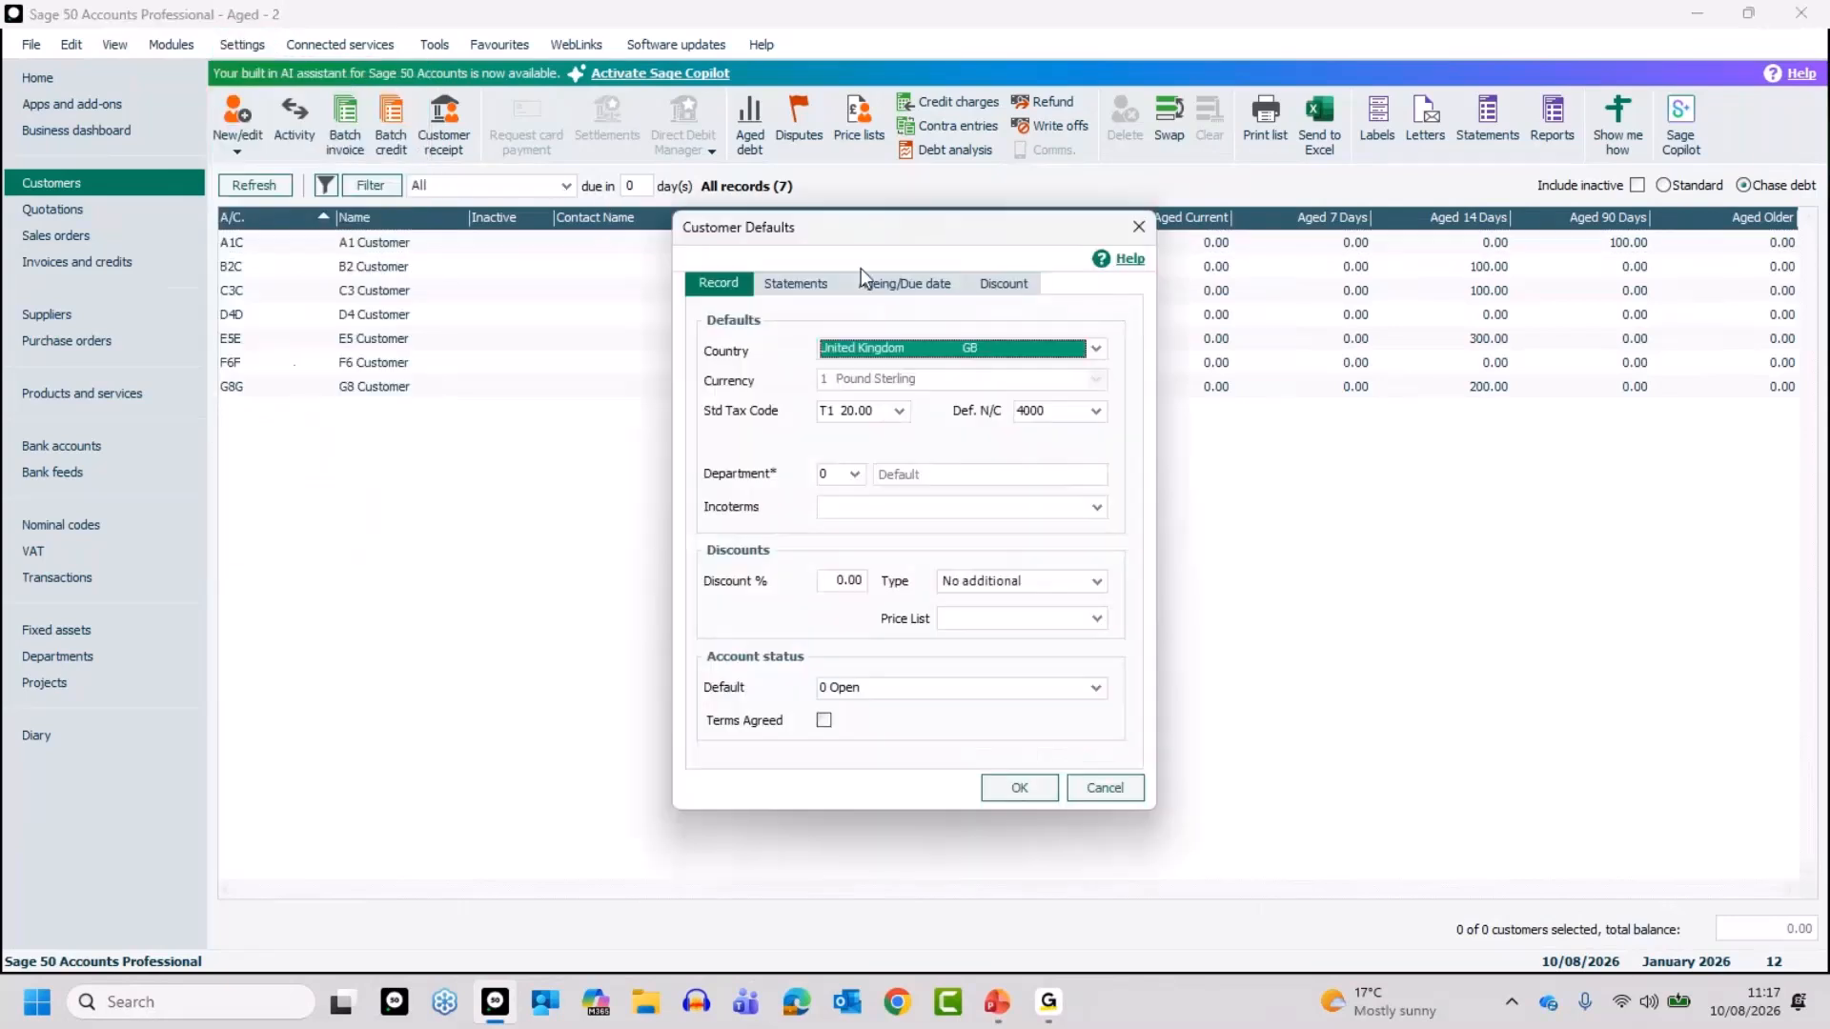
{"action": "left_click", "coordinate": [899, 286]}
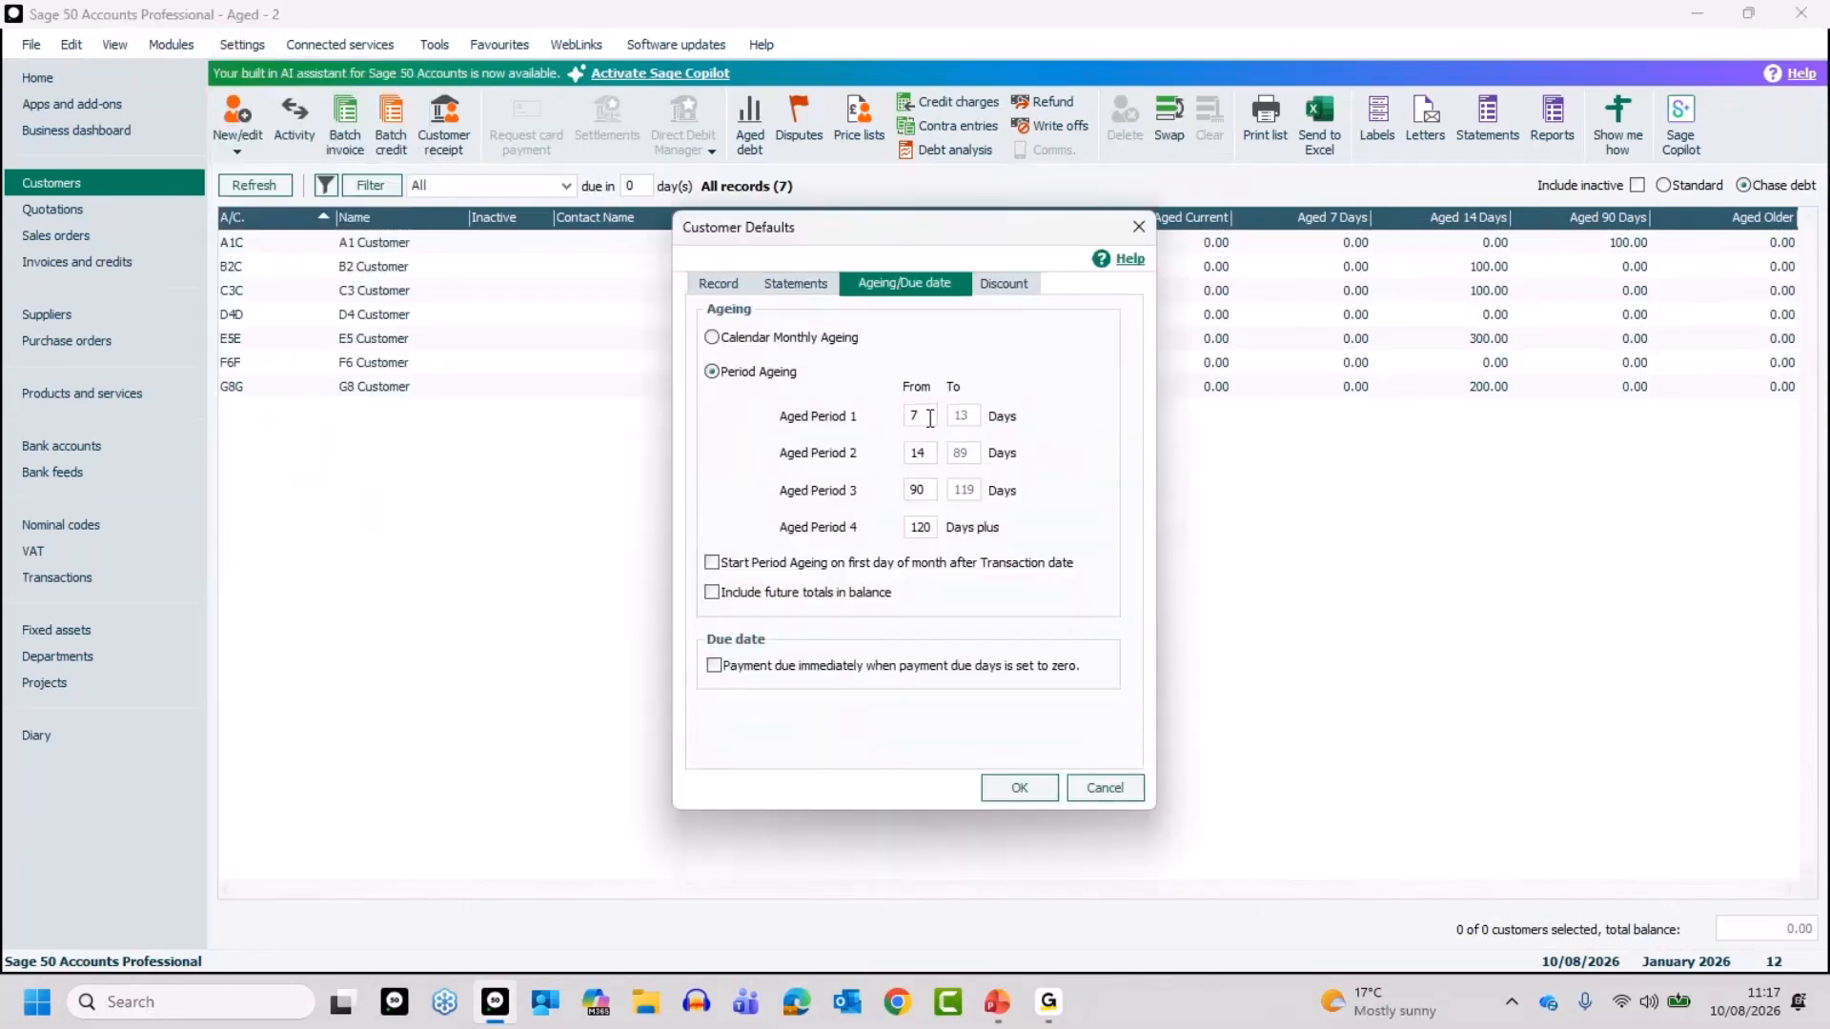
{"action": "left_click_drag", "start_coordinate": [929, 419], "coordinate": [906, 422]}
{"action": "type", "text": "30"}
{"action": "left_click_drag", "start_coordinate": [929, 455], "coordinate": [904, 464]}
{"action": "type", "text": "60"}
{"action": "key", "text": "Tab"}
Switch the customer defaults to Calendar Monthly Ageing, save them and reopen the customer list to reload its ageing columns.
{"action": "left_click", "coordinate": [712, 339]}
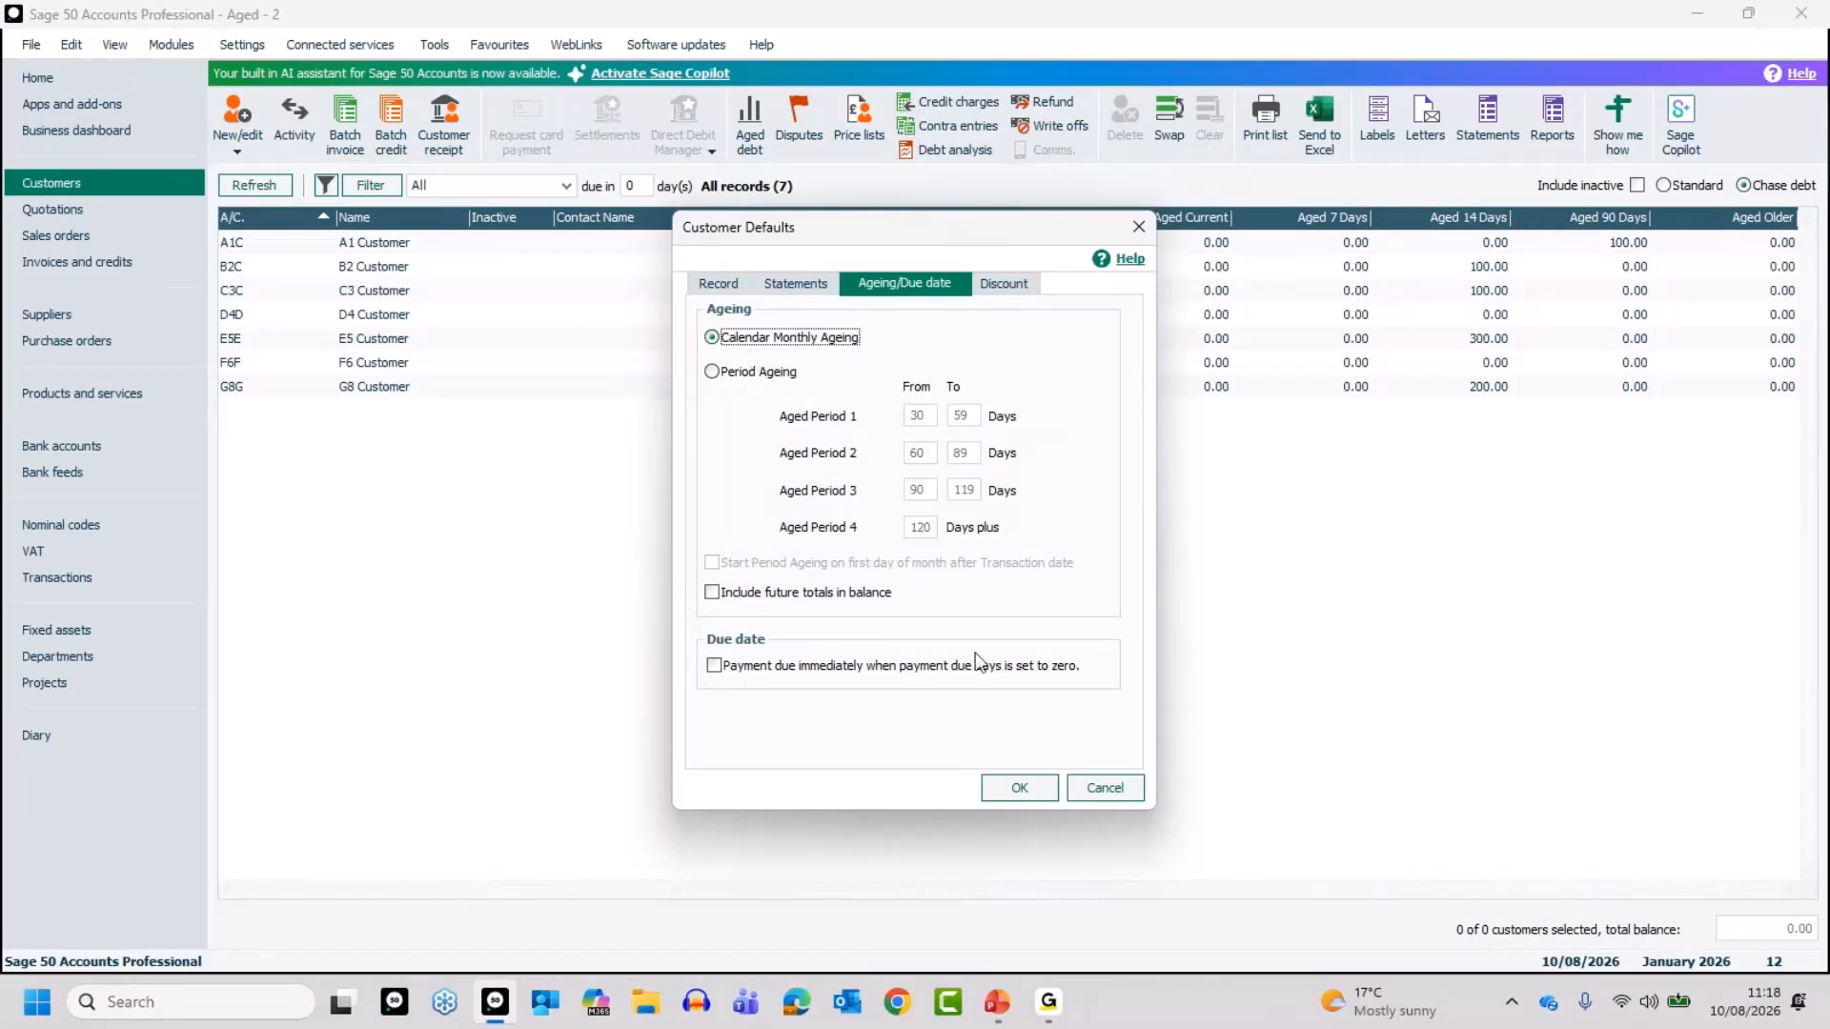
{"action": "left_click", "coordinate": [1021, 788]}
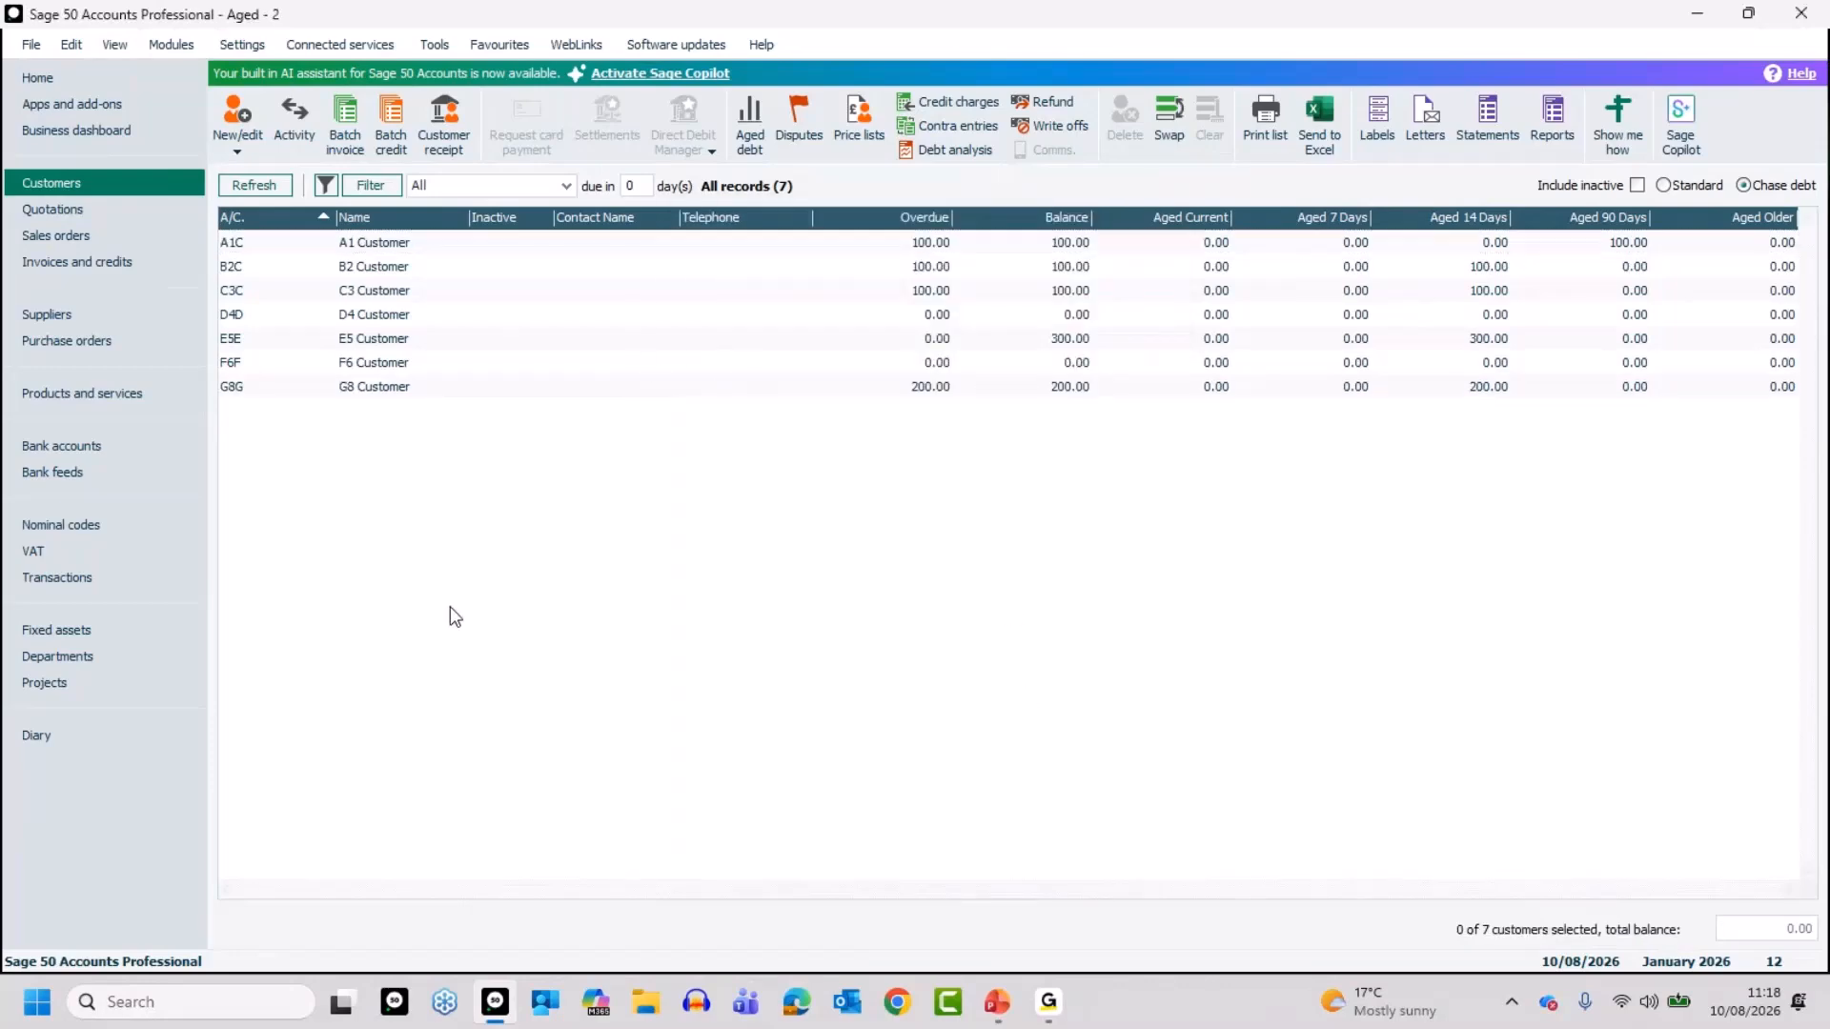
{"action": "left_click", "coordinate": [38, 78]}
{"action": "left_click", "coordinate": [85, 191]}
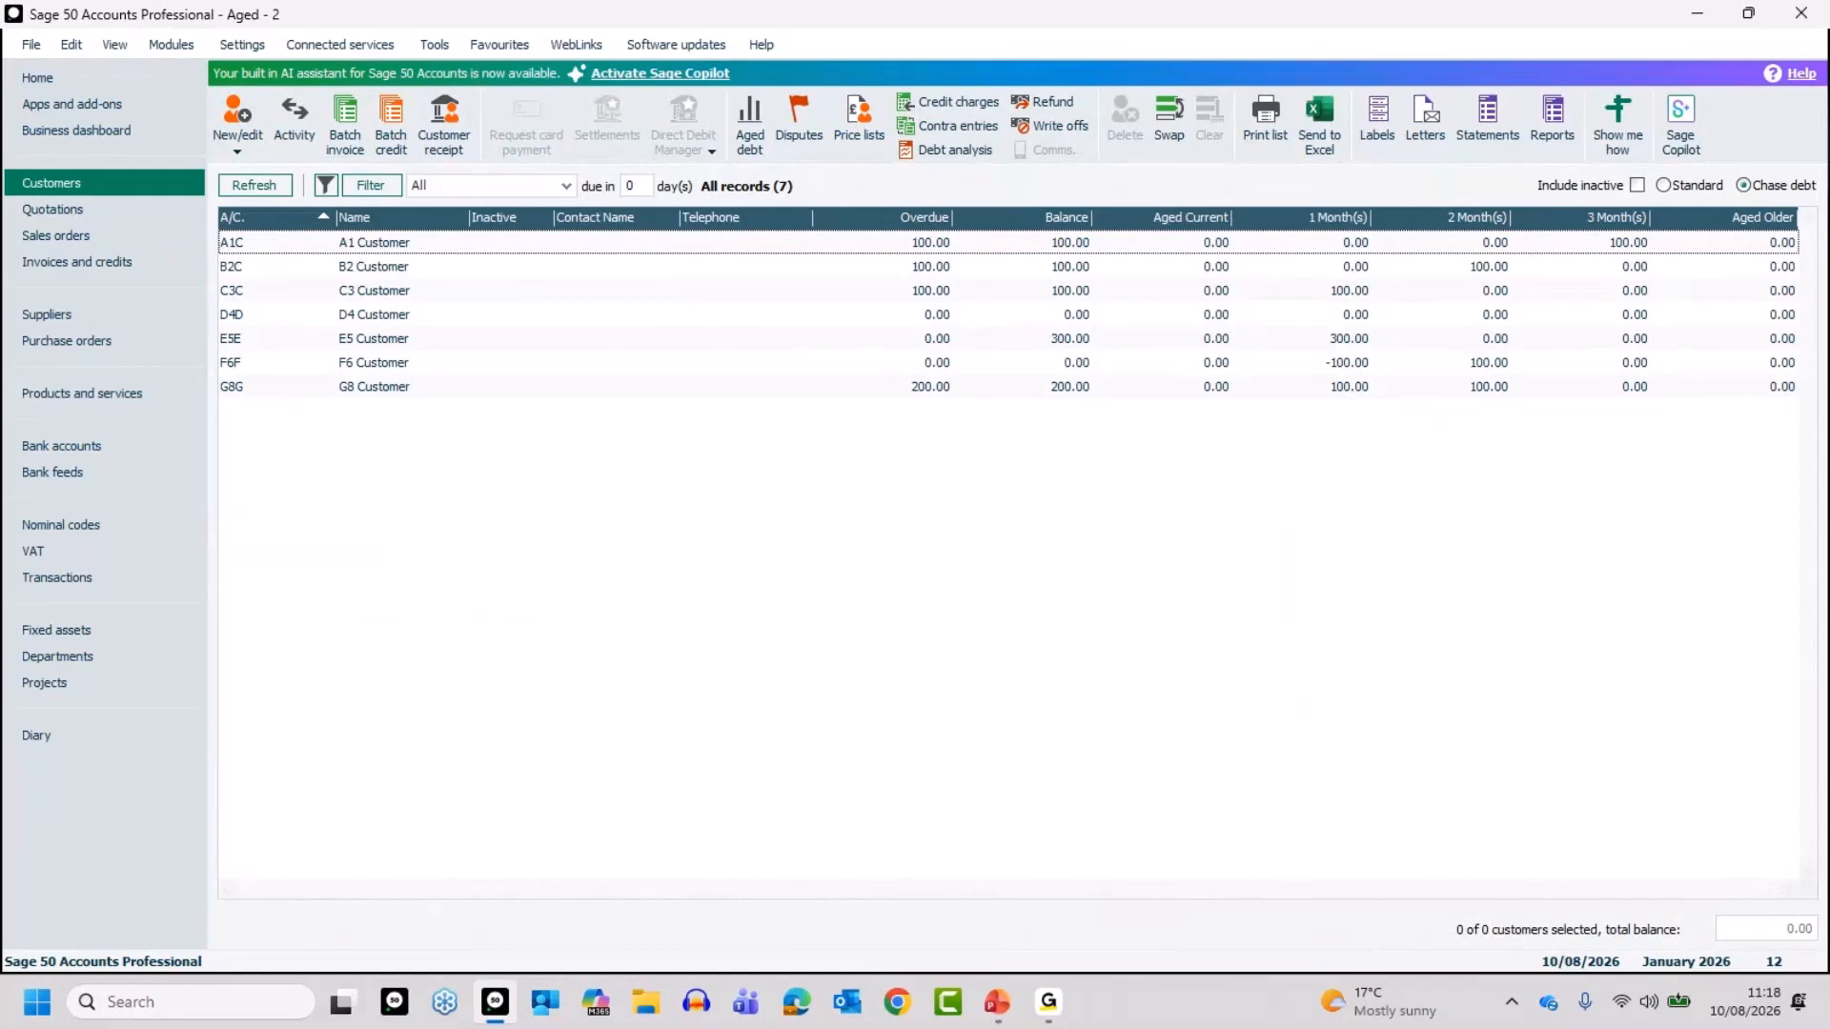
View the Aged debtors category of the customer reports and close the reports window.
{"action": "key", "text": "alt+Tab"}
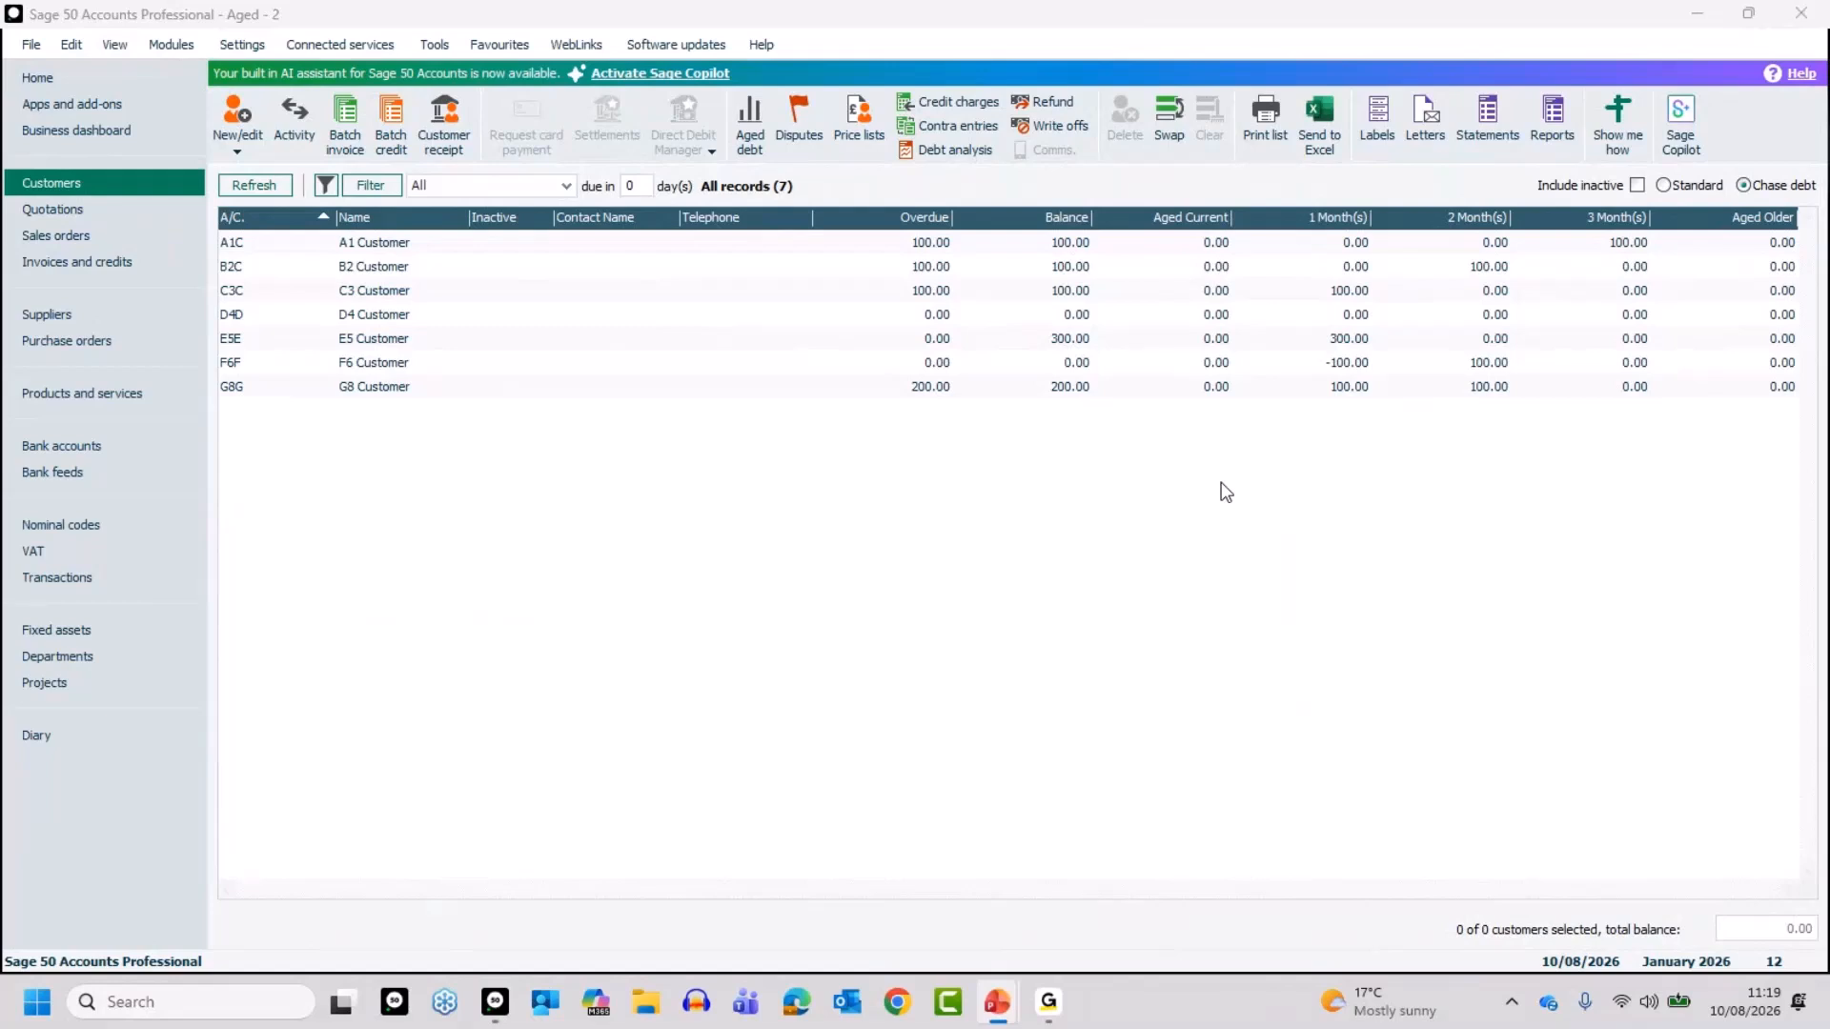
{"action": "left_click", "coordinate": [1553, 113]}
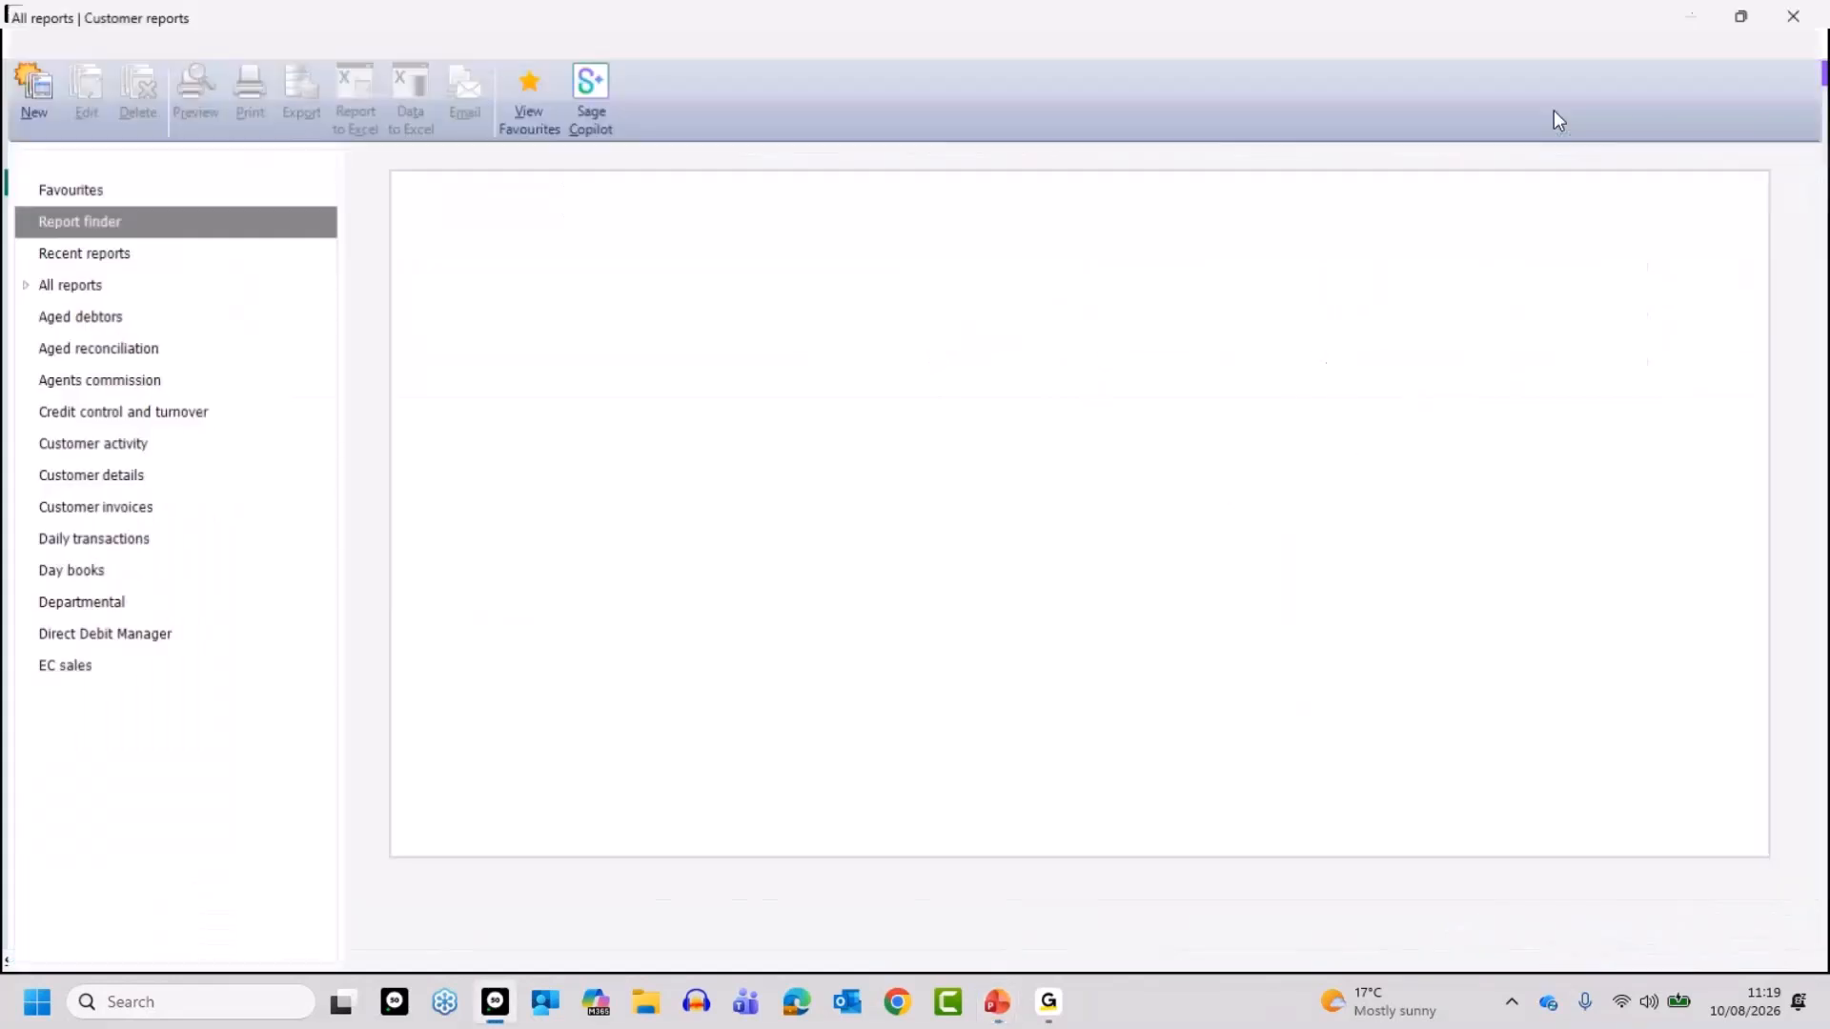
{"action": "left_click", "coordinate": [84, 316]}
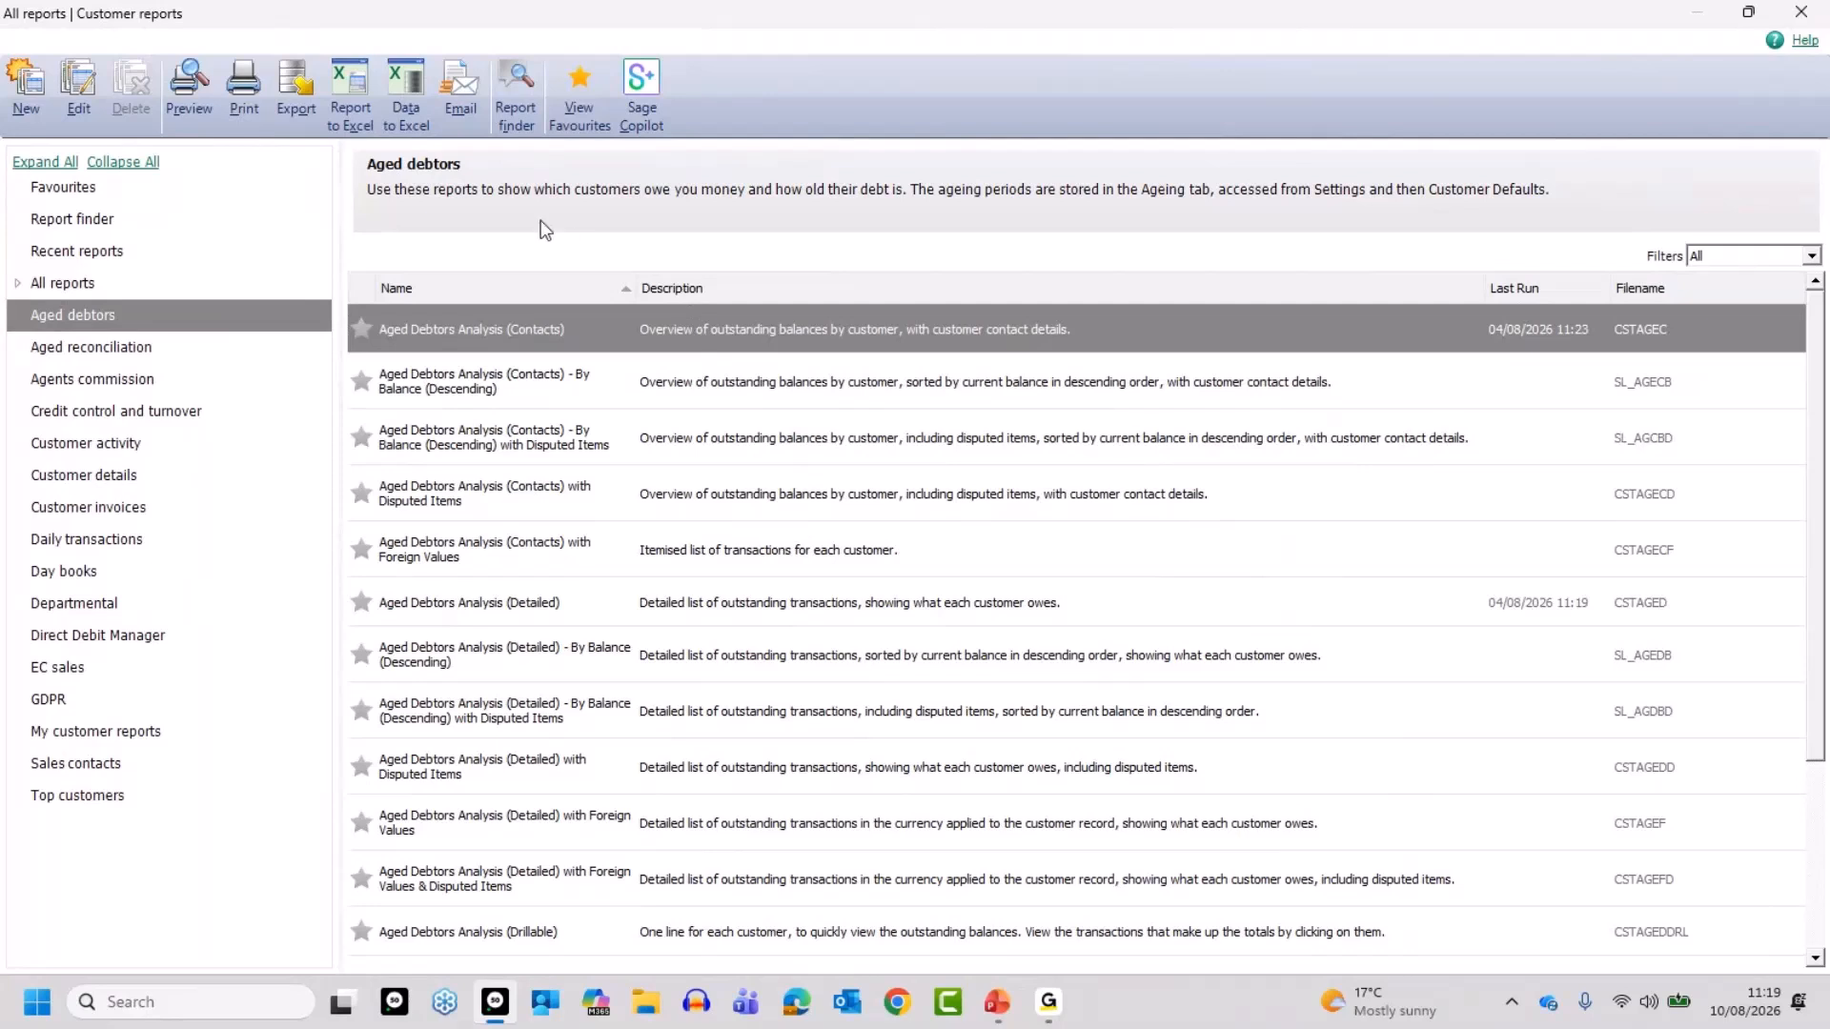
{"action": "left_click", "coordinate": [1798, 13]}
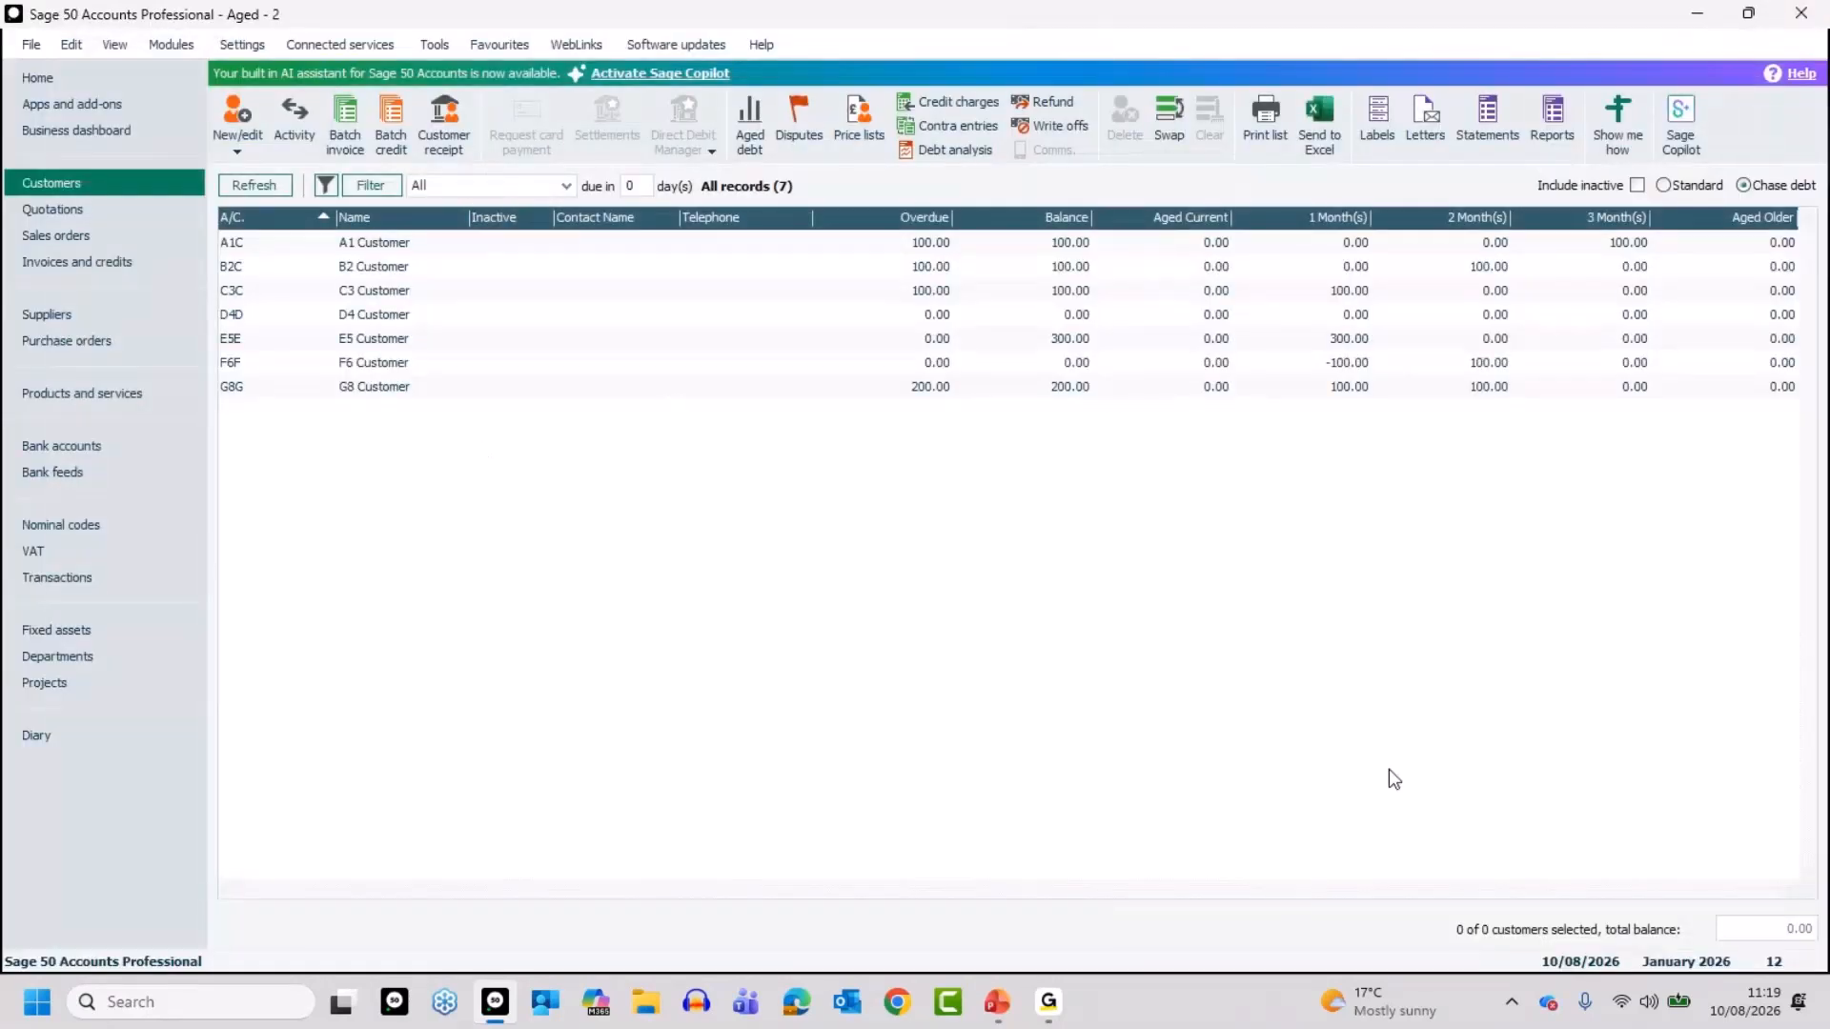
Preview the Aged Debtors Analysis (Contacts) report for all customers with report date 10/08/2026.
{"action": "left_click", "coordinate": [1554, 119]}
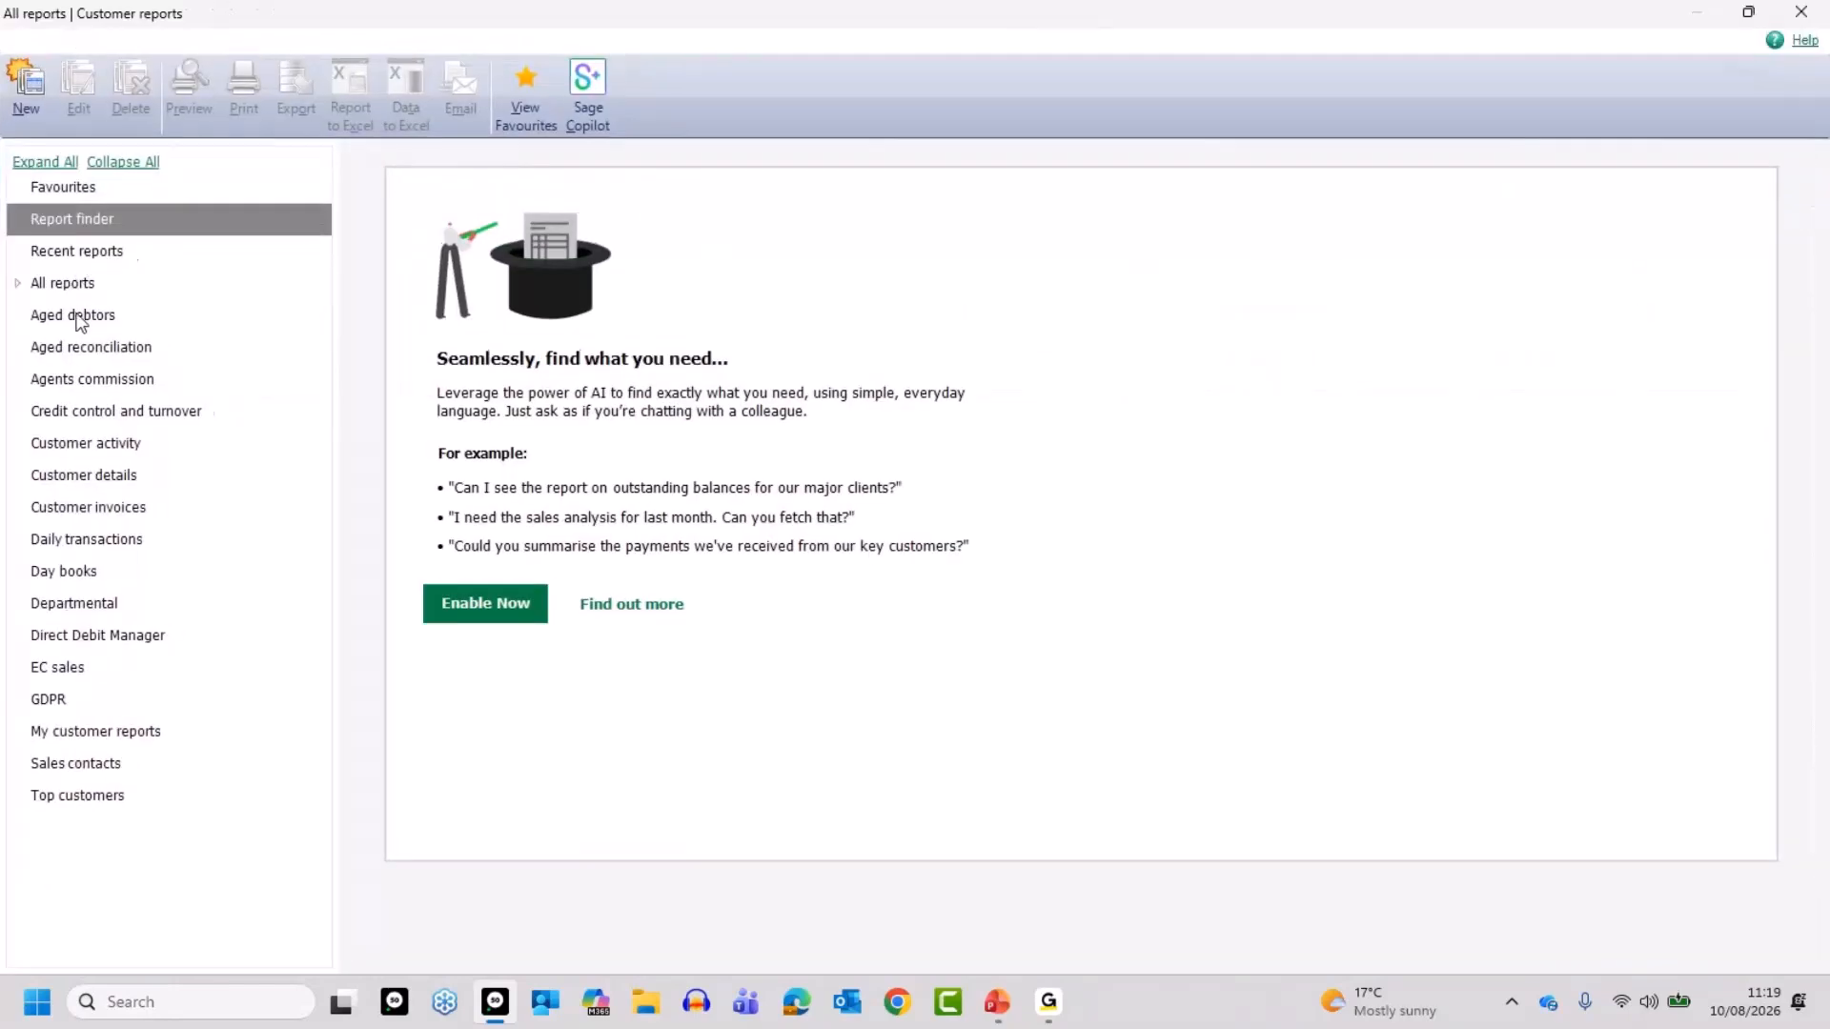
{"action": "left_click", "coordinate": [79, 319]}
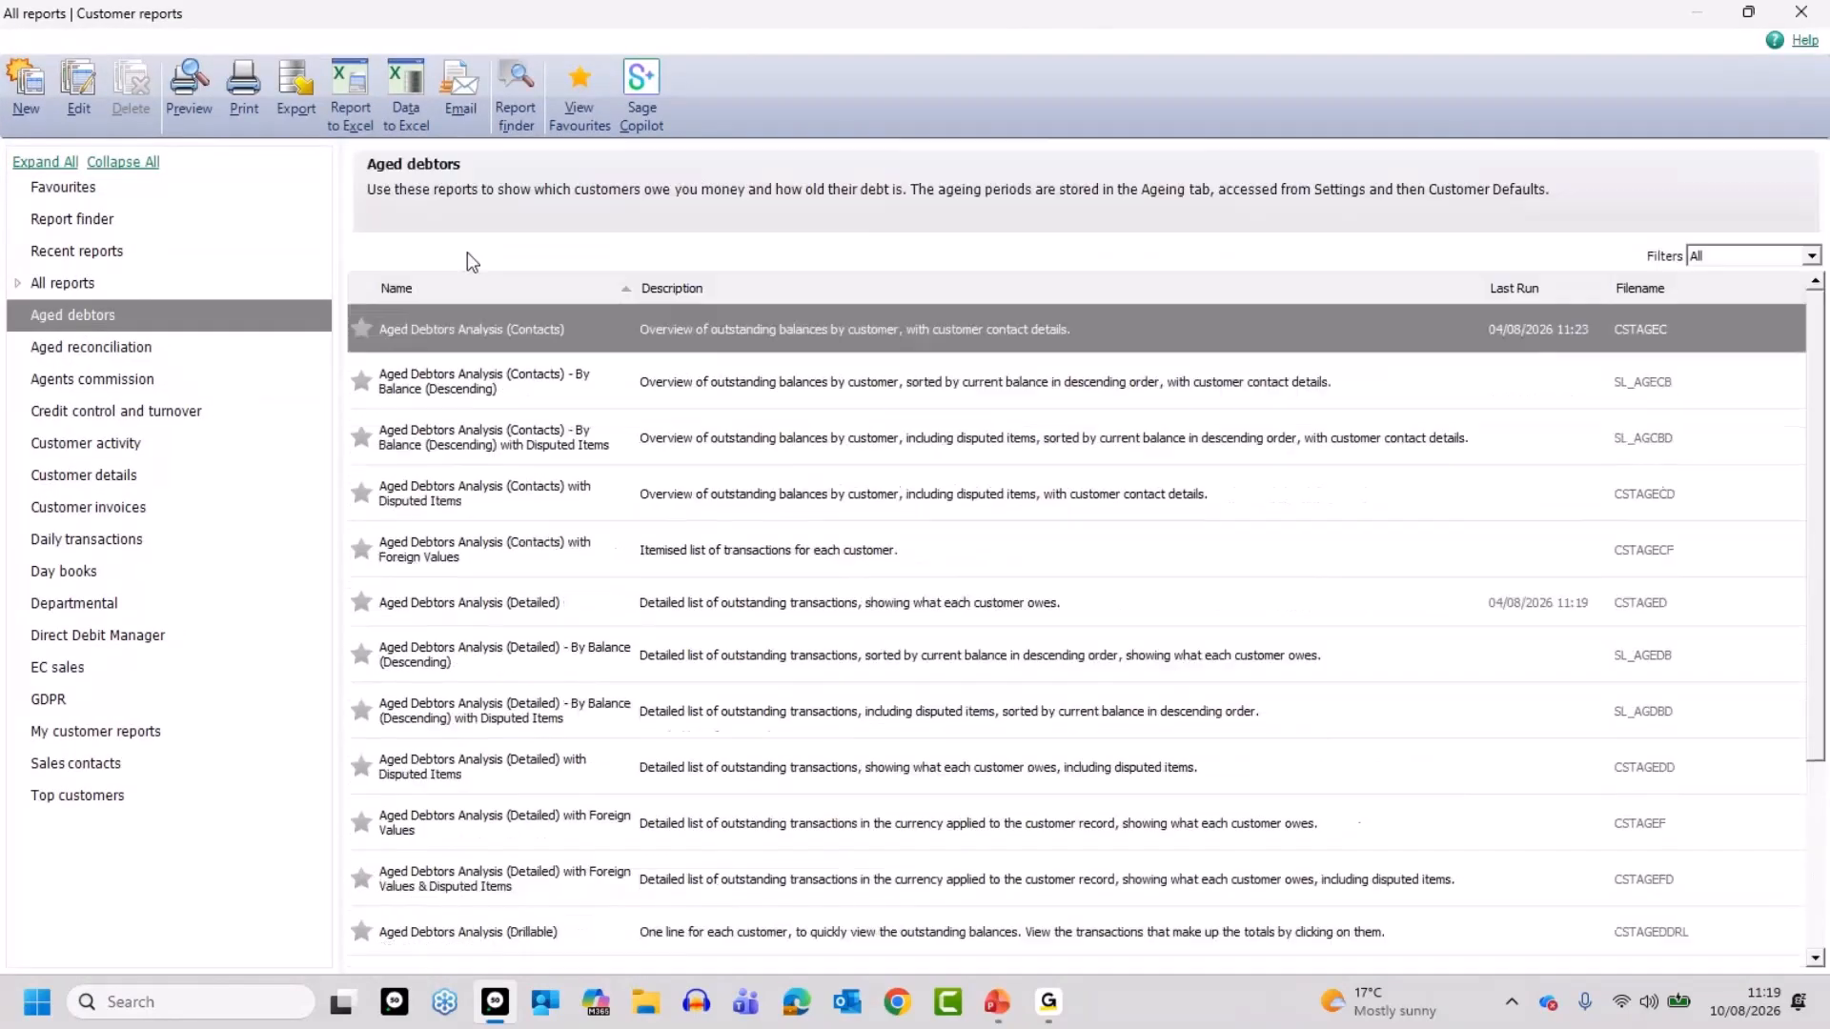
{"action": "left_click", "coordinate": [1510, 331]}
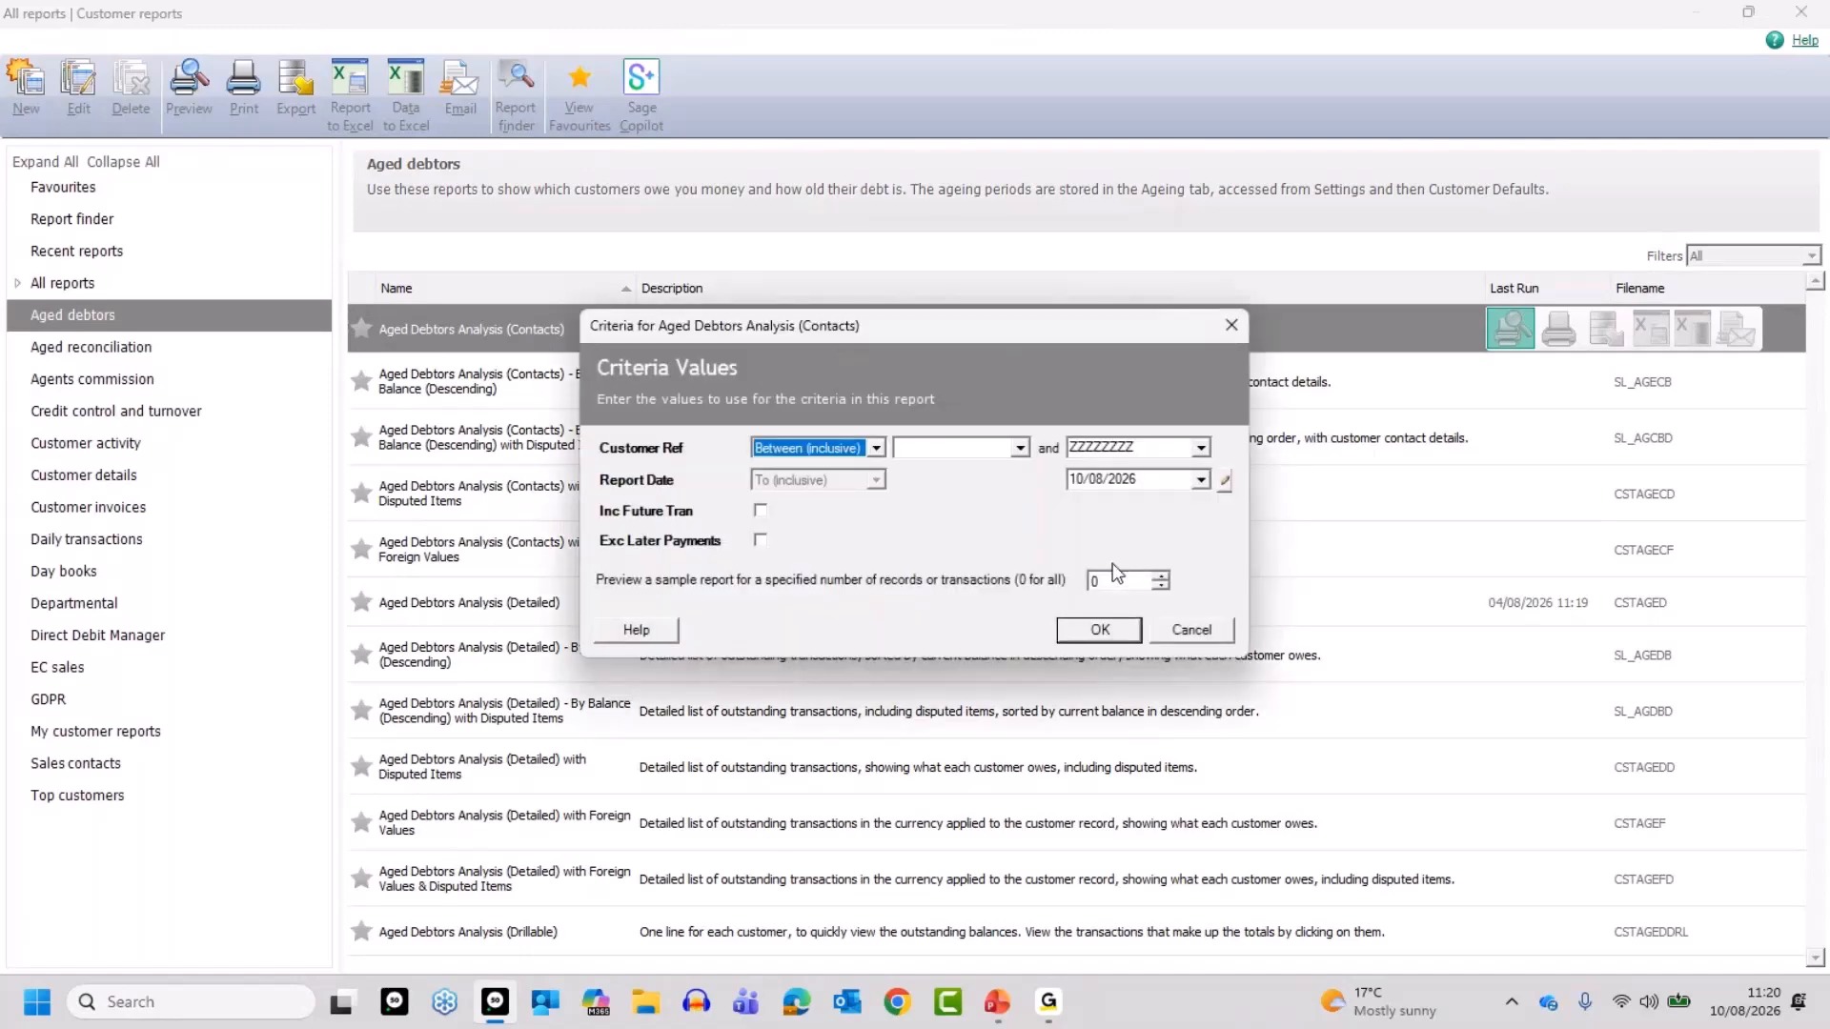
{"action": "left_click", "coordinate": [1096, 629]}
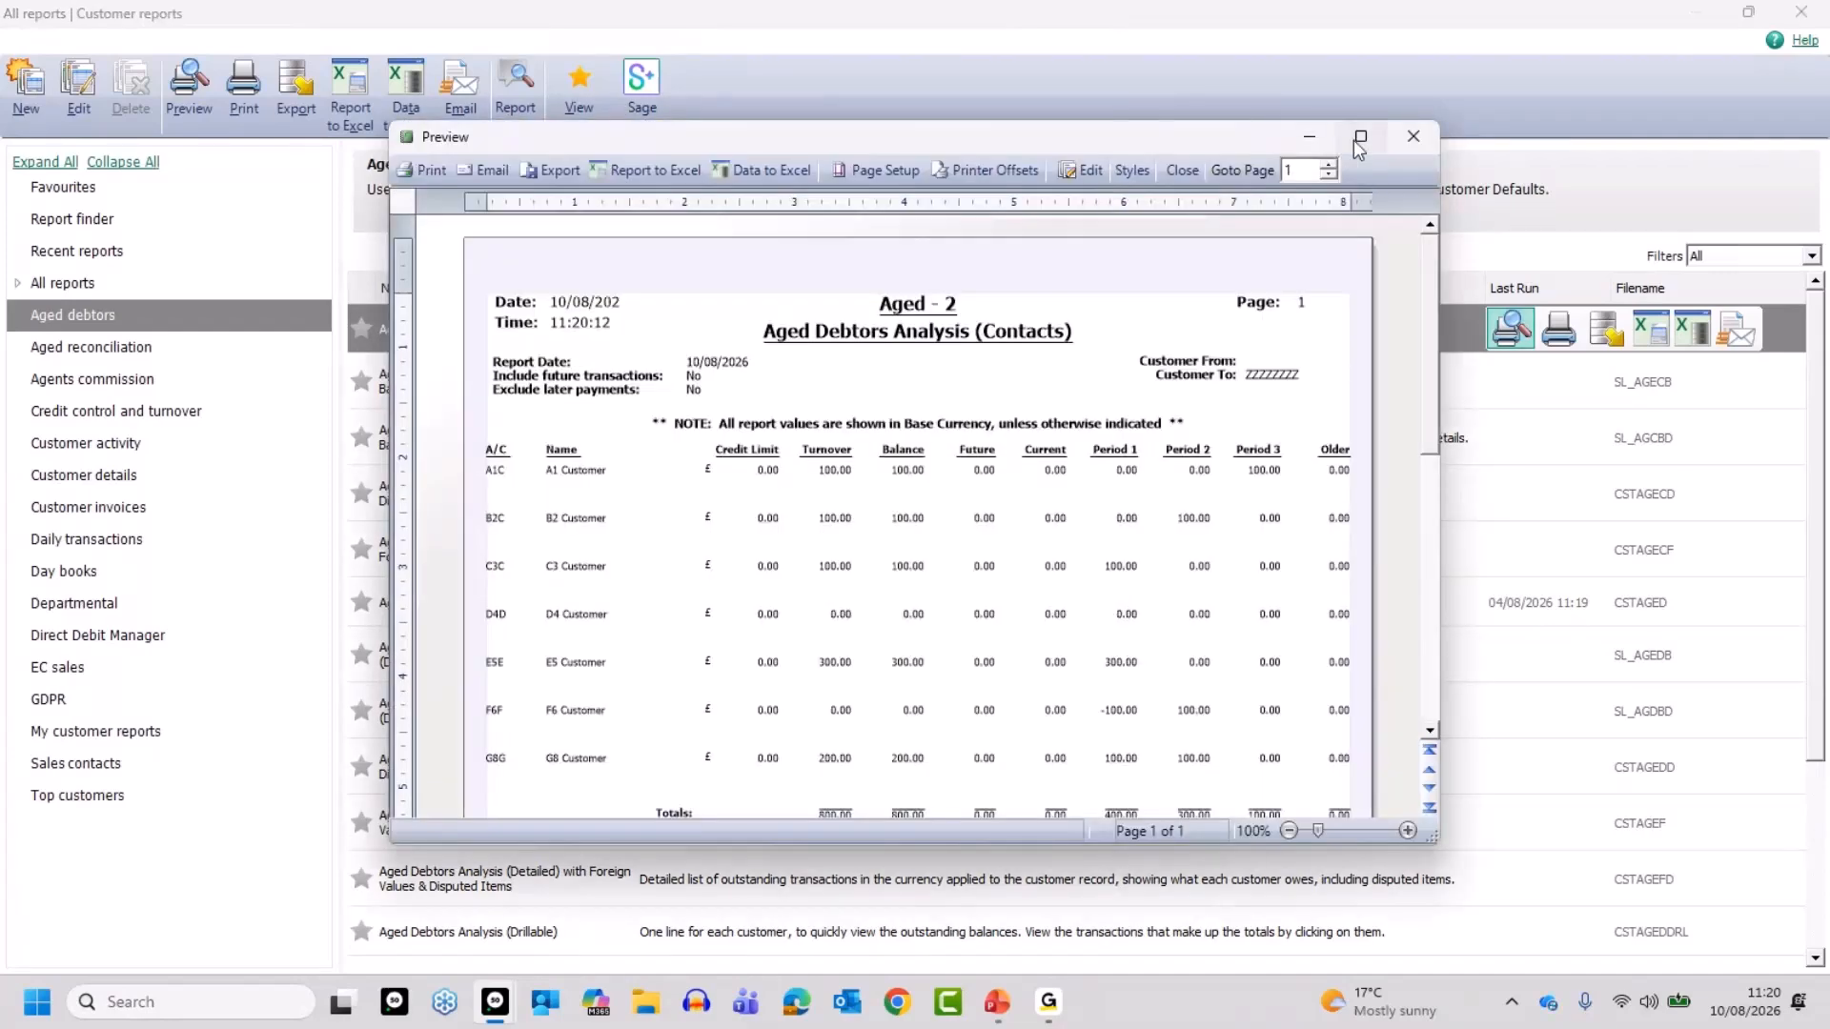
Examine each customer's aged balances by period in the enlarged Contacts report preview and close it.
{"action": "left_click", "coordinate": [1359, 138]}
{"action": "left_click", "coordinate": [1799, 960]}
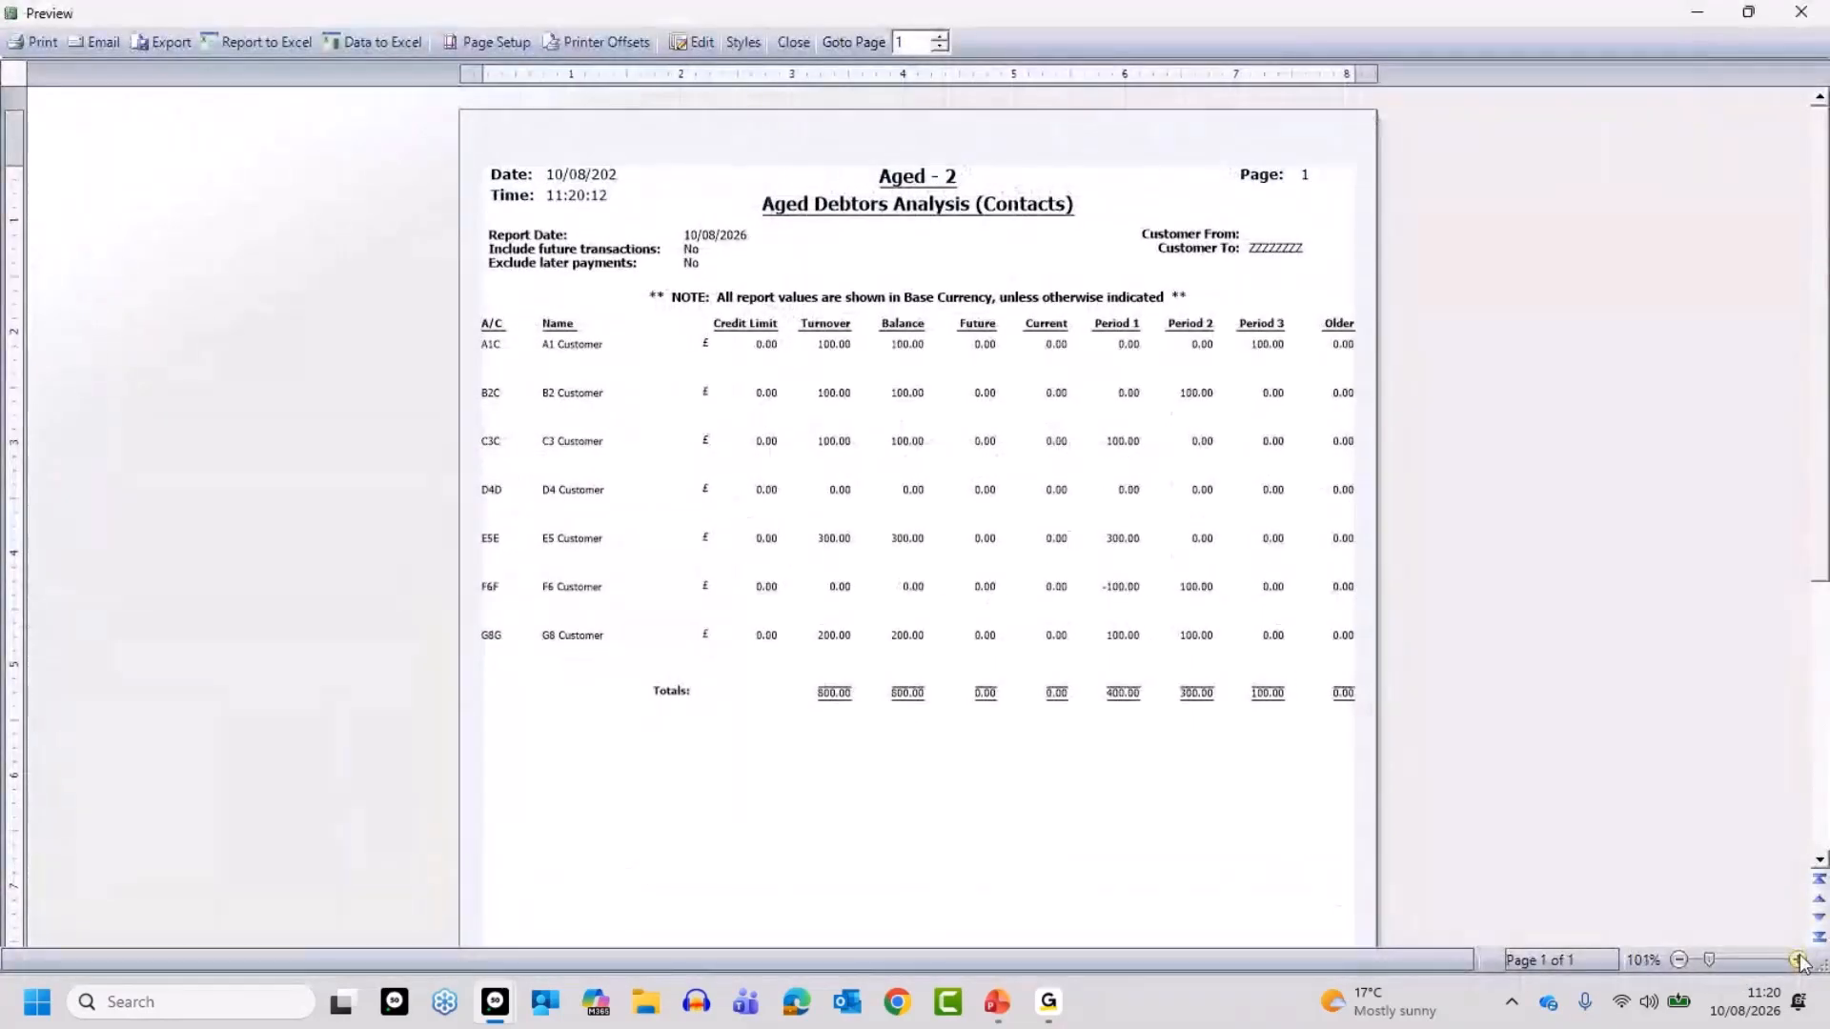
{"action": "left_click", "coordinate": [1799, 960]}
{"action": "left_click", "coordinate": [1799, 960]}
{"action": "left_click", "coordinate": [1800, 960]}
{"action": "left_click", "coordinate": [1799, 960]}
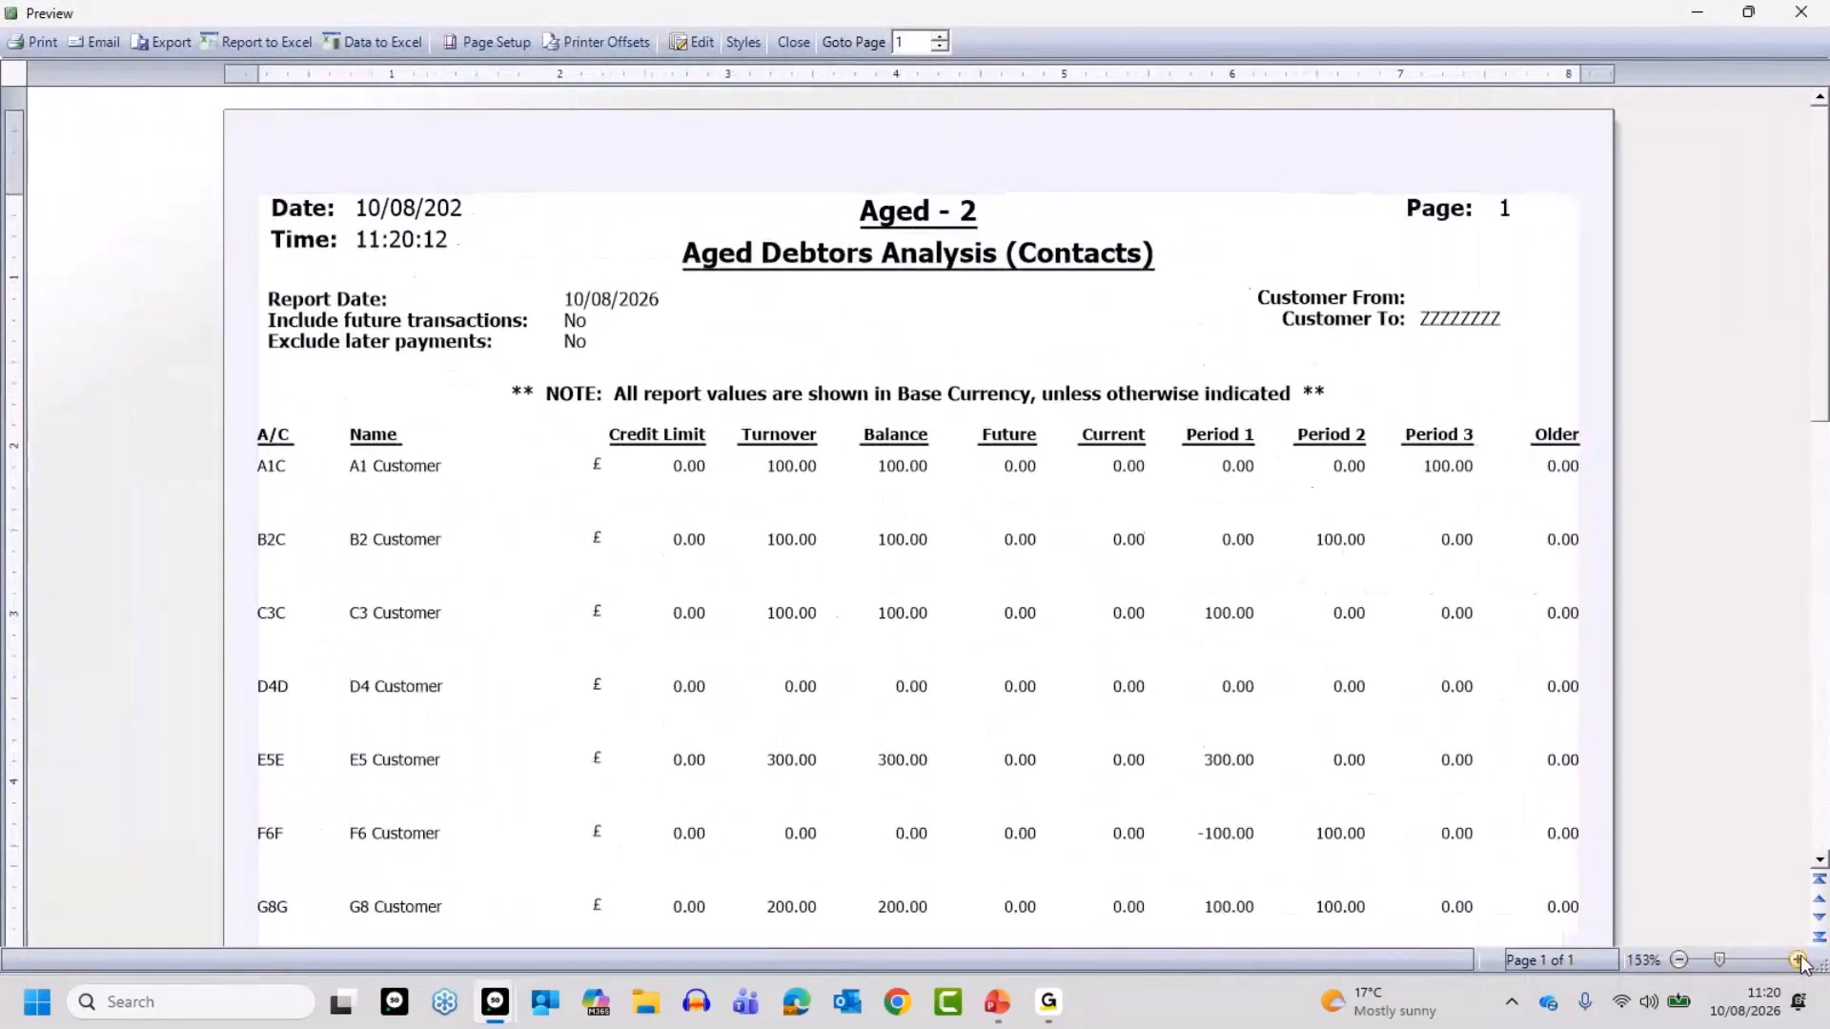
{"action": "left_click", "coordinate": [1799, 960]}
{"action": "left_click", "coordinate": [1799, 959]}
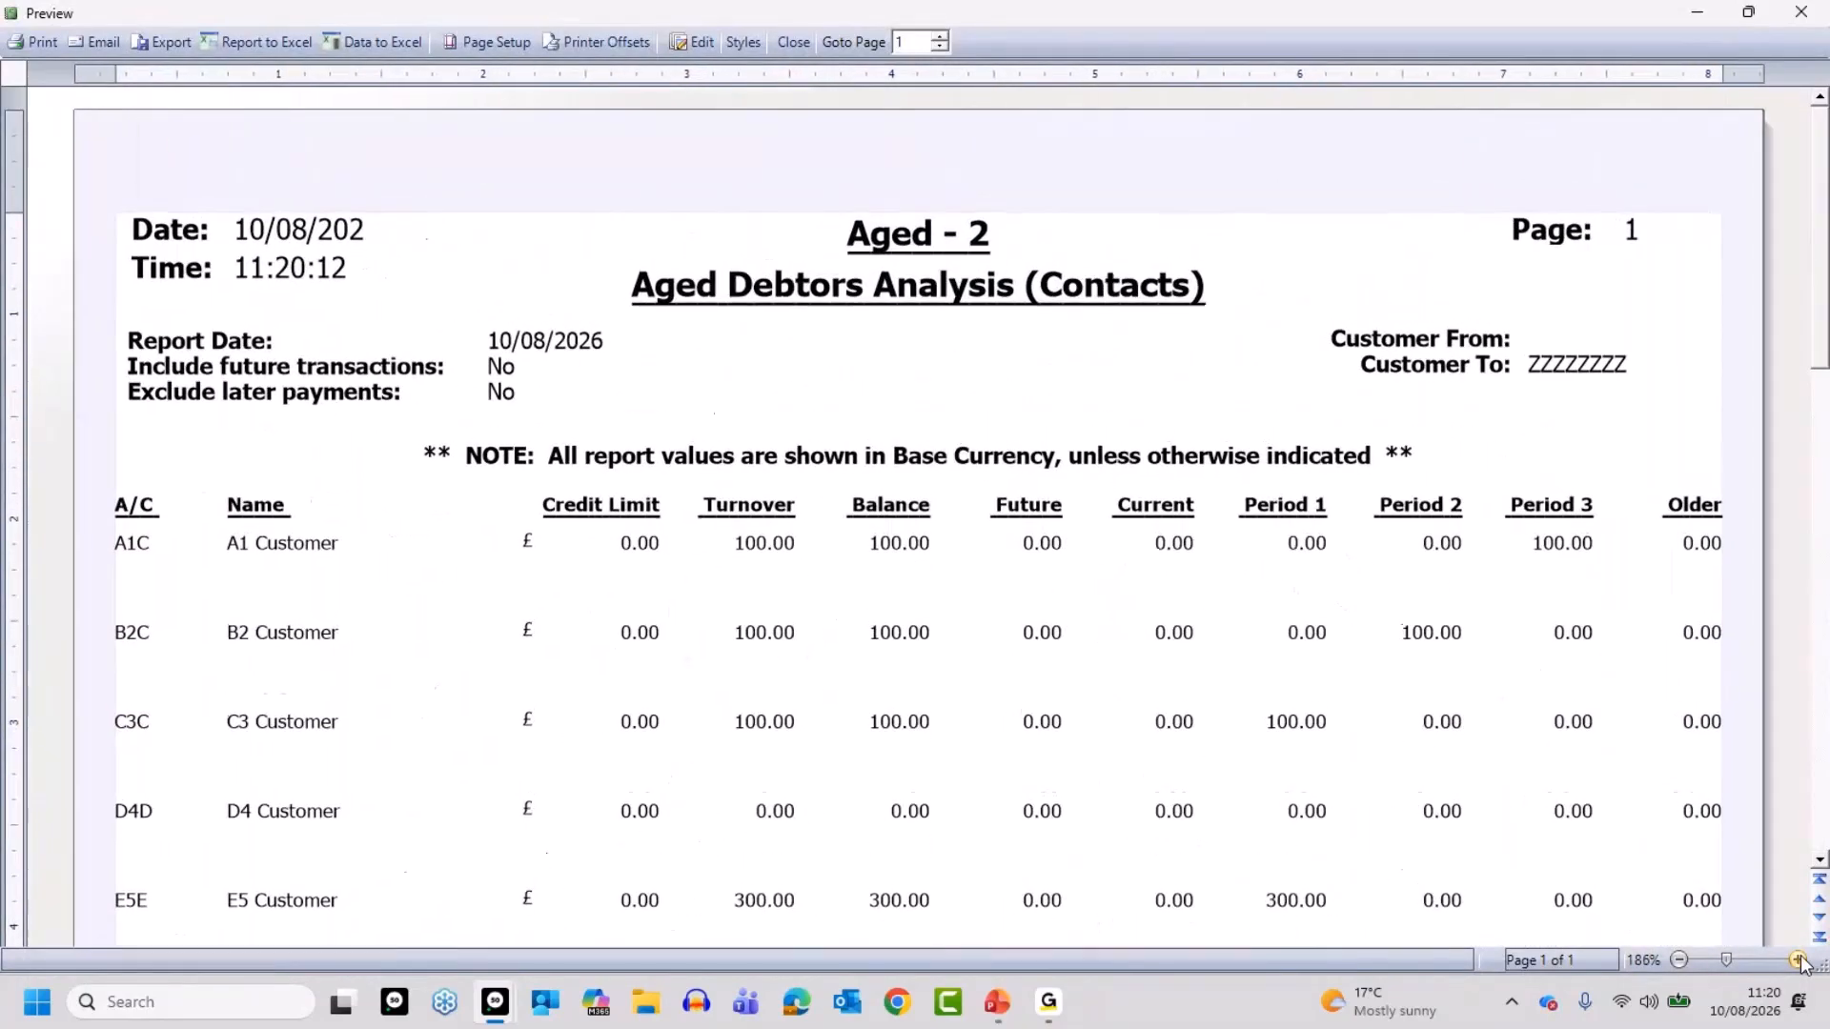
{"action": "left_click", "coordinate": [1799, 959]}
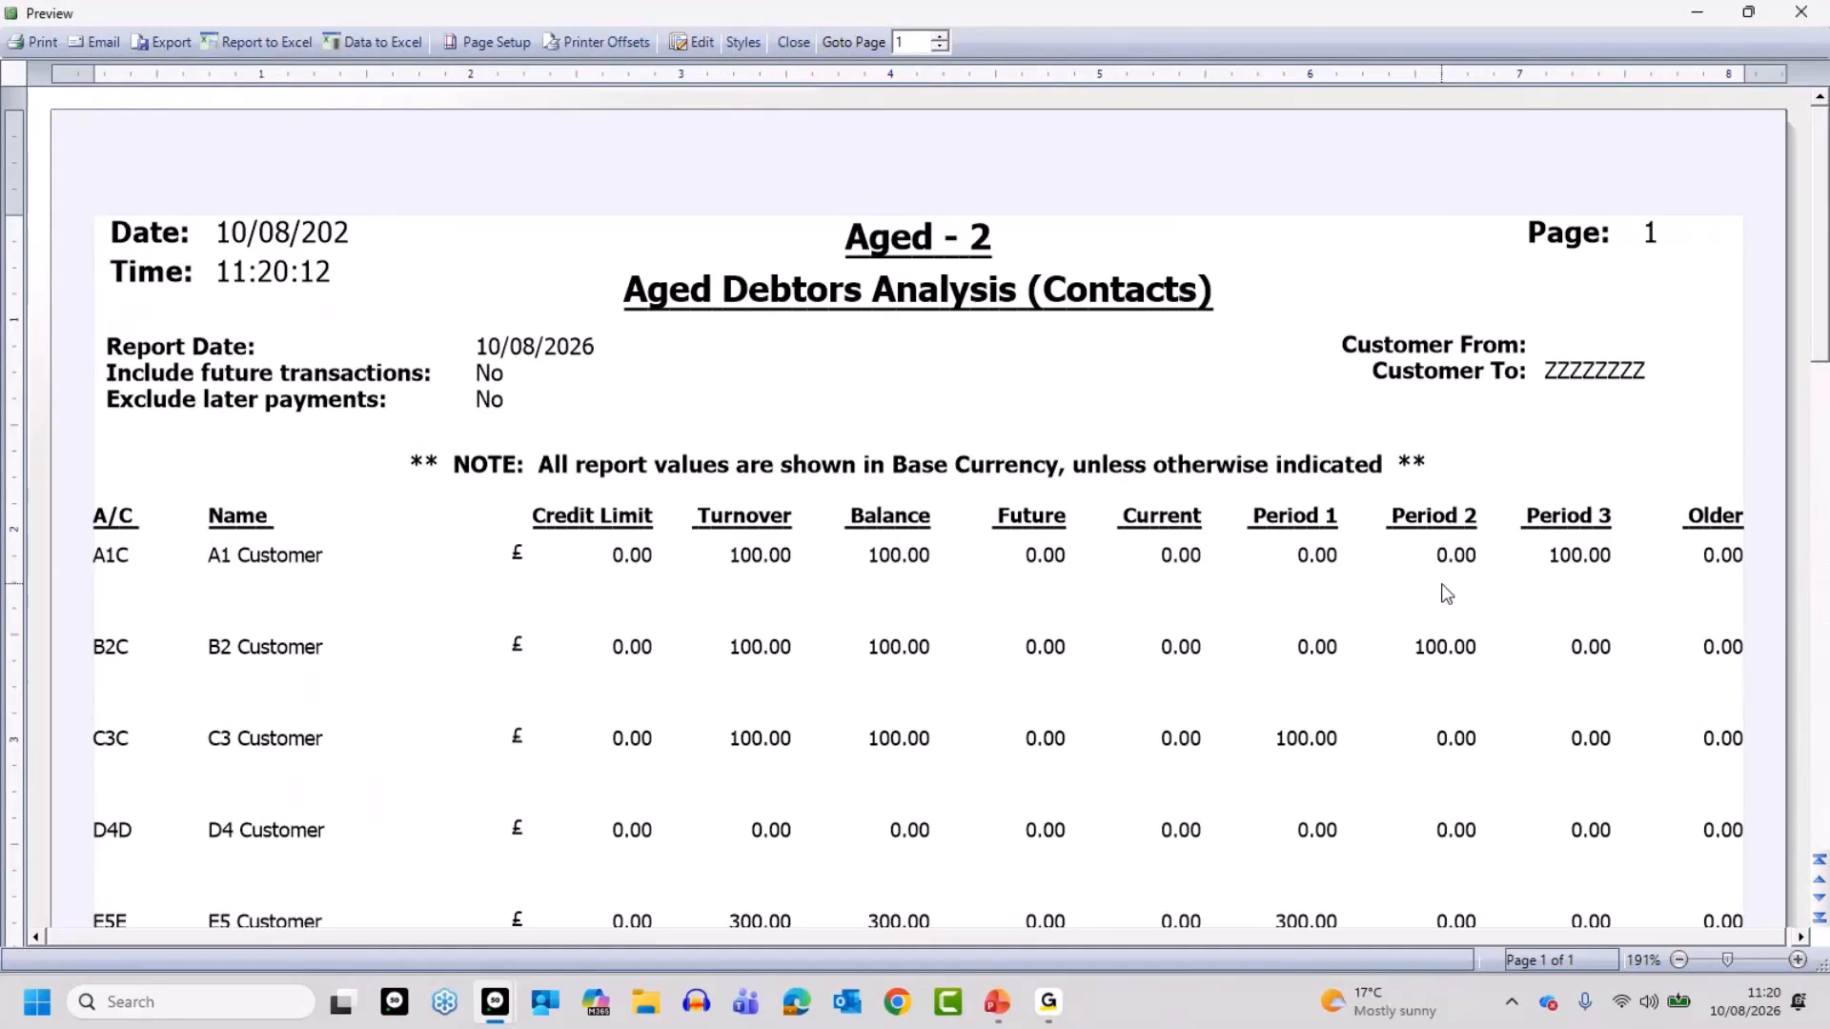
{"action": "left_click", "coordinate": [794, 42]}
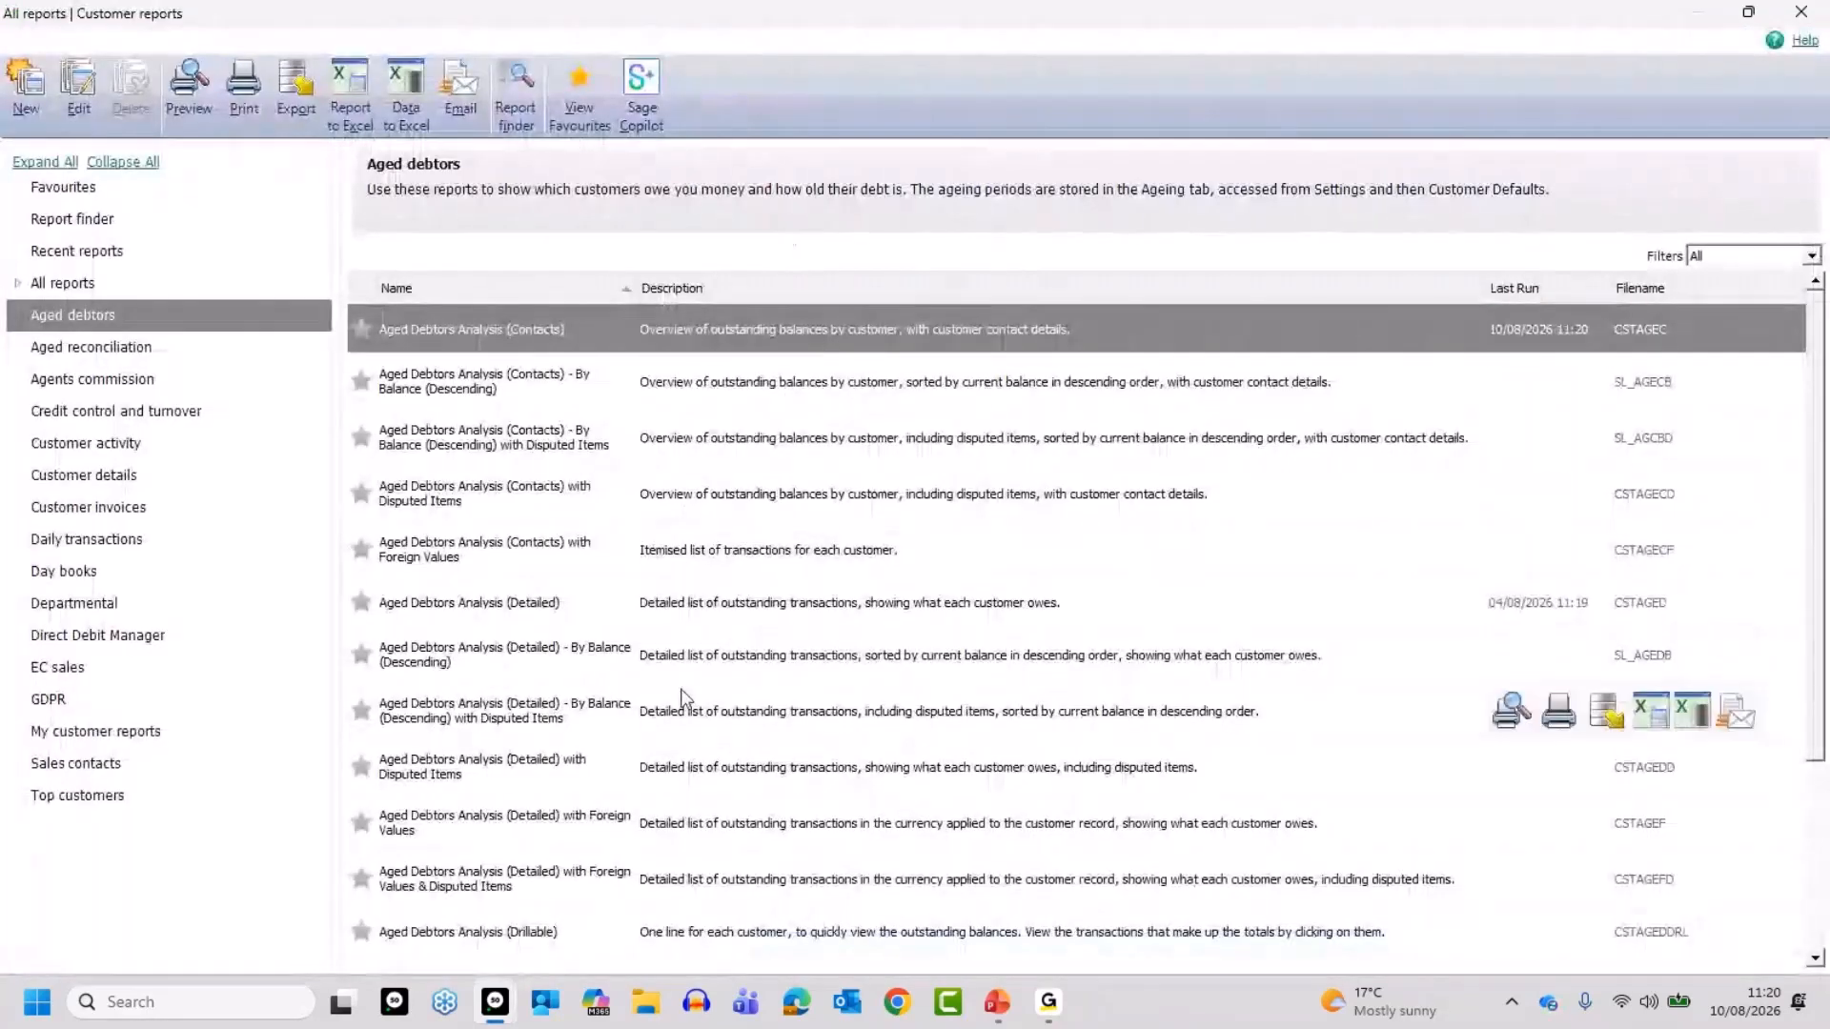
Preview the Aged Debtors Analysis (Summary) report for all customers to 10/08/2026, examine the period totals and close it.
{"action": "scroll", "coordinate": [698, 705], "scroll_direction": "down", "scroll_amount": 1}
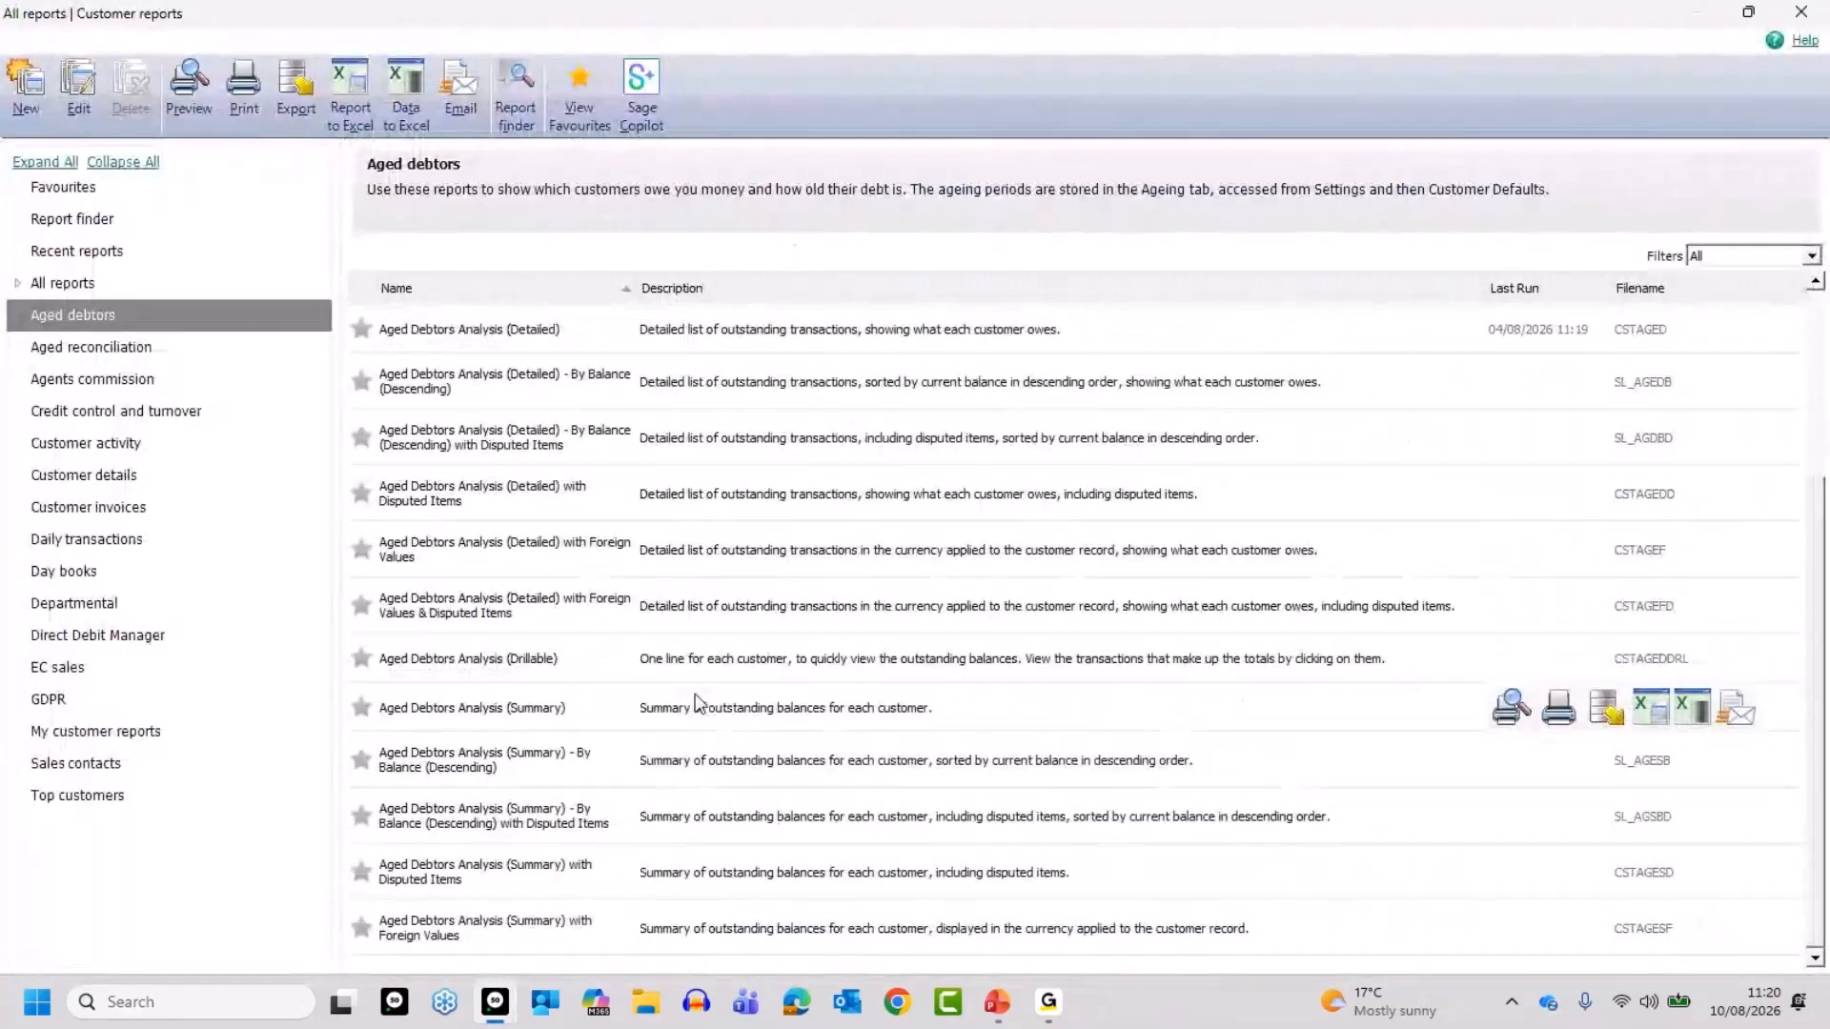
{"action": "left_click", "coordinate": [525, 714]}
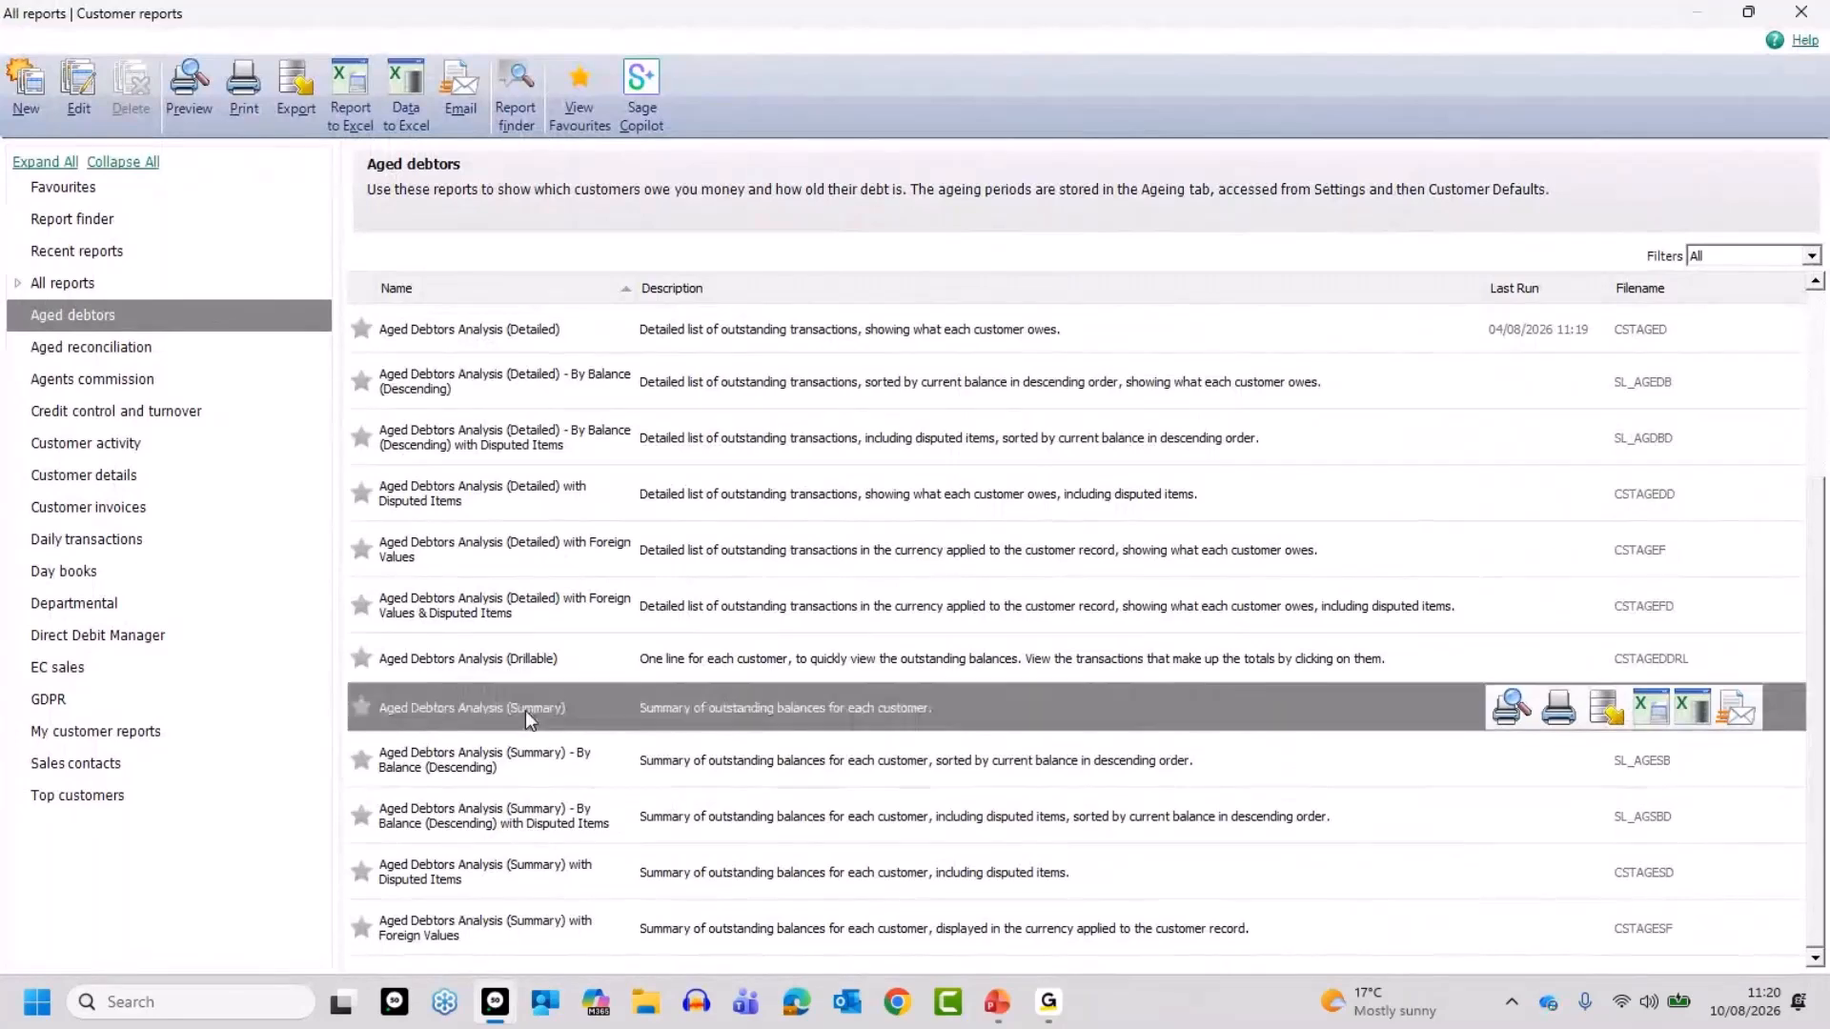
{"action": "left_click", "coordinate": [1516, 725]}
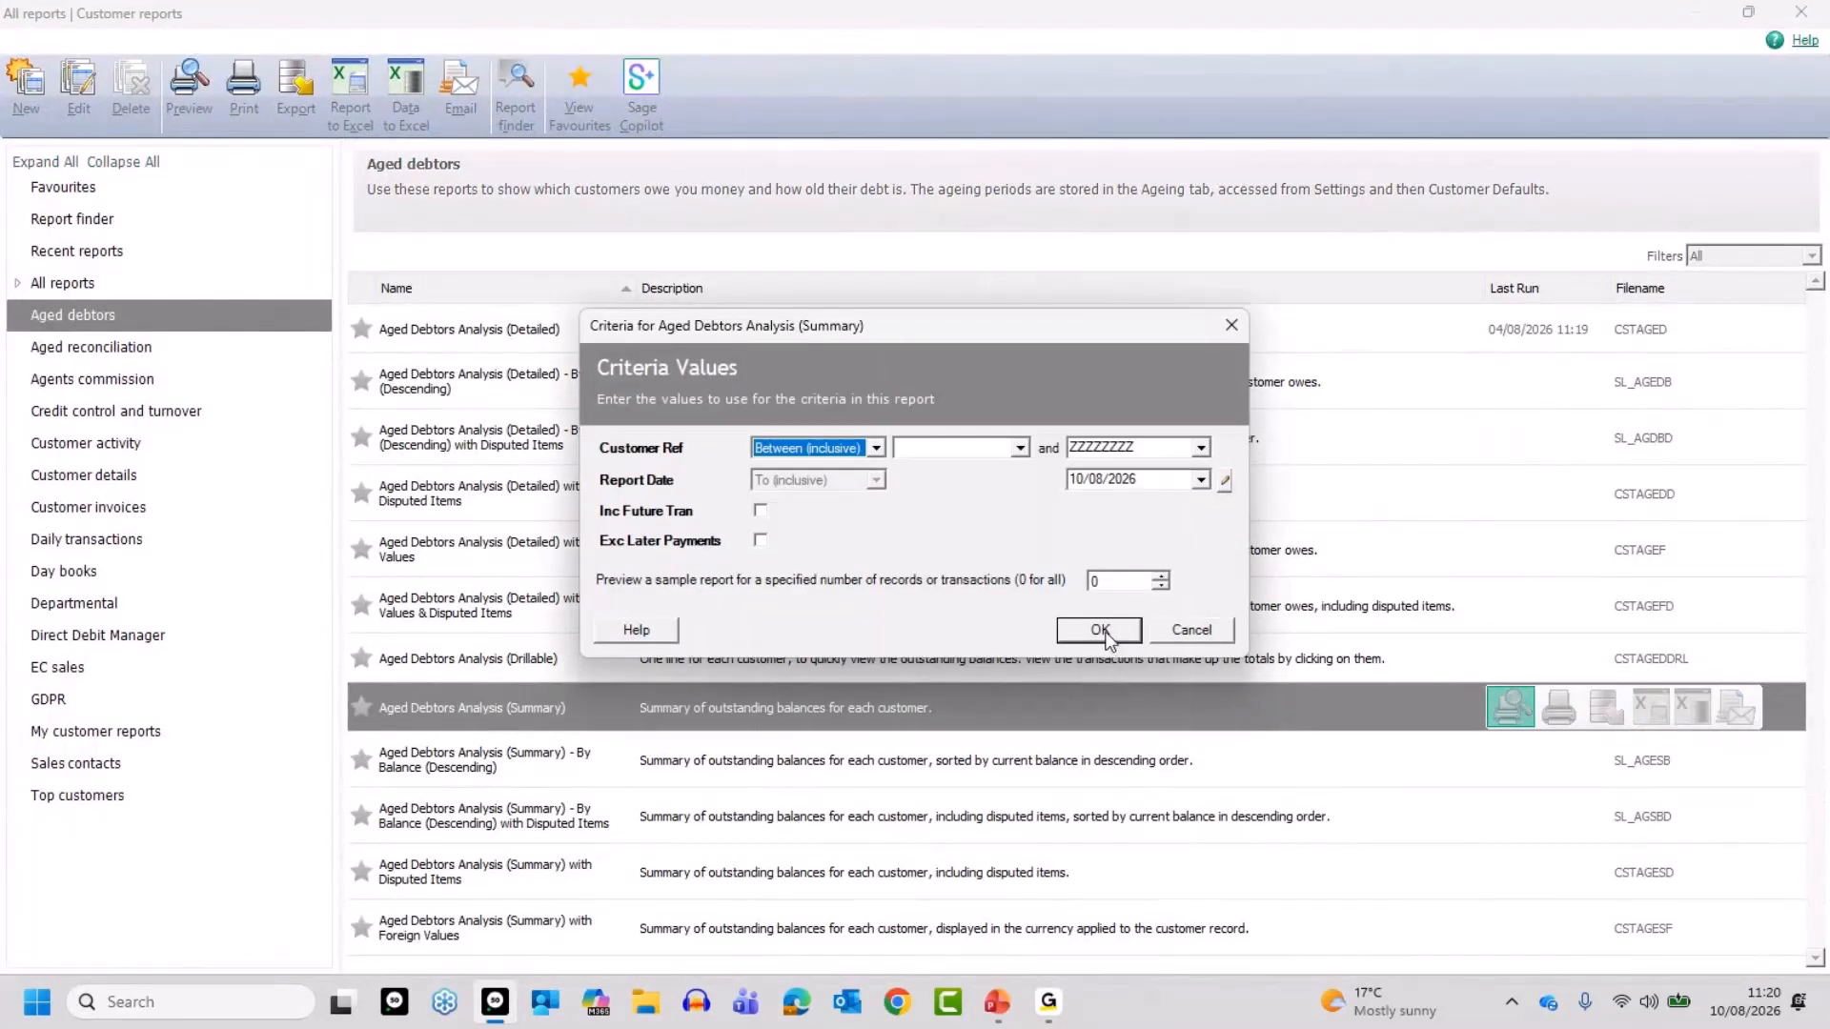
{"action": "left_click", "coordinate": [1101, 630]}
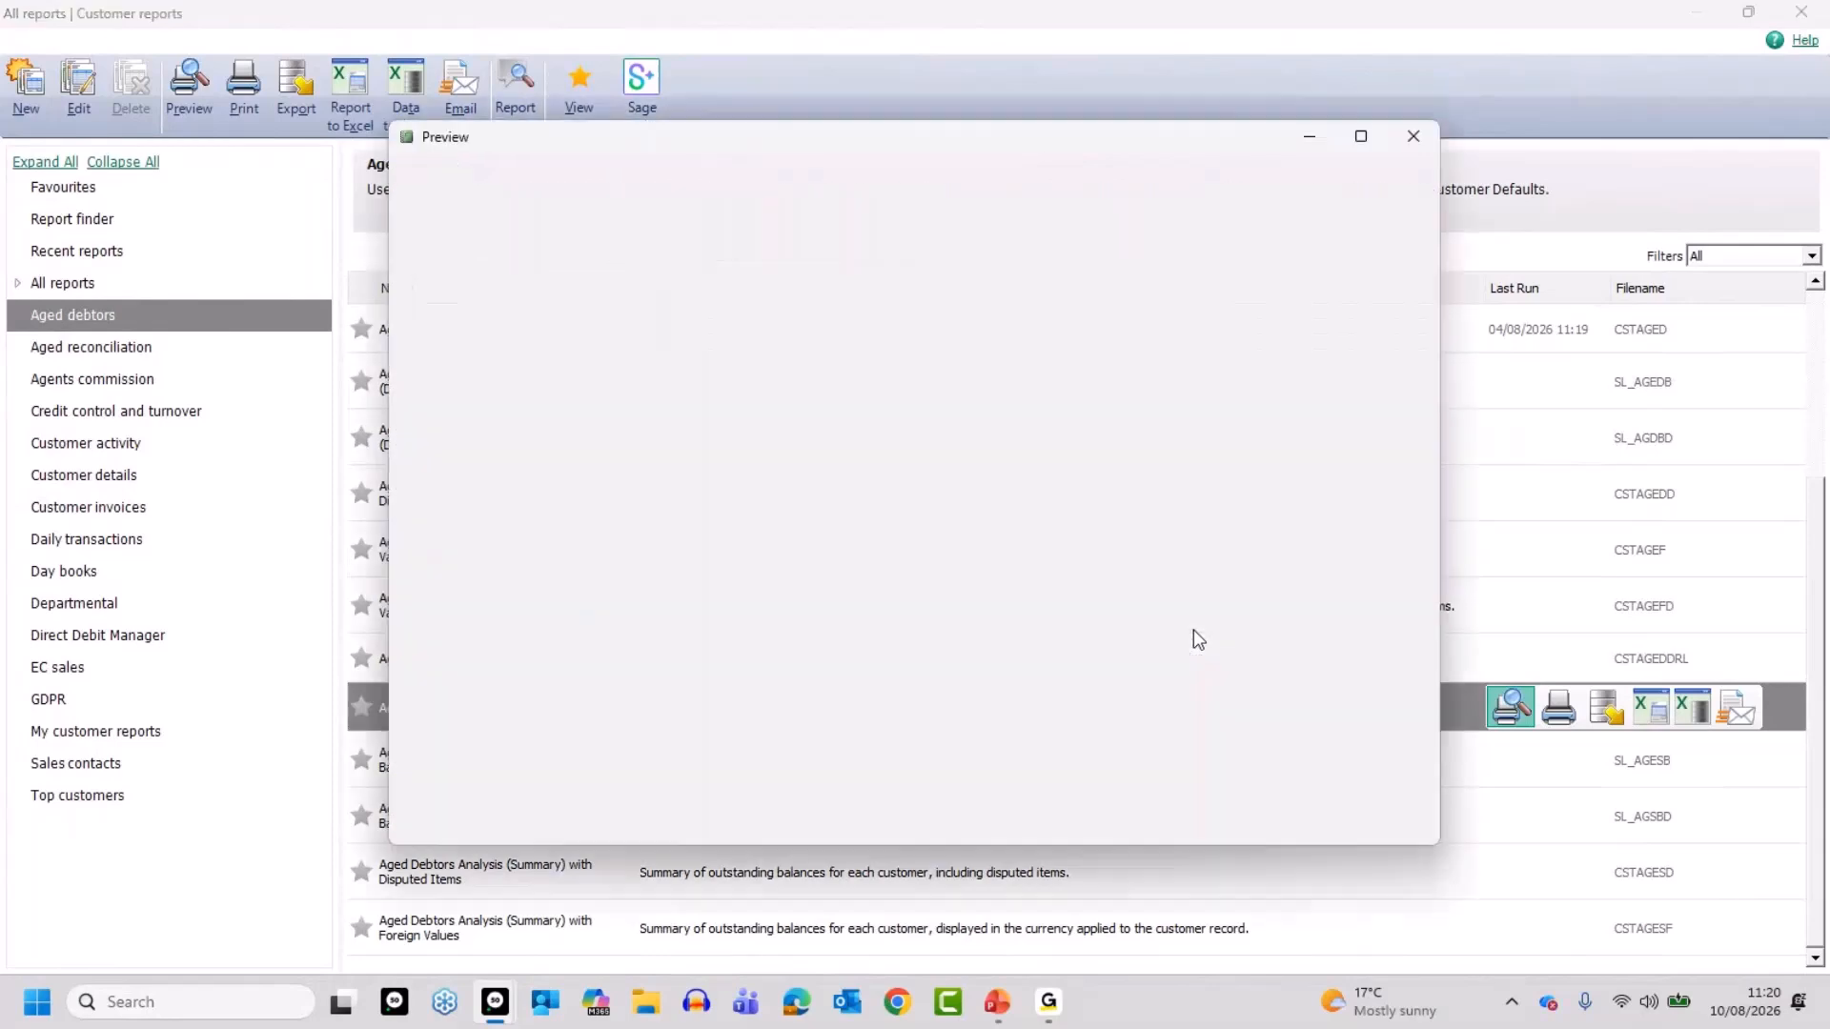
{"action": "left_click", "coordinate": [1361, 137]}
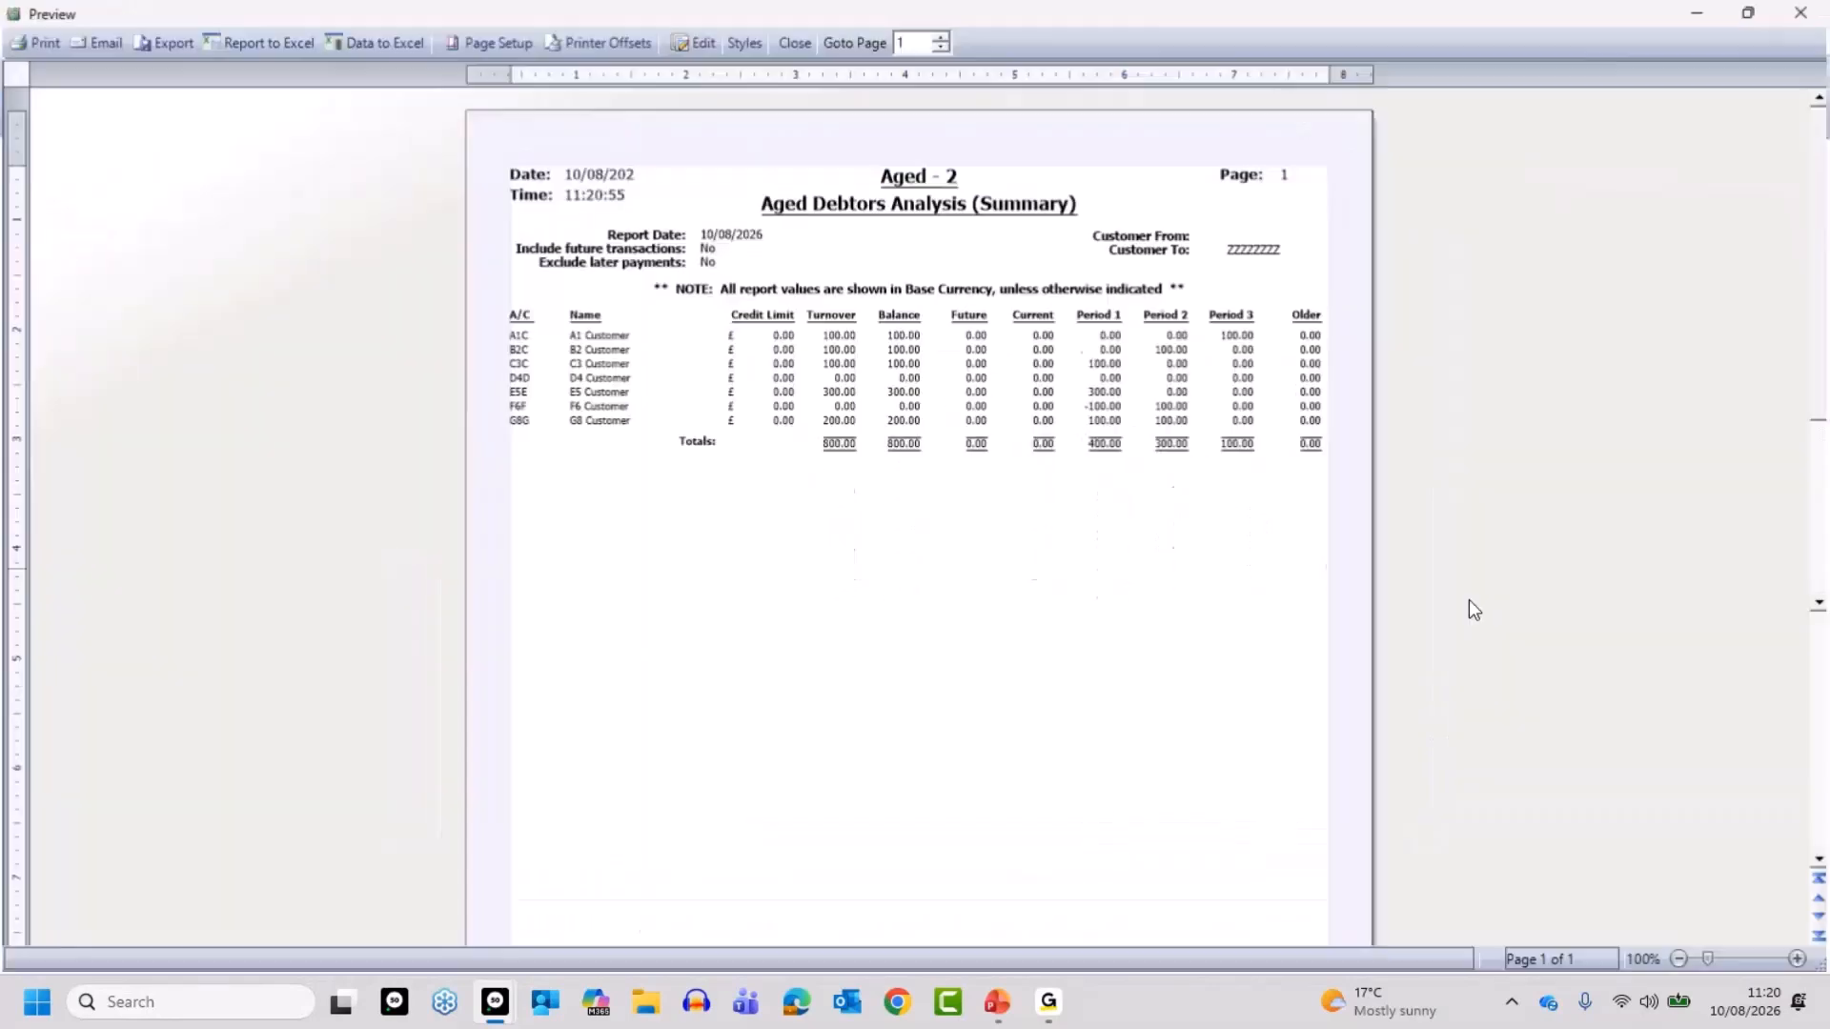
{"action": "left_click", "coordinate": [1799, 961]}
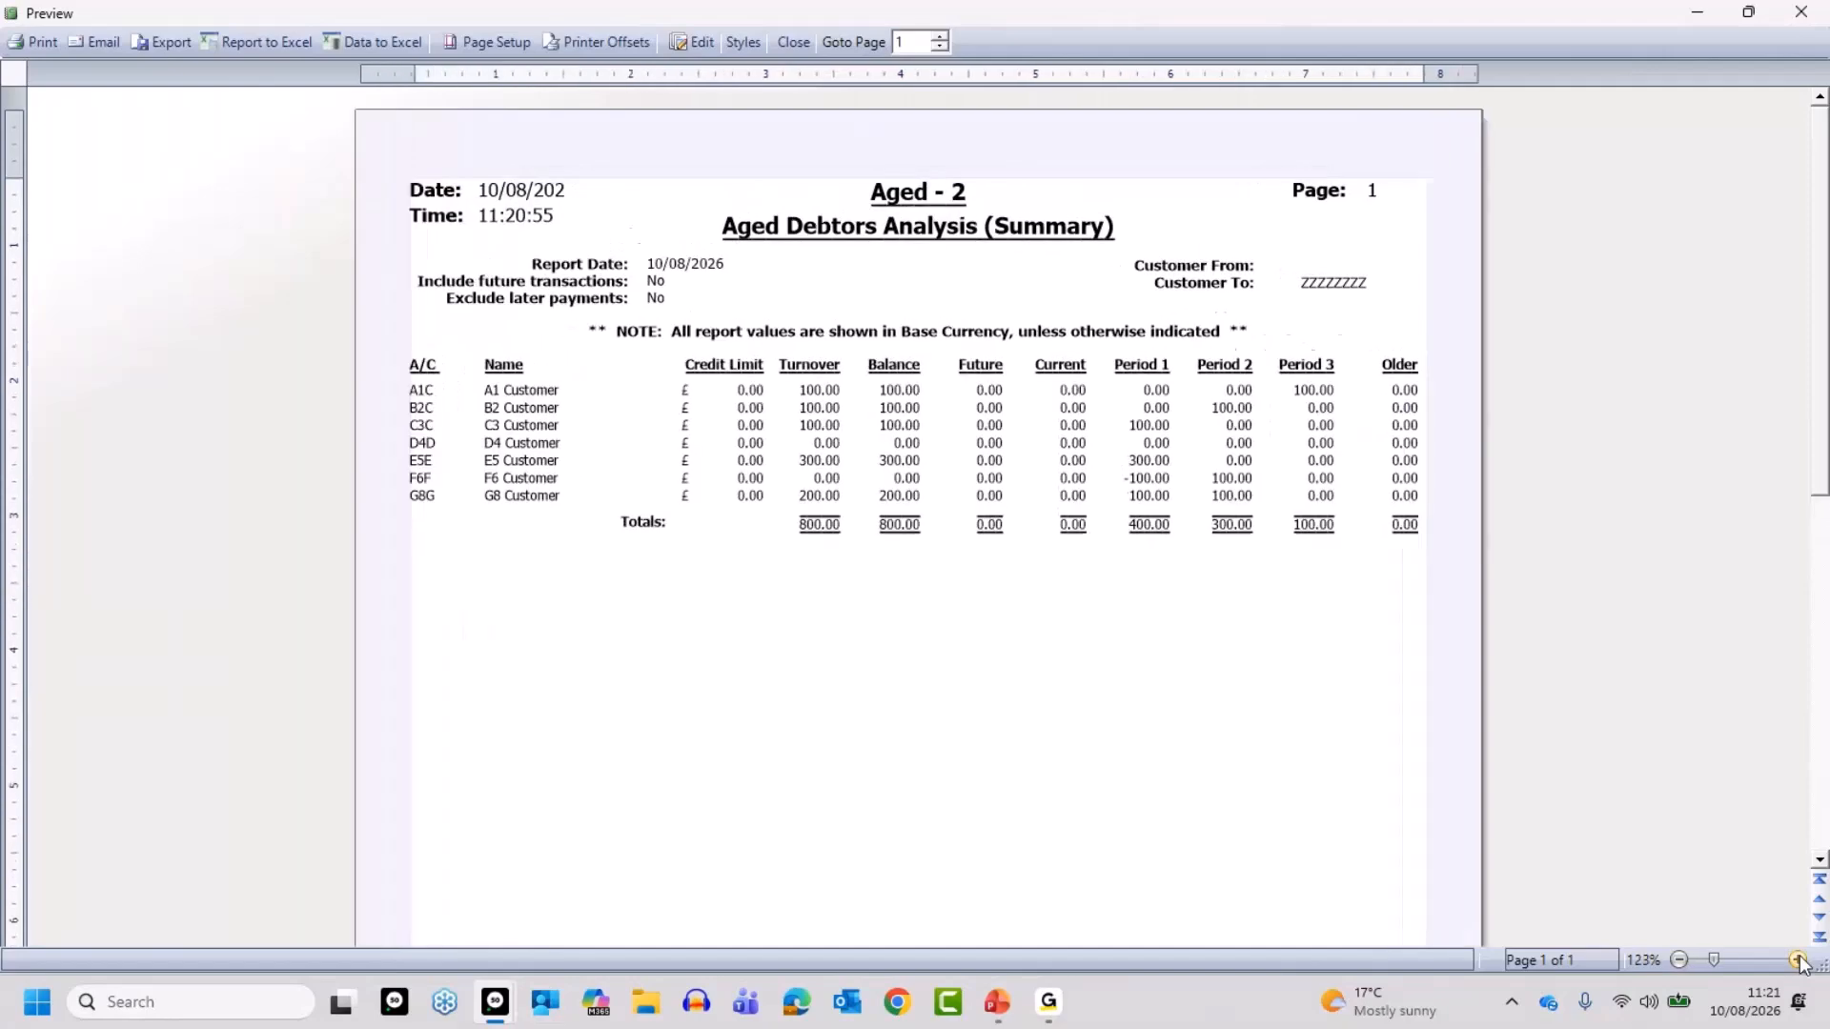
{"action": "left_click", "coordinate": [1799, 961]}
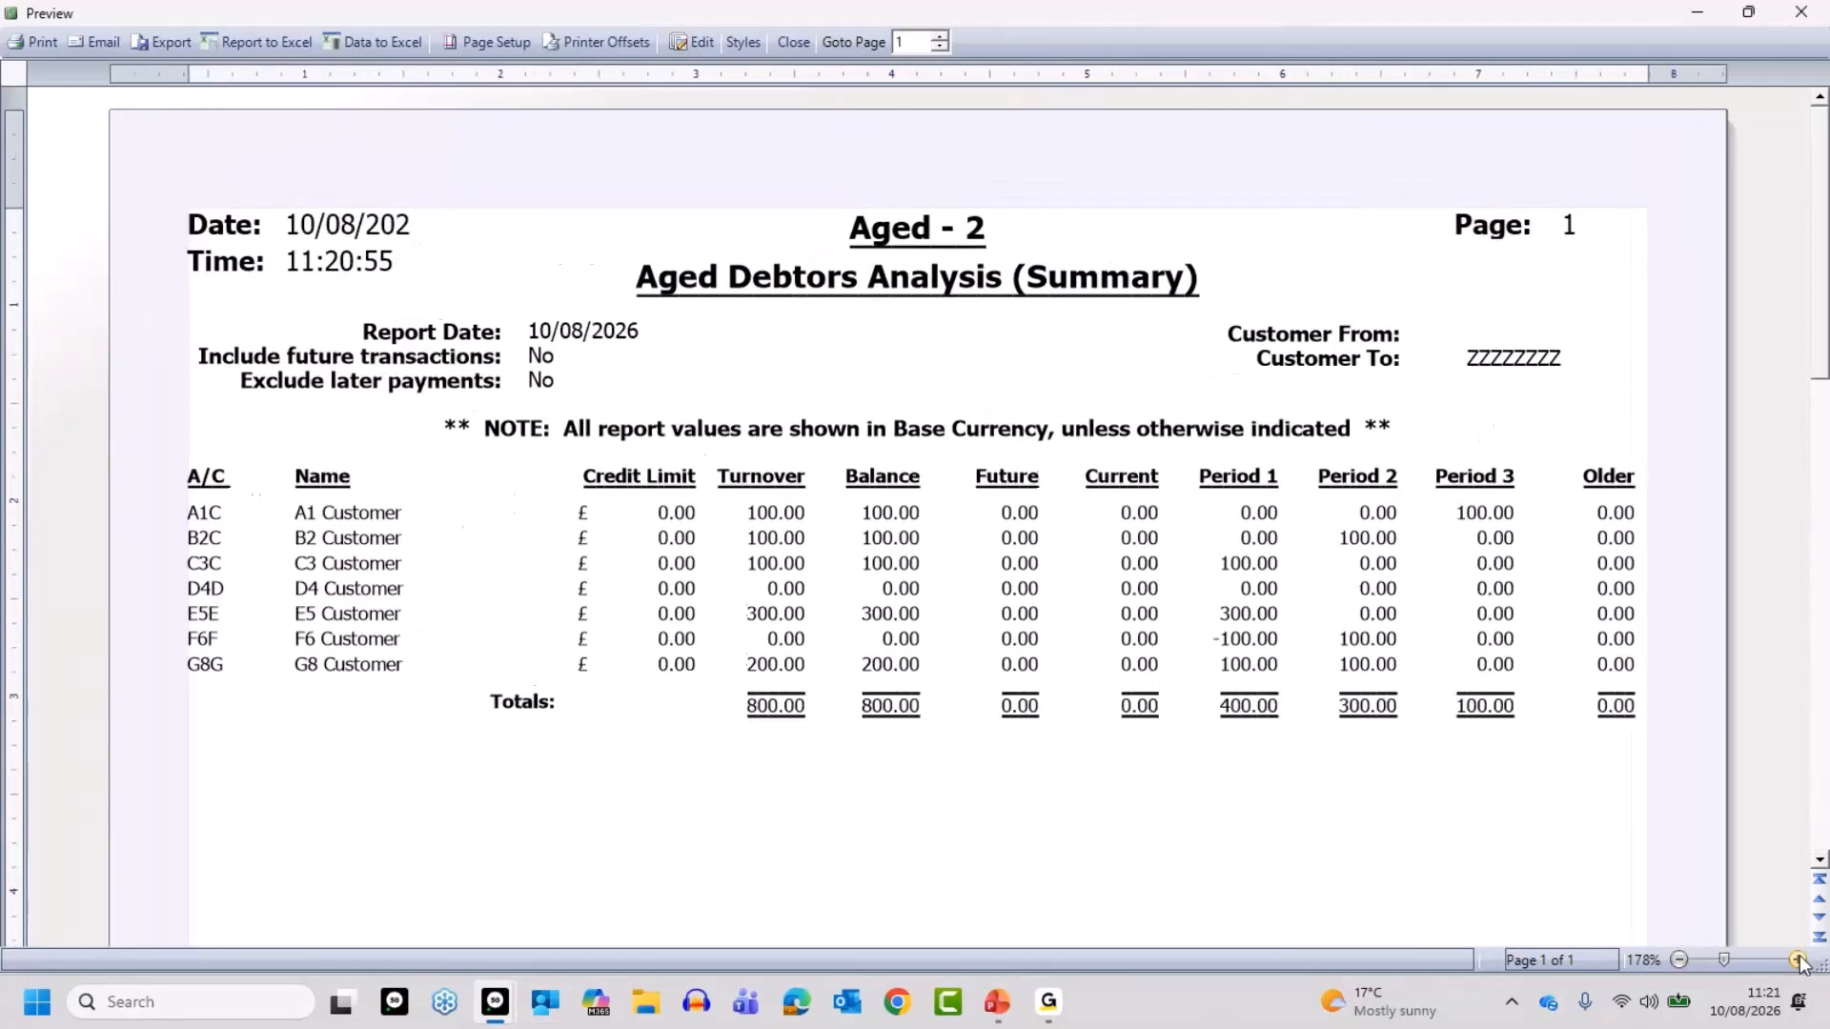
{"action": "left_click", "coordinate": [1799, 960]}
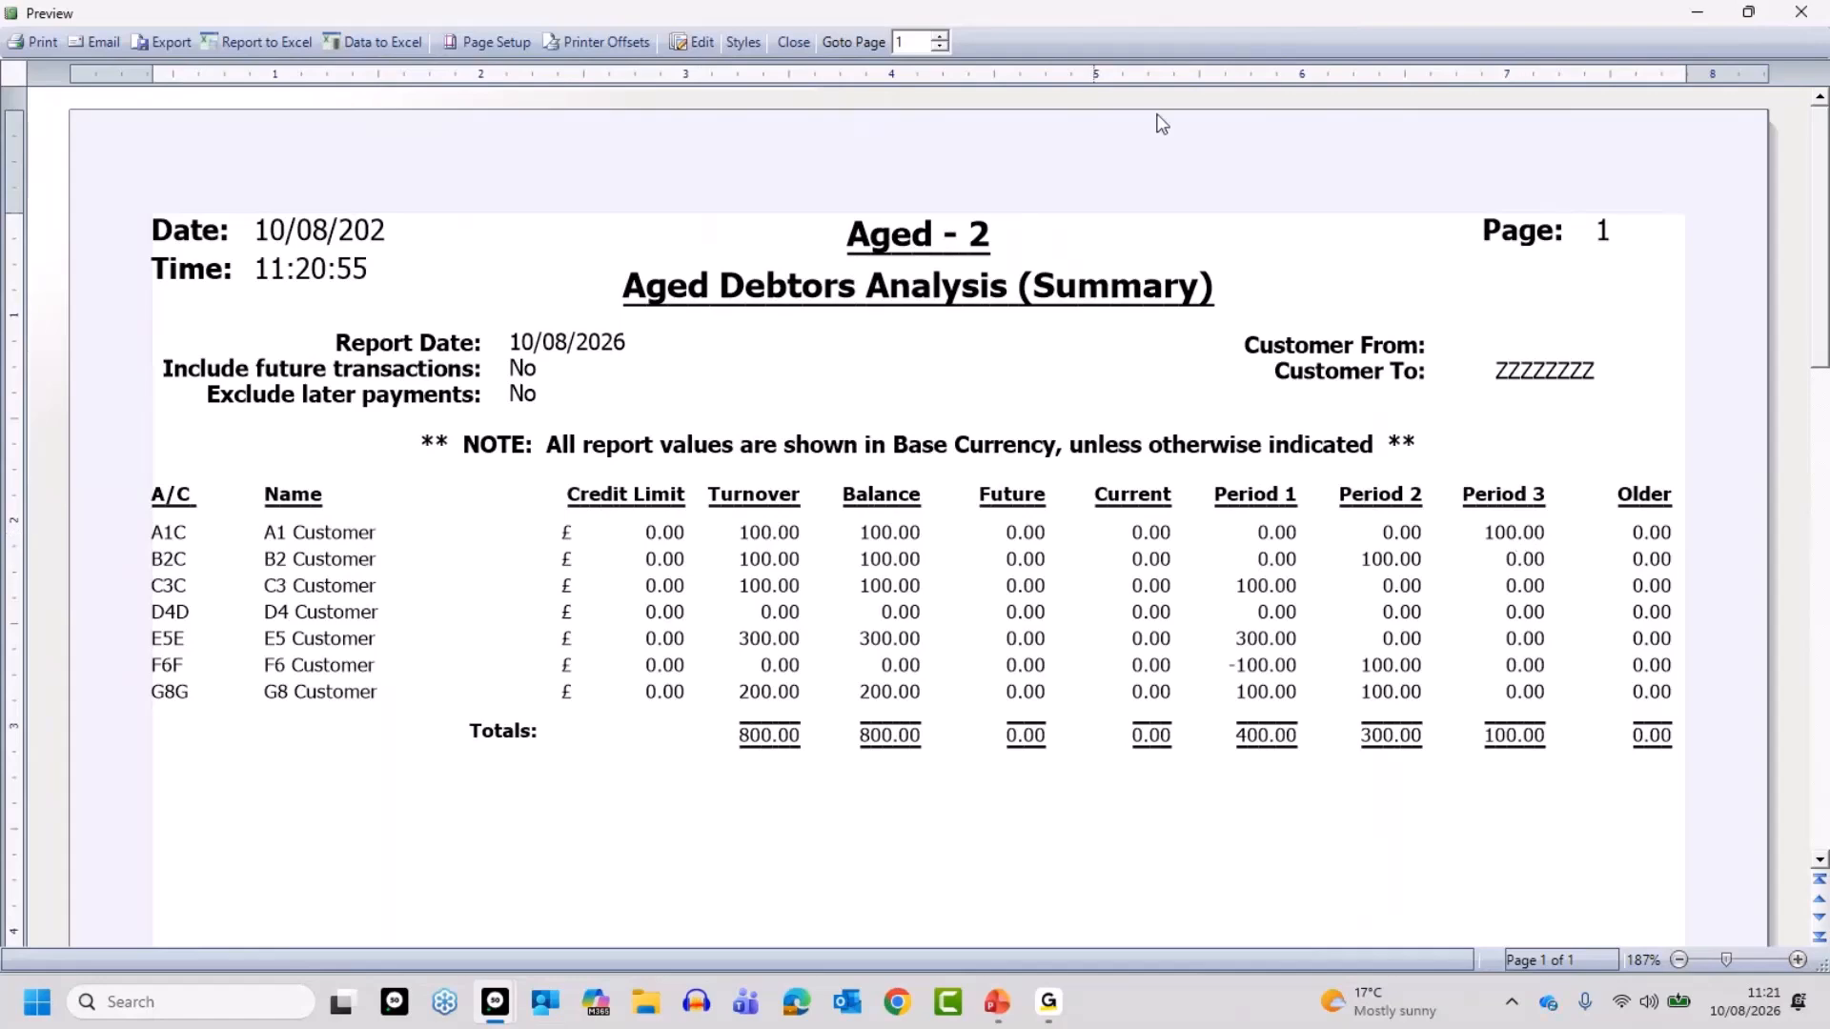
{"action": "left_click", "coordinate": [792, 44]}
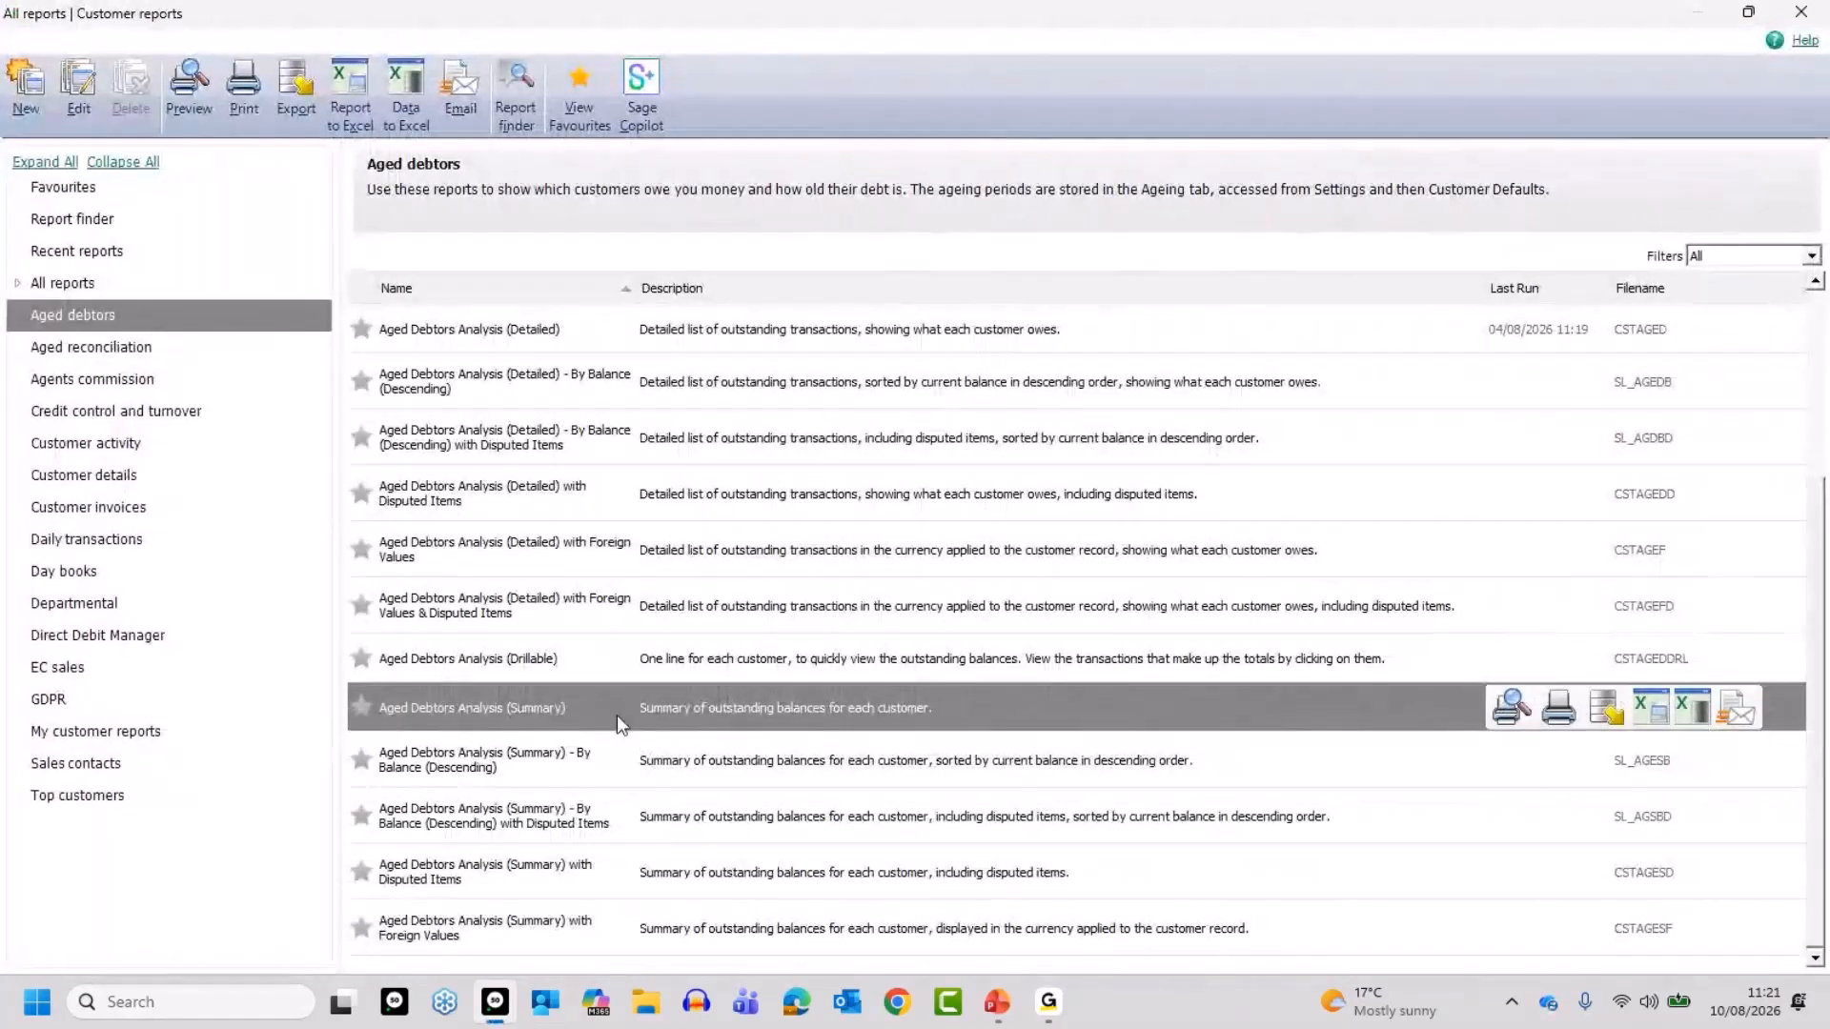
Preview the Aged Debtors Analysis (Detailed) report for all customers to 10/08/2026 and examine each customer's outstanding transactions enlarged.
{"action": "left_click", "coordinate": [548, 326]}
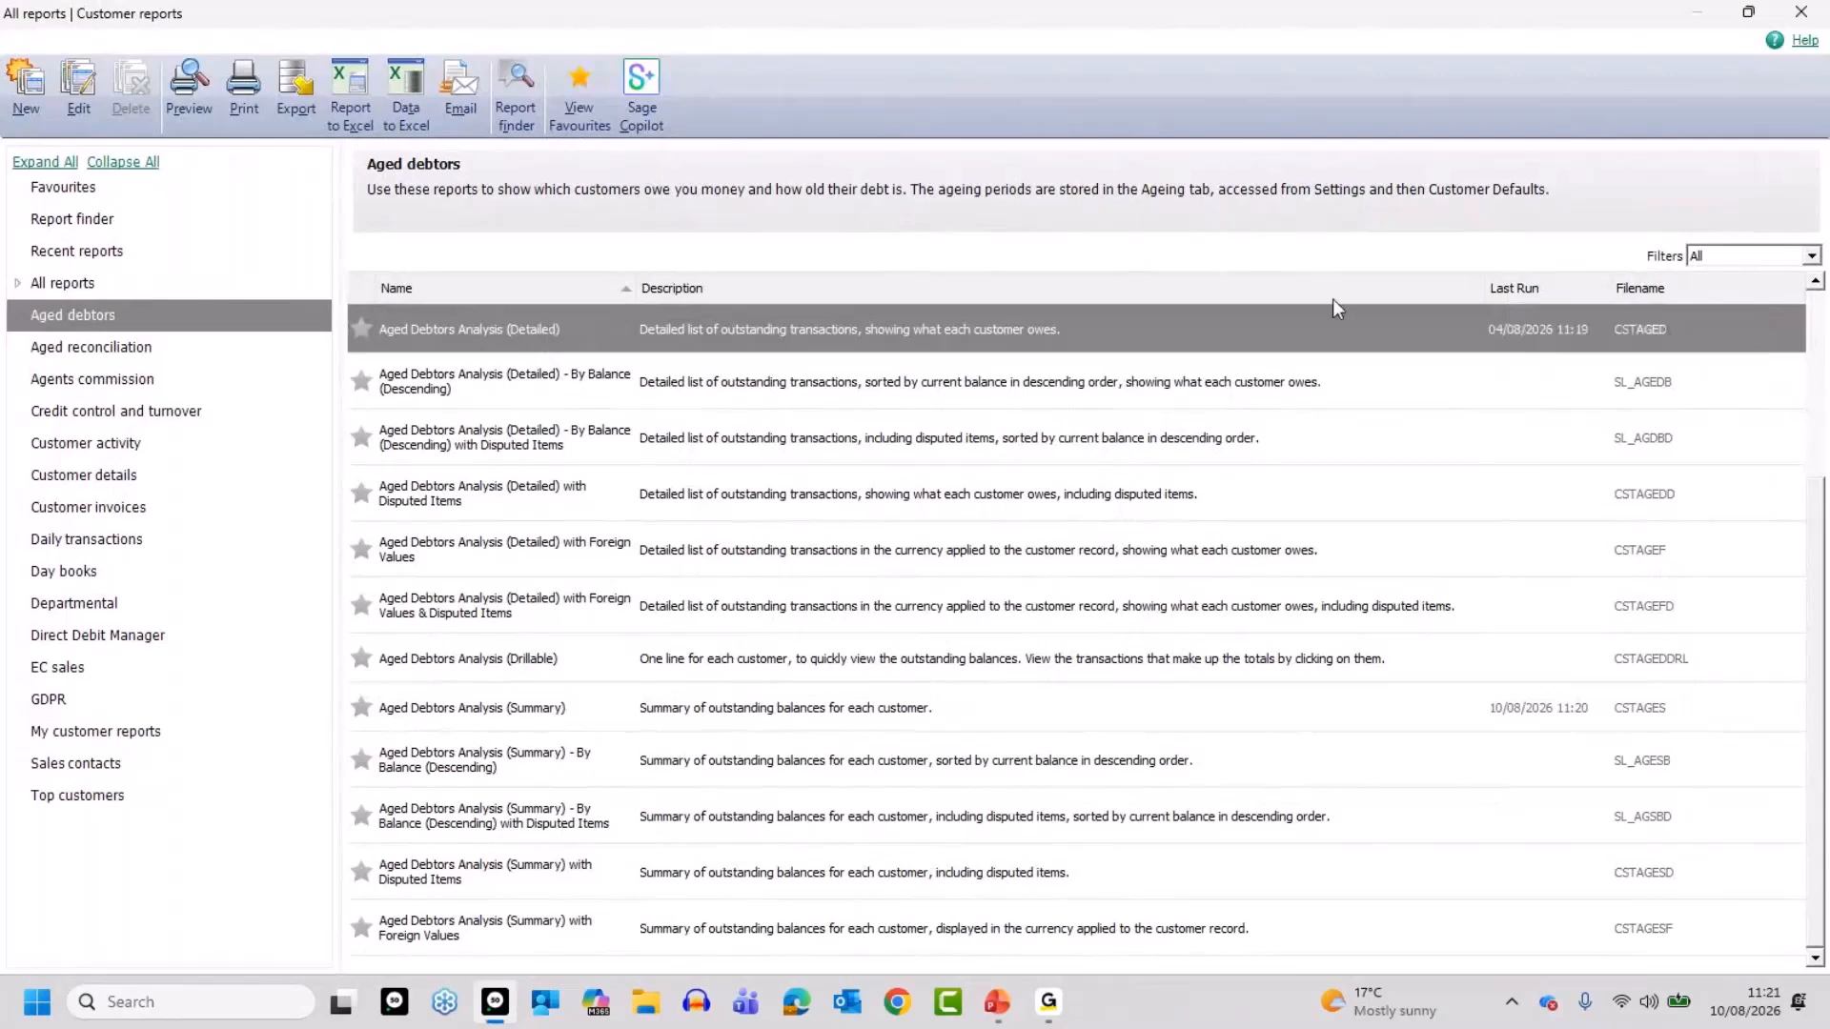
{"action": "left_click", "coordinate": [1510, 329]}
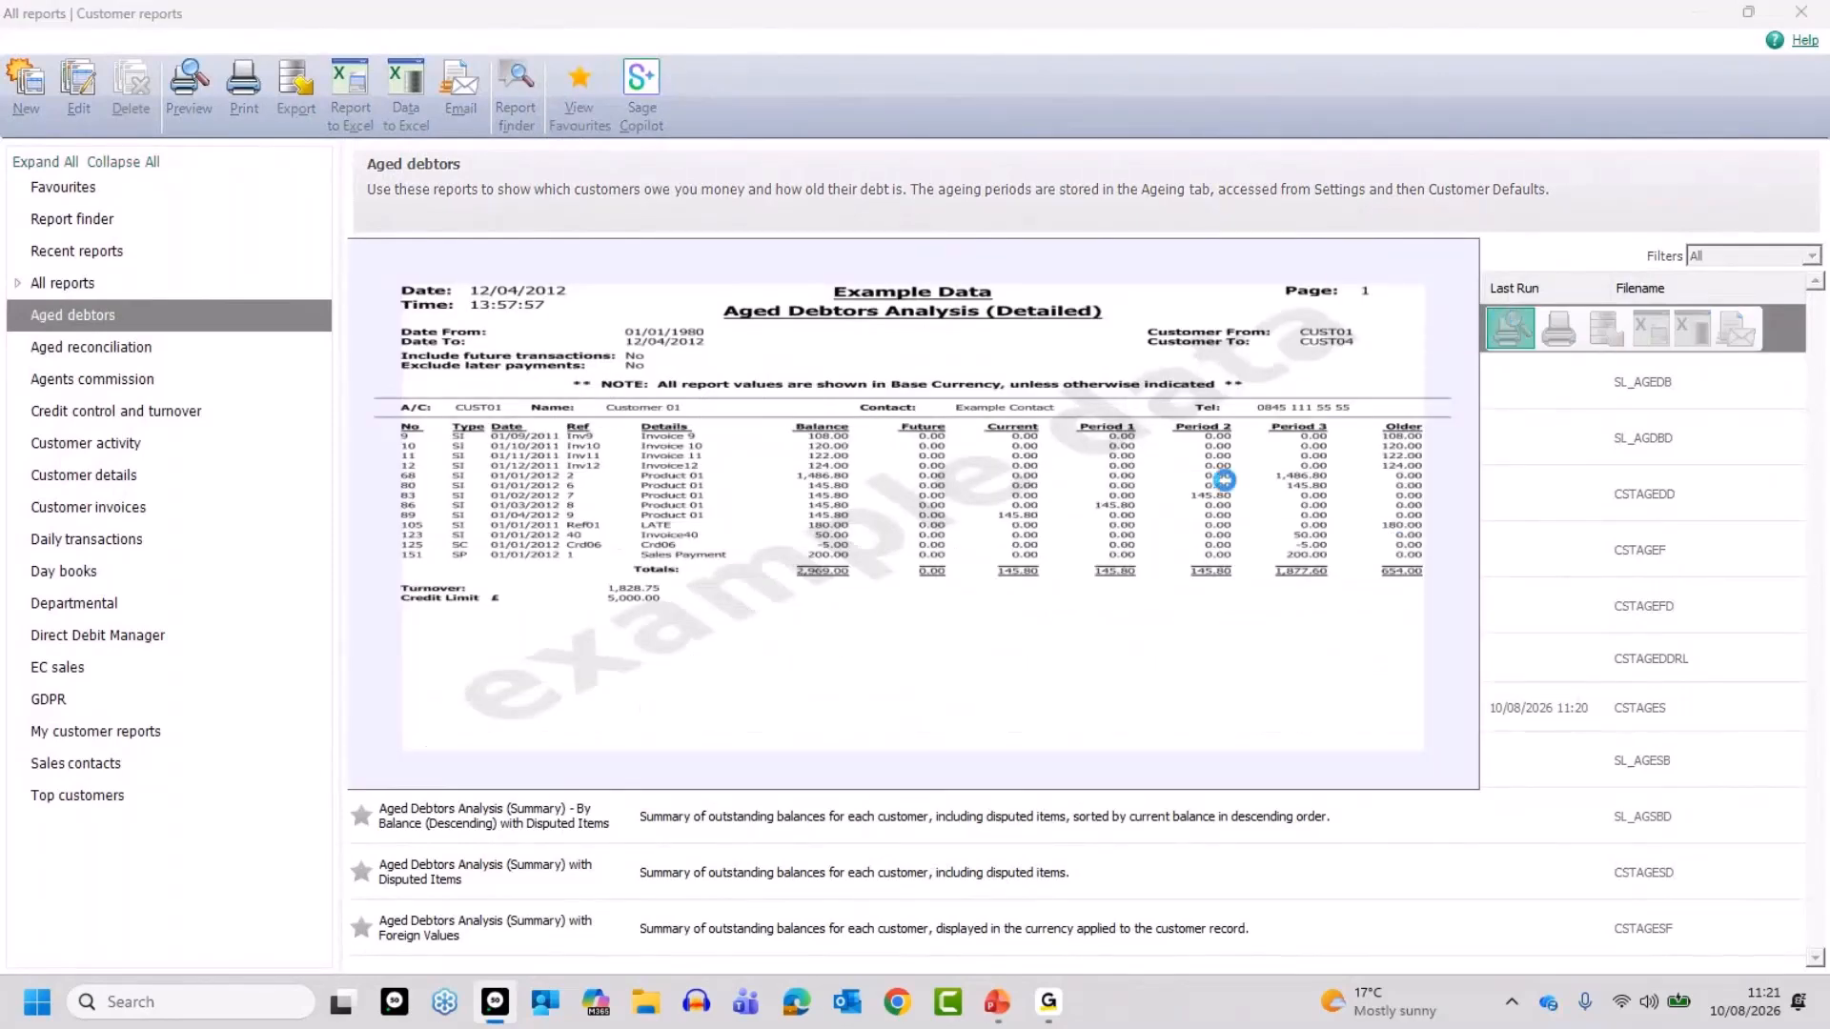
{"action": "left_click", "coordinate": [1100, 631]}
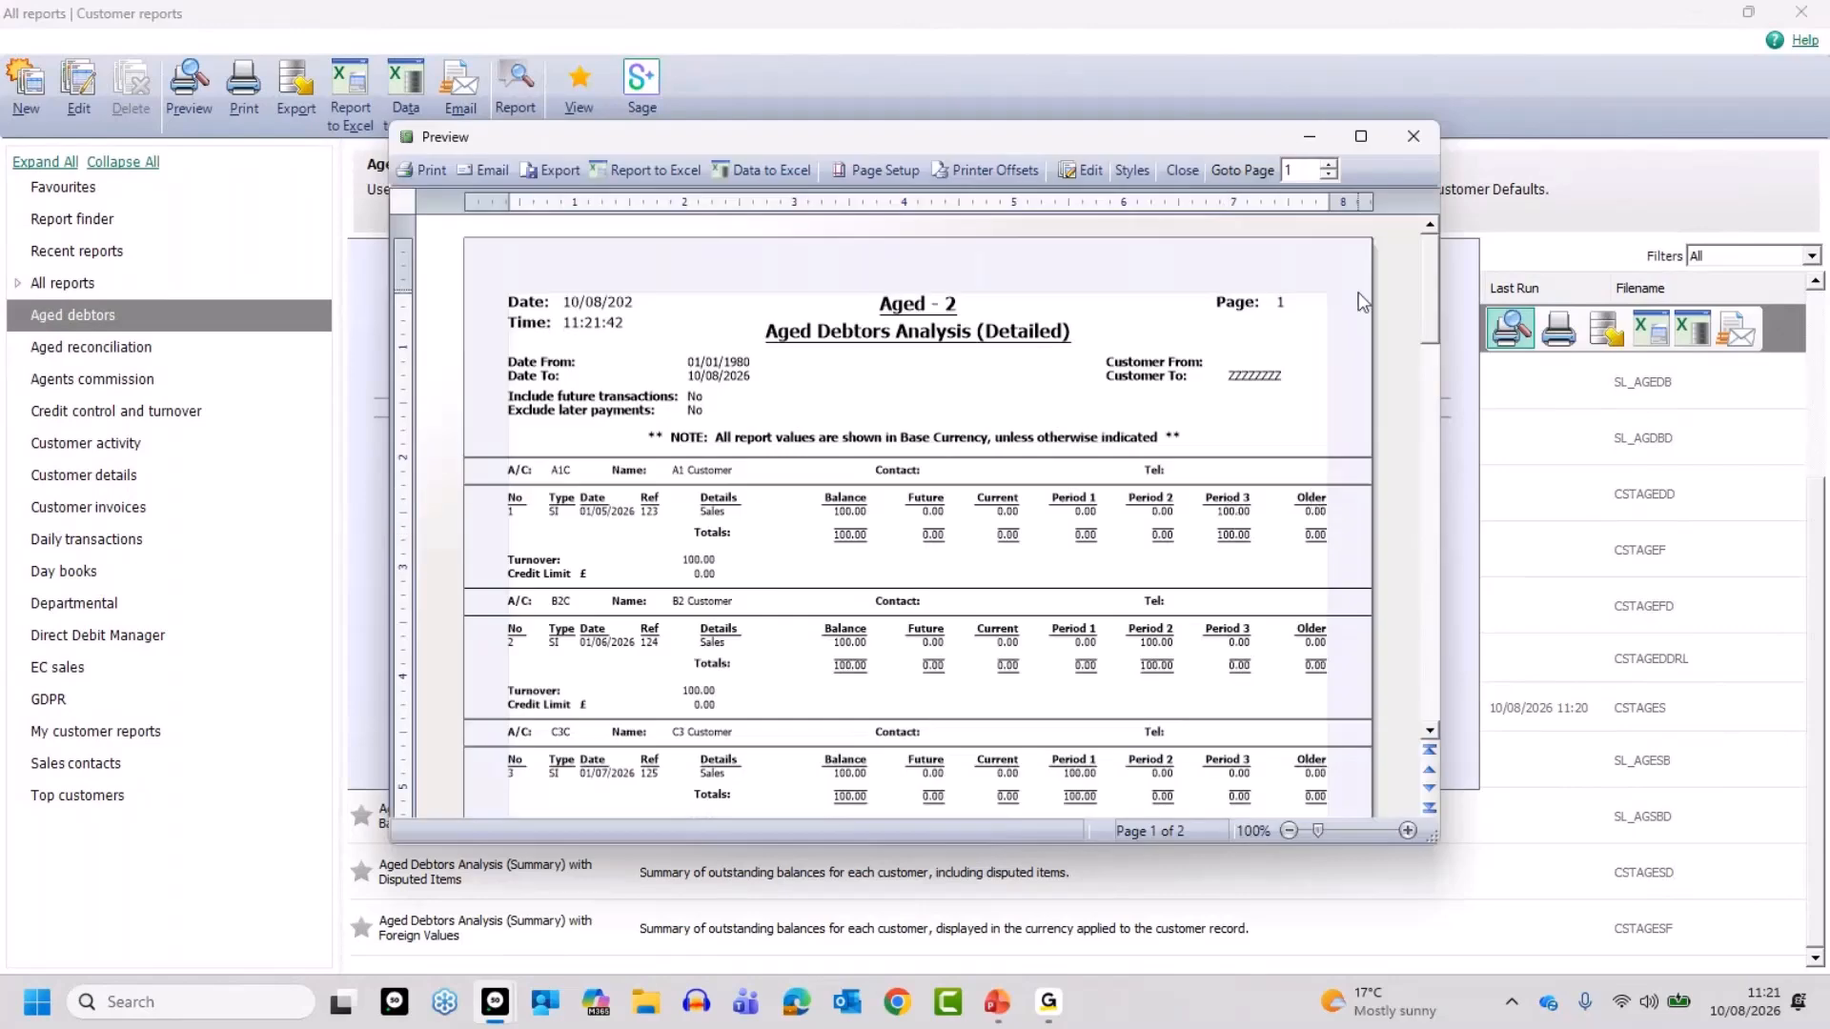
{"action": "left_click", "coordinate": [1363, 138]}
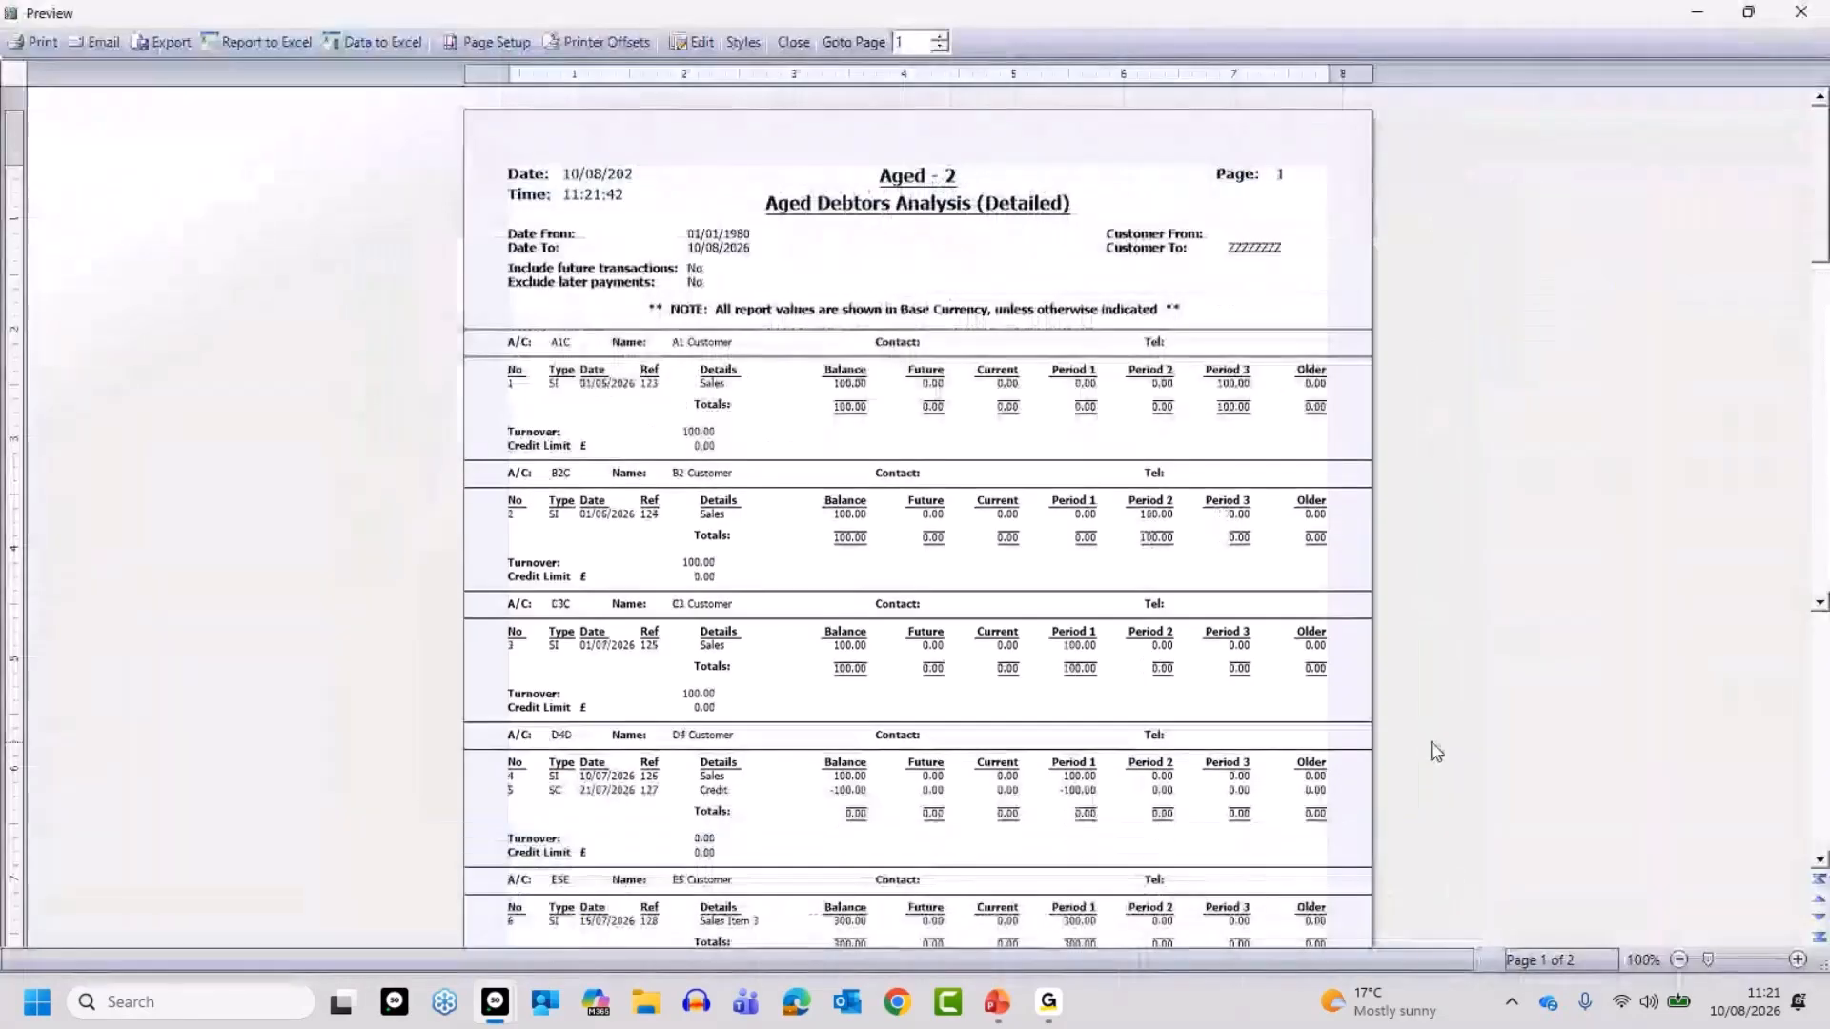
{"action": "left_click", "coordinate": [1797, 960]}
{"action": "left_click", "coordinate": [1798, 960]}
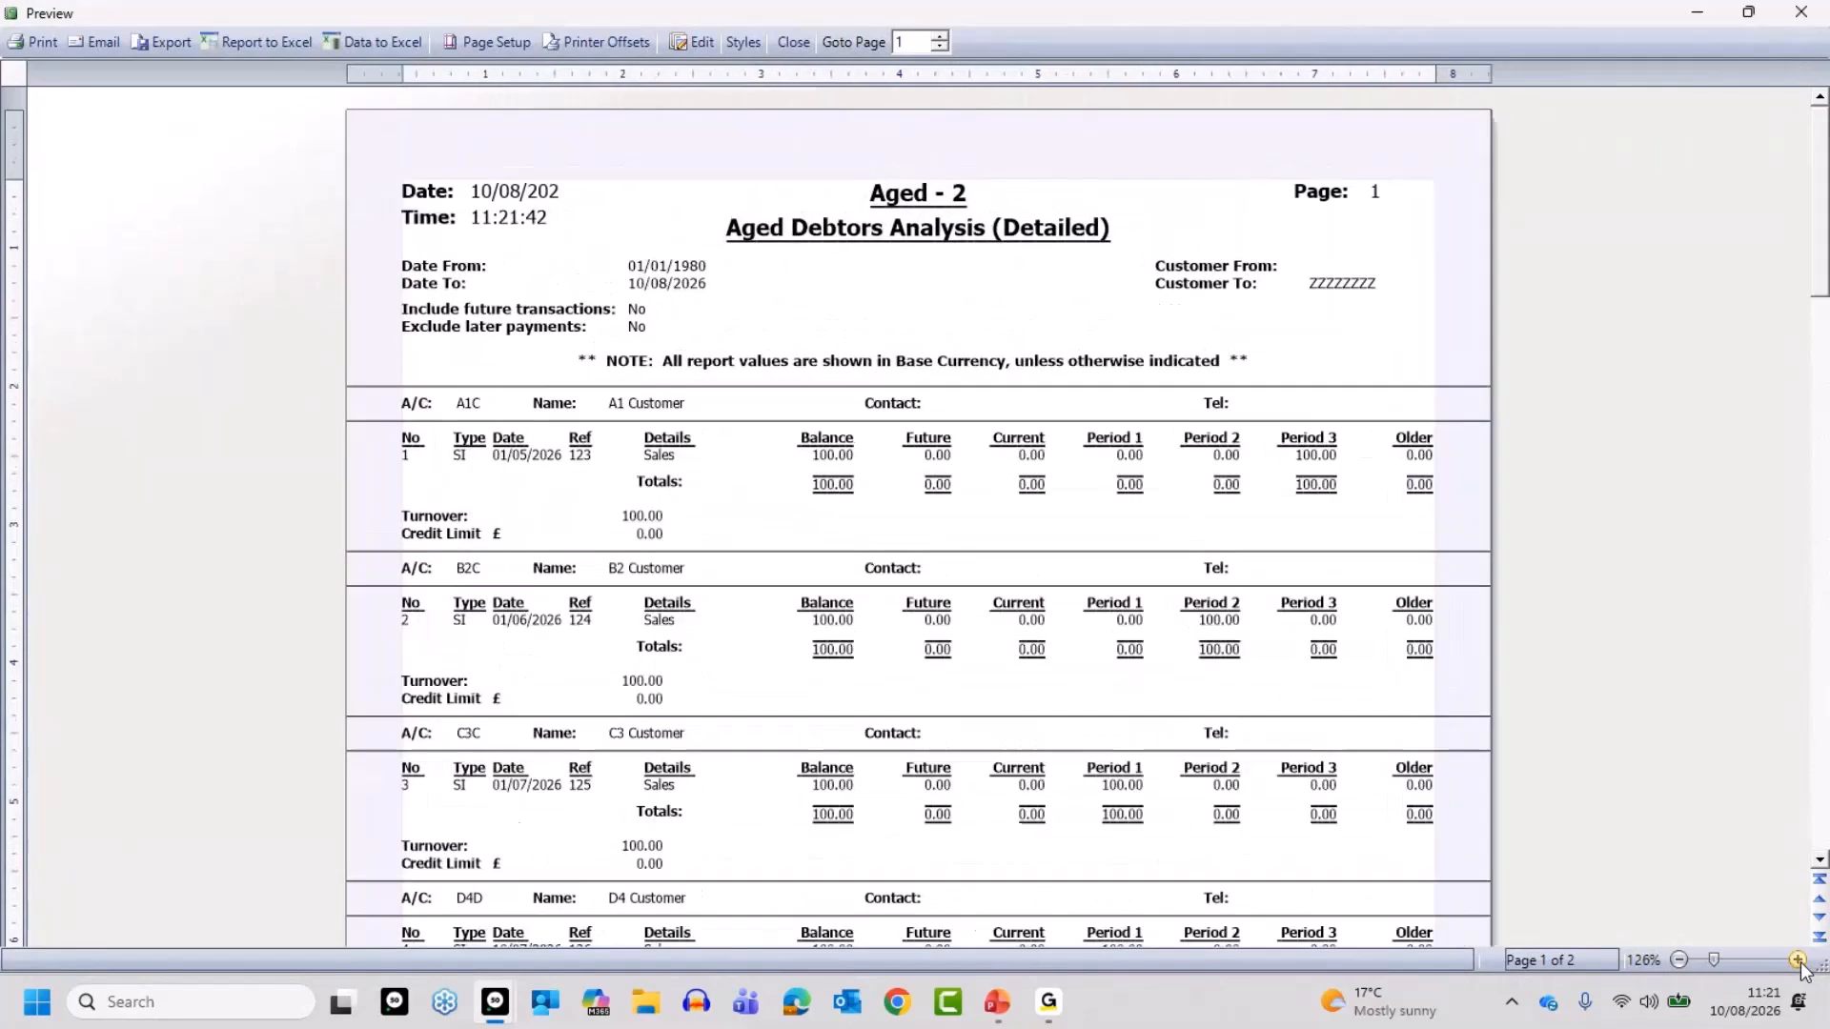
{"action": "left_click", "coordinate": [1798, 960]}
{"action": "left_click", "coordinate": [1797, 960]}
{"action": "left_click", "coordinate": [1798, 960]}
{"action": "left_click", "coordinate": [1798, 959]}
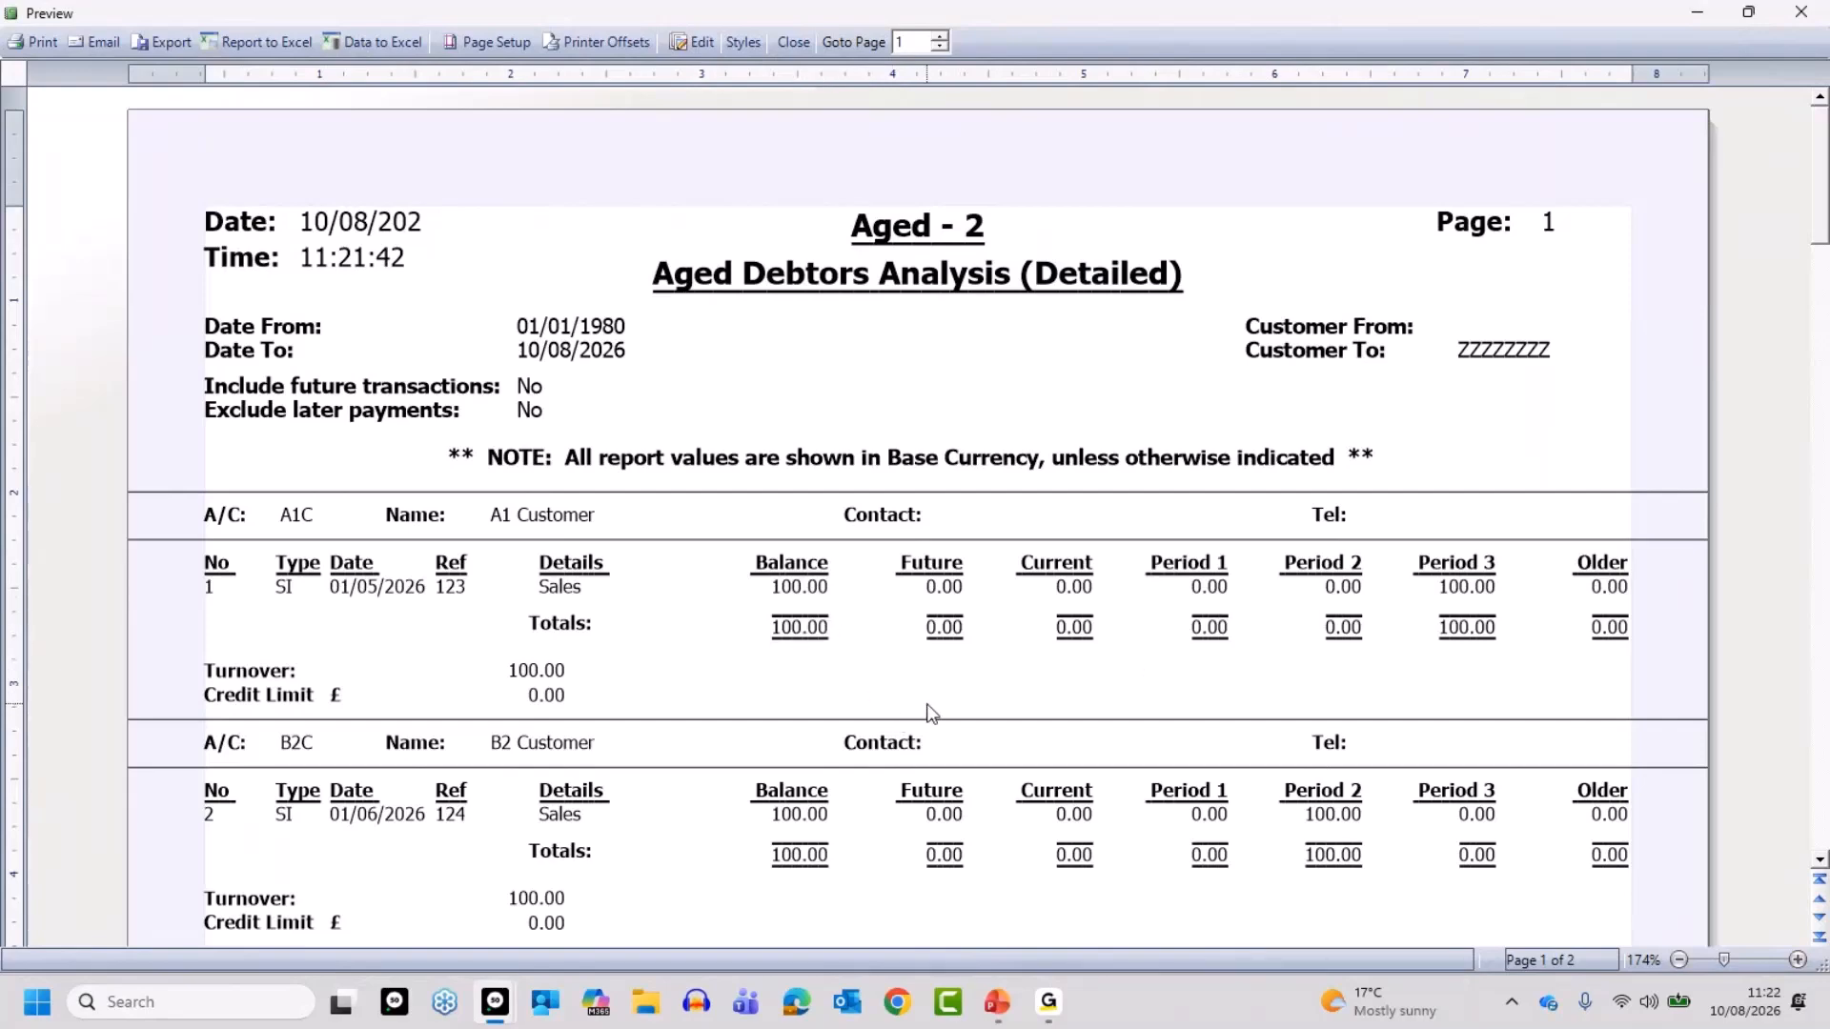
Examine the remaining customers' outstanding transactions and the grand totals across both pages of the detailed report, and close the preview.
{"action": "scroll", "coordinate": [932, 712], "scroll_direction": "down", "scroll_amount": 3}
{"action": "scroll", "coordinate": [931, 710], "scroll_direction": "down", "scroll_amount": 2}
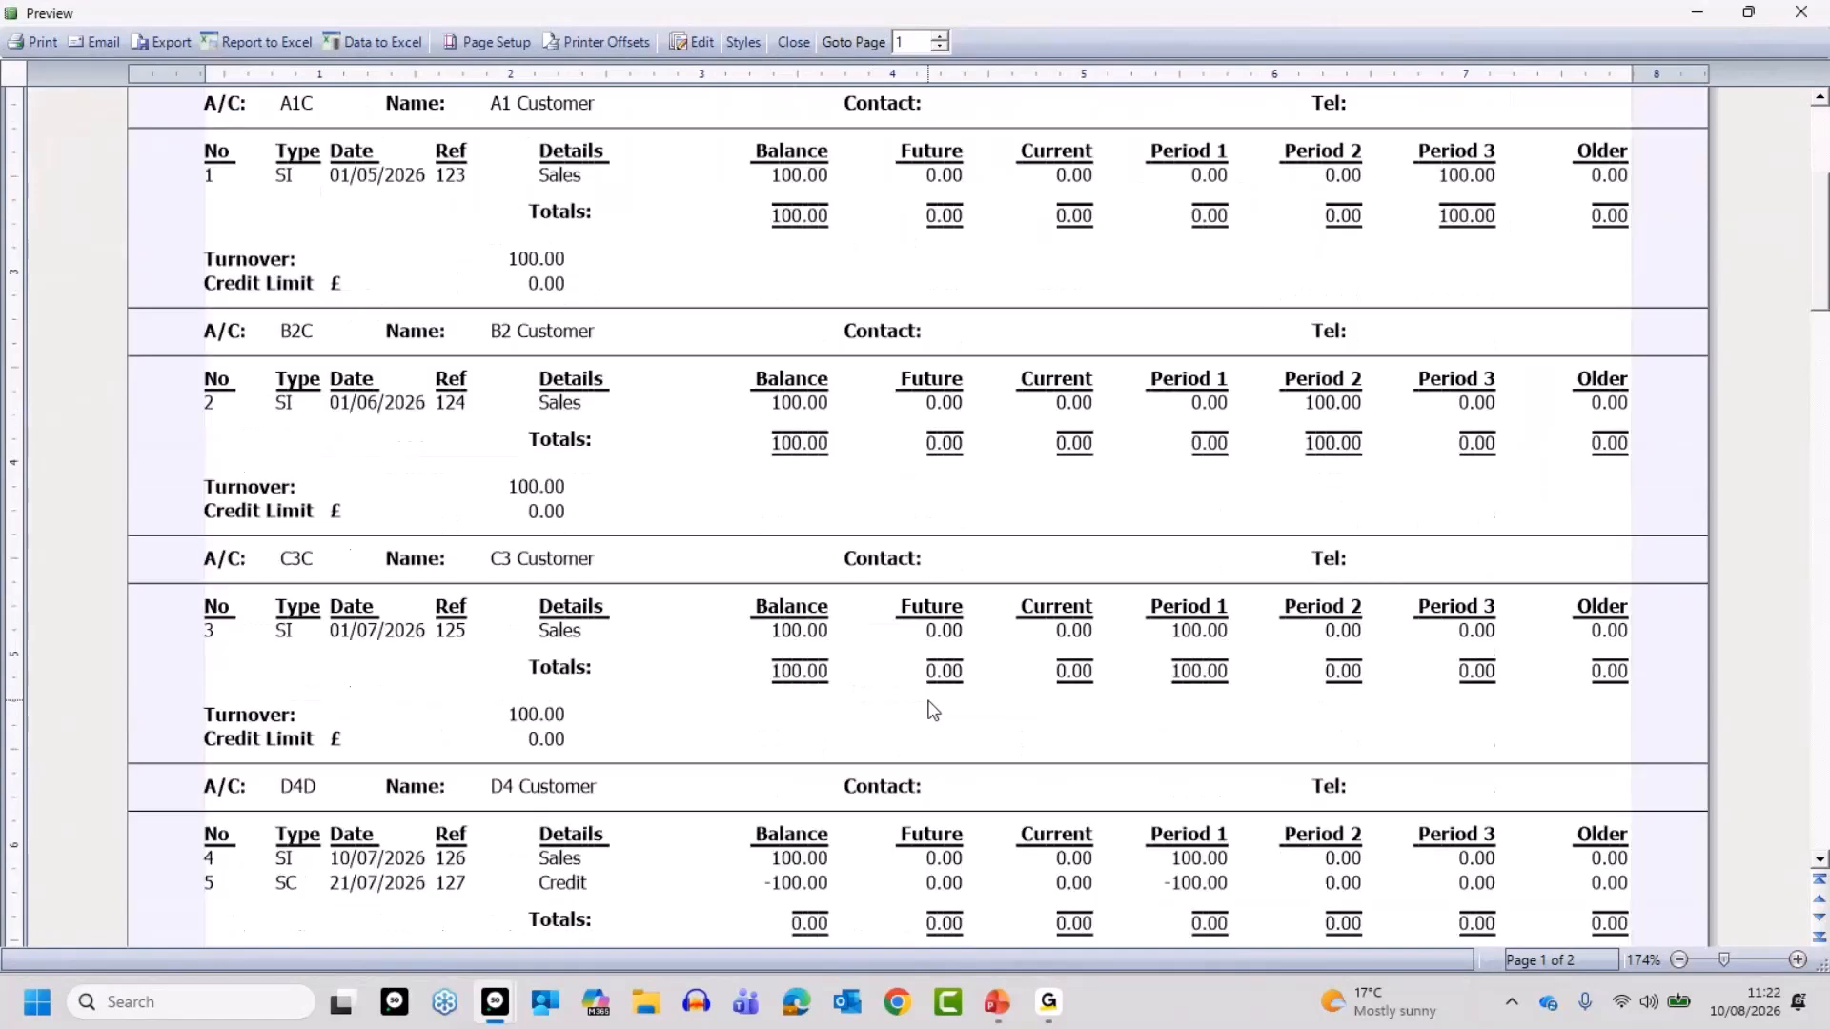
{"action": "scroll", "coordinate": [931, 710], "scroll_direction": "down", "scroll_amount": 4}
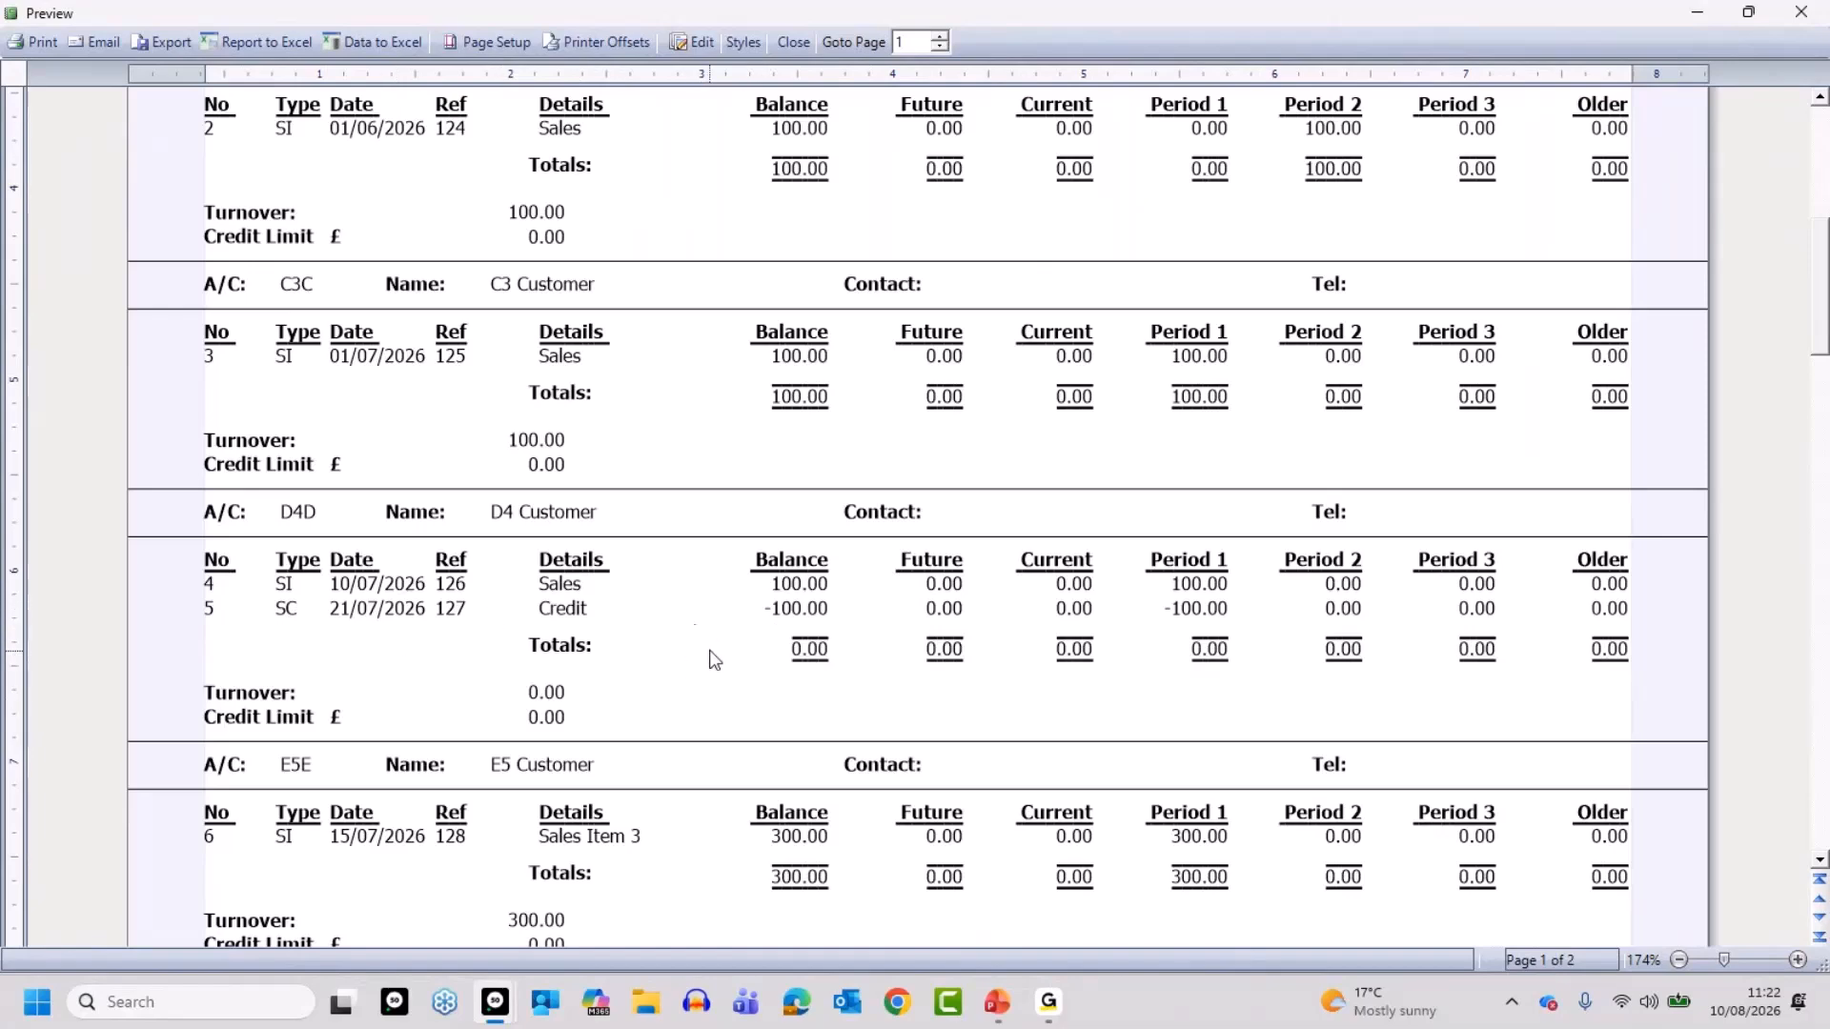
{"action": "scroll", "coordinate": [713, 668], "scroll_direction": "down", "scroll_amount": 3}
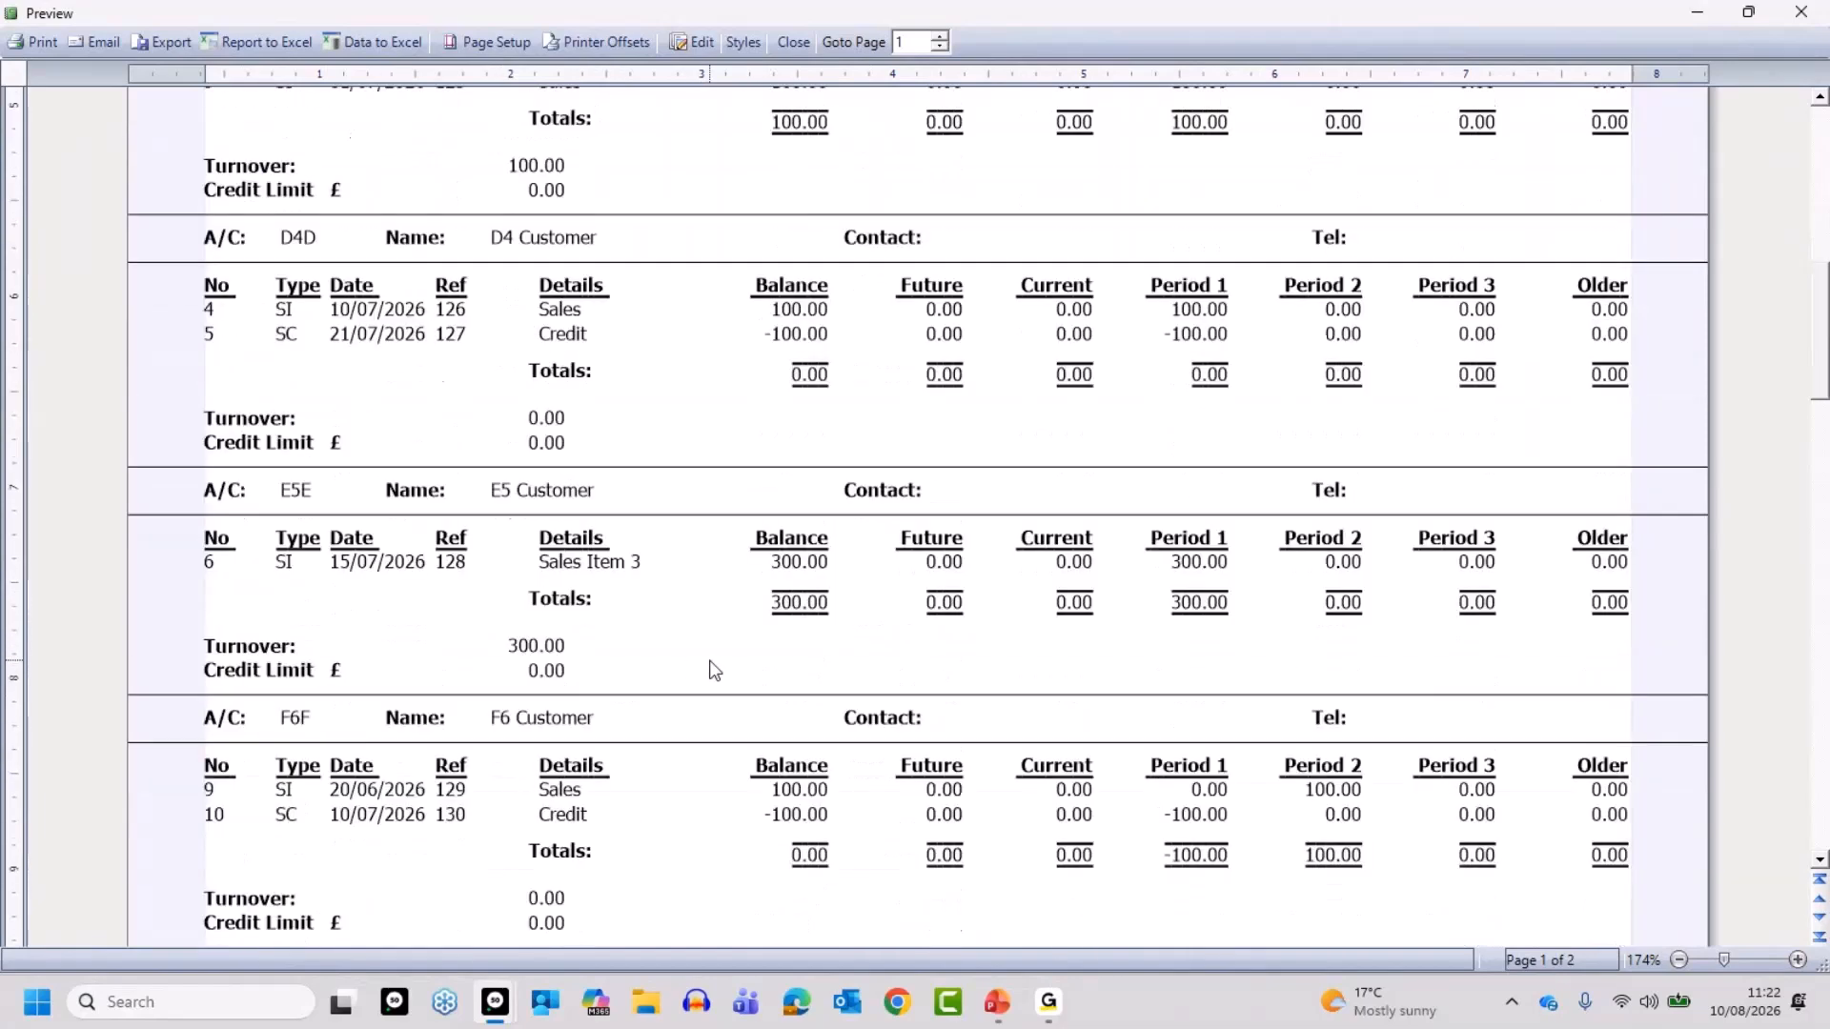
{"action": "scroll", "coordinate": [742, 825], "scroll_direction": "down", "scroll_amount": 8}
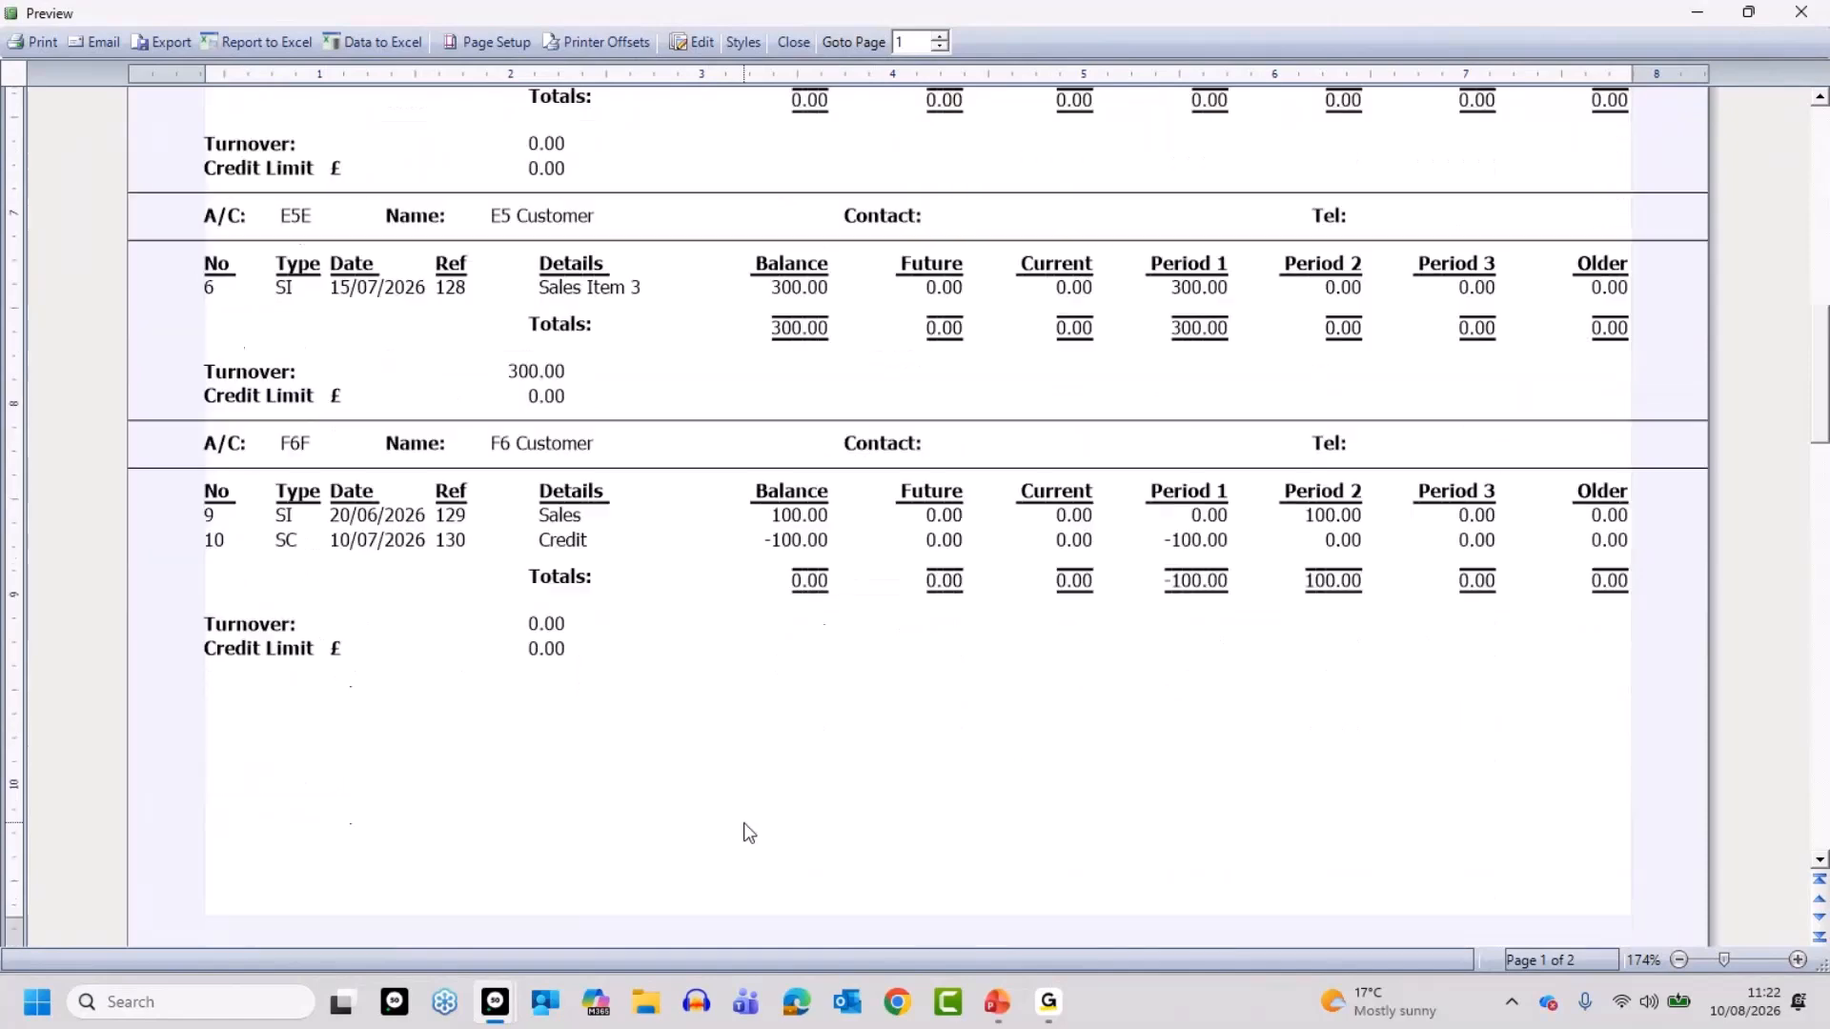
{"action": "scroll", "coordinate": [743, 811], "scroll_direction": "down", "scroll_amount": 8}
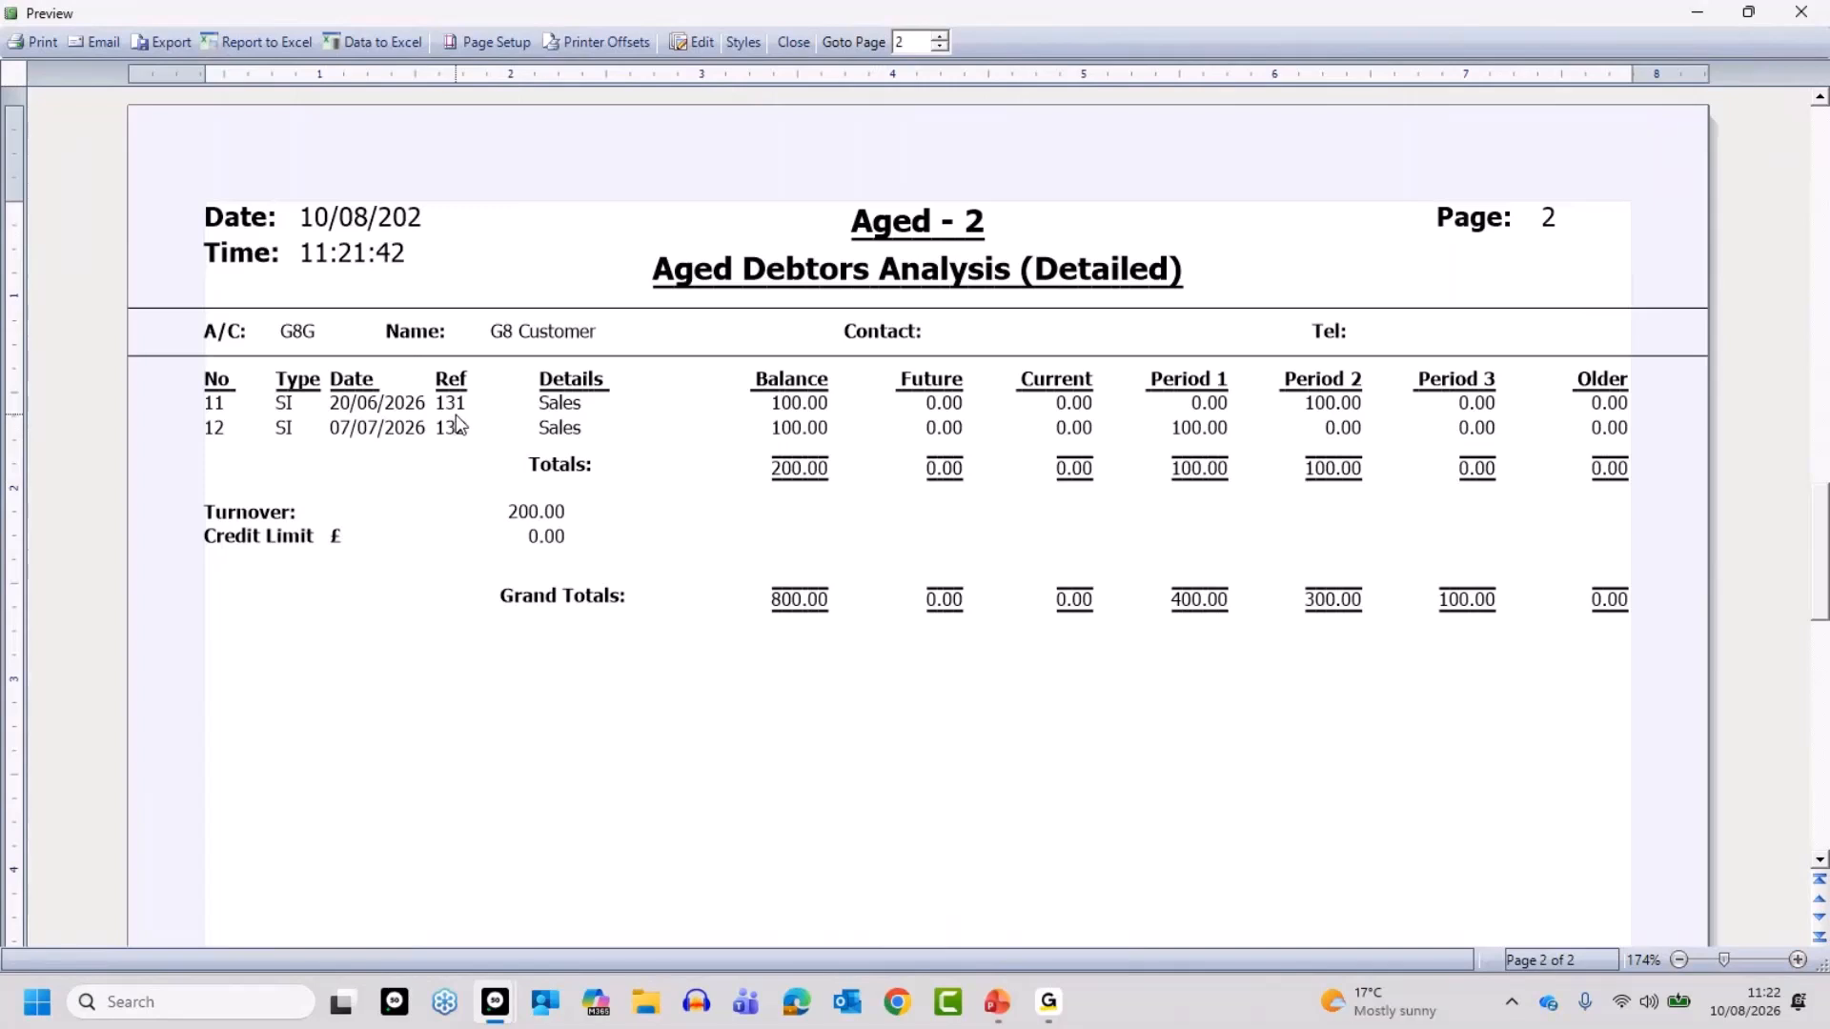
{"action": "left_click", "coordinate": [795, 42]}
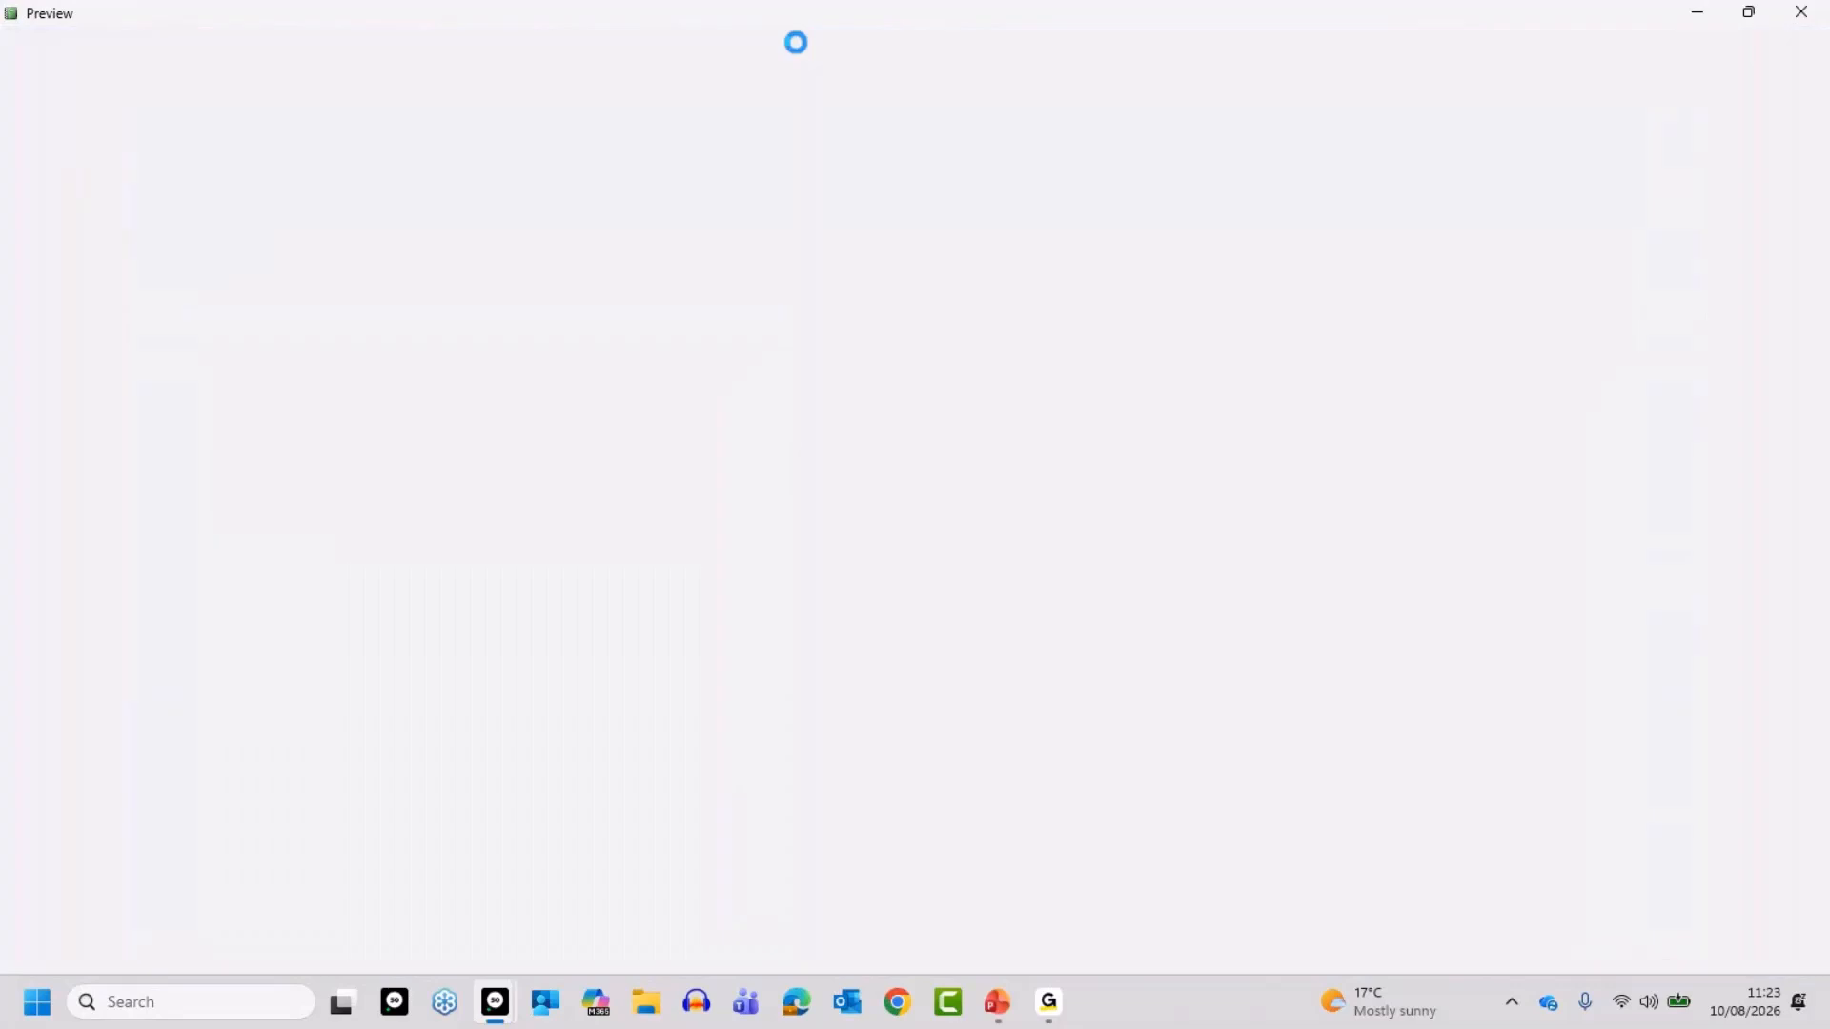
Preview the Aged Debtors Analysis (Drillable) report for all customers with report date 10/08/2026 in an enlarged window.
{"action": "left_click", "coordinate": [1325, 887]}
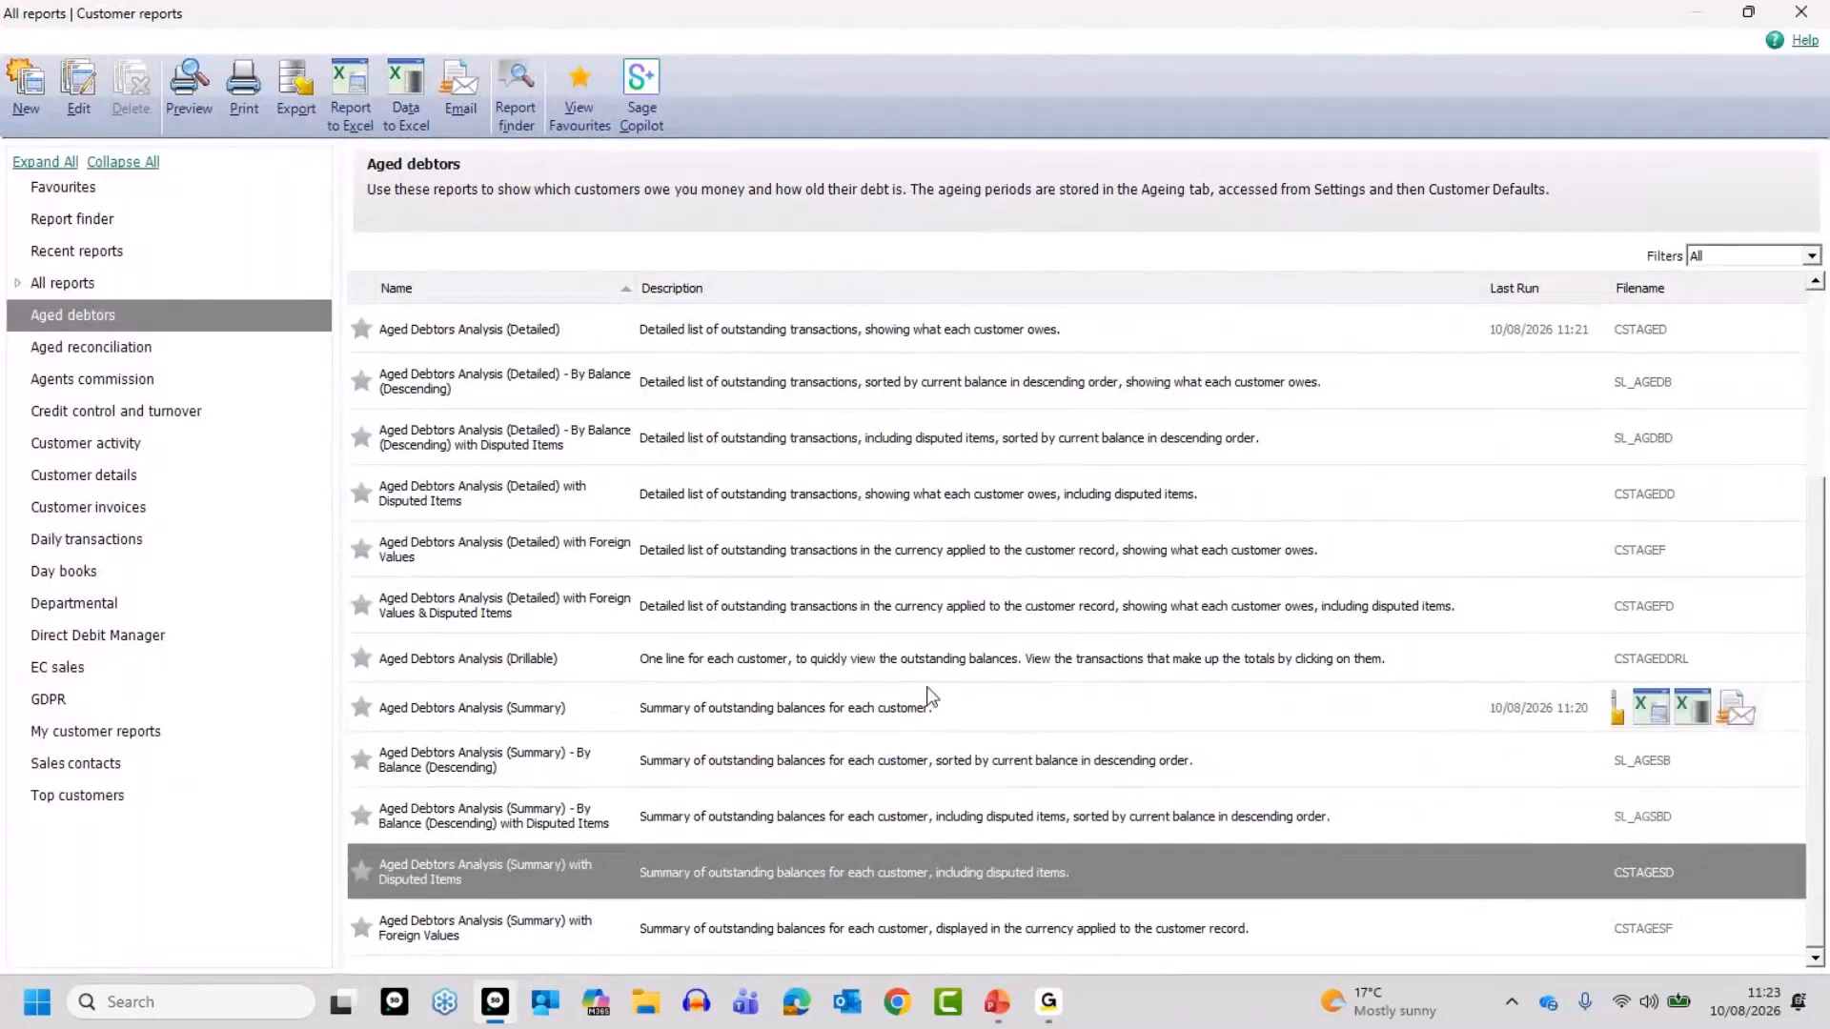
{"action": "left_click", "coordinate": [527, 667]}
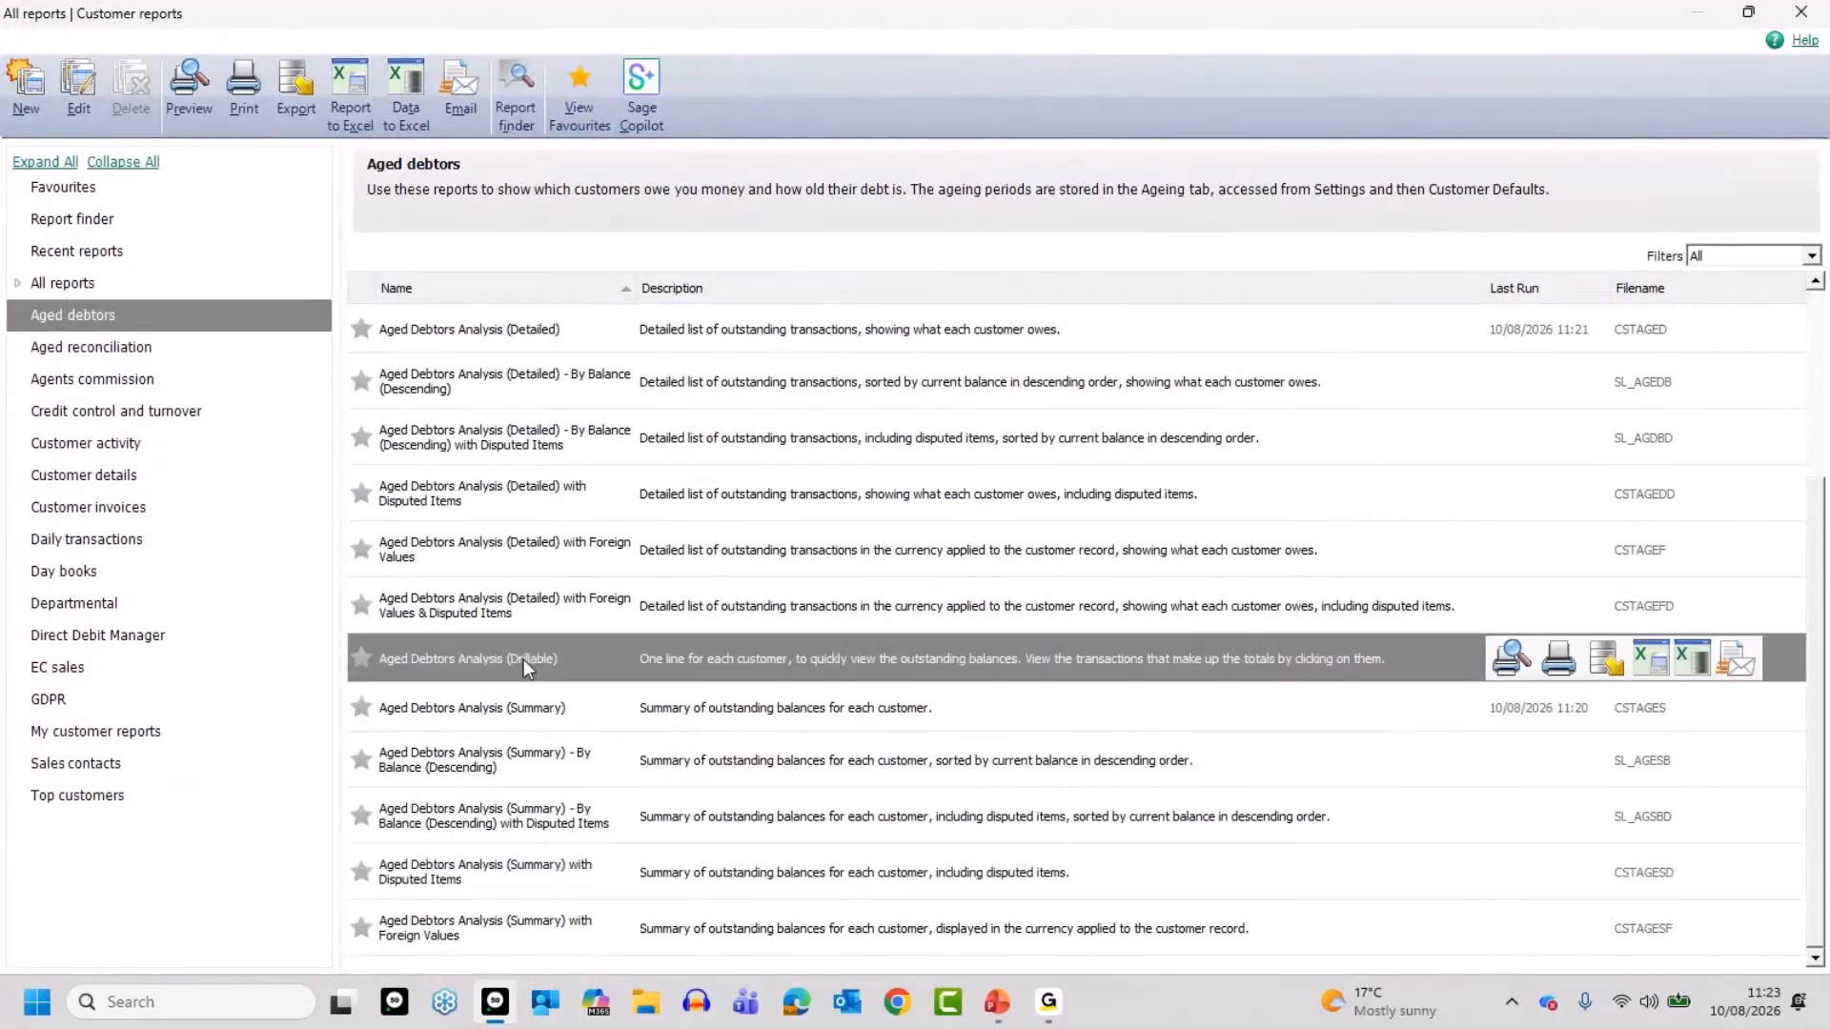
{"action": "left_click", "coordinate": [1511, 657]}
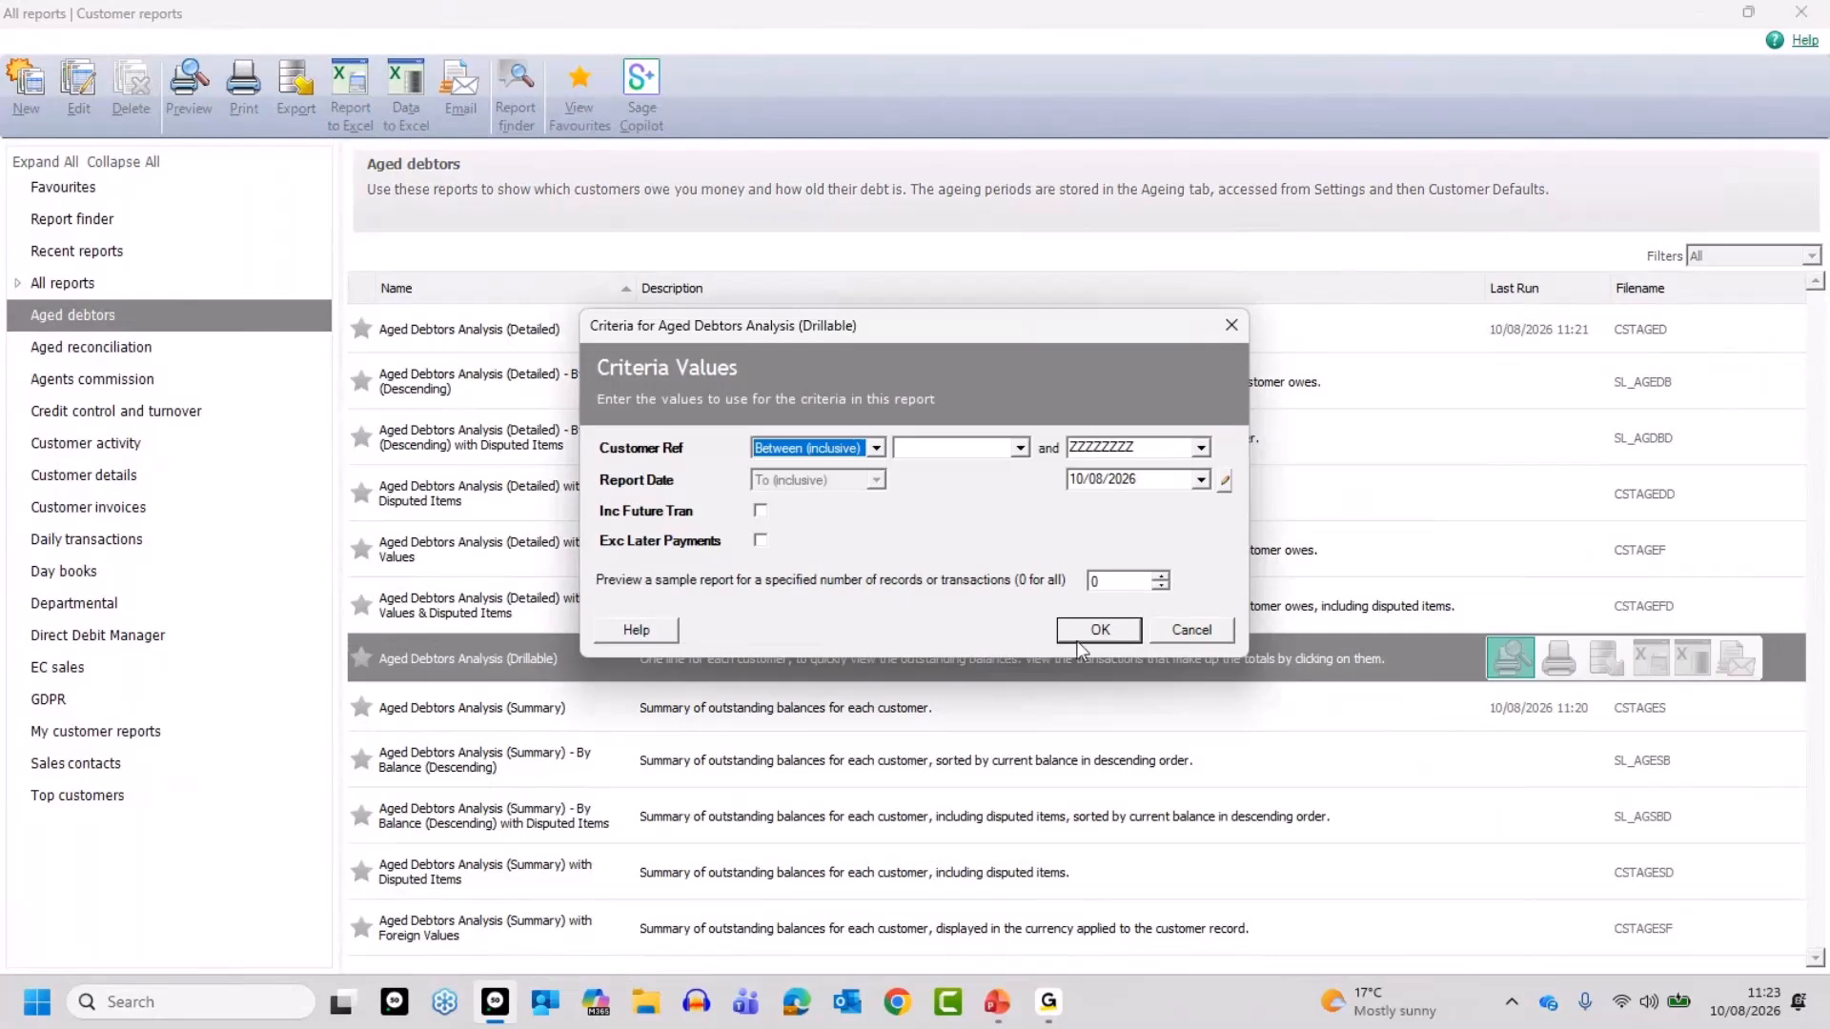
{"action": "left_click", "coordinate": [1101, 630]}
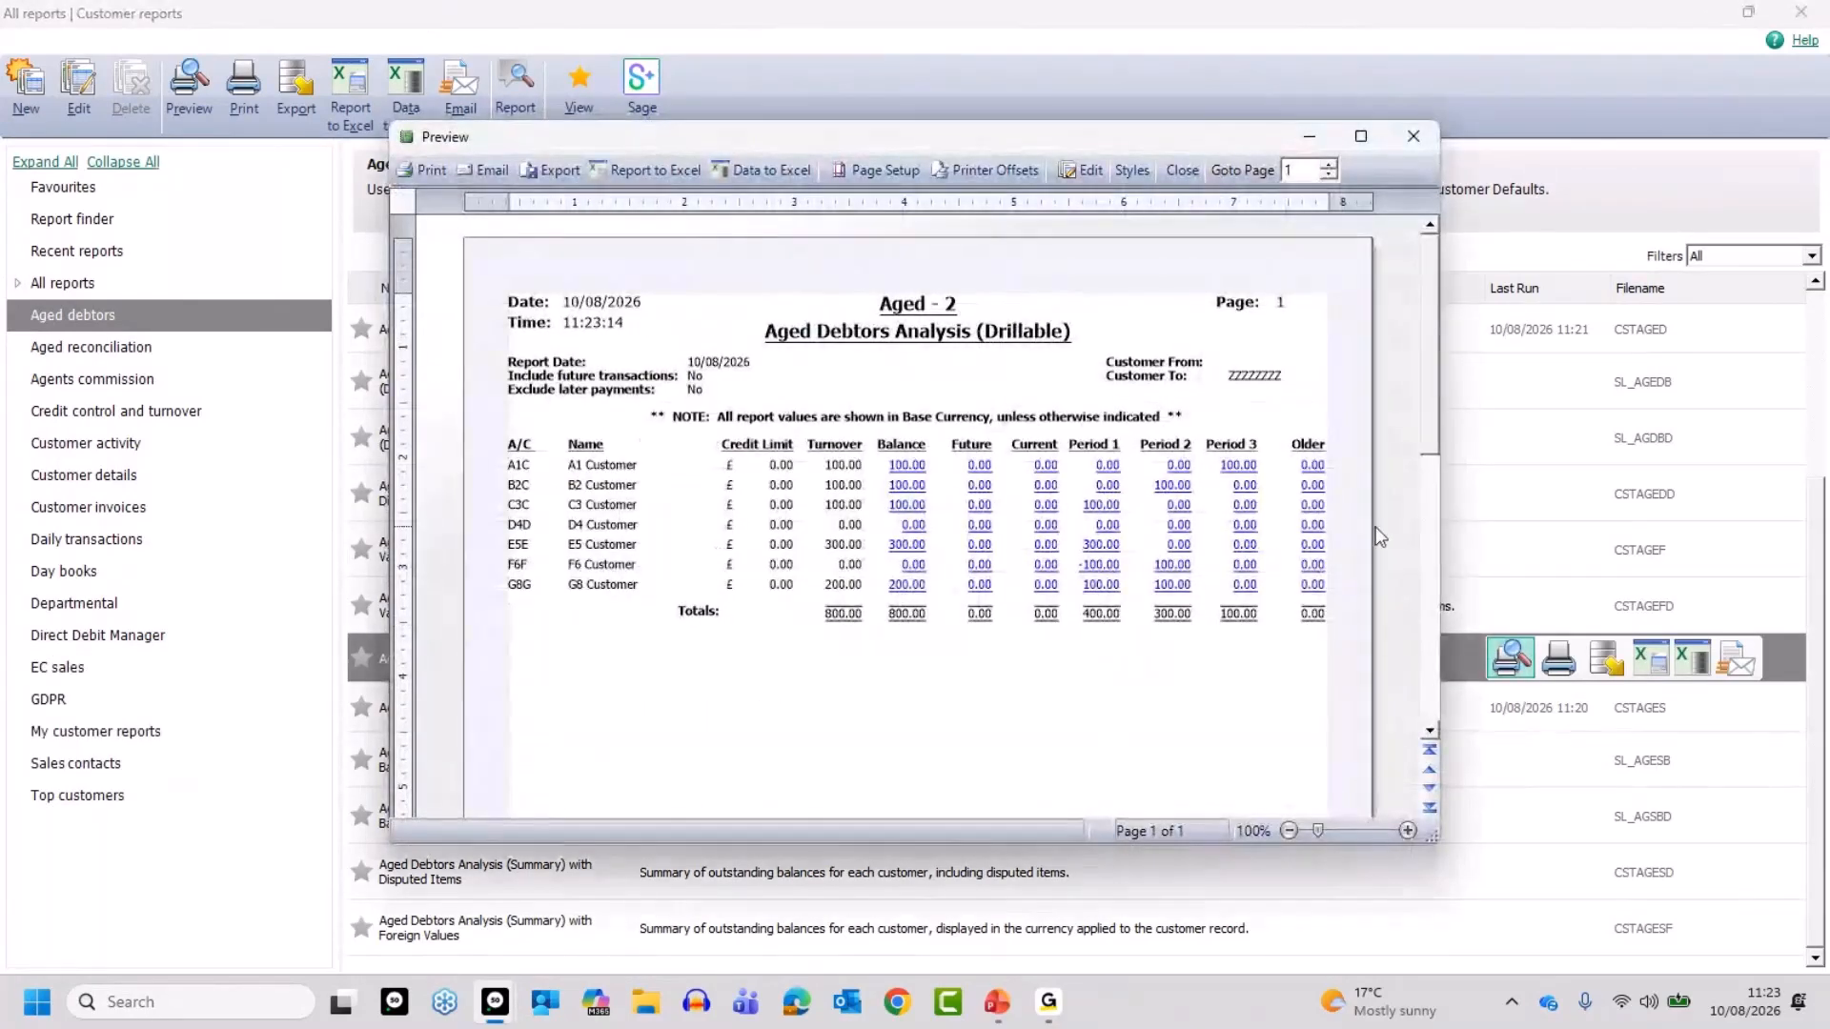
{"action": "left_click", "coordinate": [1361, 136]}
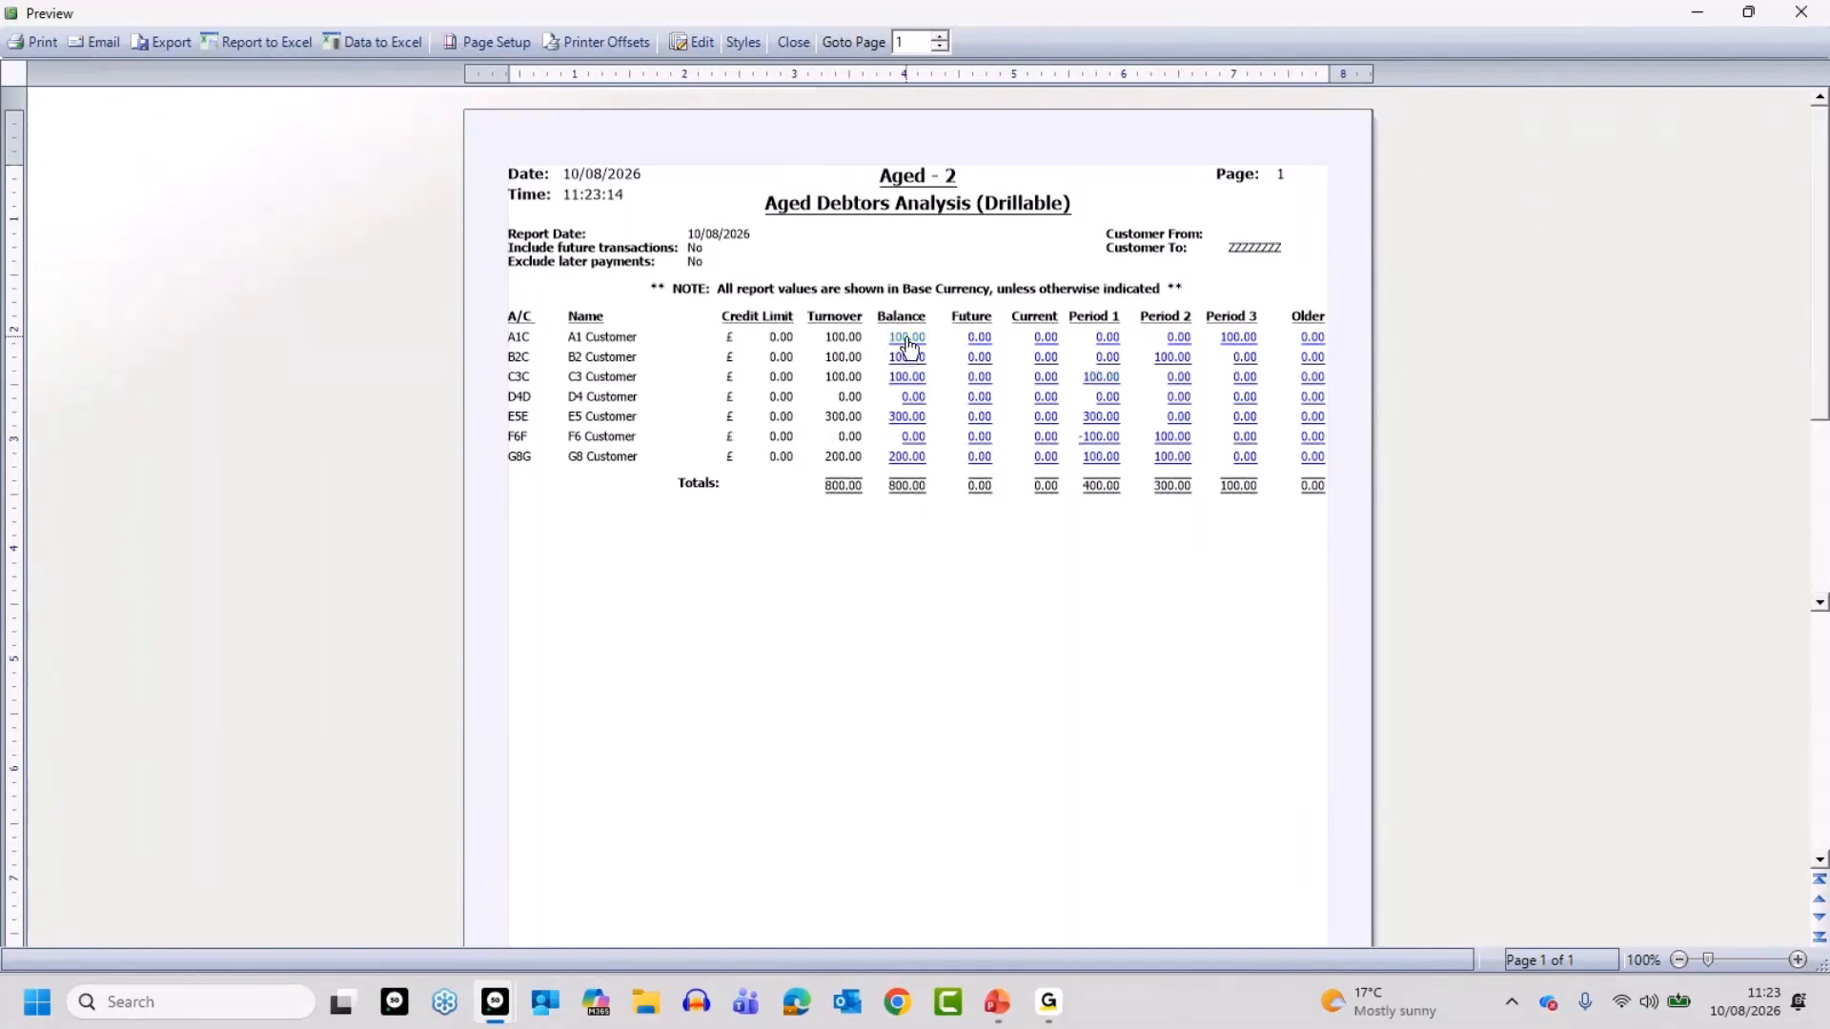
Drill into A1 Customer's Period 3 balance to view its detailed transactions, and close both the detail and the drillable report.
{"action": "left_click", "coordinate": [1231, 335]}
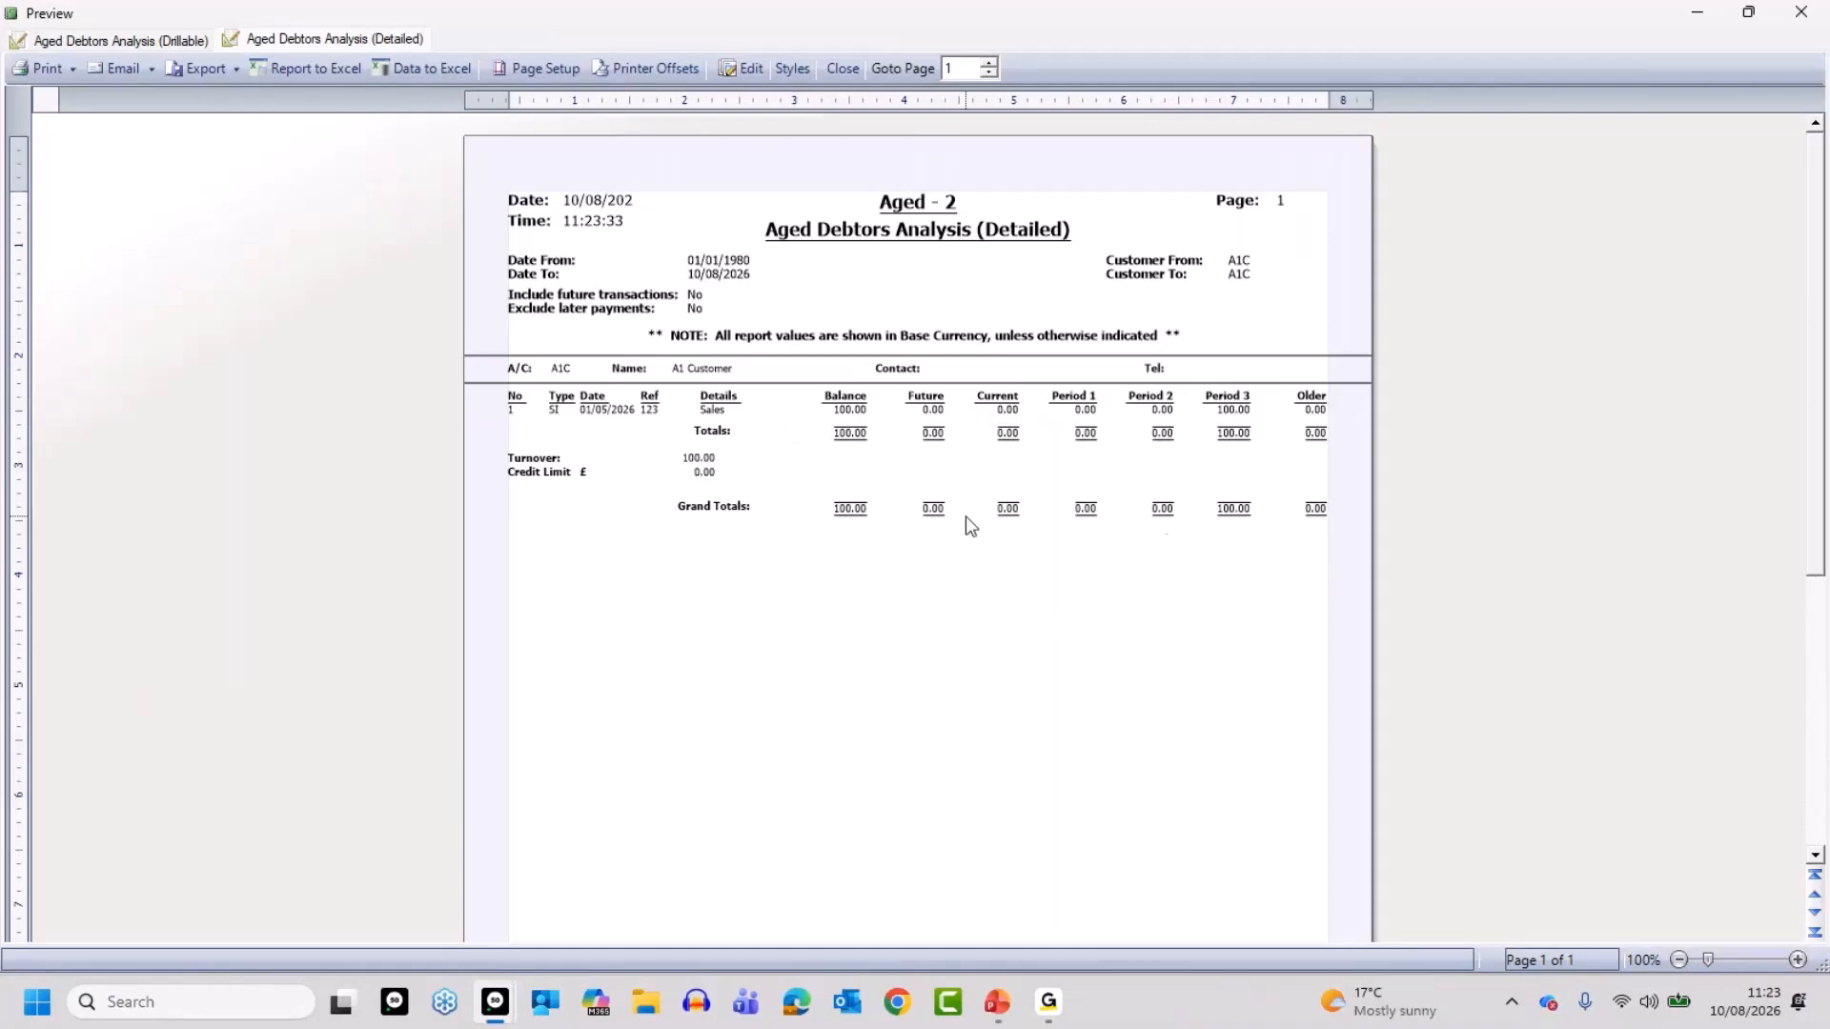
{"action": "left_click", "coordinate": [835, 68]}
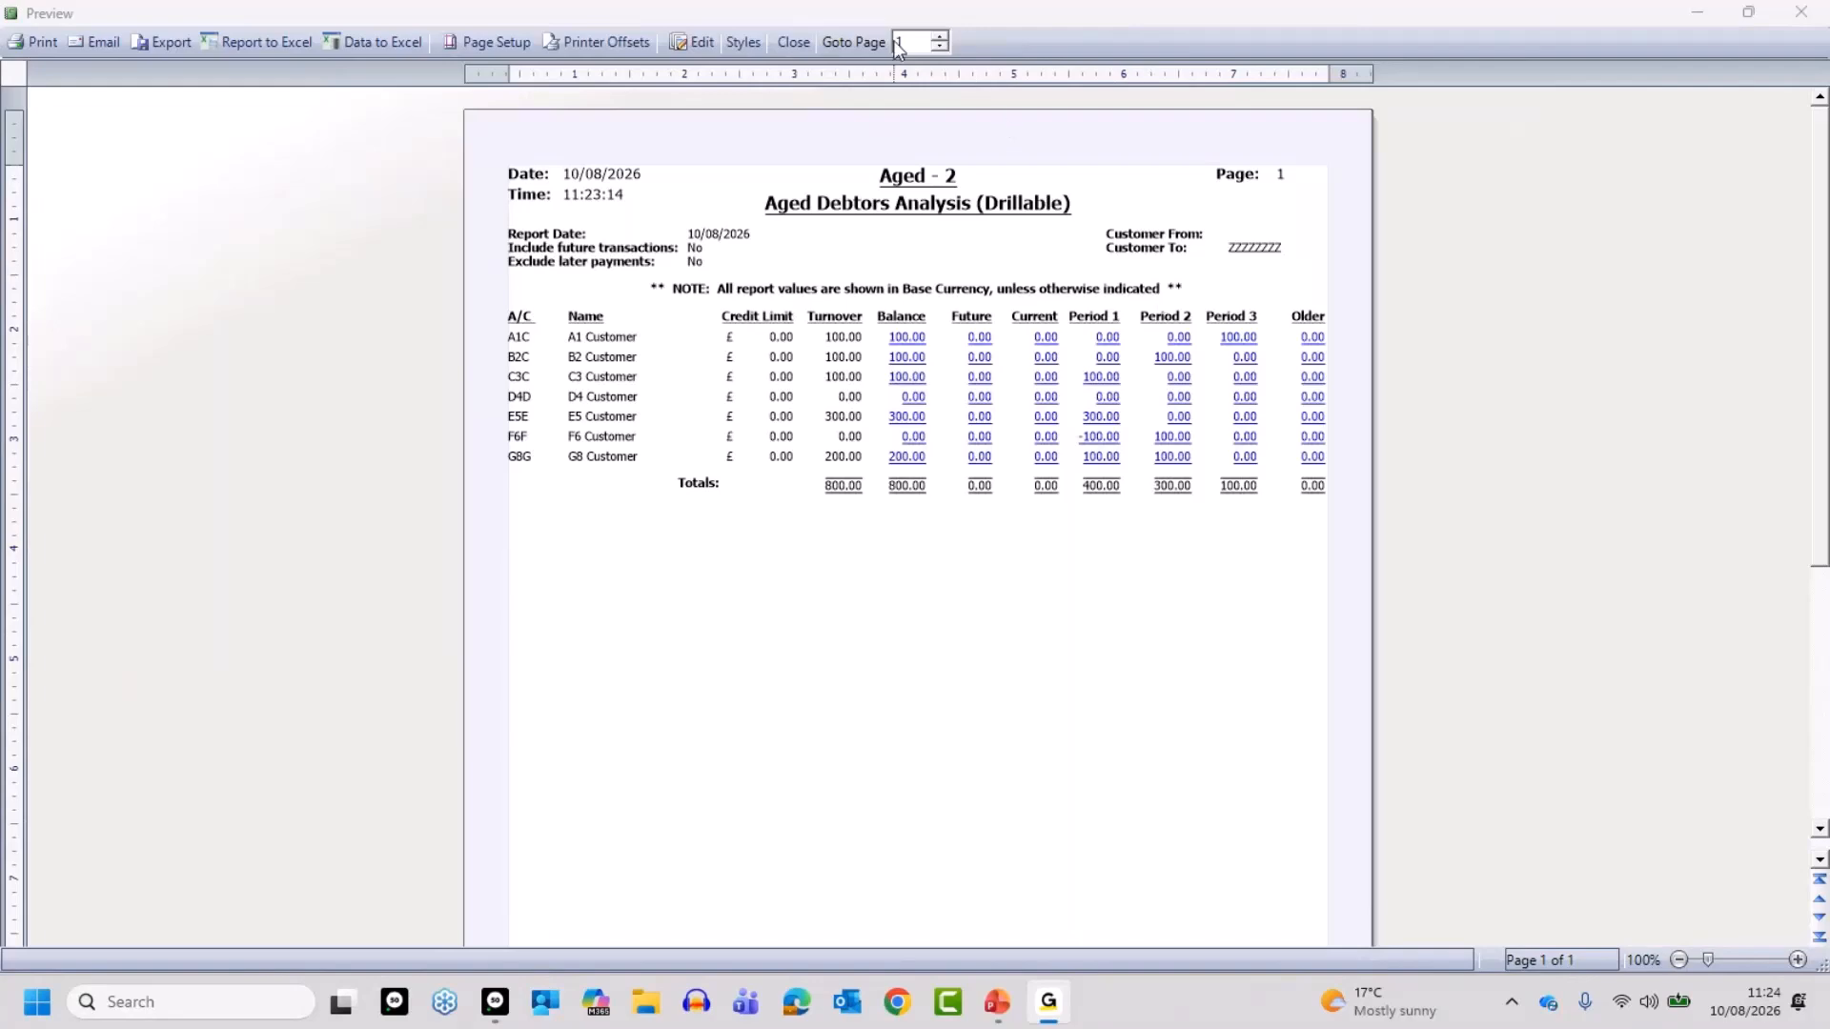
{"action": "left_click", "coordinate": [802, 41]}
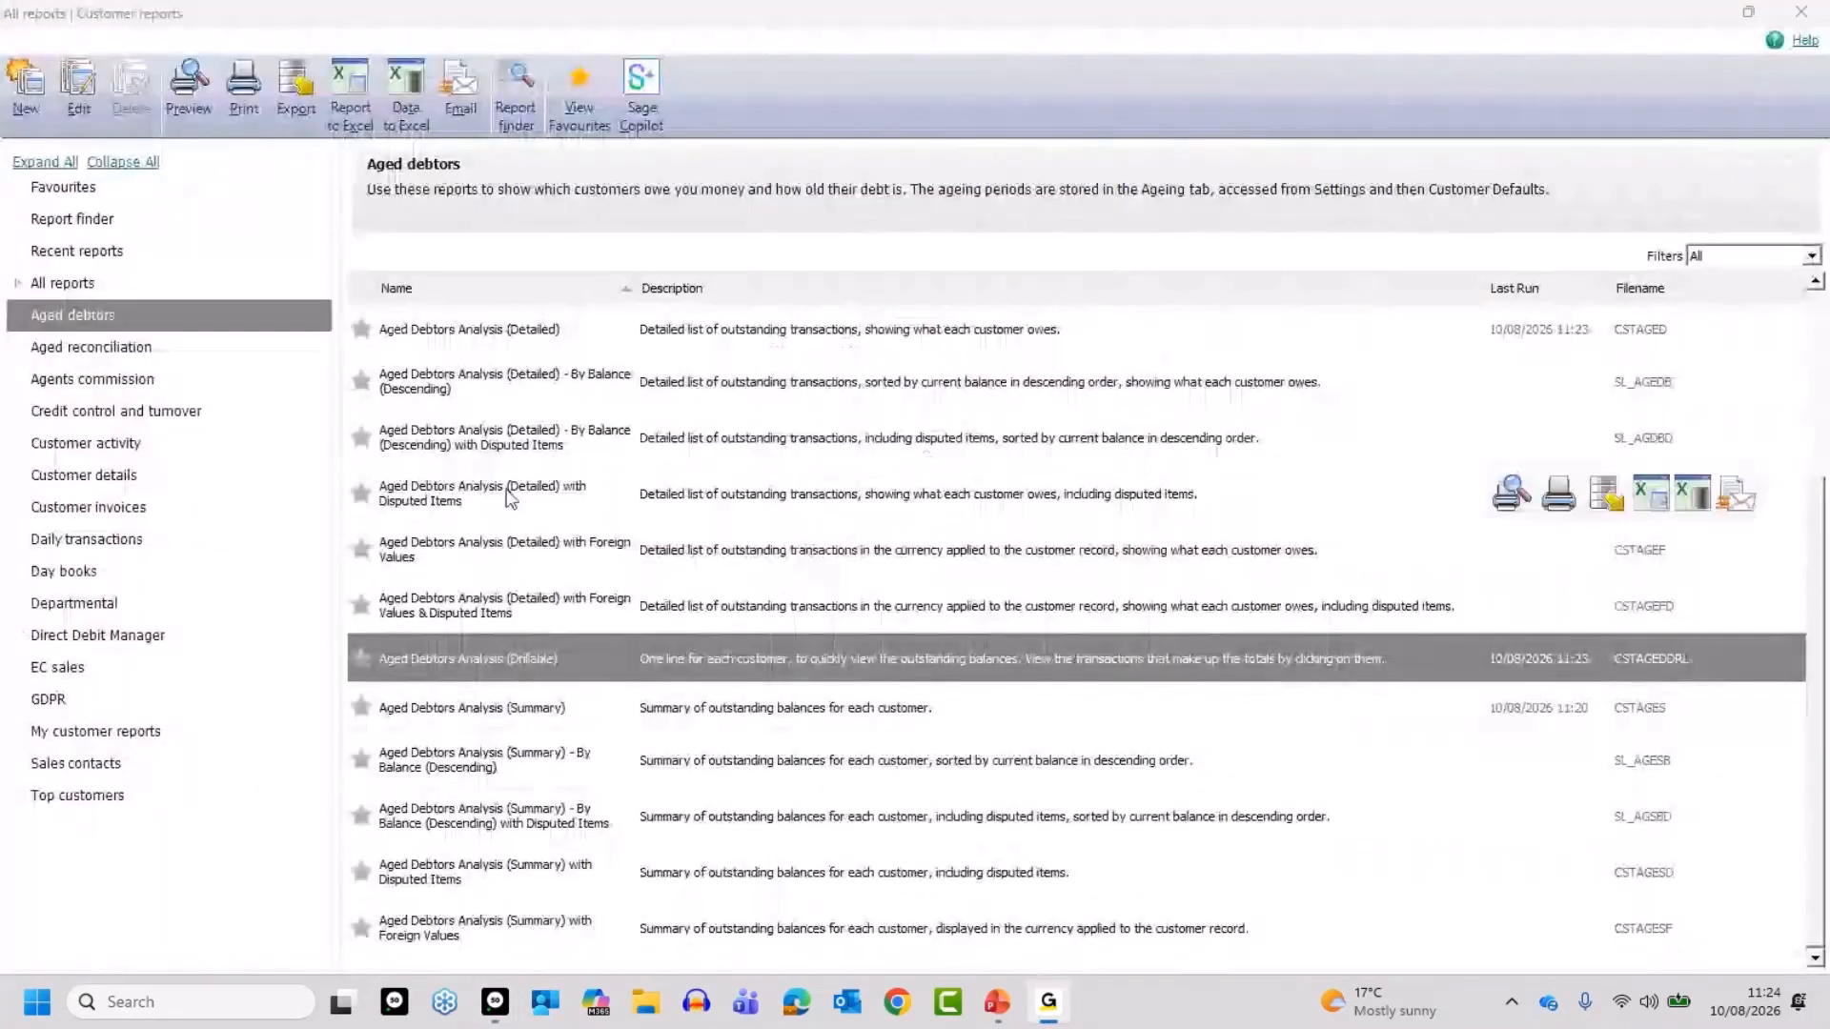
Add the Aged Debtors Analysis (Detailed) and (Drillable) reports to the favourites, check the favourites list and close the customer reports.
{"action": "left_click", "coordinate": [362, 329]}
{"action": "left_click", "coordinate": [362, 657]}
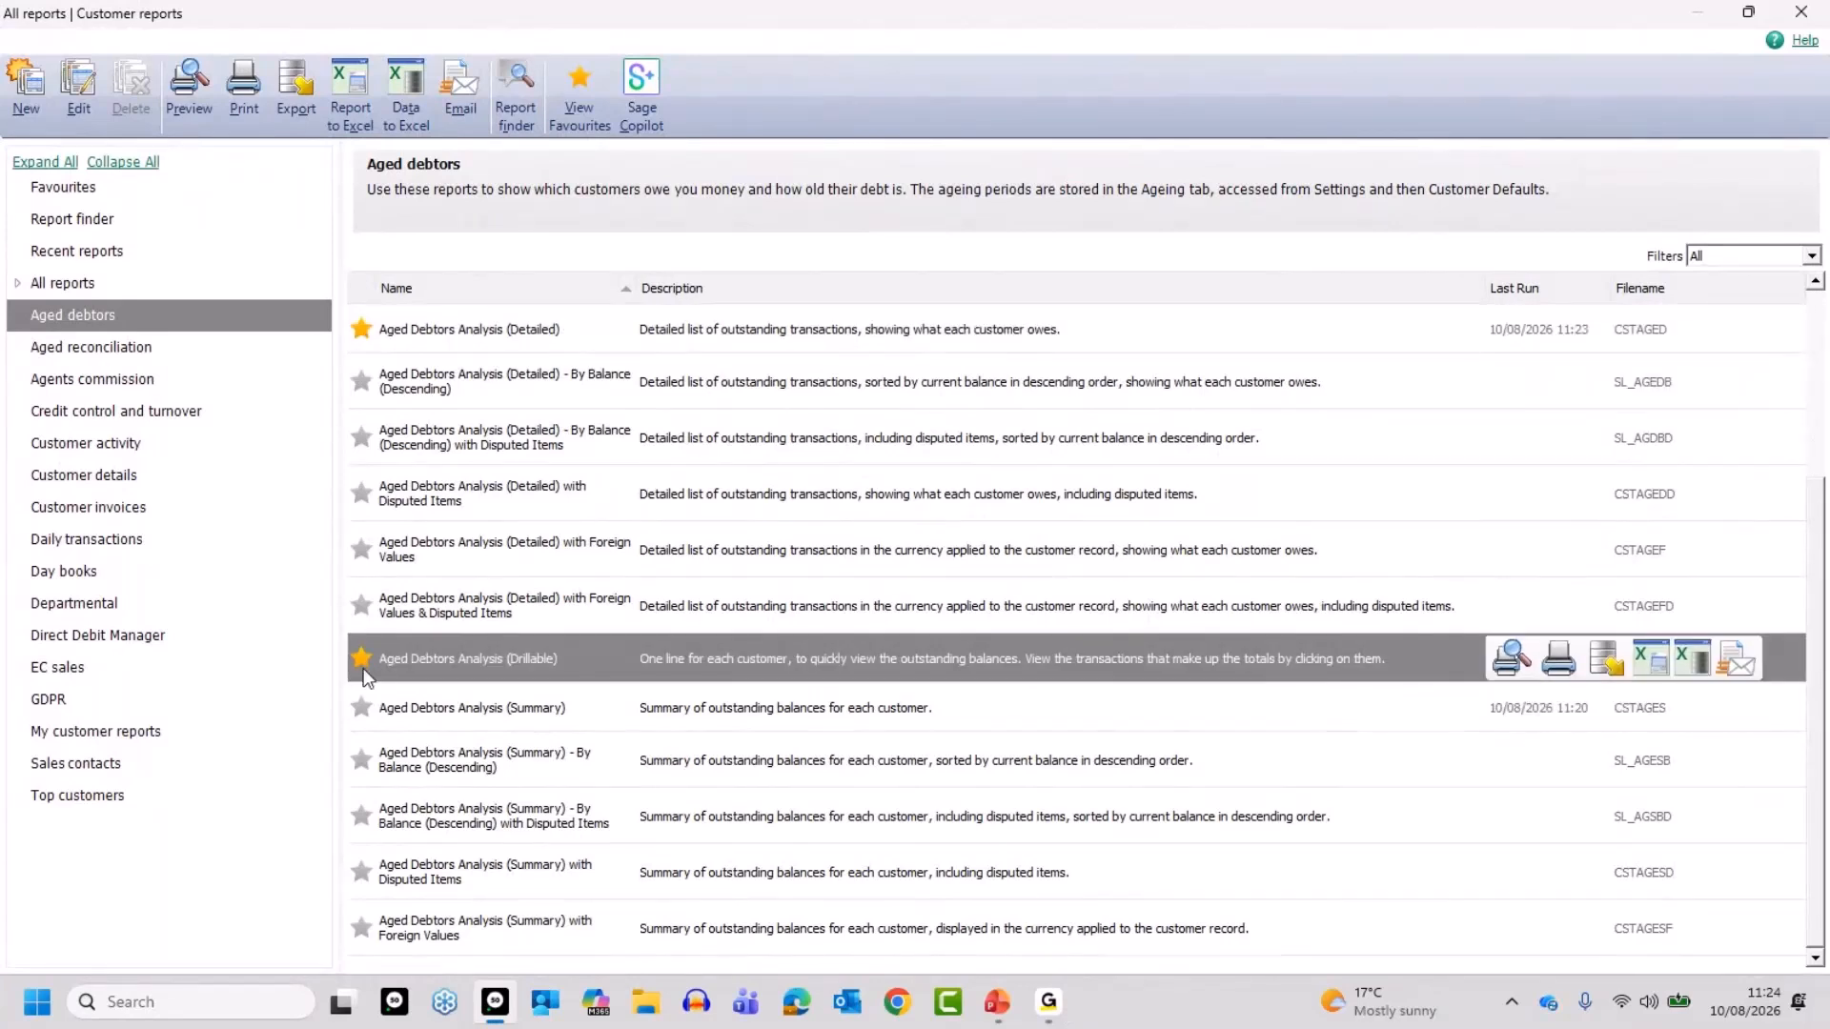
{"action": "left_click", "coordinate": [73, 186]}
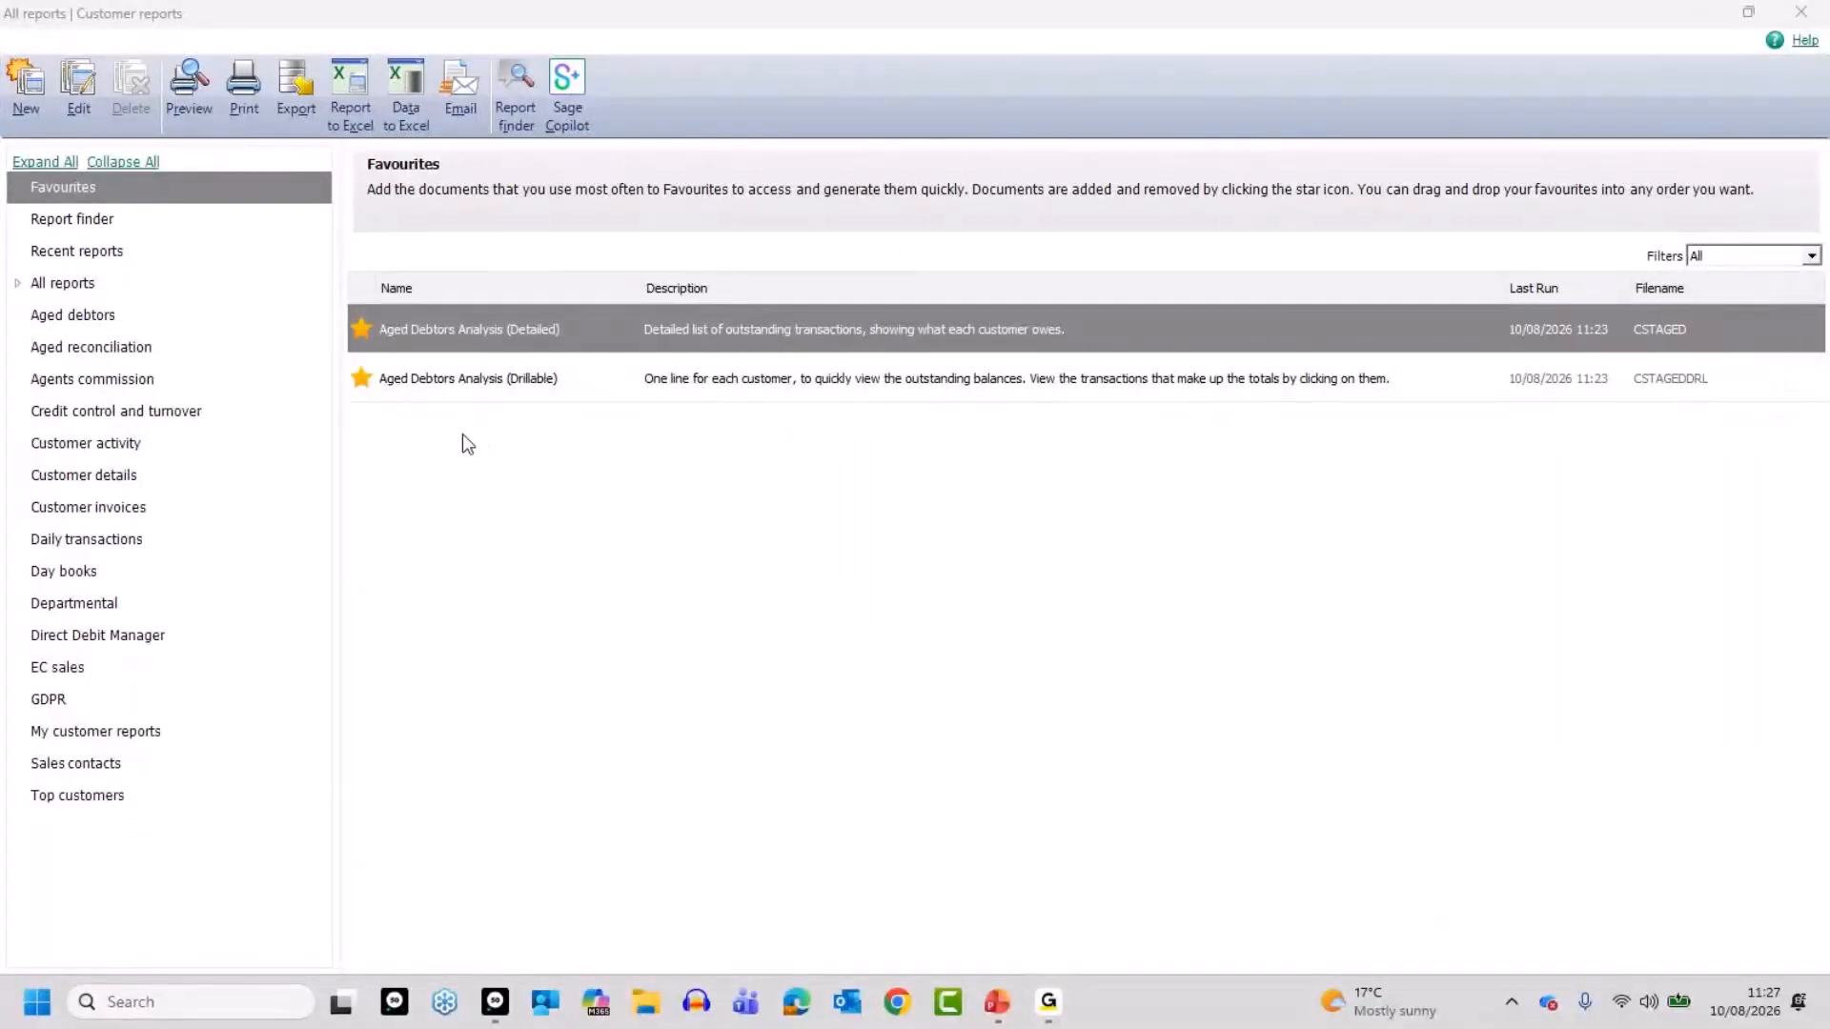
{"action": "left_click", "coordinate": [1801, 11]}
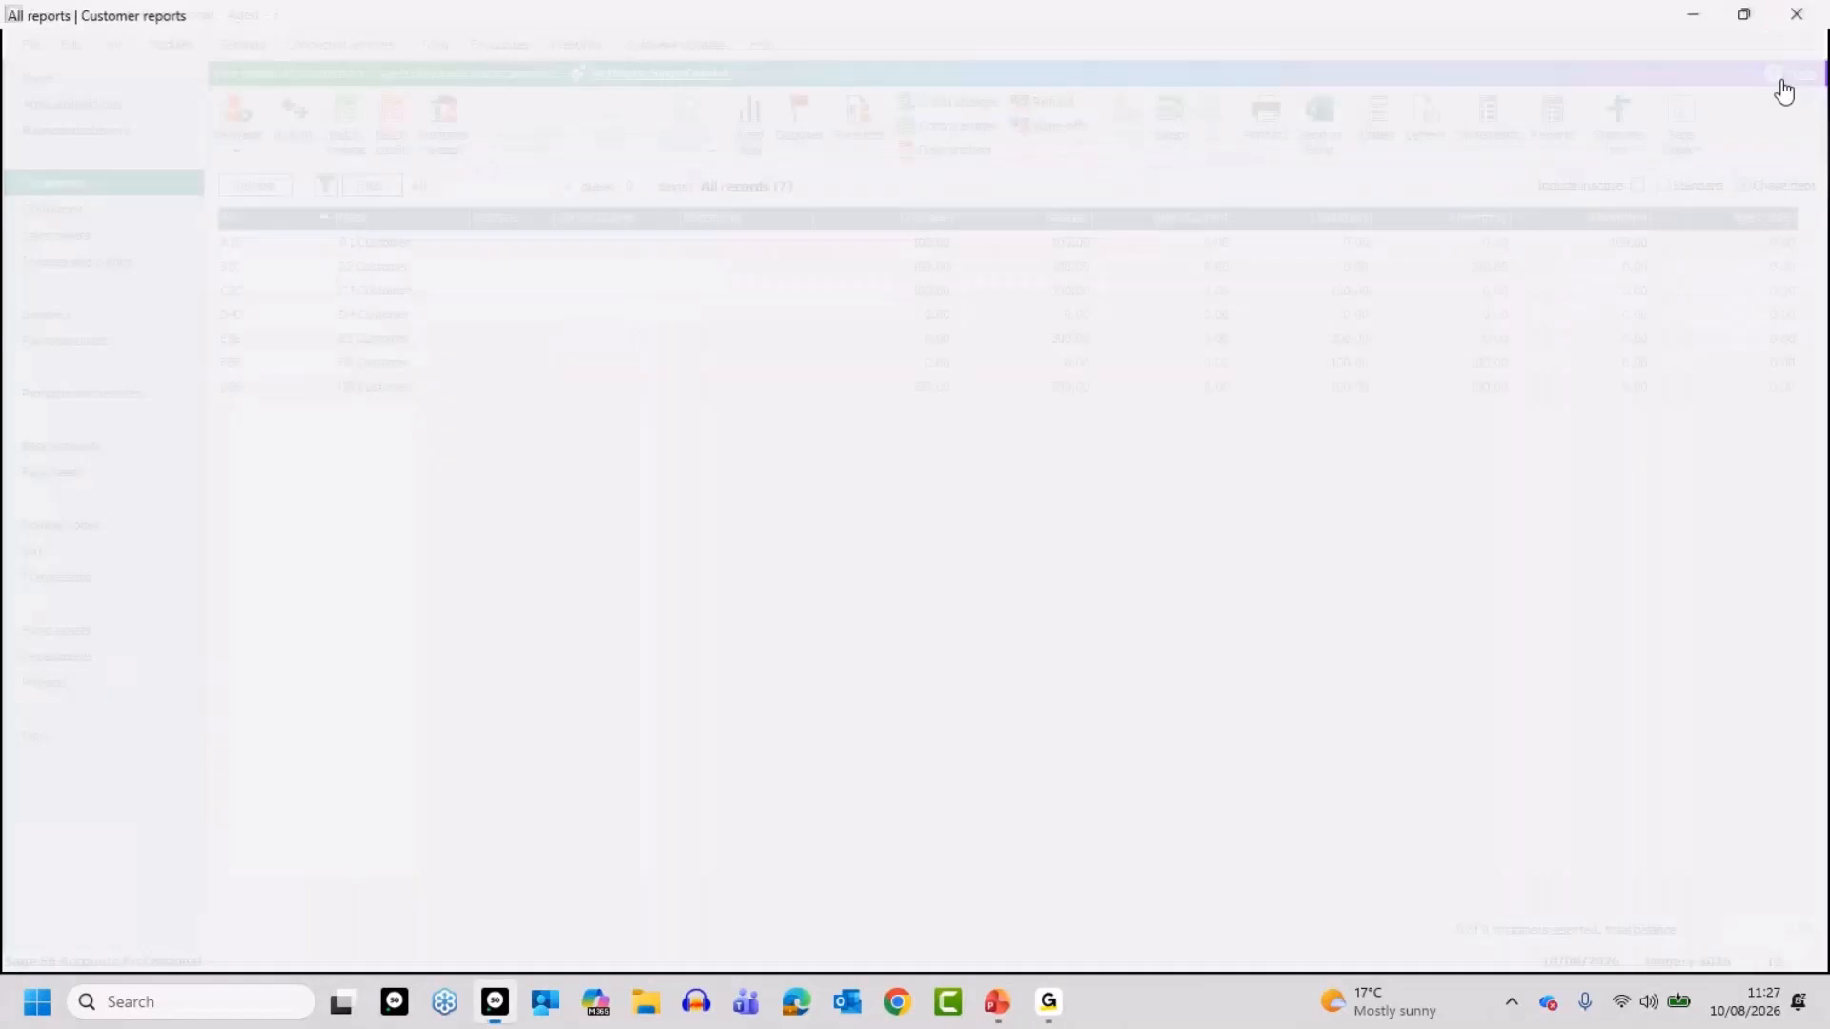
Preview the Aged Debtors Analysis (Contacts) report for only A1 Customer to 10/08/2026, examine it enlarged and close the reports.
{"action": "left_click", "coordinate": [433, 244]}
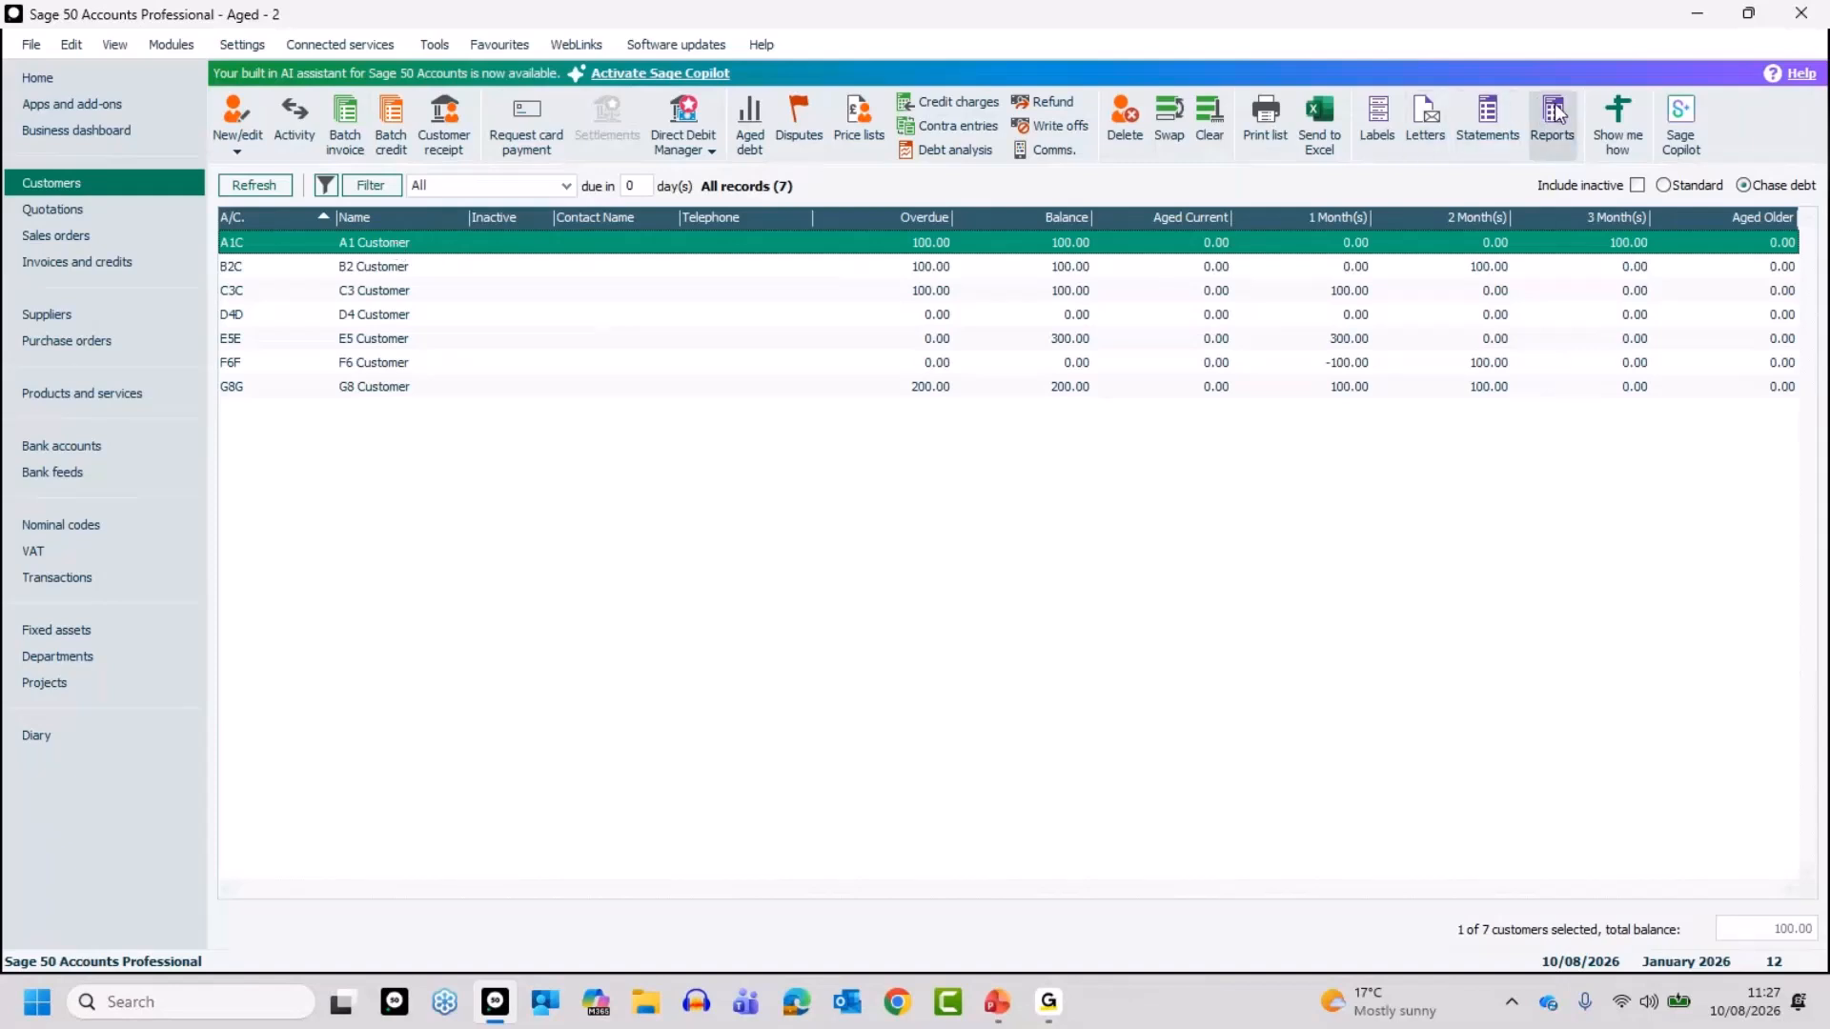
{"action": "left_click", "coordinate": [1533, 145]}
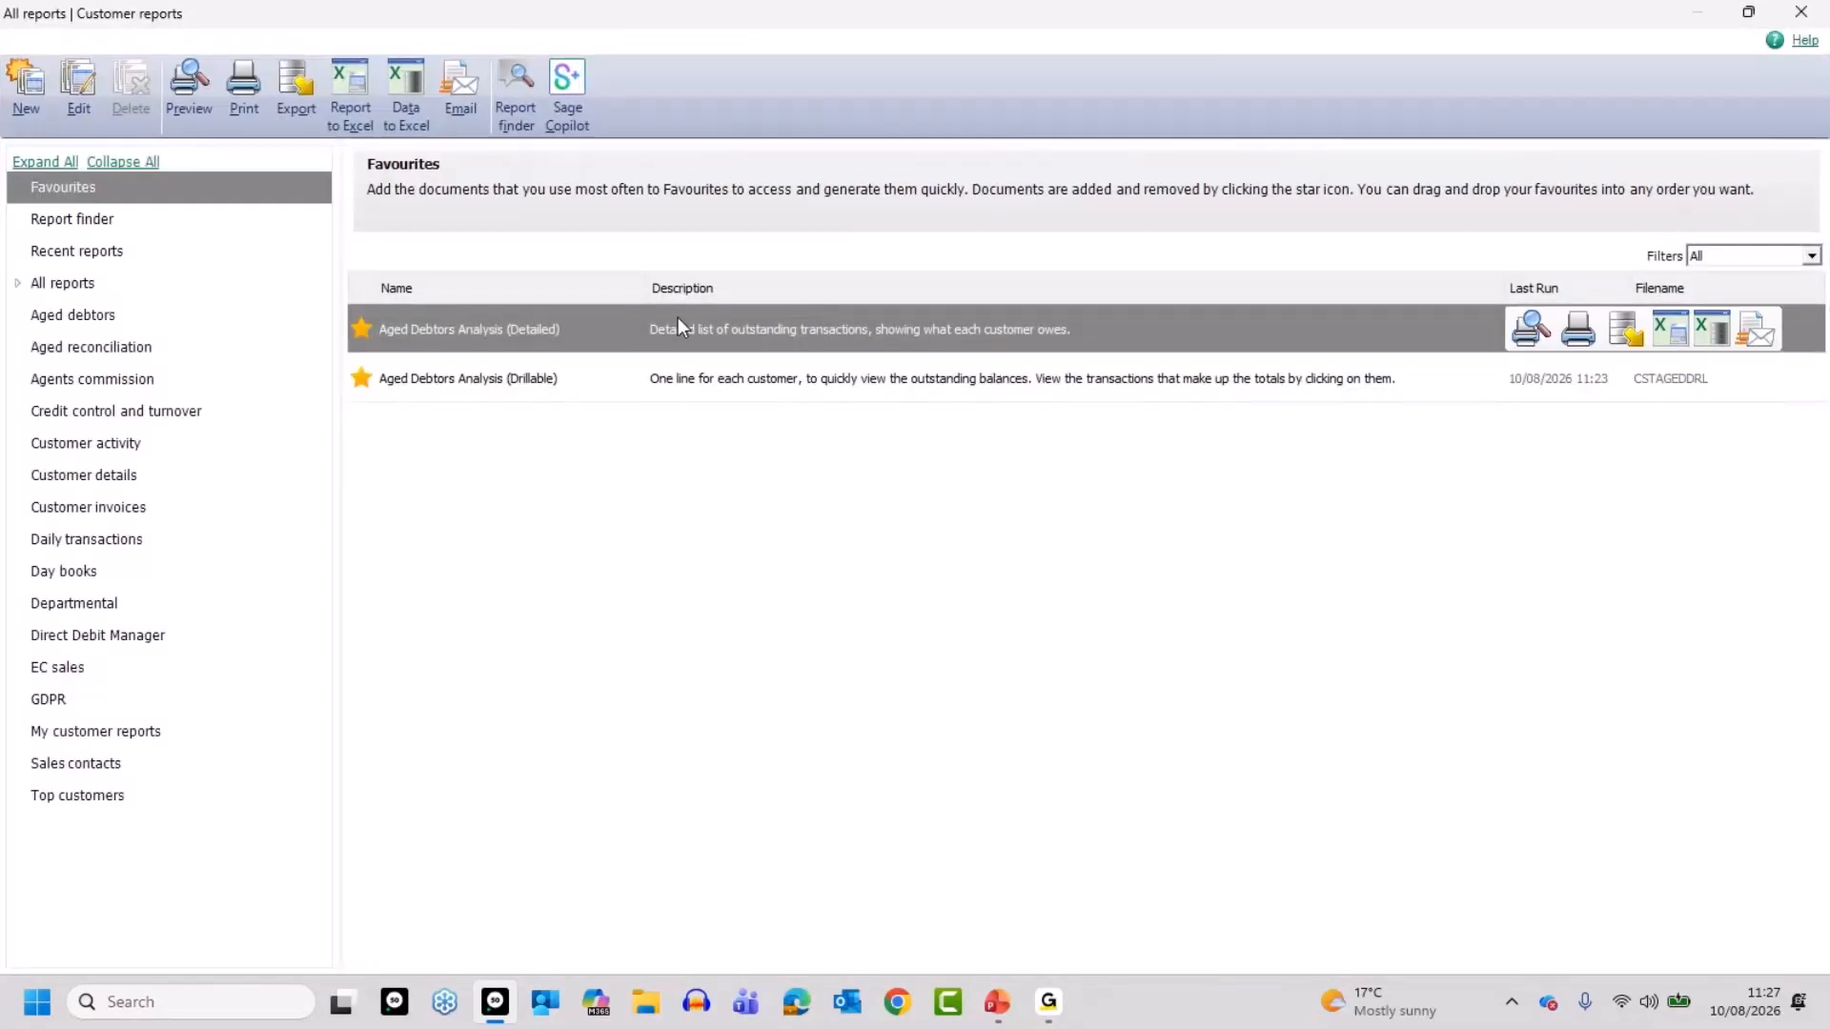
{"action": "left_click", "coordinate": [73, 316]}
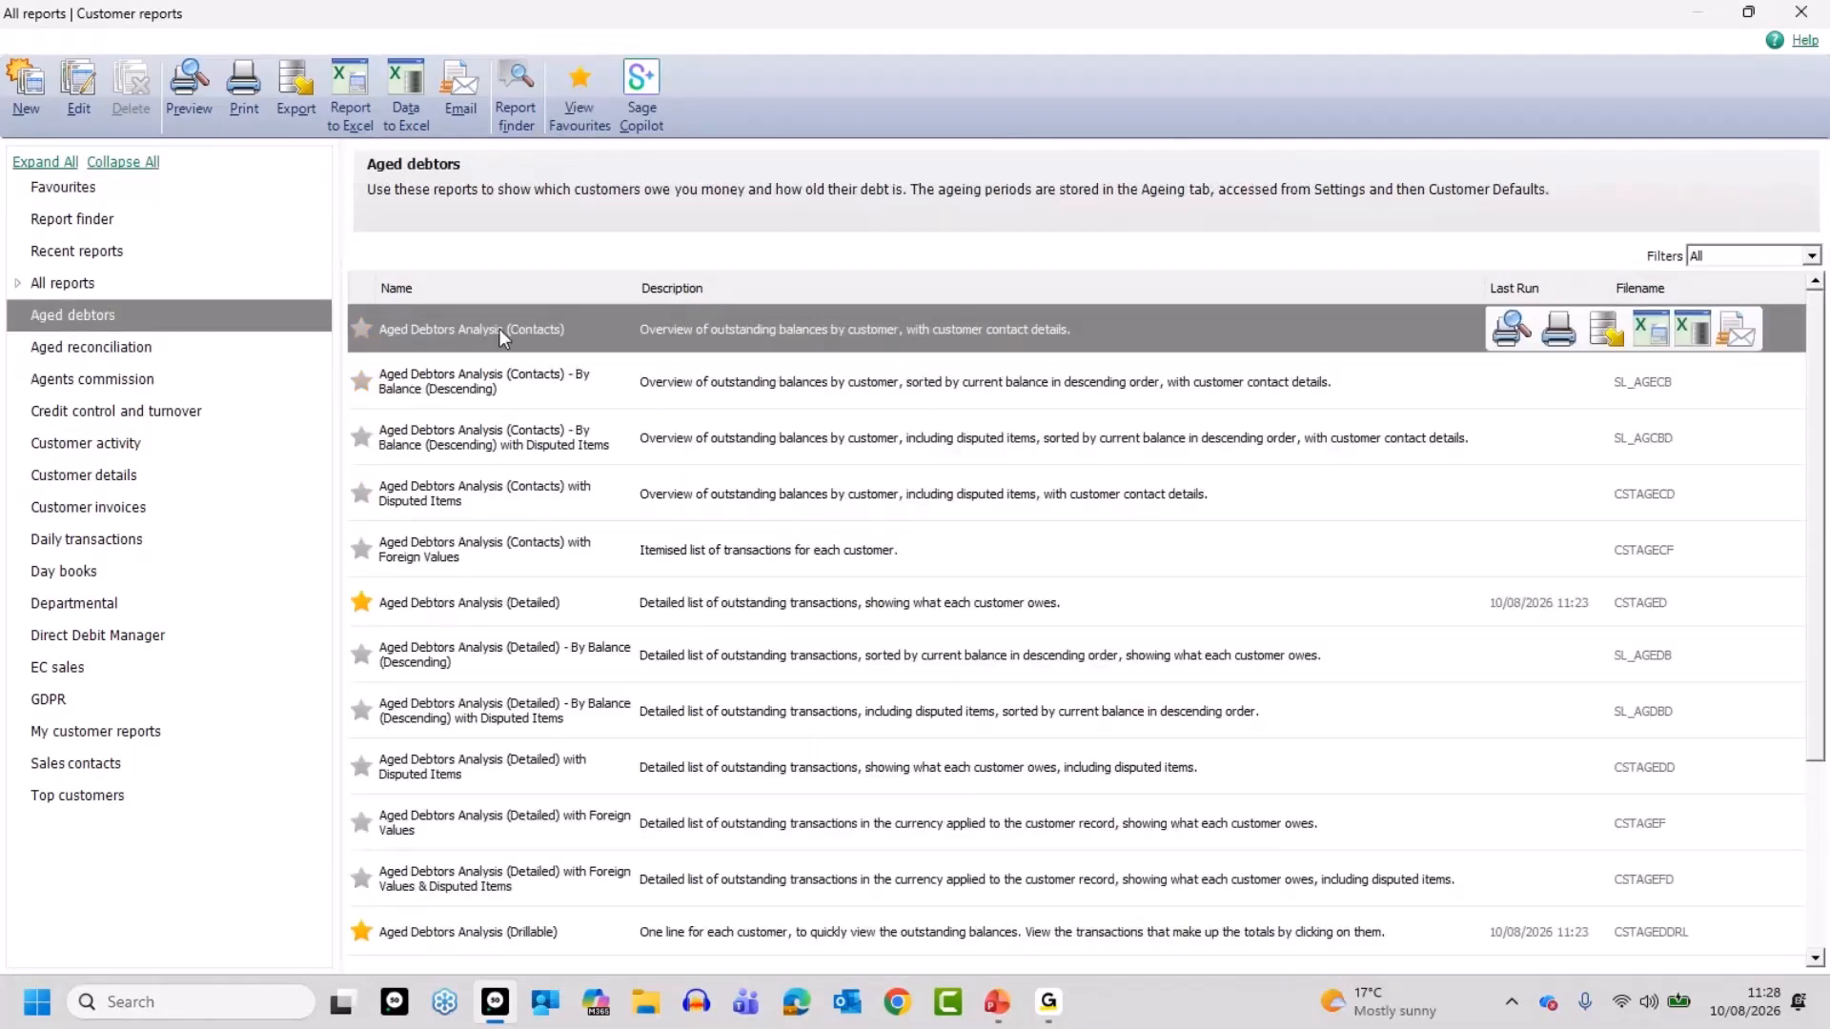
{"action": "left_click", "coordinate": [1524, 335]}
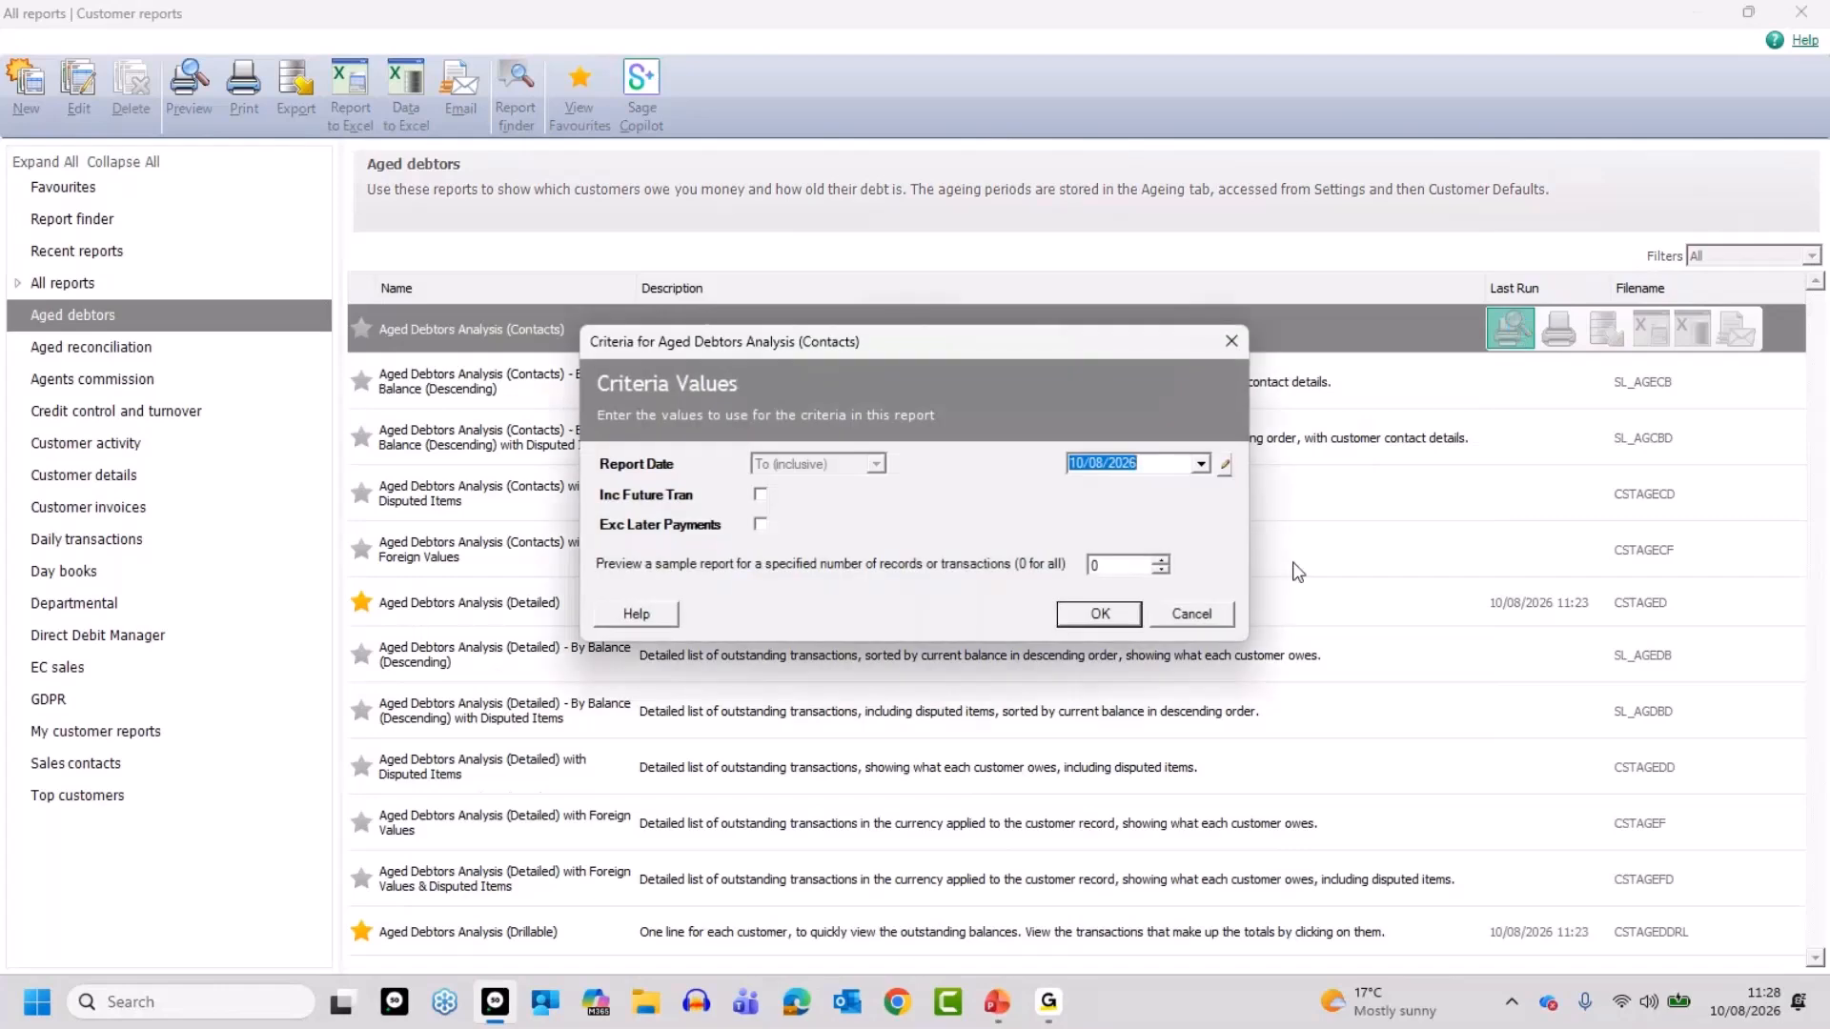
{"action": "left_click", "coordinate": [1096, 617]}
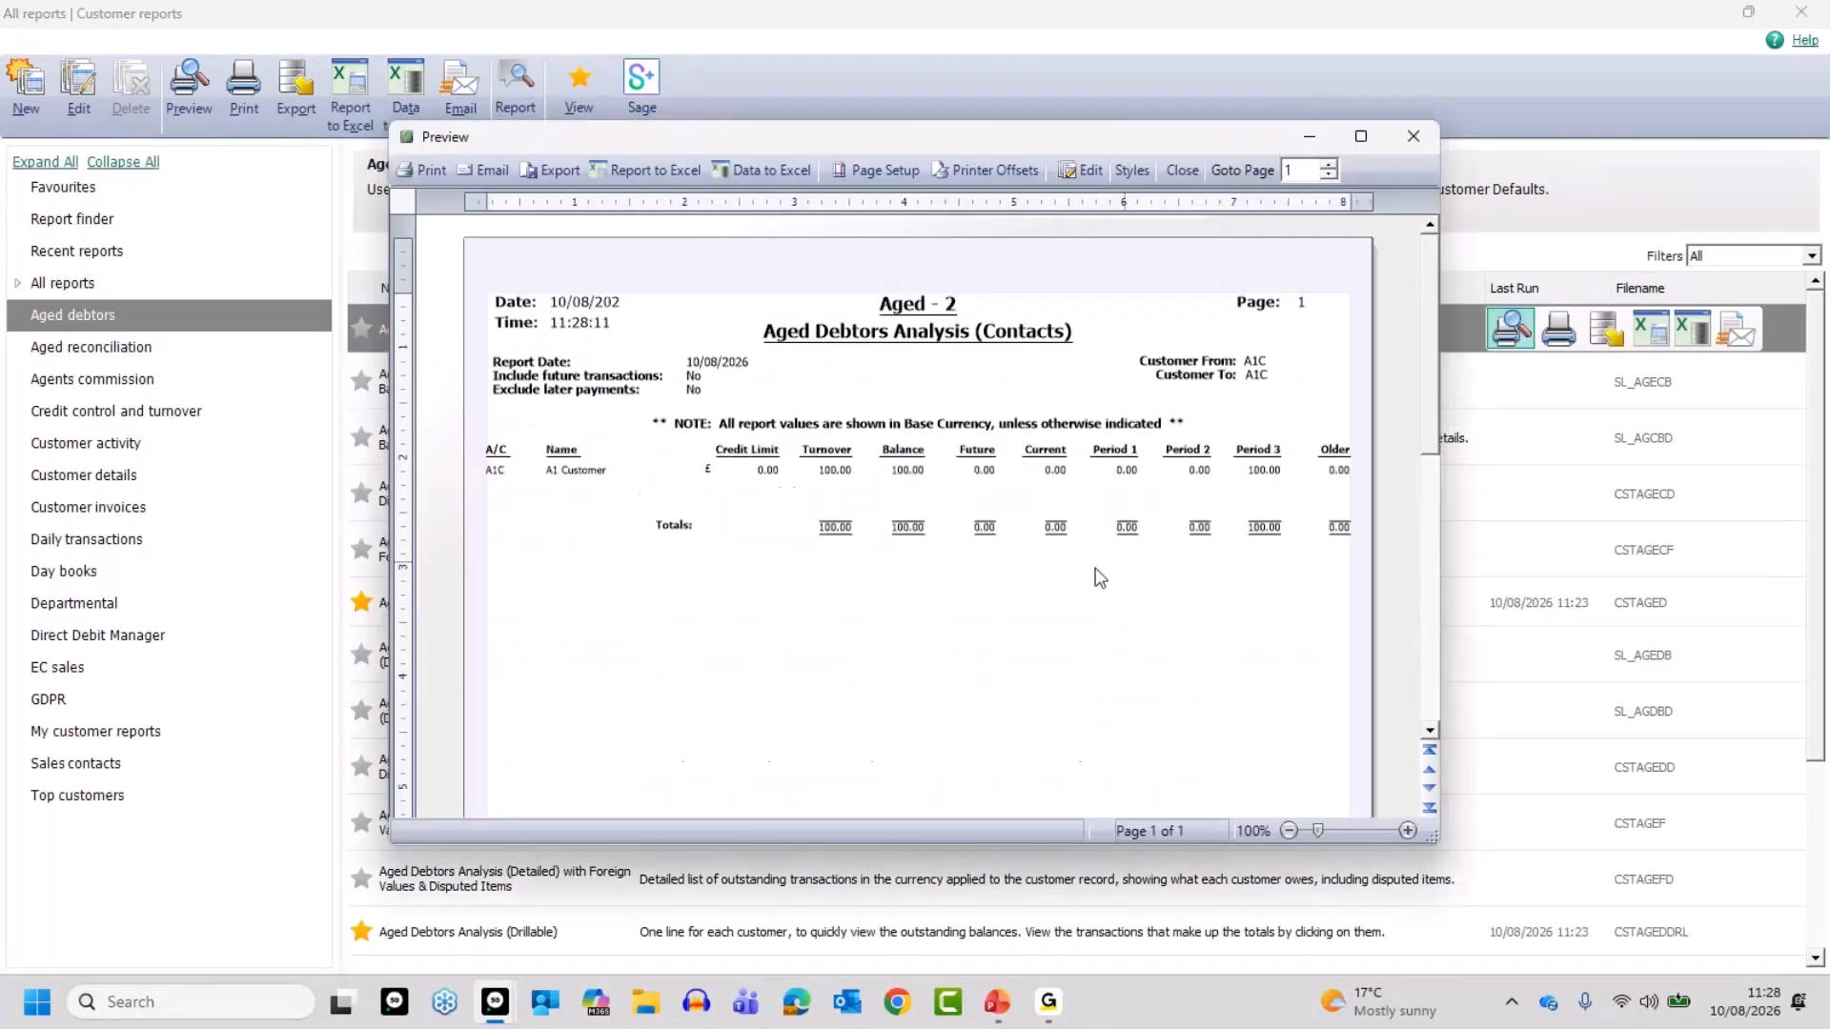
{"action": "left_click", "coordinate": [1363, 136]}
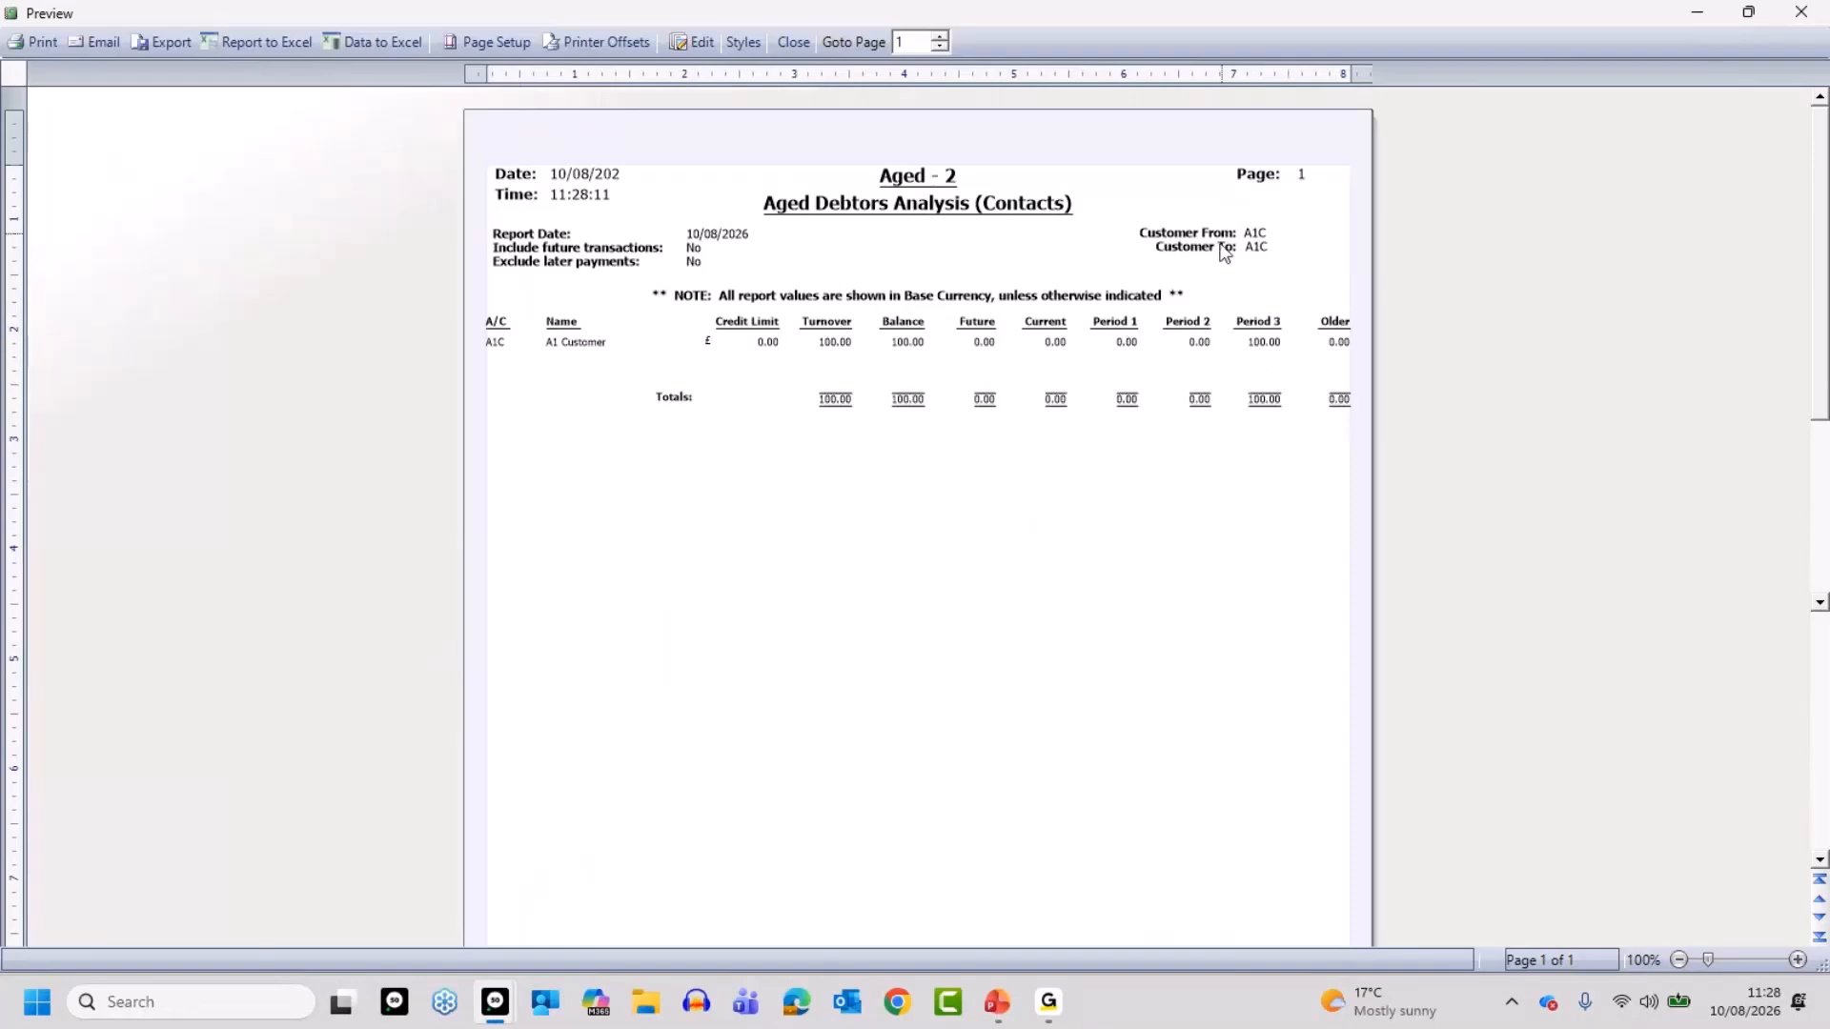
{"action": "left_click", "coordinate": [793, 42]}
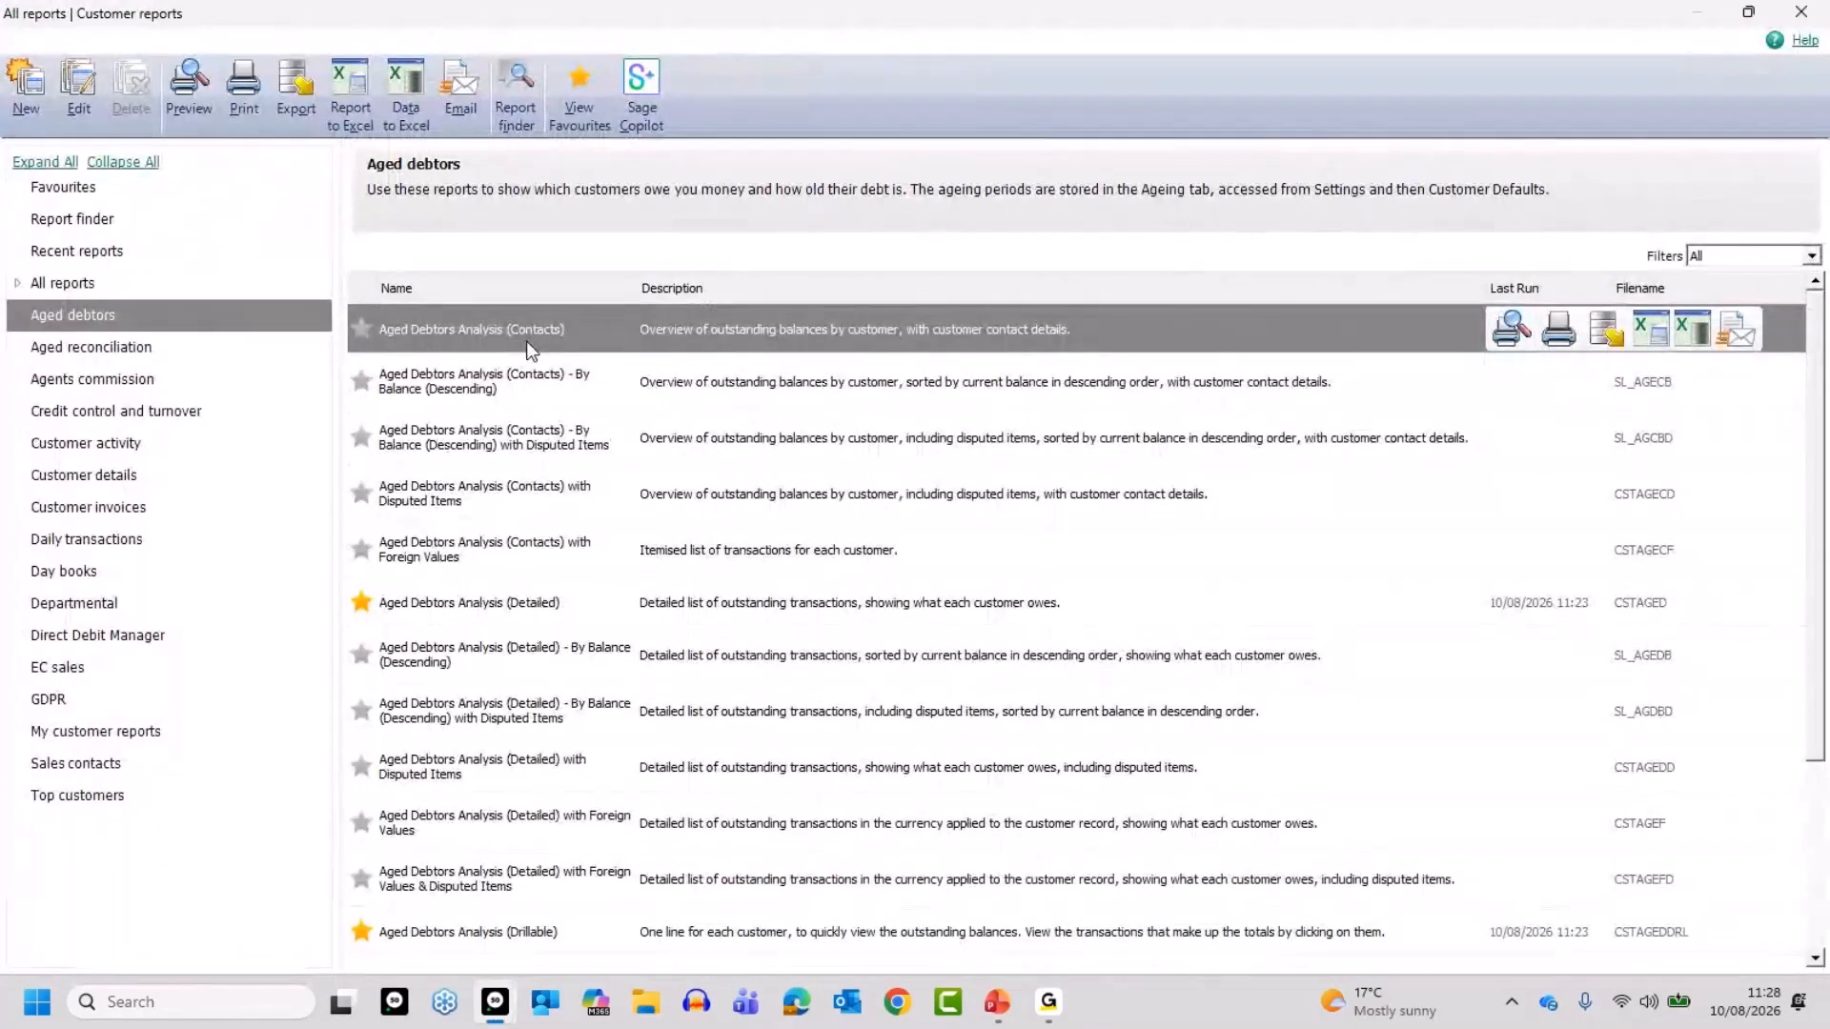
{"action": "left_click", "coordinate": [1800, 13]}
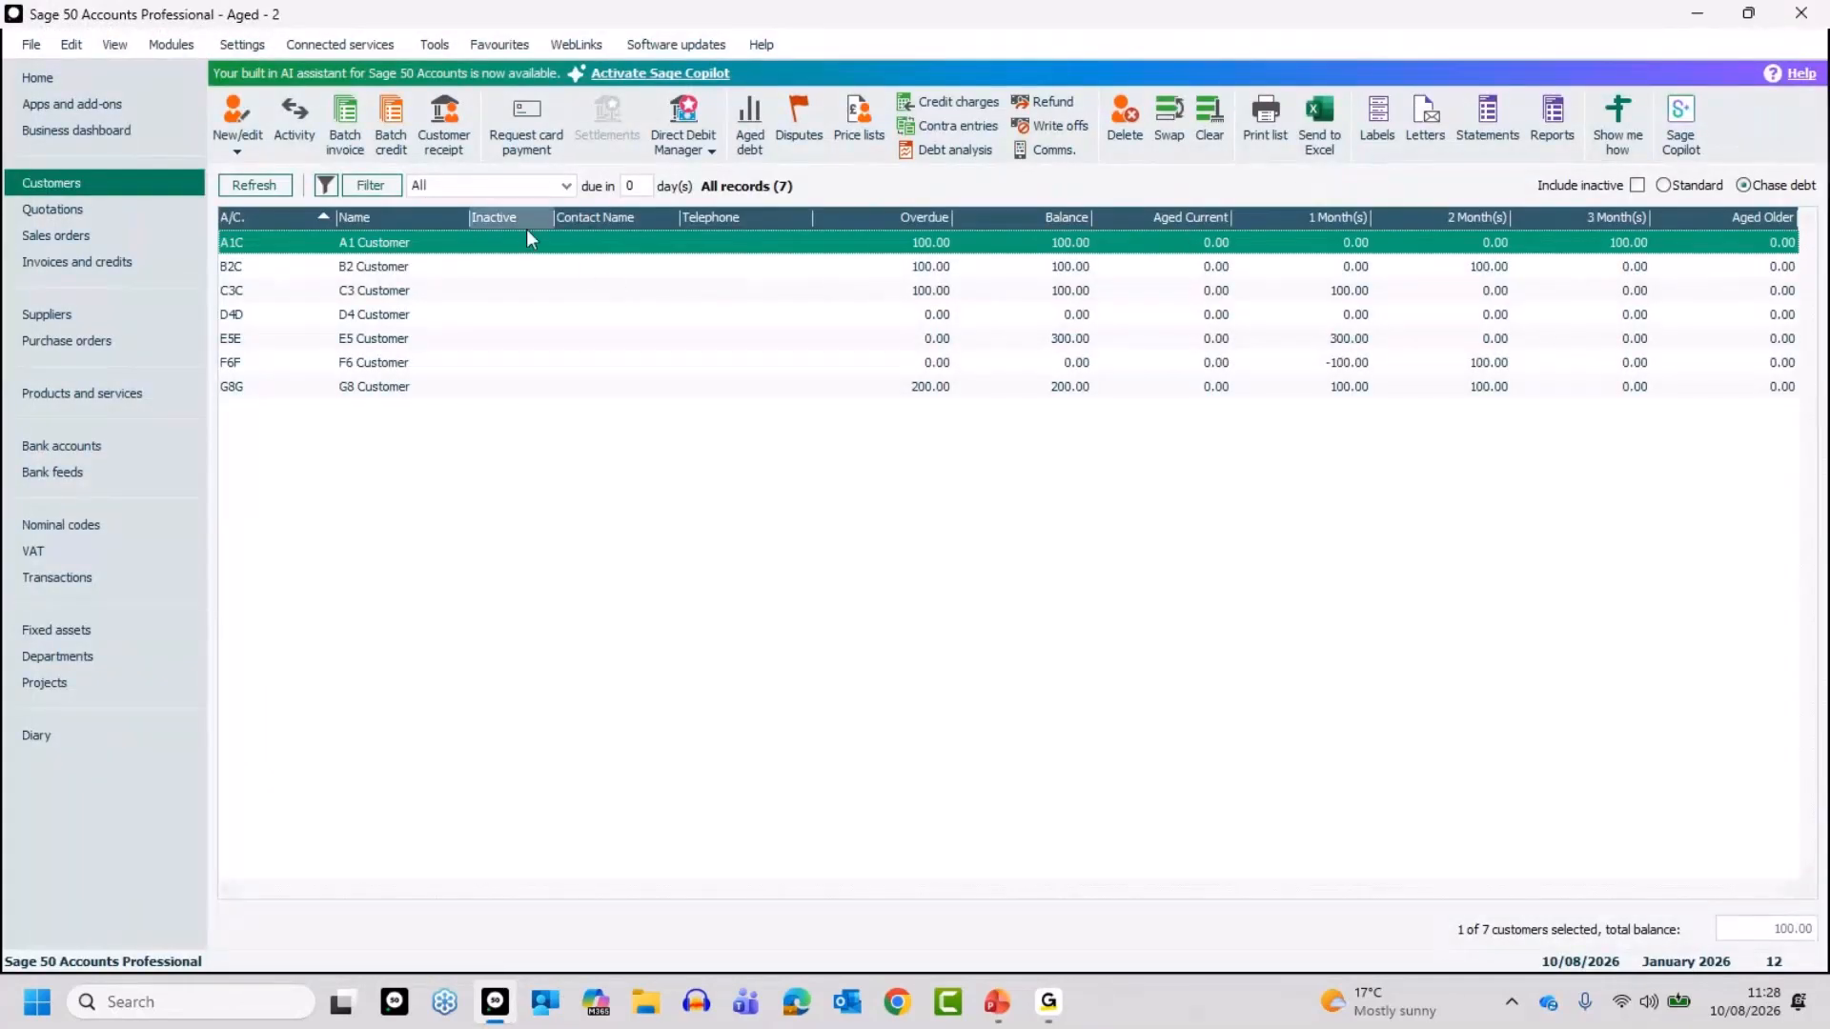
Record and save a customer receipt of 100.00 from A1 Customer against invoice 123 in the Bank Current Account, dated 10/08/2026.
{"action": "left_click", "coordinate": [445, 129]}
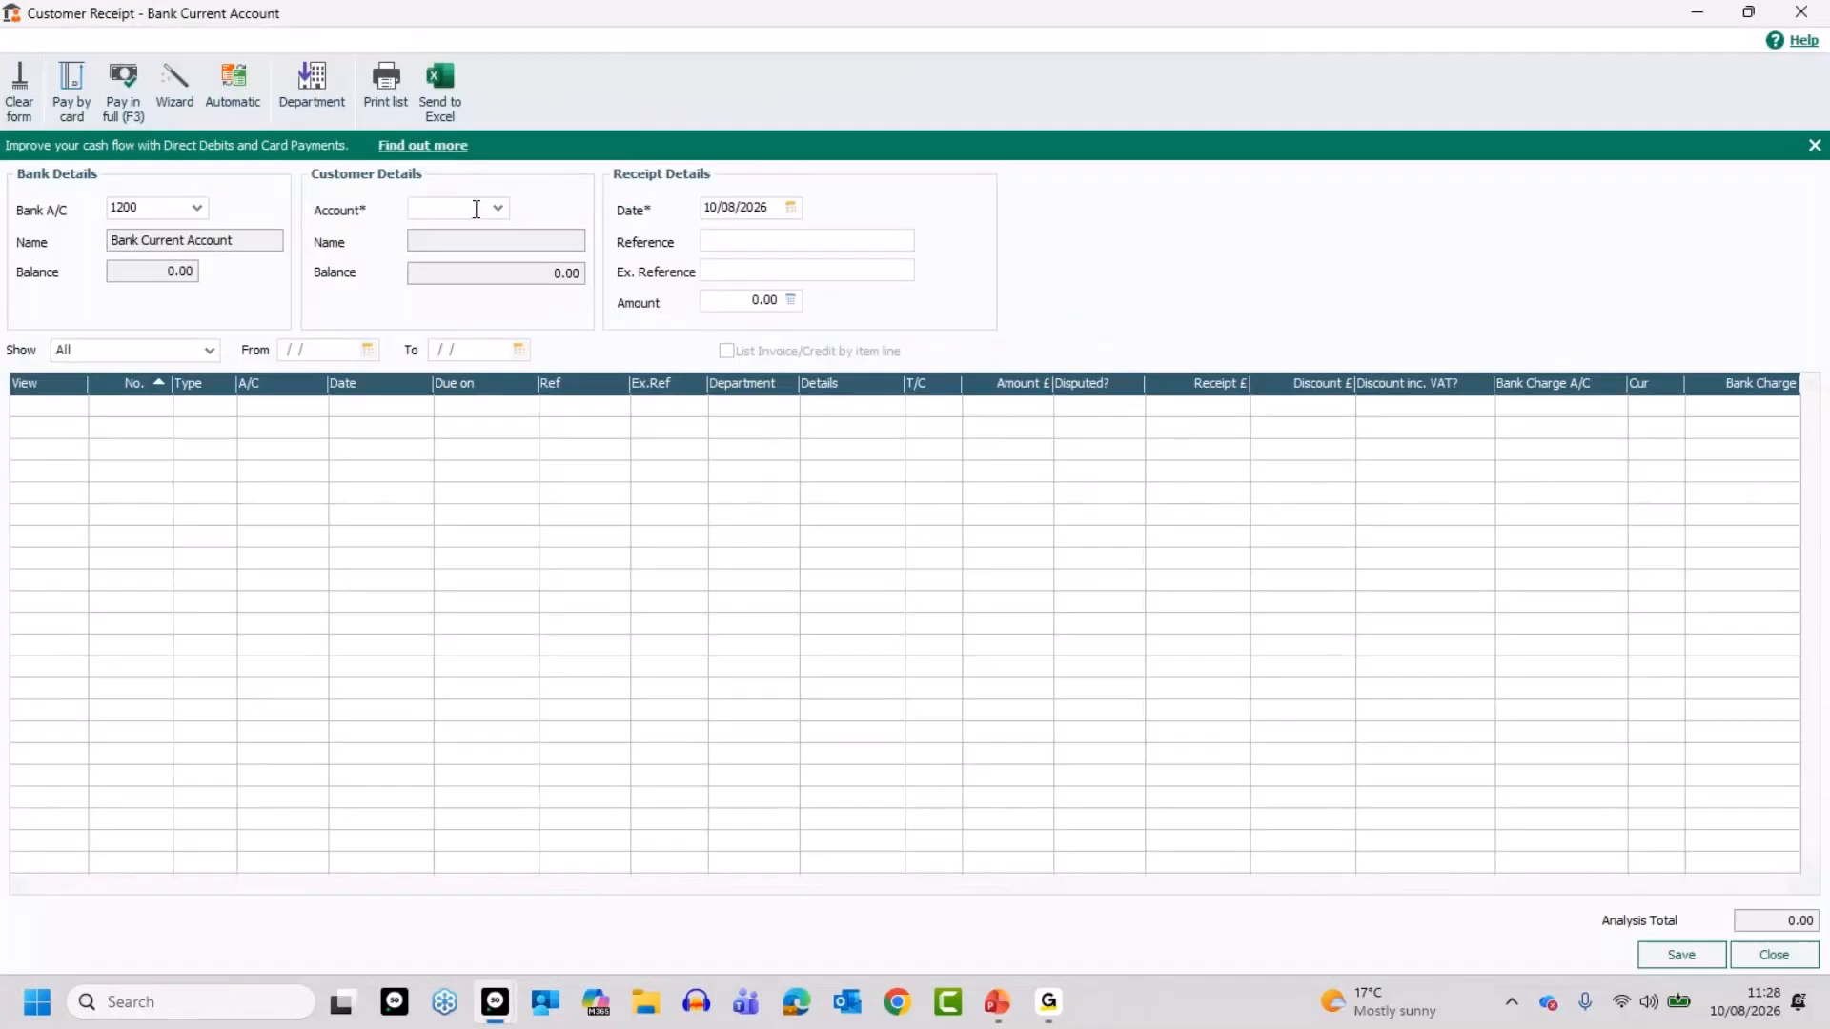
{"action": "left_click", "coordinate": [498, 208]}
{"action": "double_click", "coordinate": [522, 363]}
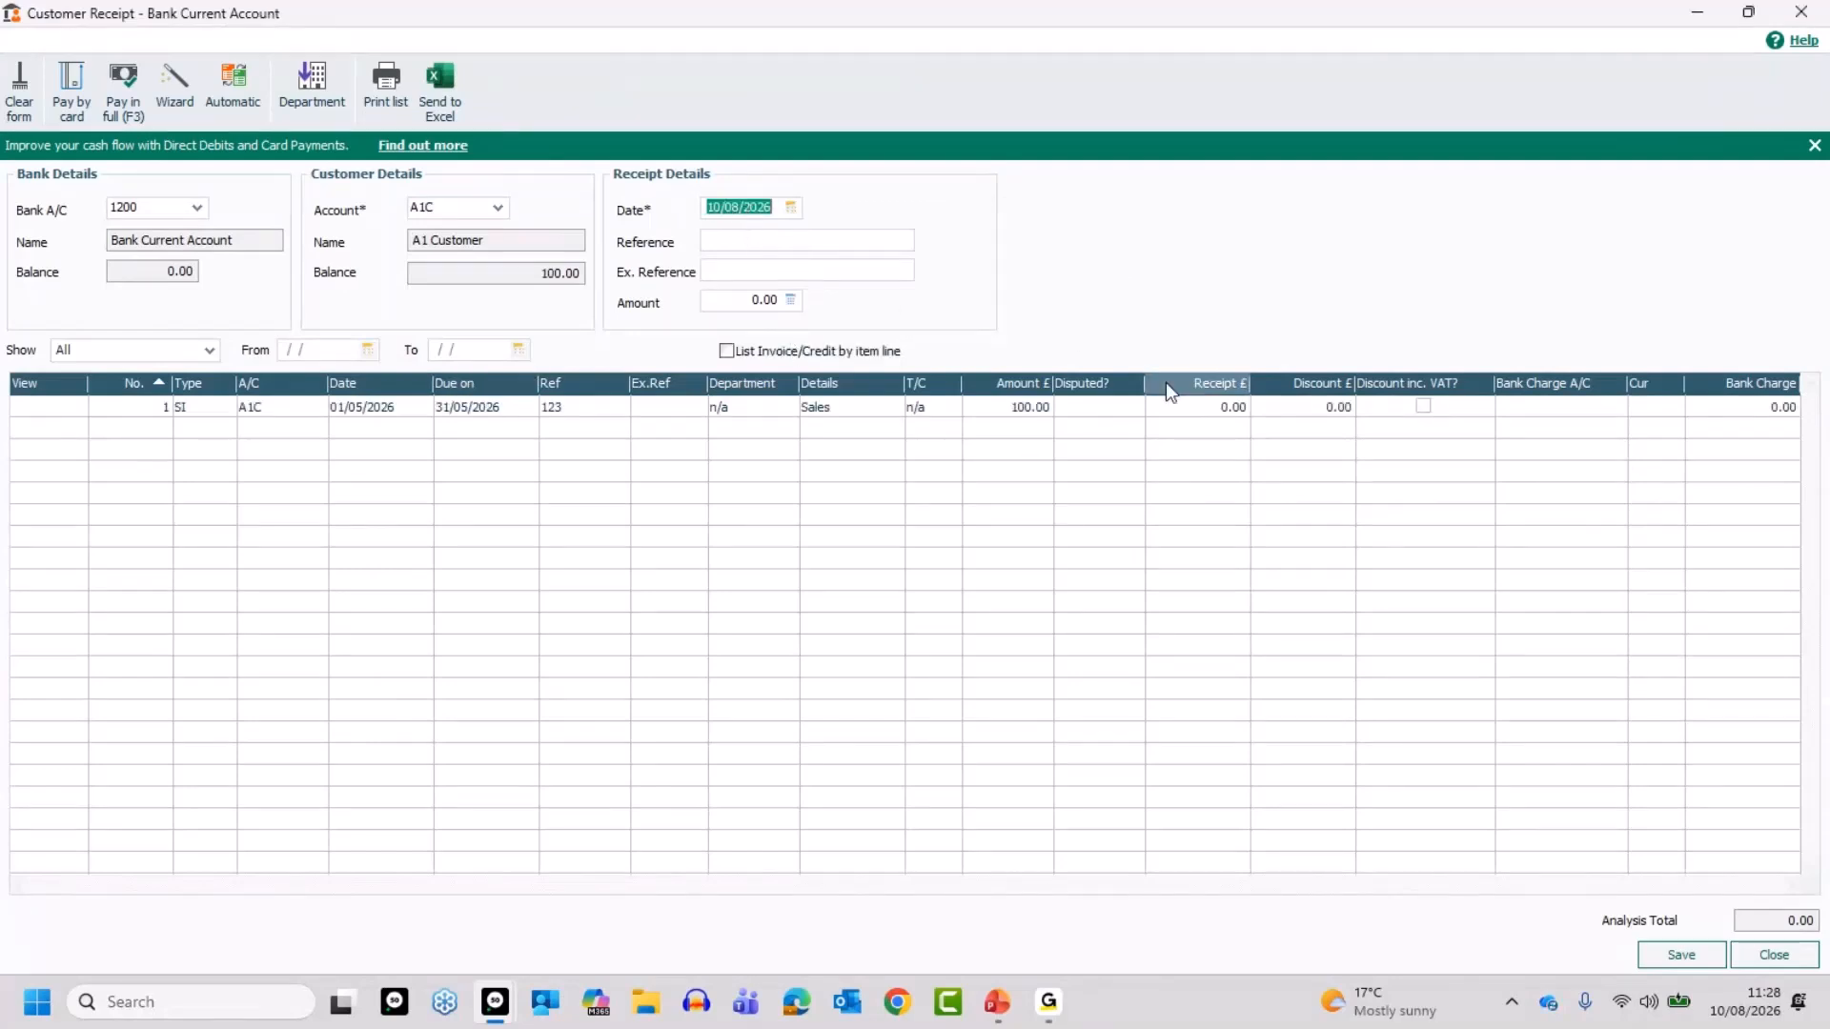
{"action": "left_click", "coordinate": [1199, 404]}
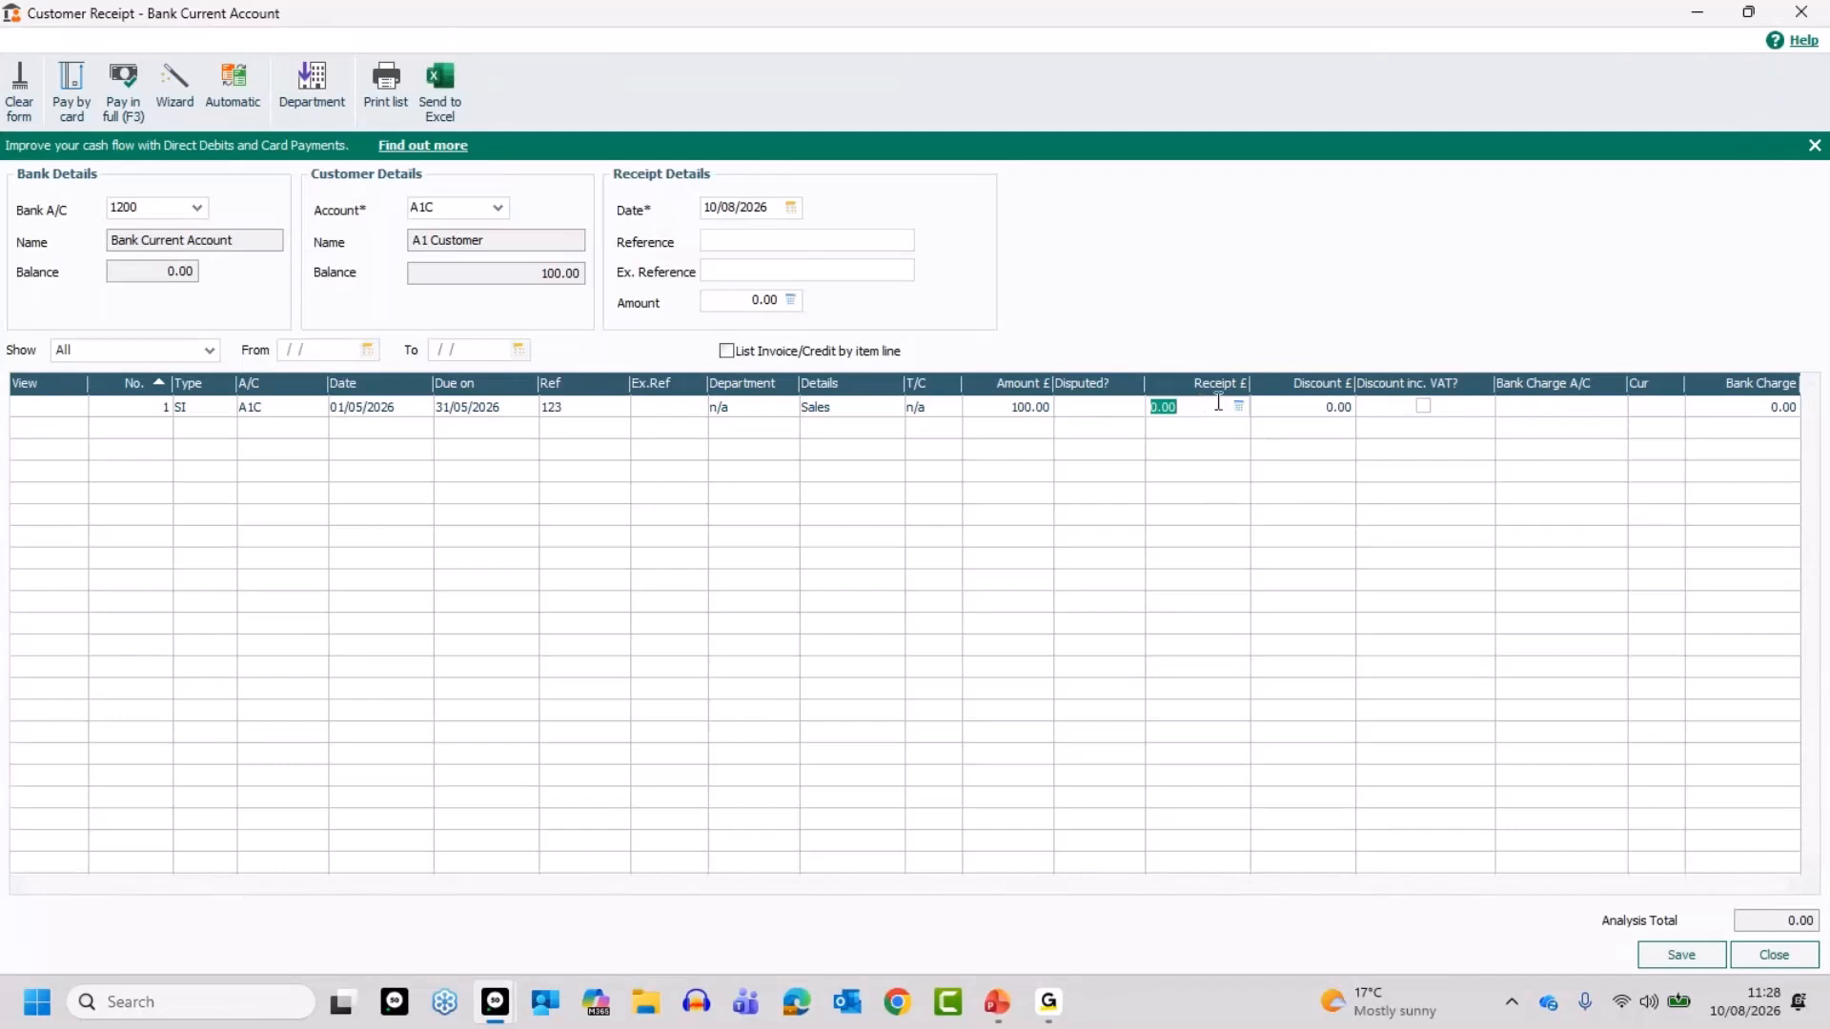
{"action": "type", "text": "100"}
{"action": "left_click", "coordinate": [1679, 955]}
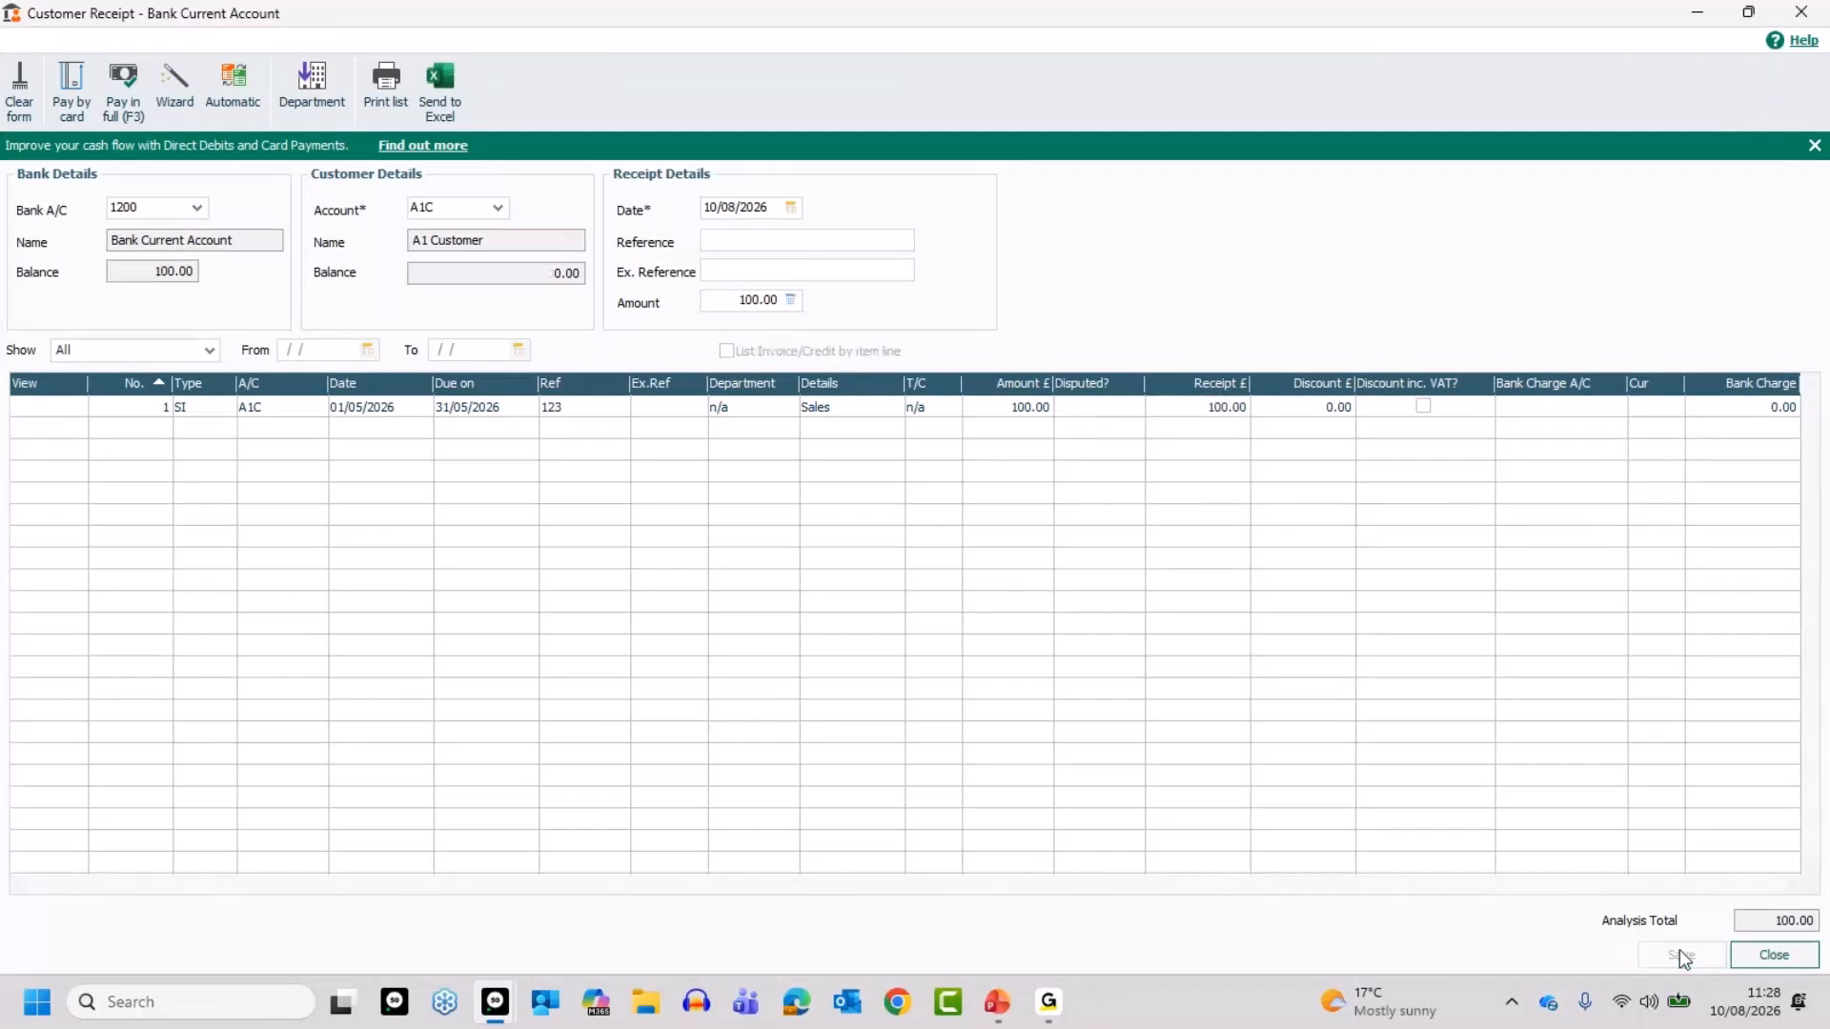
{"action": "left_click", "coordinate": [1774, 955]}
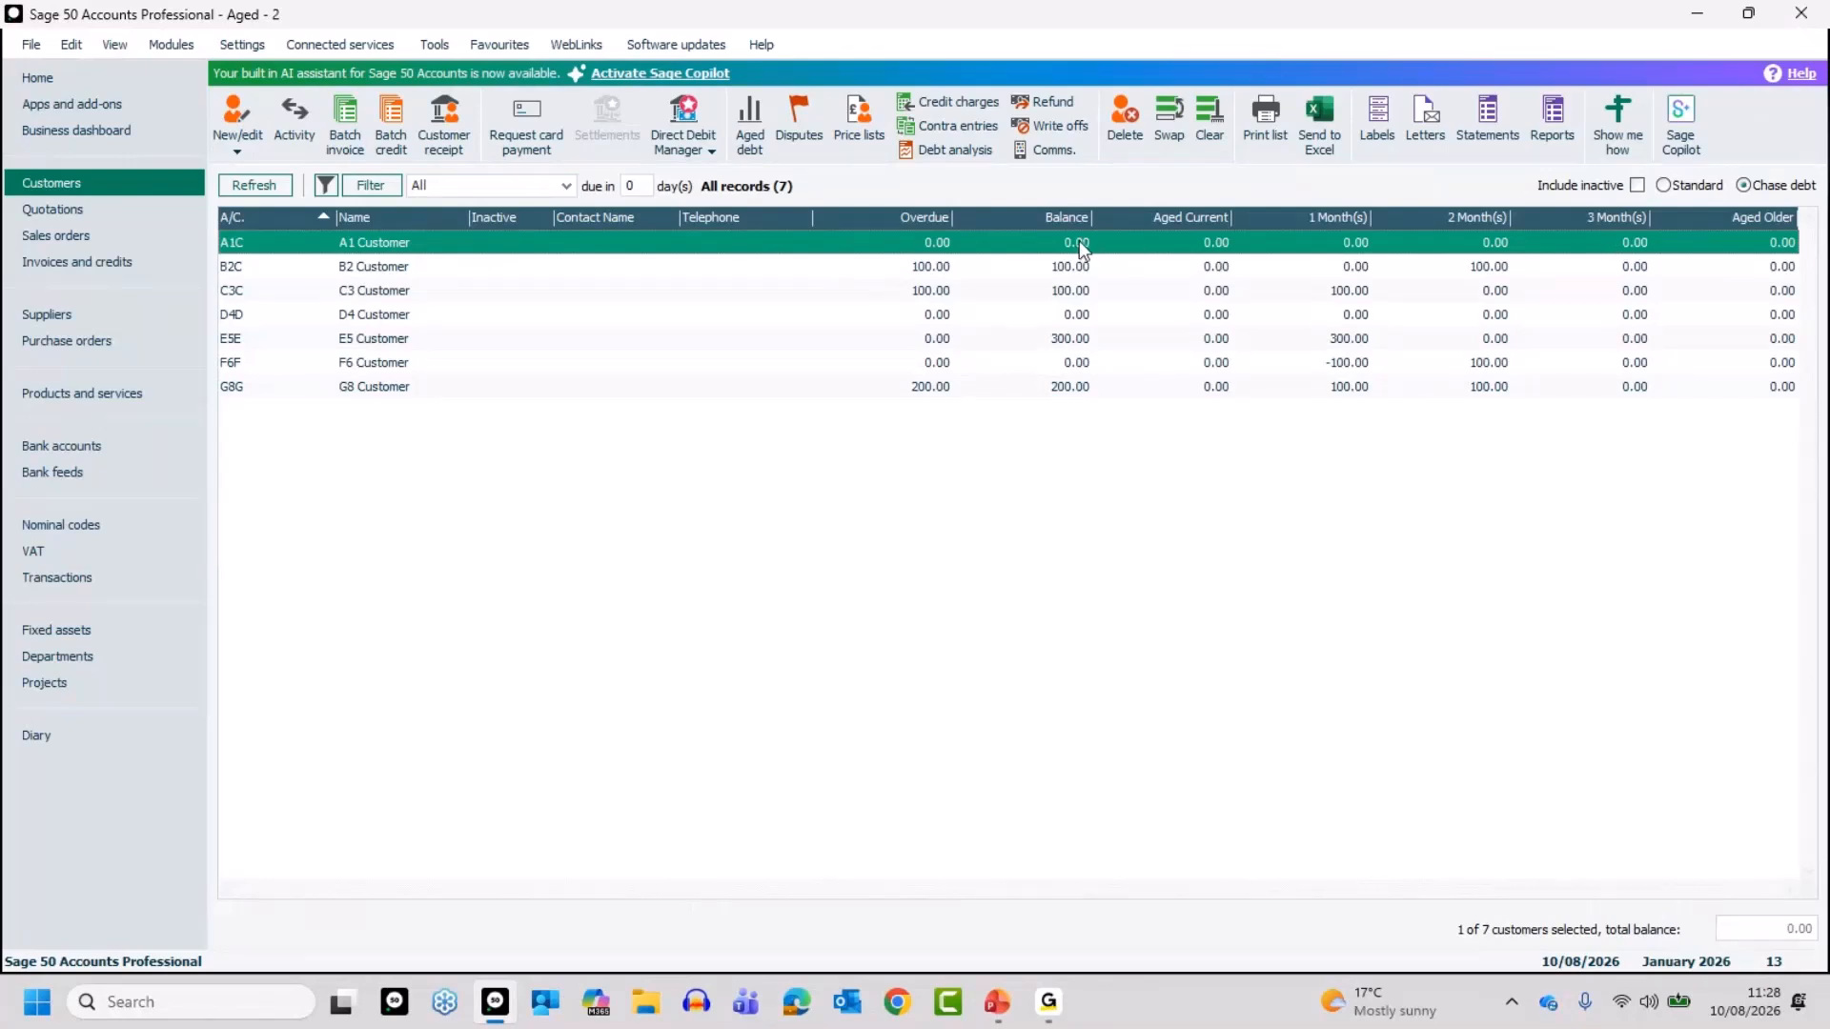
In the aged debtors reports, make Aged Debtors Analysis (Contacts) a favourite and remove (Detailed) and (Drillable) from the favourites.
{"action": "left_click", "coordinate": [1551, 122]}
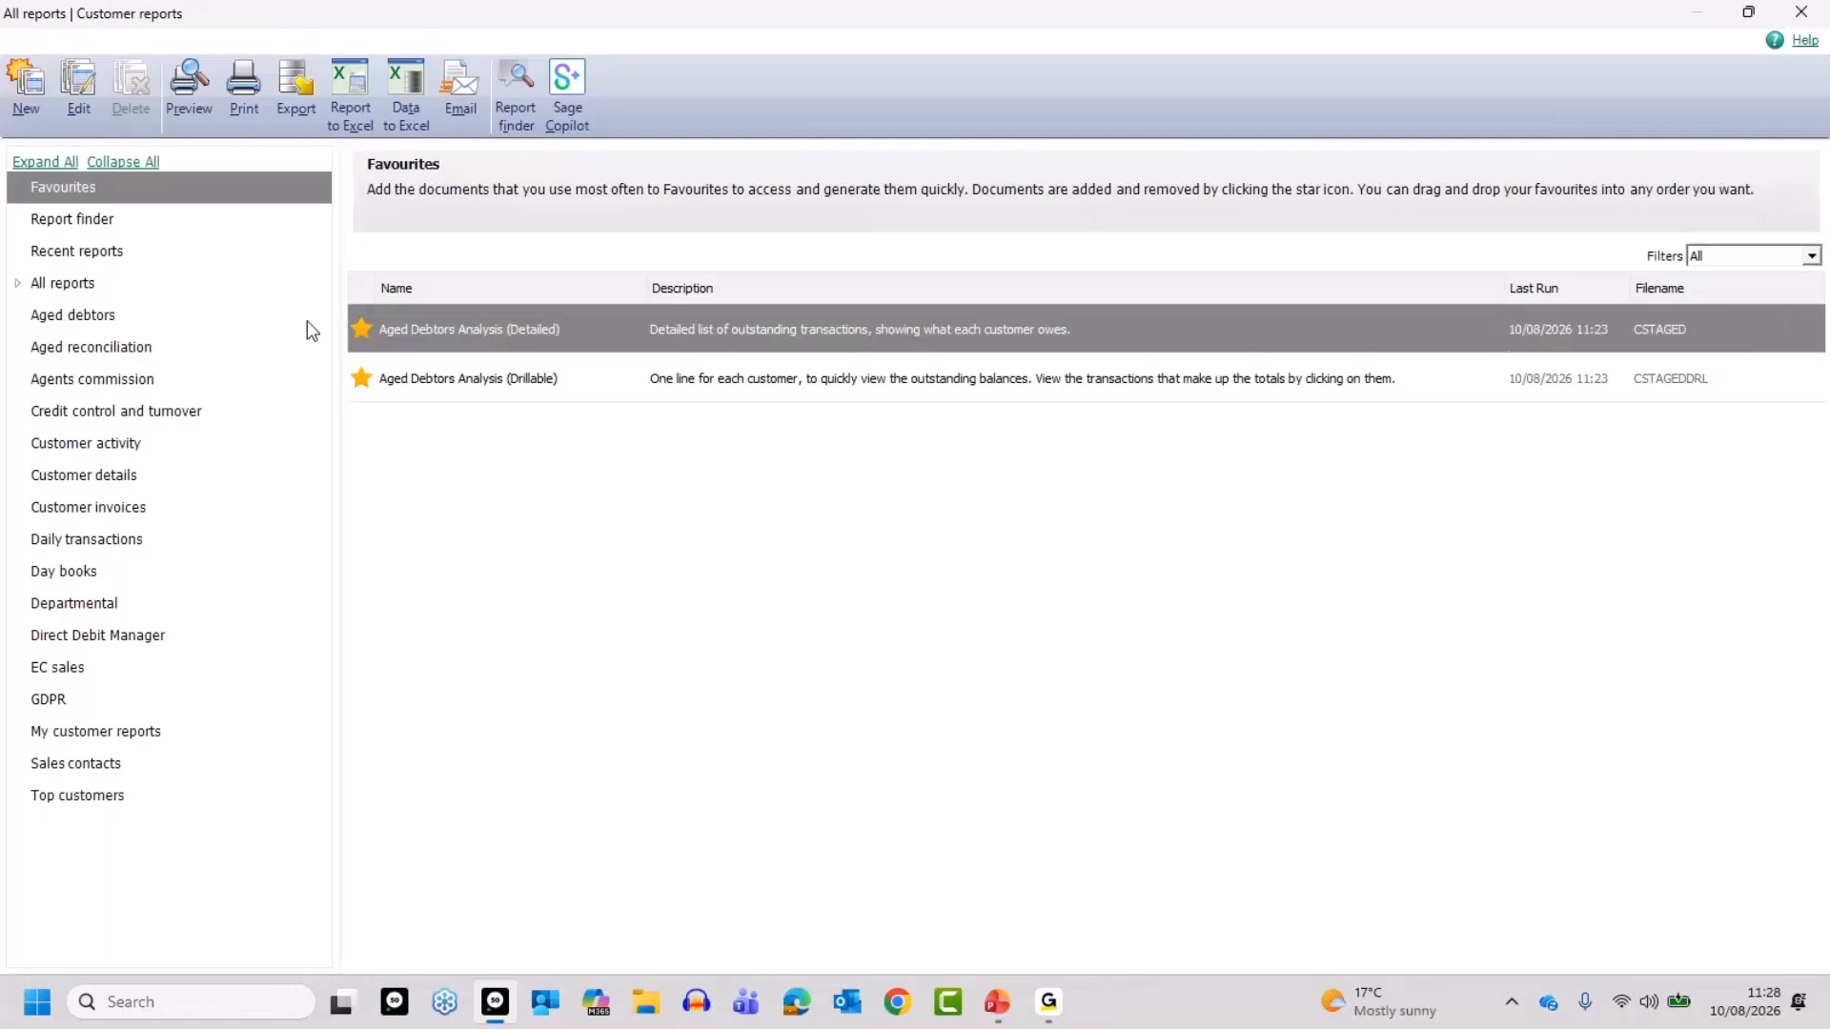
{"action": "left_click", "coordinate": [91, 320]}
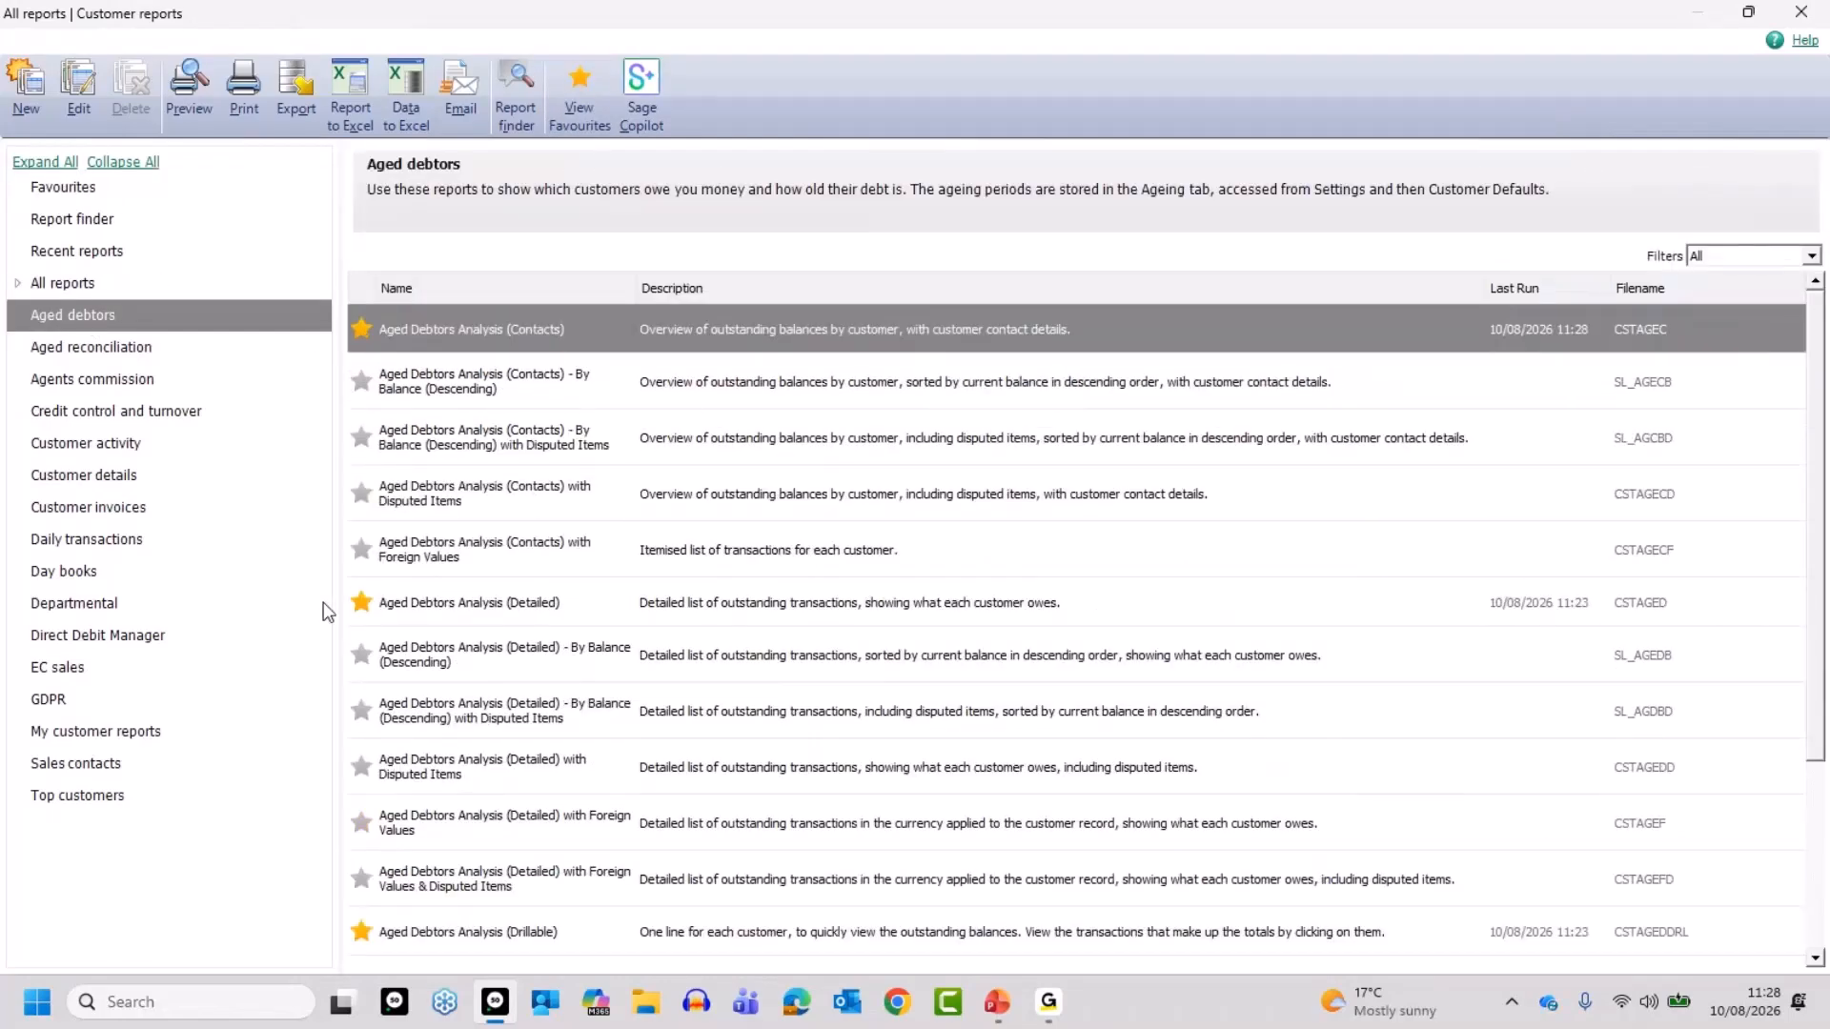
{"action": "left_click", "coordinate": [375, 934]}
Try to preview the Aged Debtors Analysis (Contacts) report for A1 Customer with the report date 31/07/2026, leaving later payments included.
{"action": "left_click", "coordinate": [796, 333]}
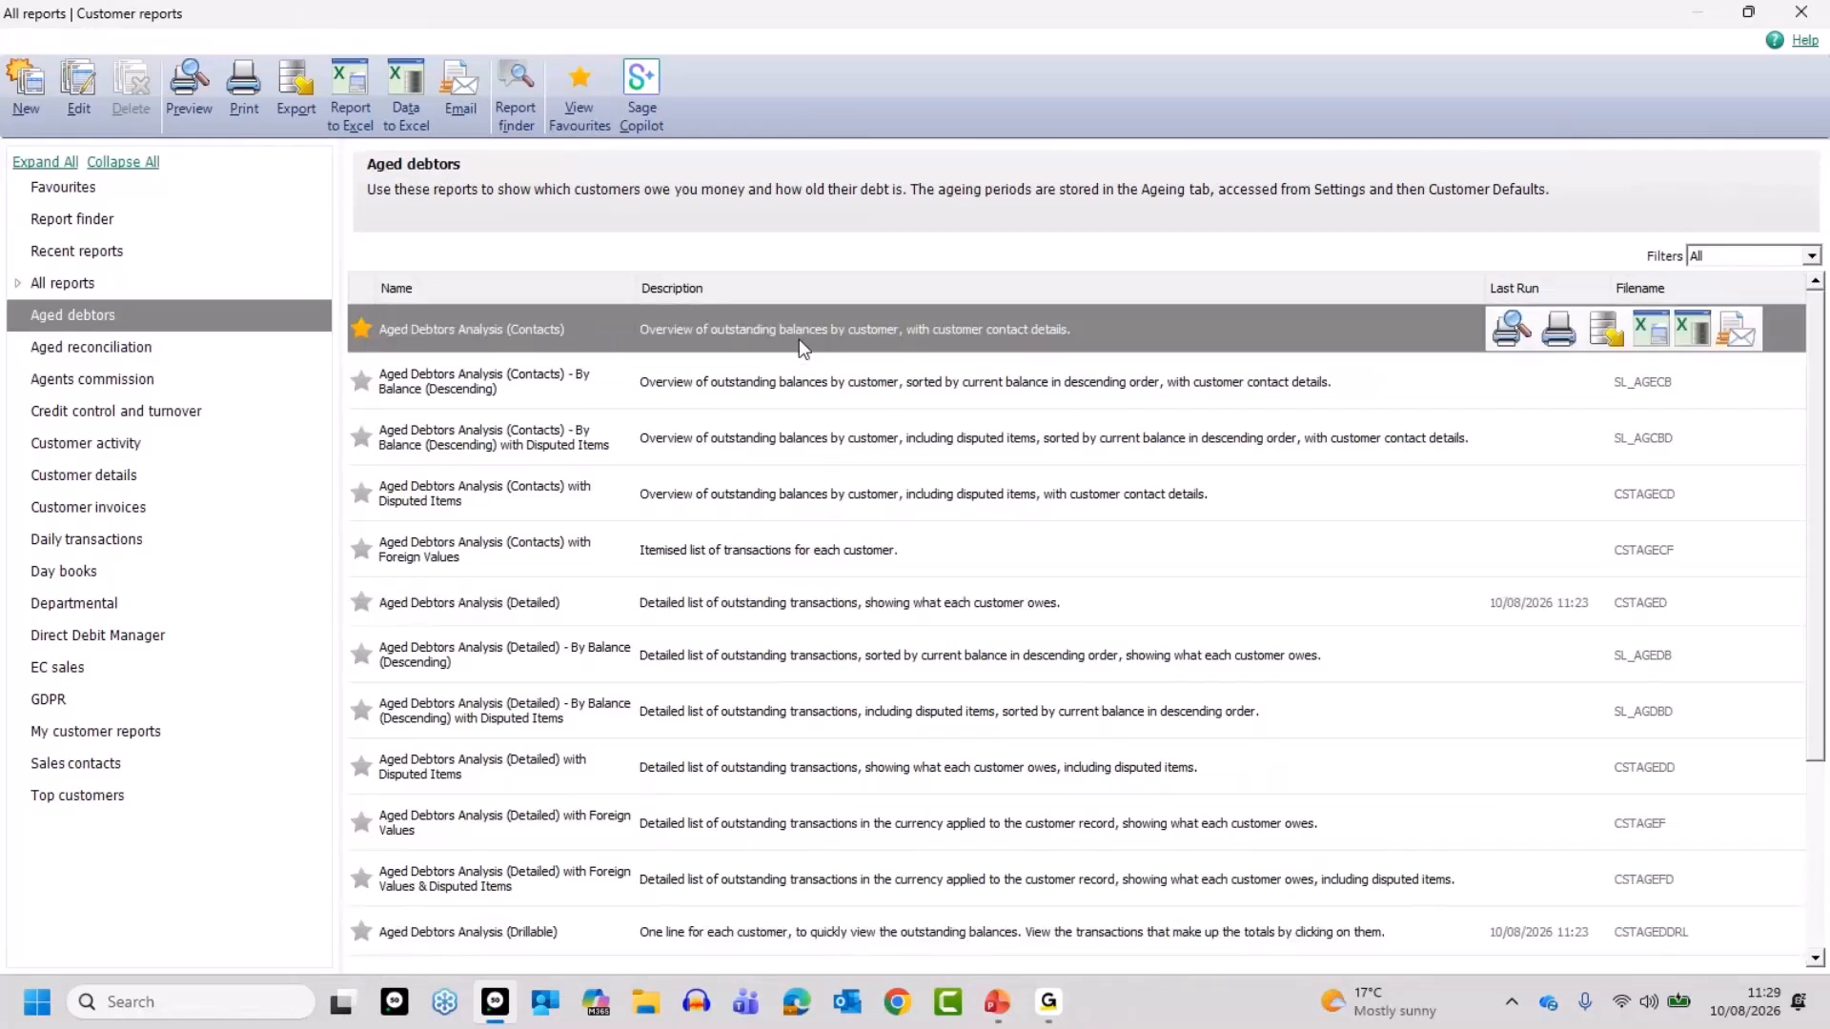
{"action": "left_click", "coordinate": [1511, 329]}
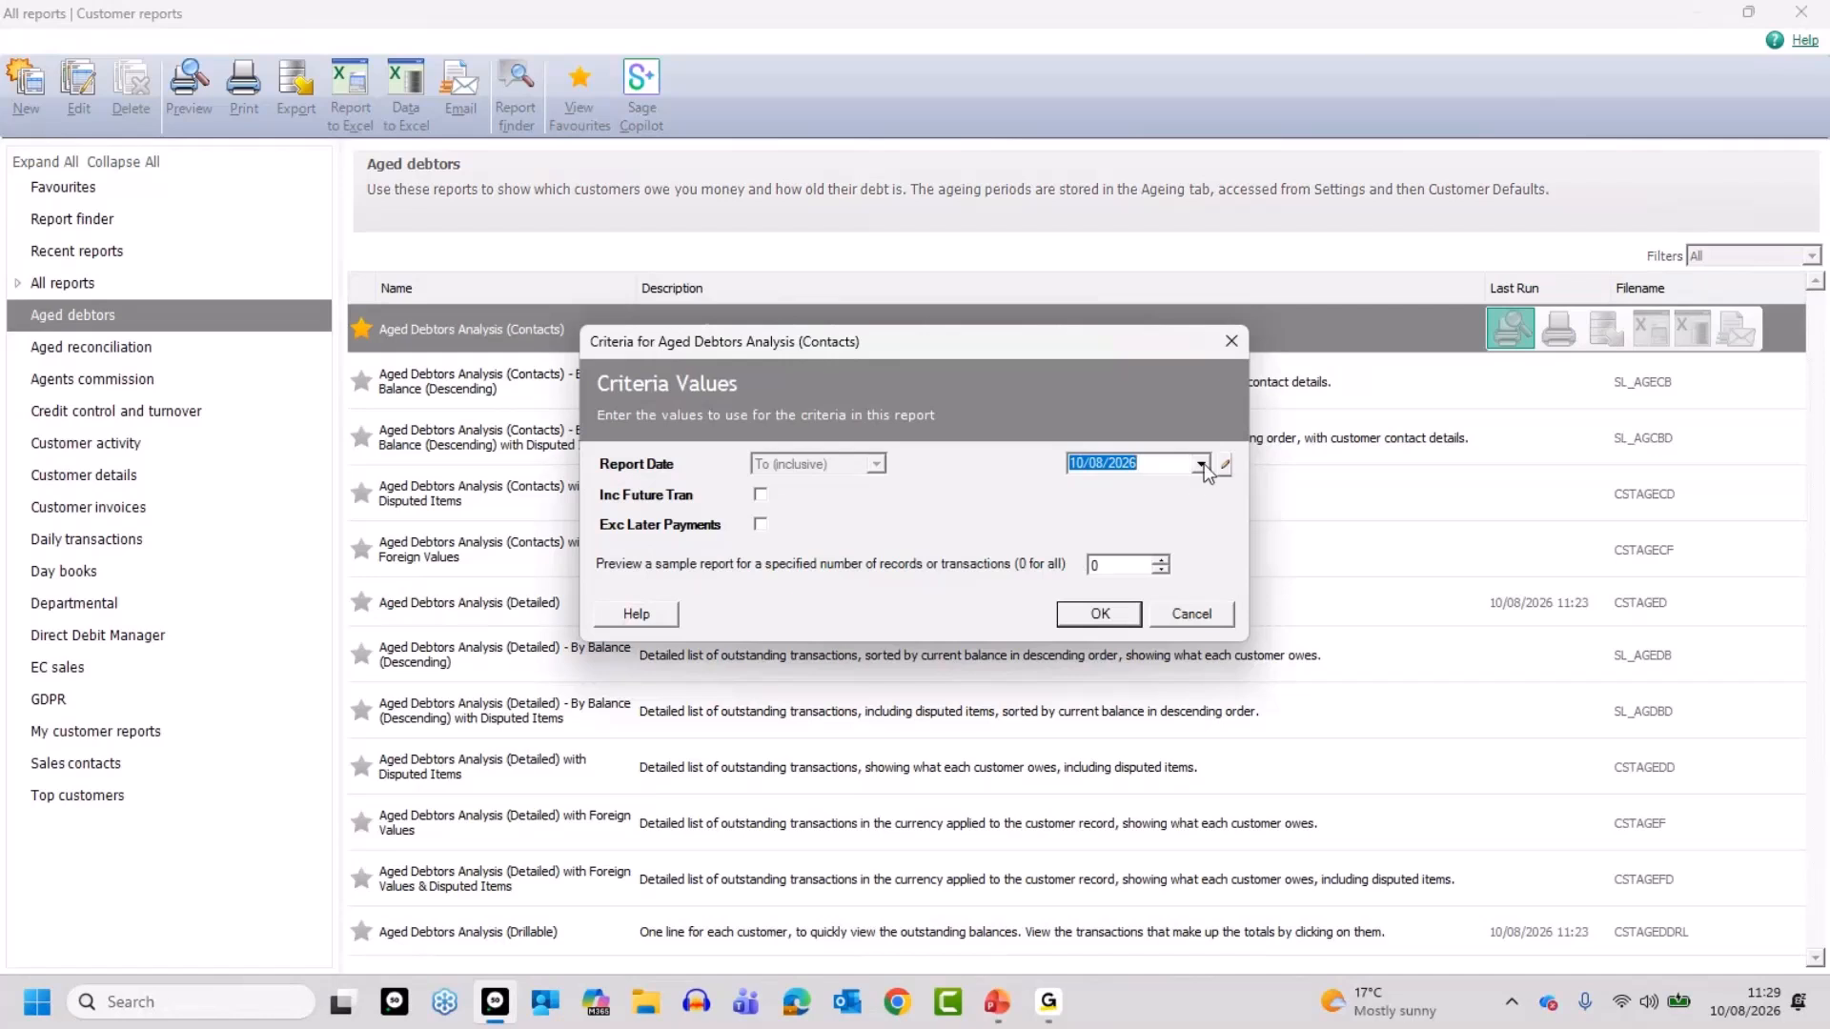
{"action": "left_click", "coordinate": [1201, 465]}
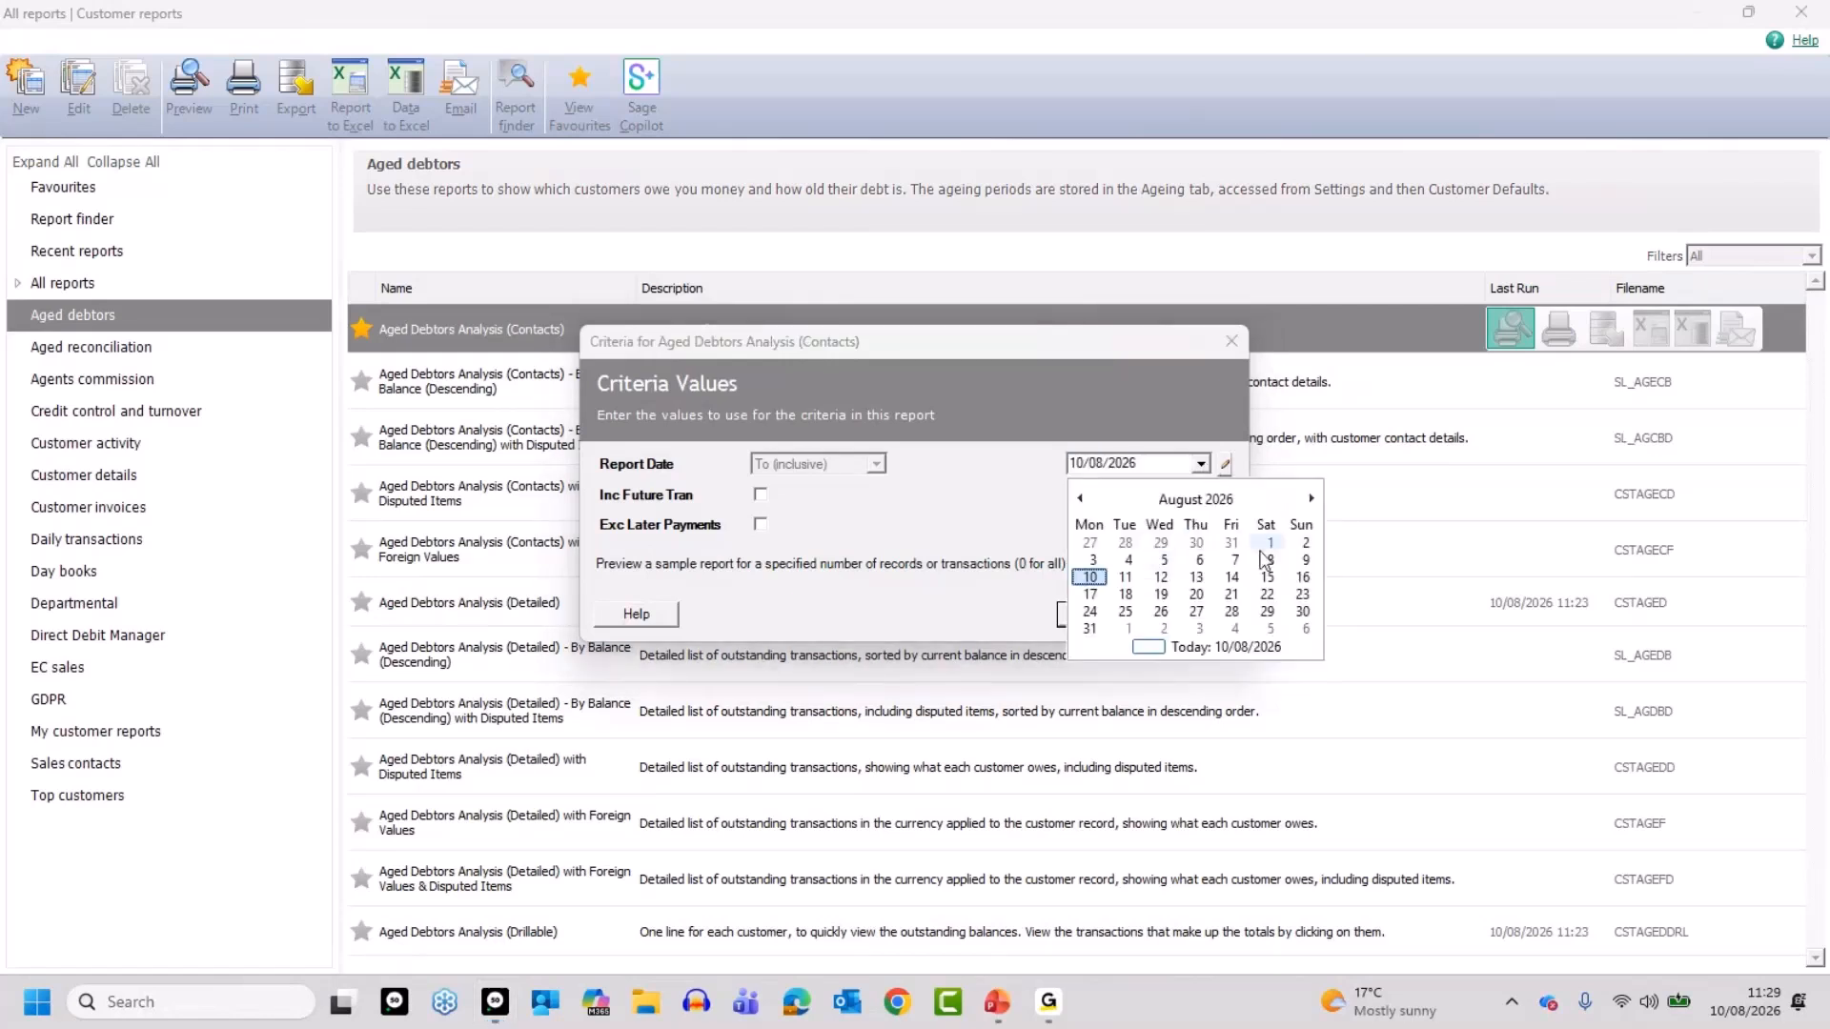
{"action": "left_click", "coordinate": [1081, 497]}
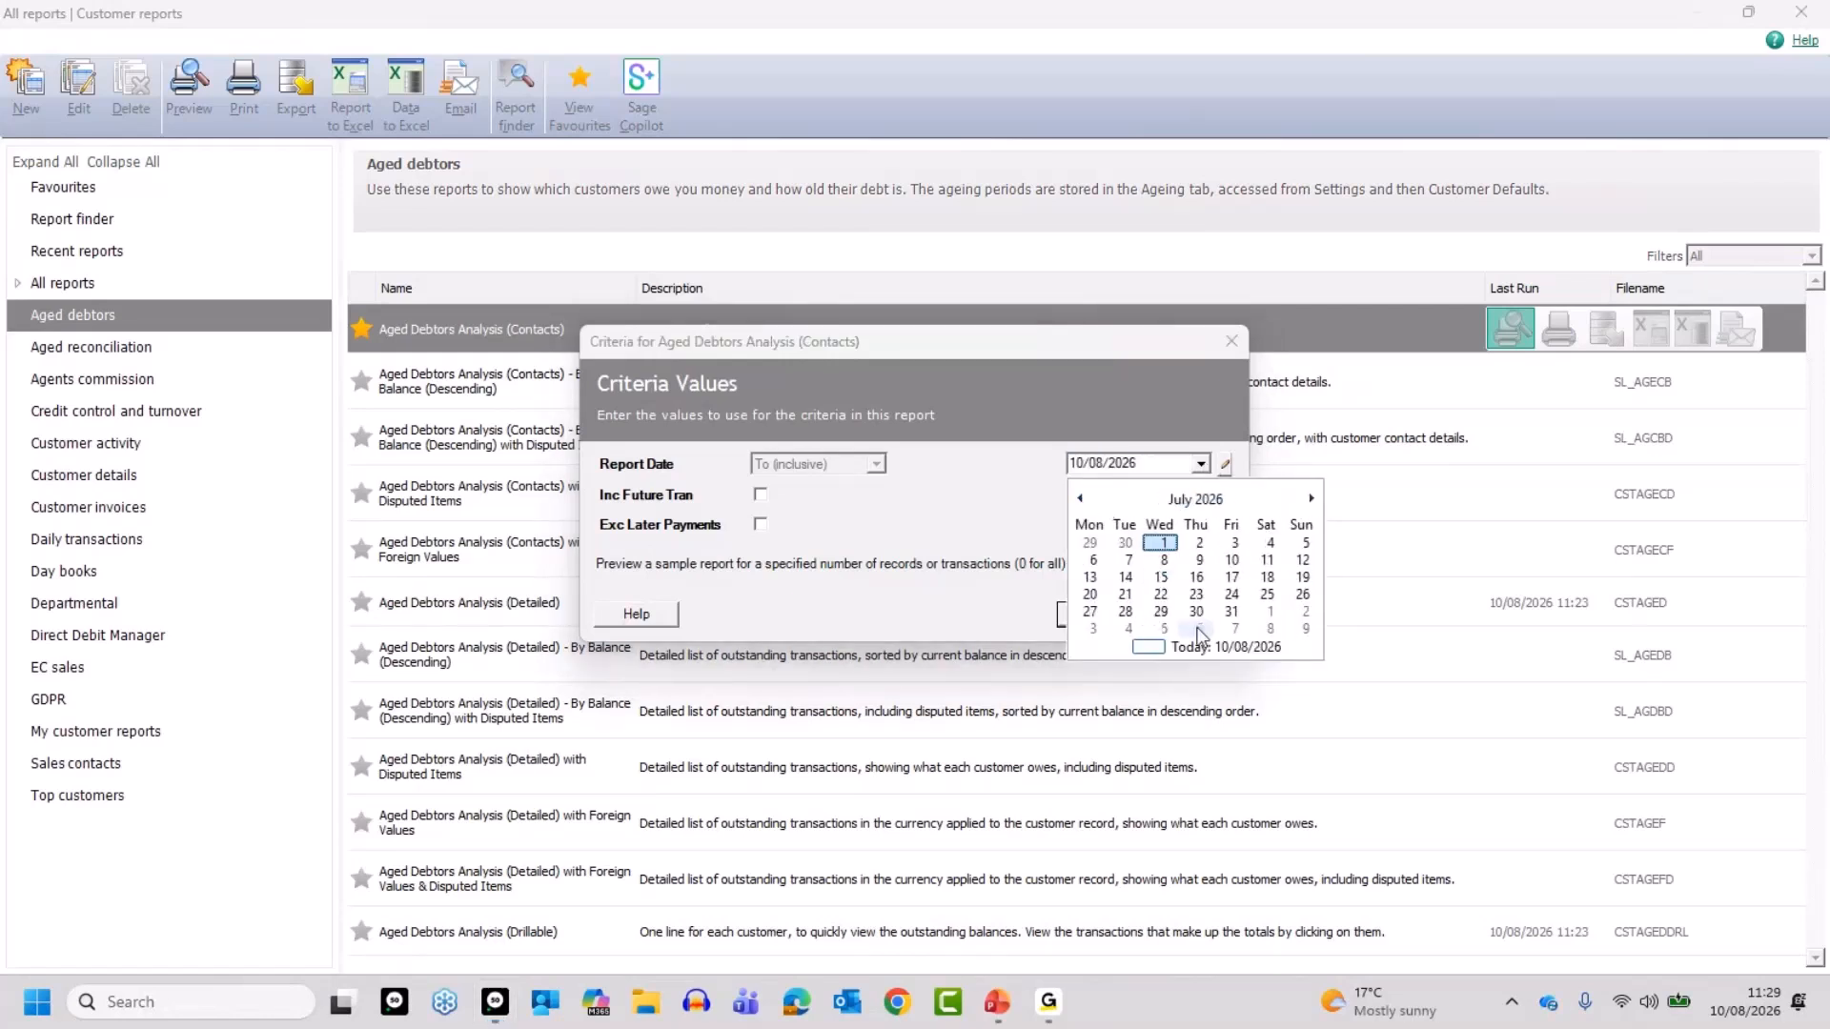
{"action": "left_click", "coordinate": [1231, 611]}
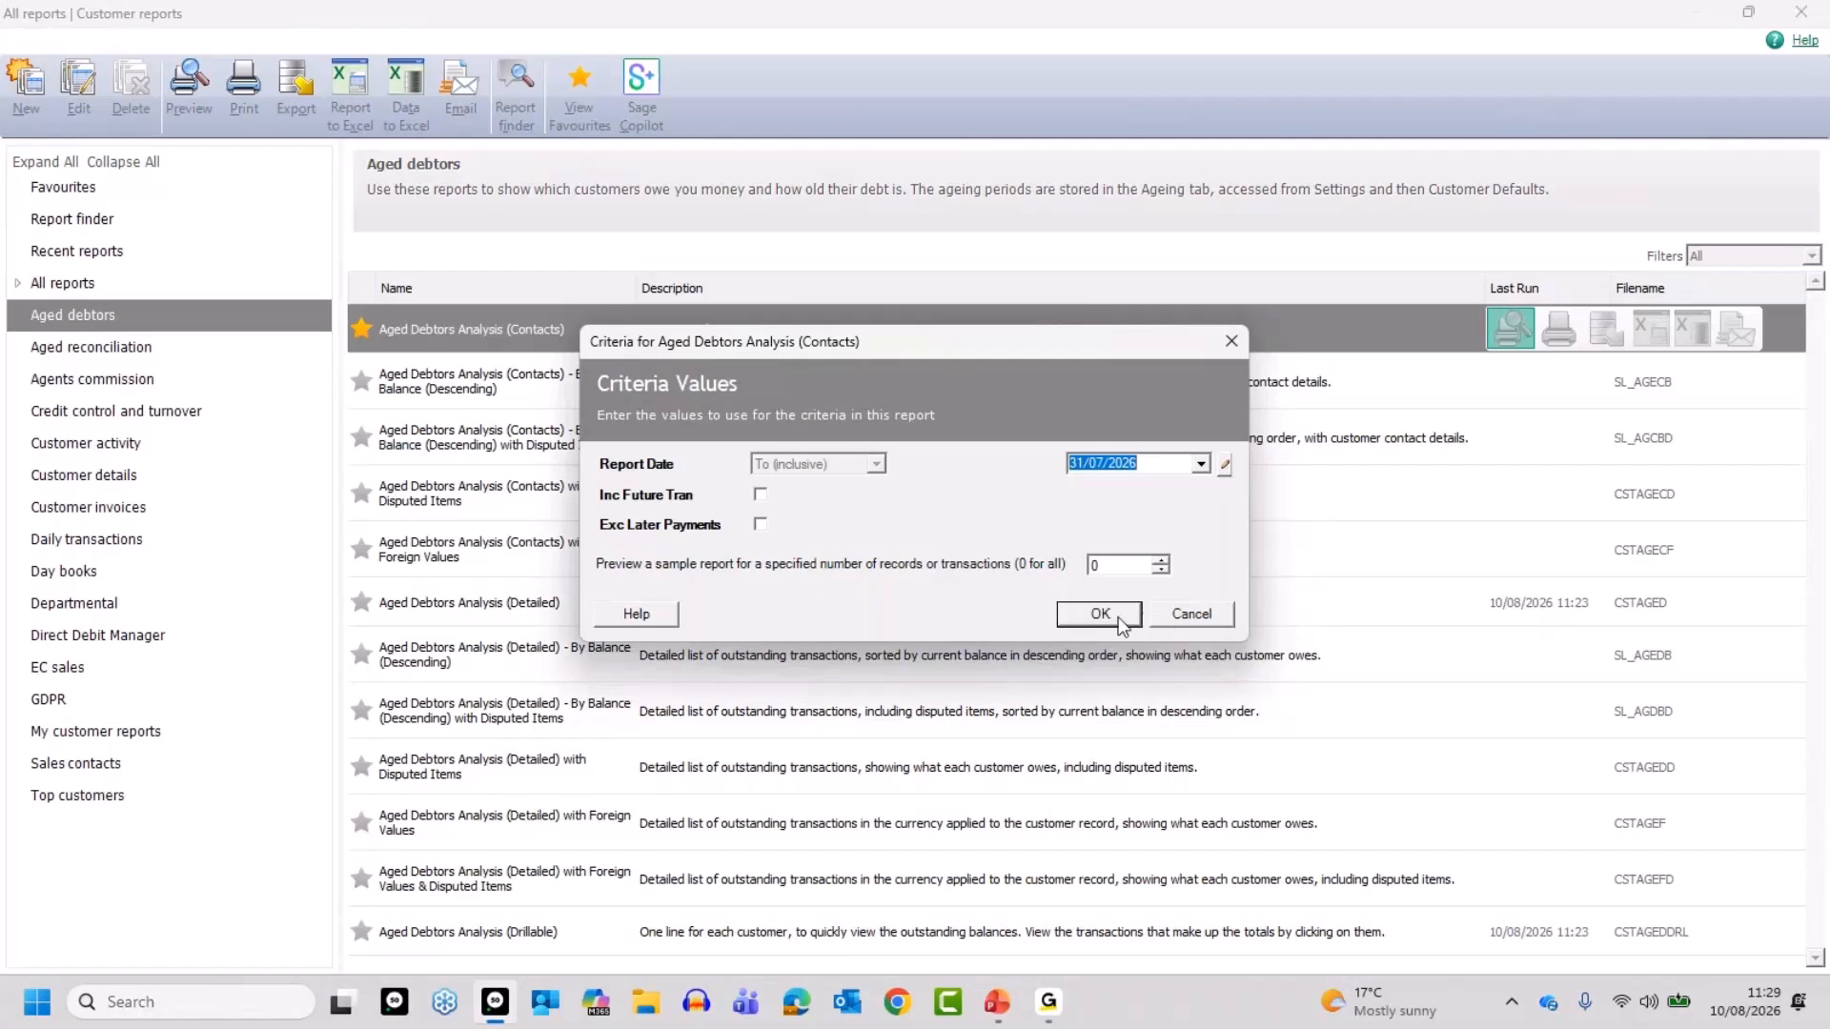
{"action": "left_click", "coordinate": [1119, 619]}
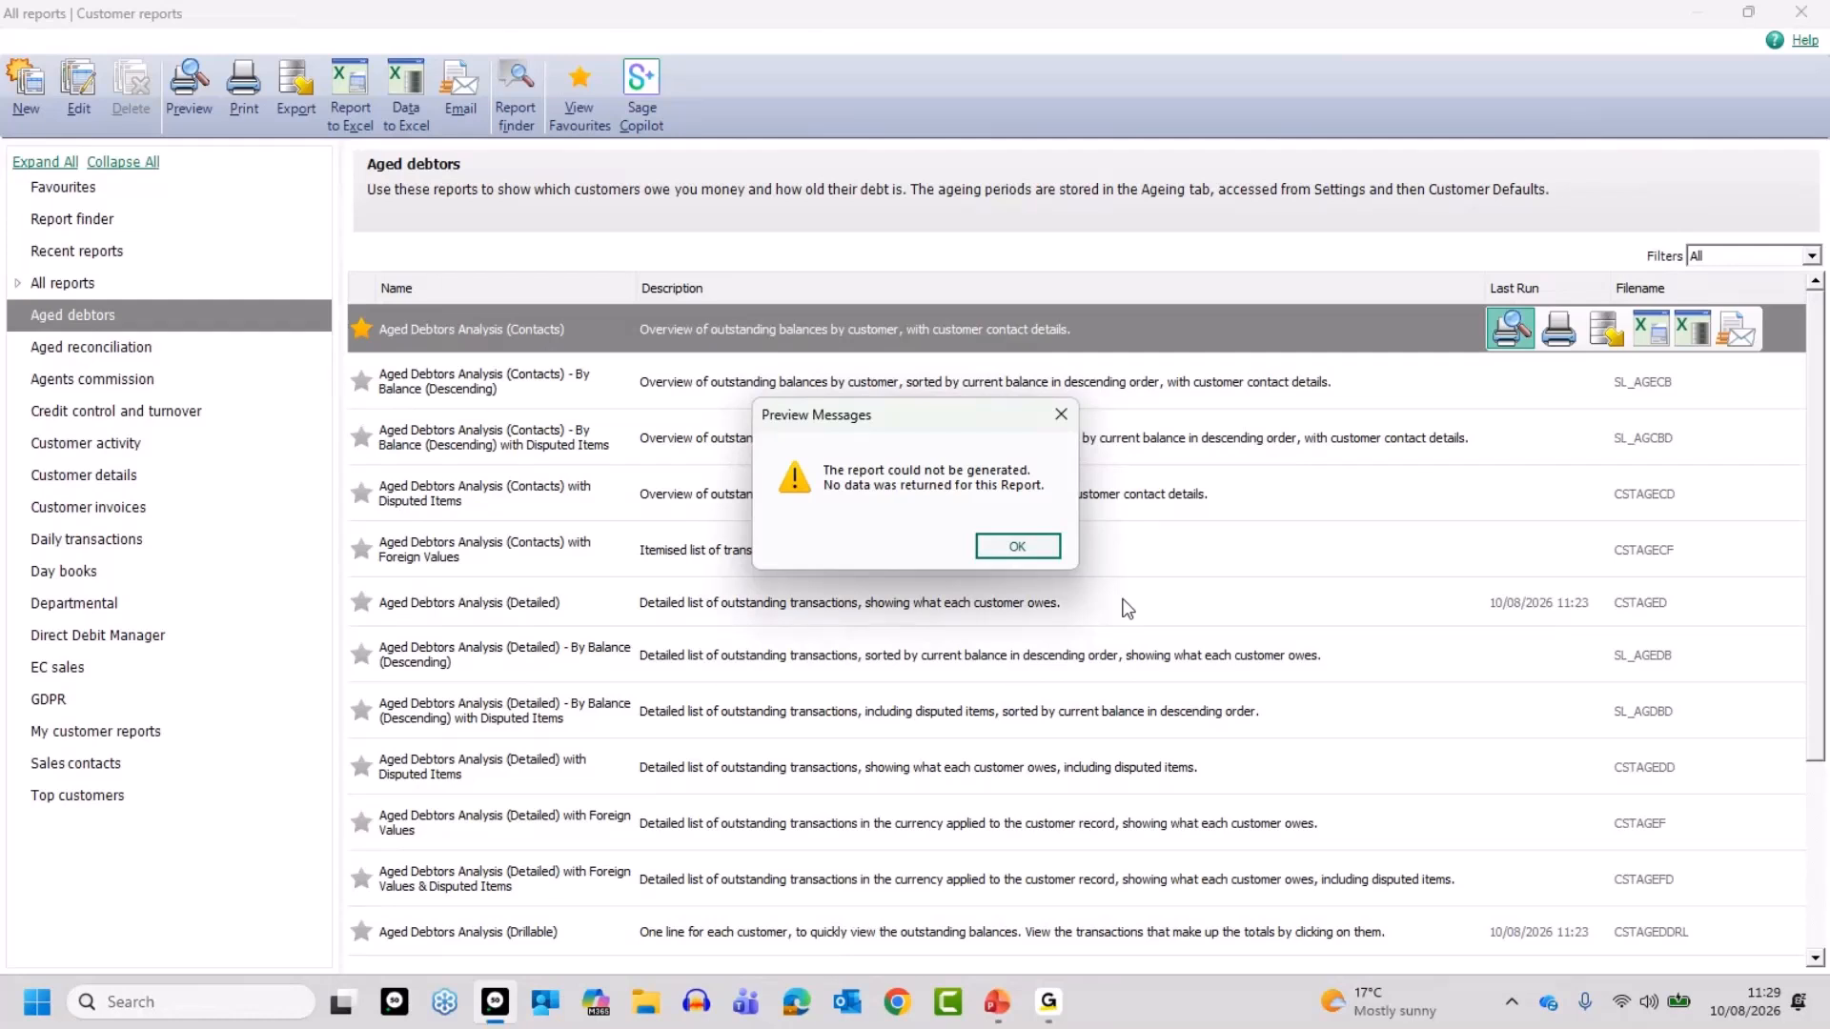
{"action": "left_click", "coordinate": [1029, 551]}
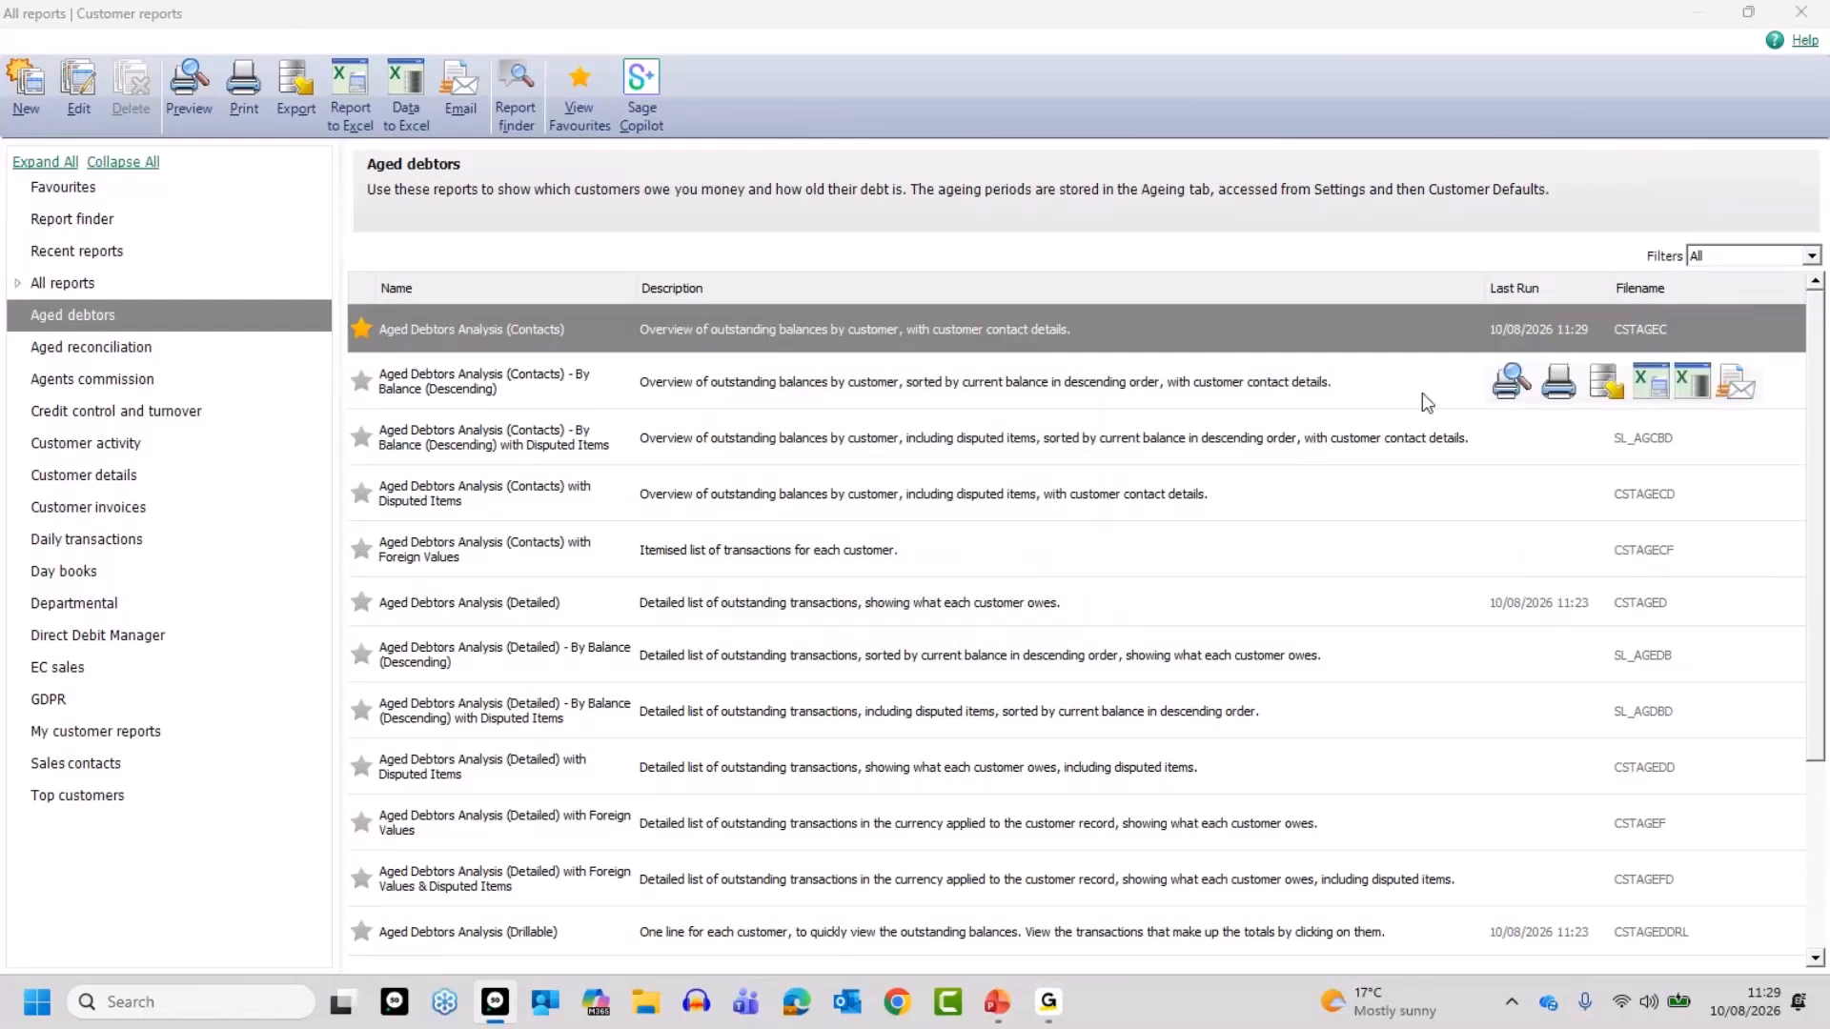
Preview the Aged Debtors Analysis (Contacts) report for A1 Customer to 31/07/2026 with later payments excluded.
{"action": "left_click", "coordinate": [1510, 329]}
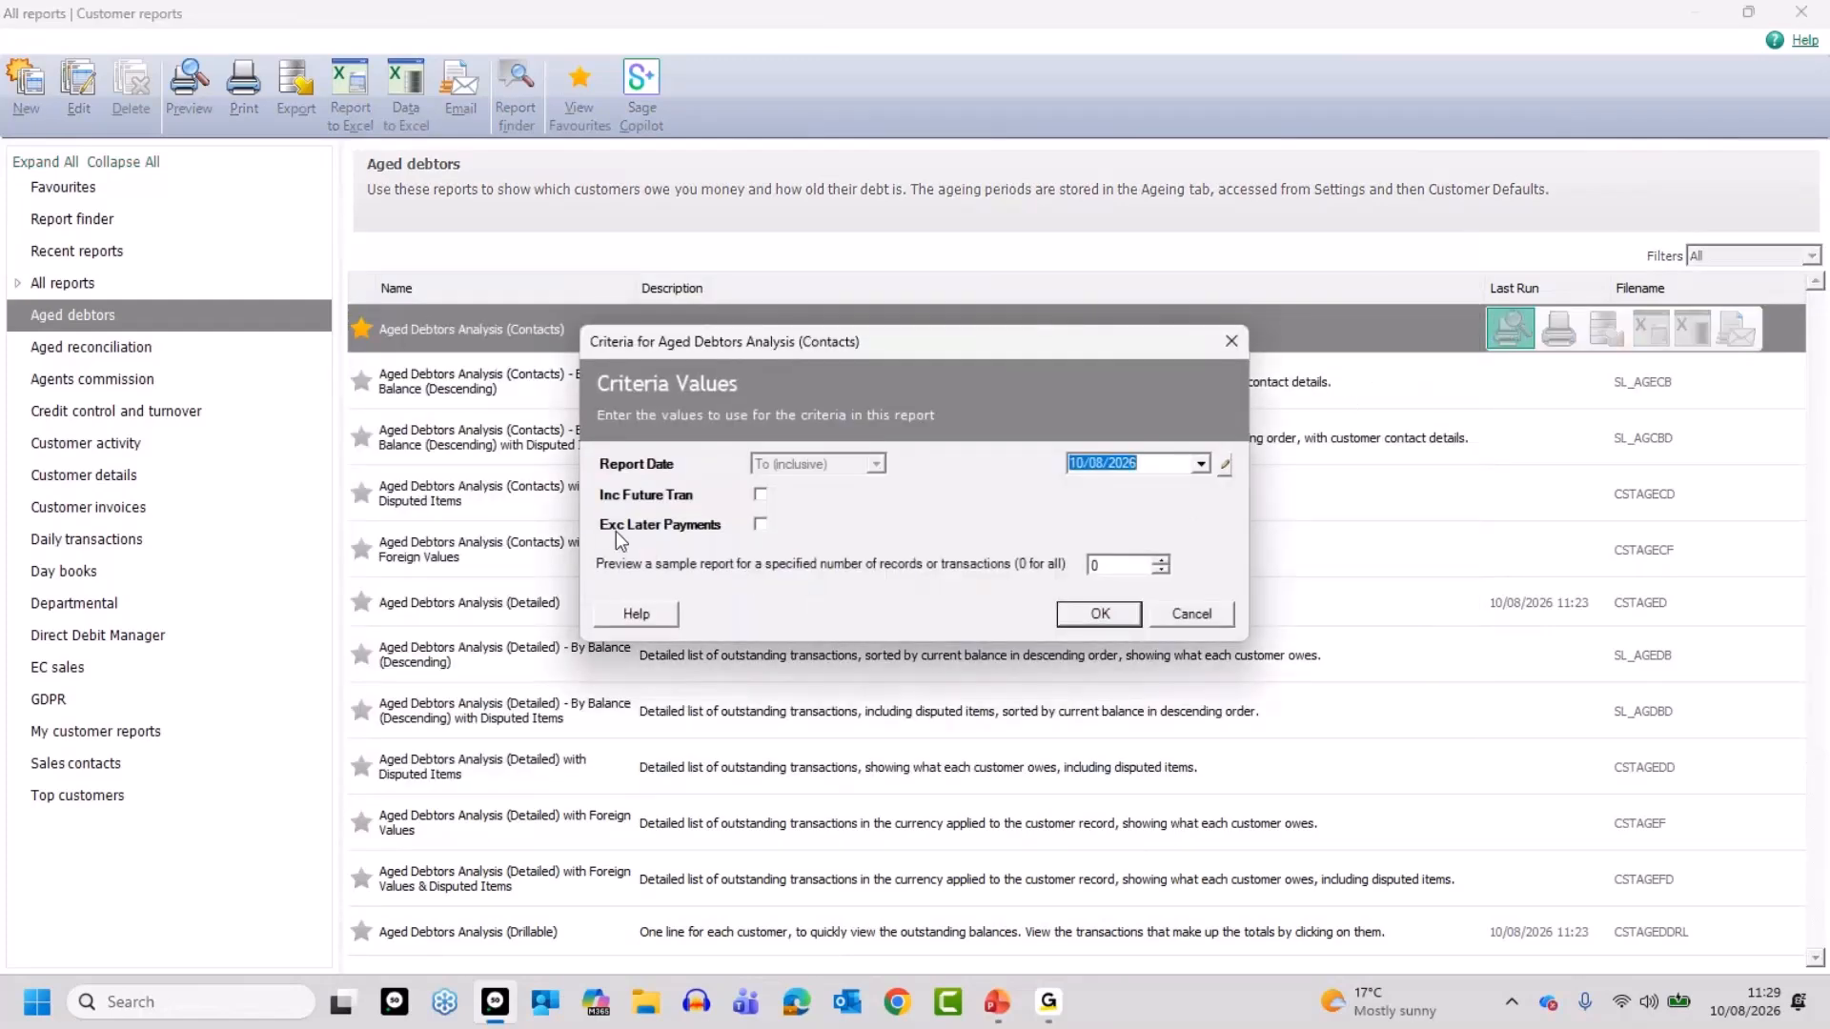
{"action": "left_click", "coordinate": [759, 523]}
{"action": "left_click", "coordinate": [1201, 464]}
{"action": "left_click", "coordinate": [1082, 499]}
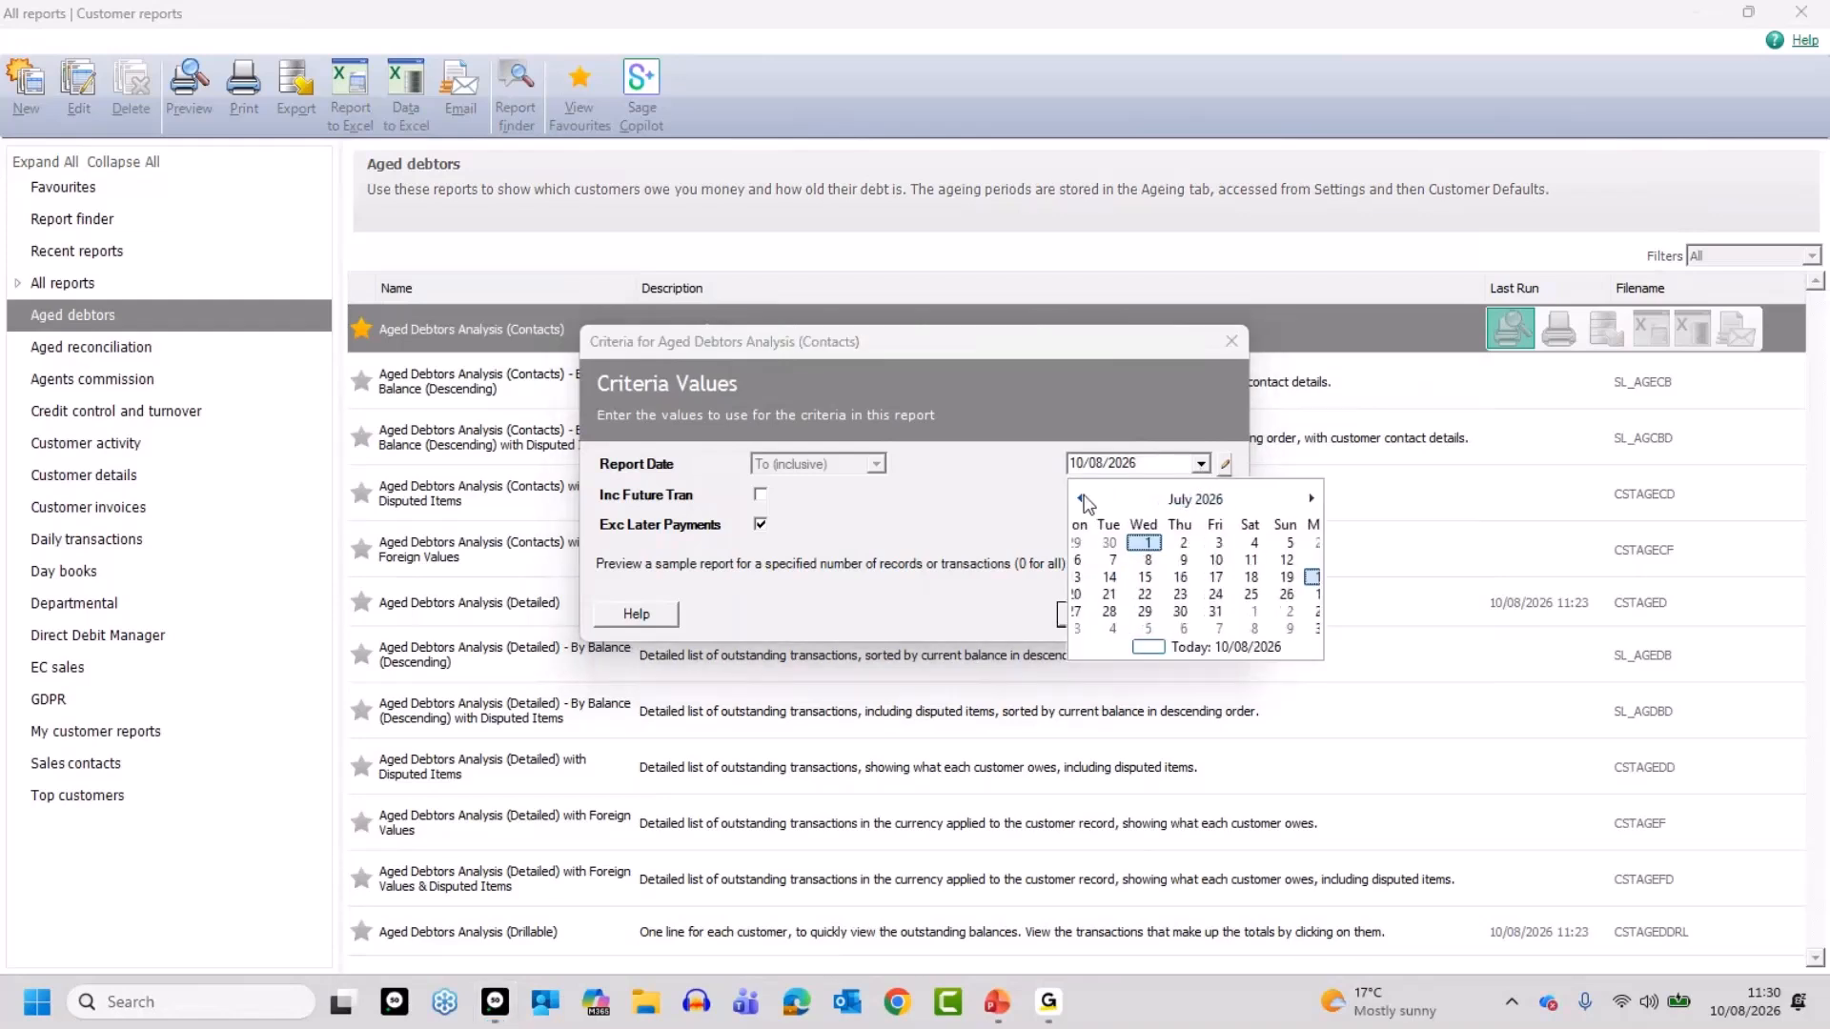
{"action": "left_click", "coordinate": [1231, 611]}
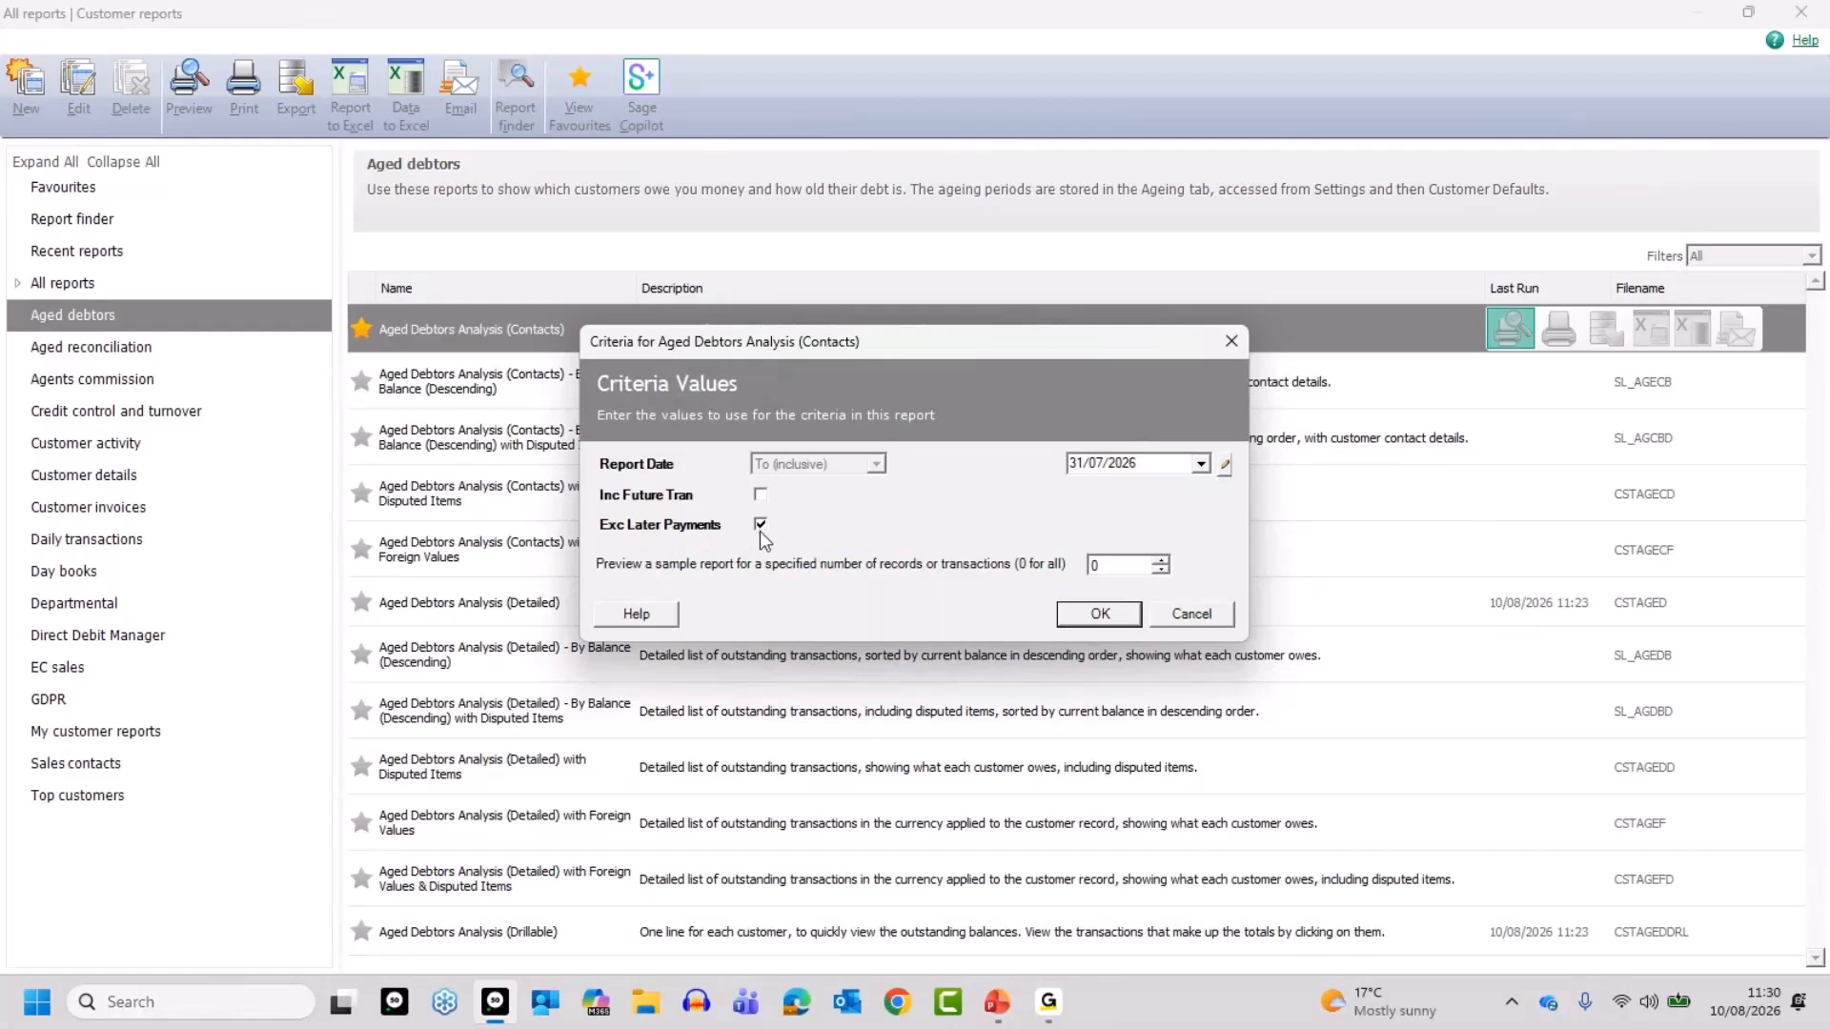
{"action": "left_click", "coordinate": [1100, 614]}
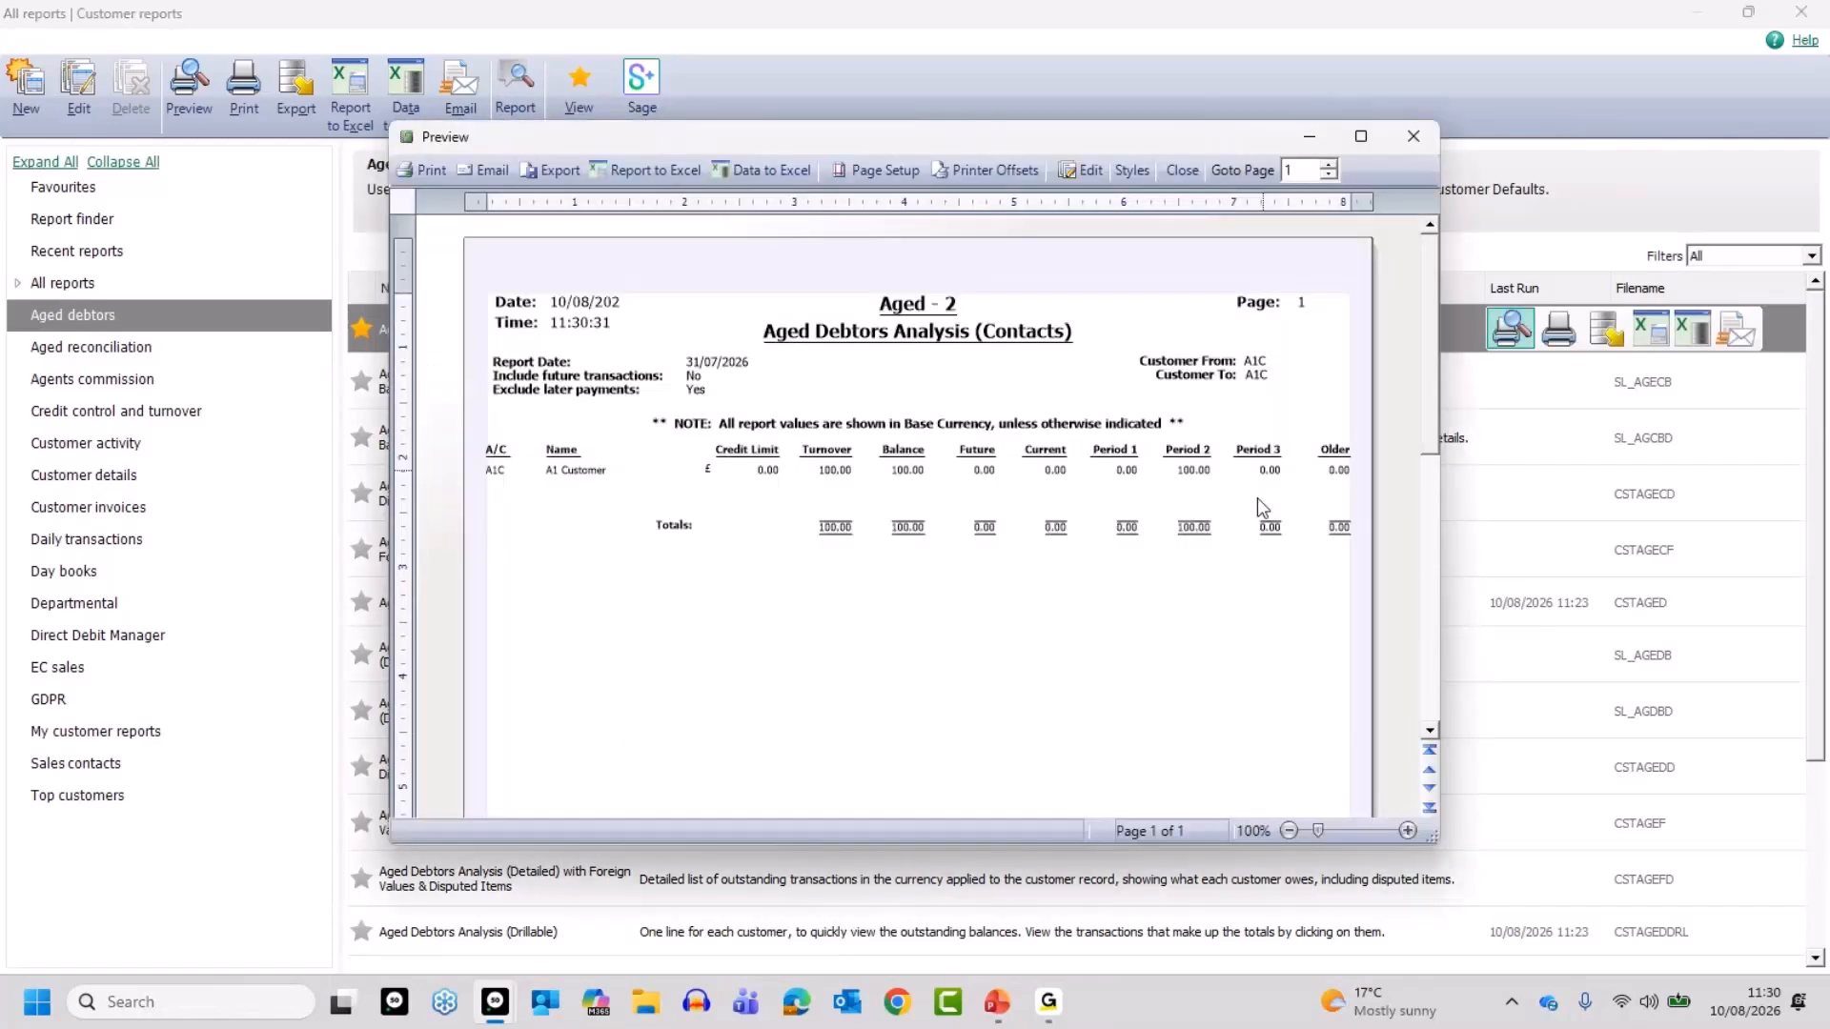
Examine the A1 Customer aged debtors preview enlarged, then close it and the customer reports.
{"action": "left_click", "coordinate": [1360, 136]}
{"action": "left_click", "coordinate": [1798, 961]}
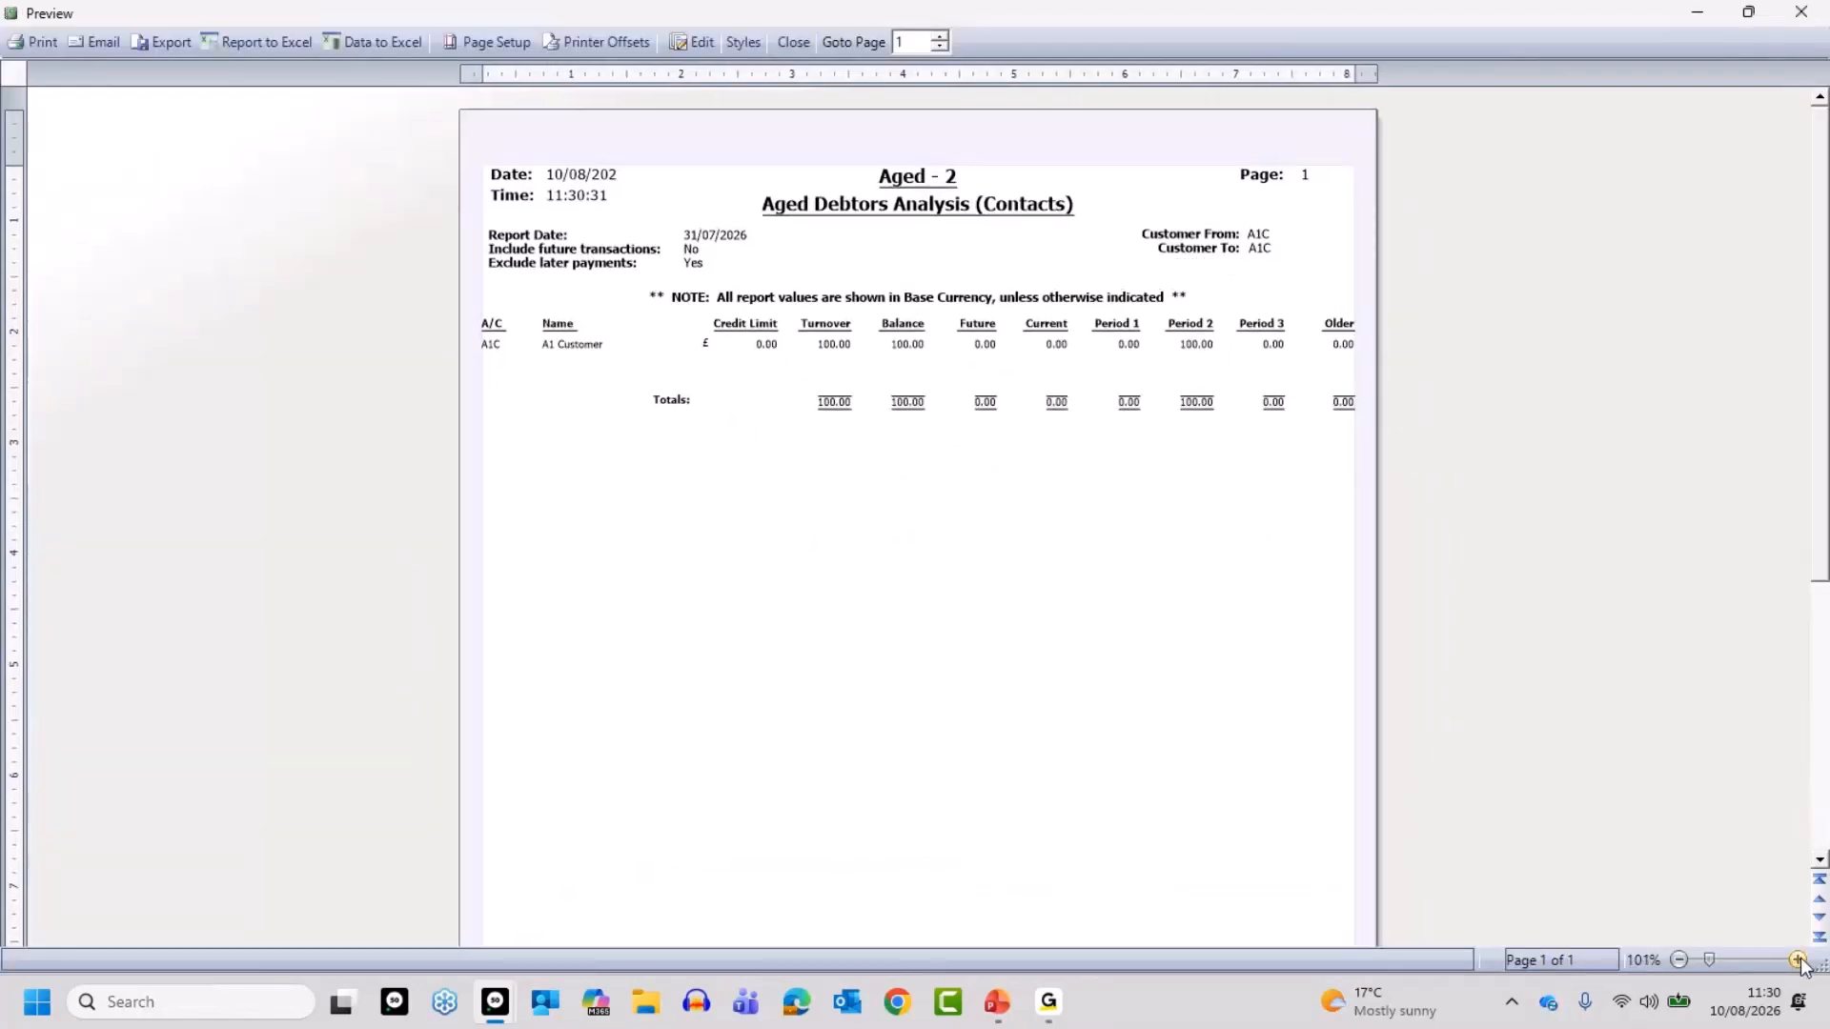
{"action": "left_click", "coordinate": [1799, 961]}
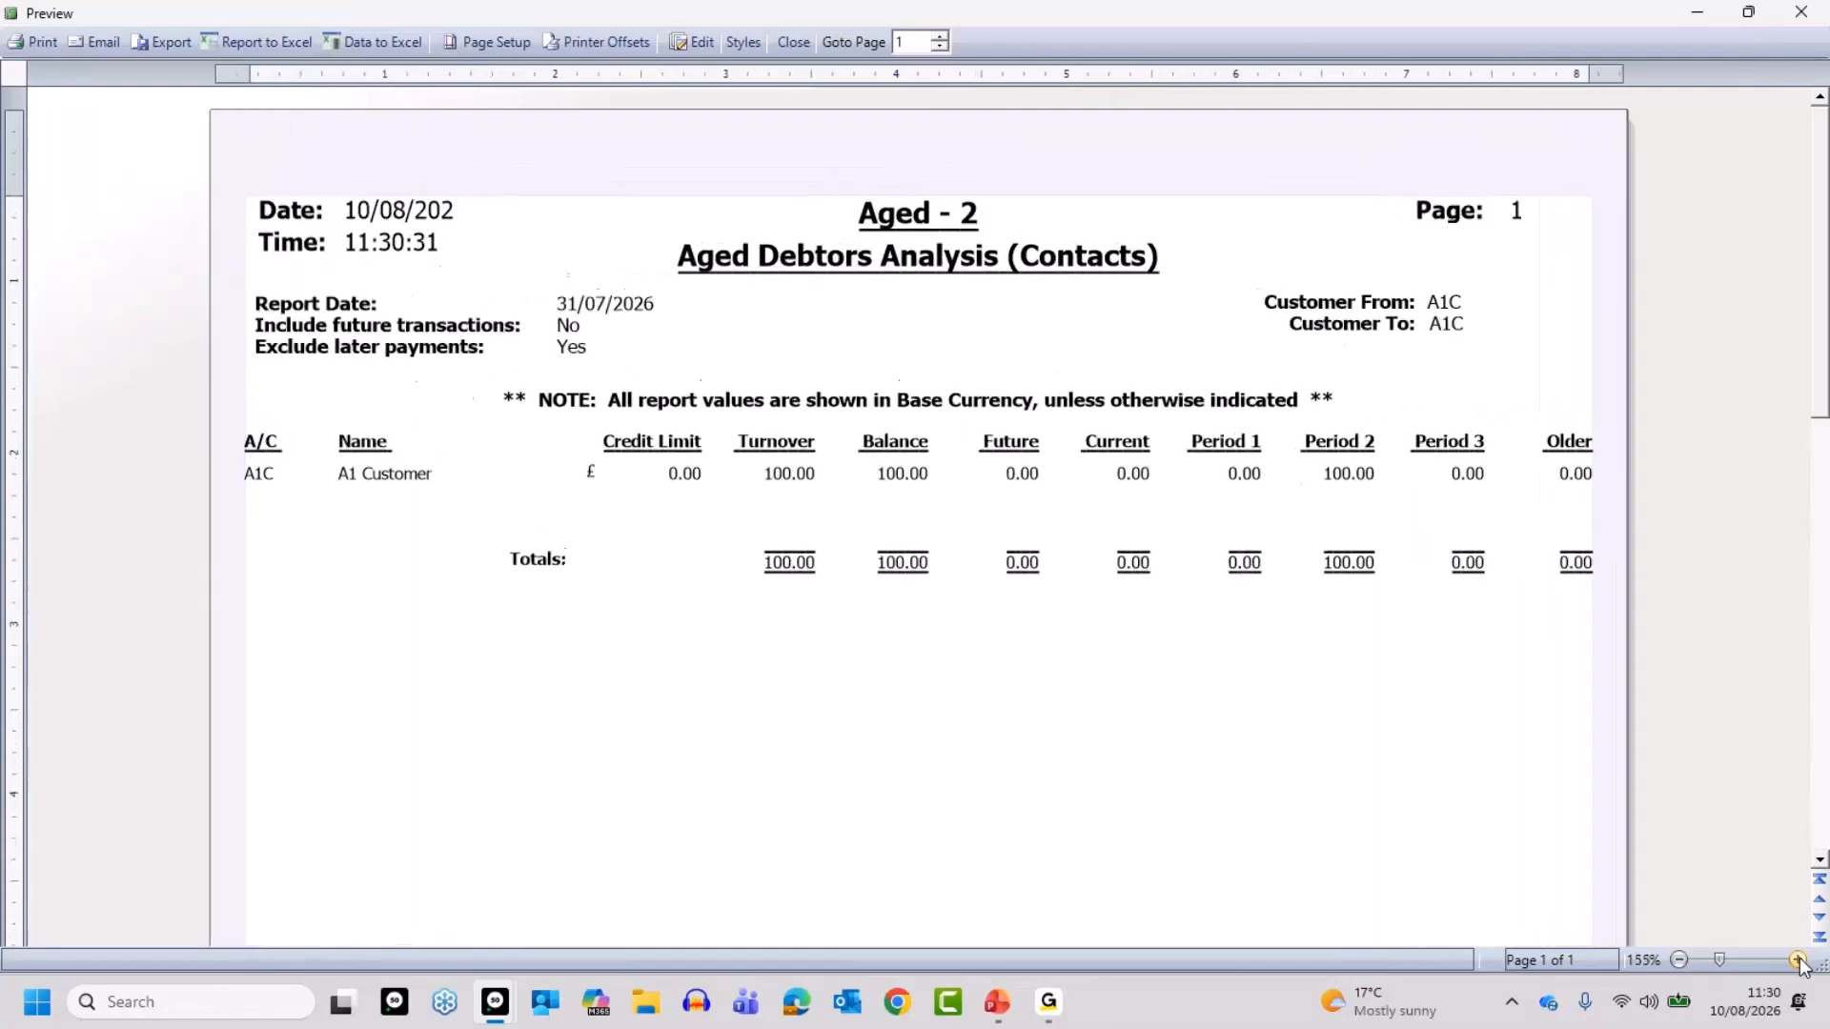
{"action": "left_click", "coordinate": [1798, 961]}
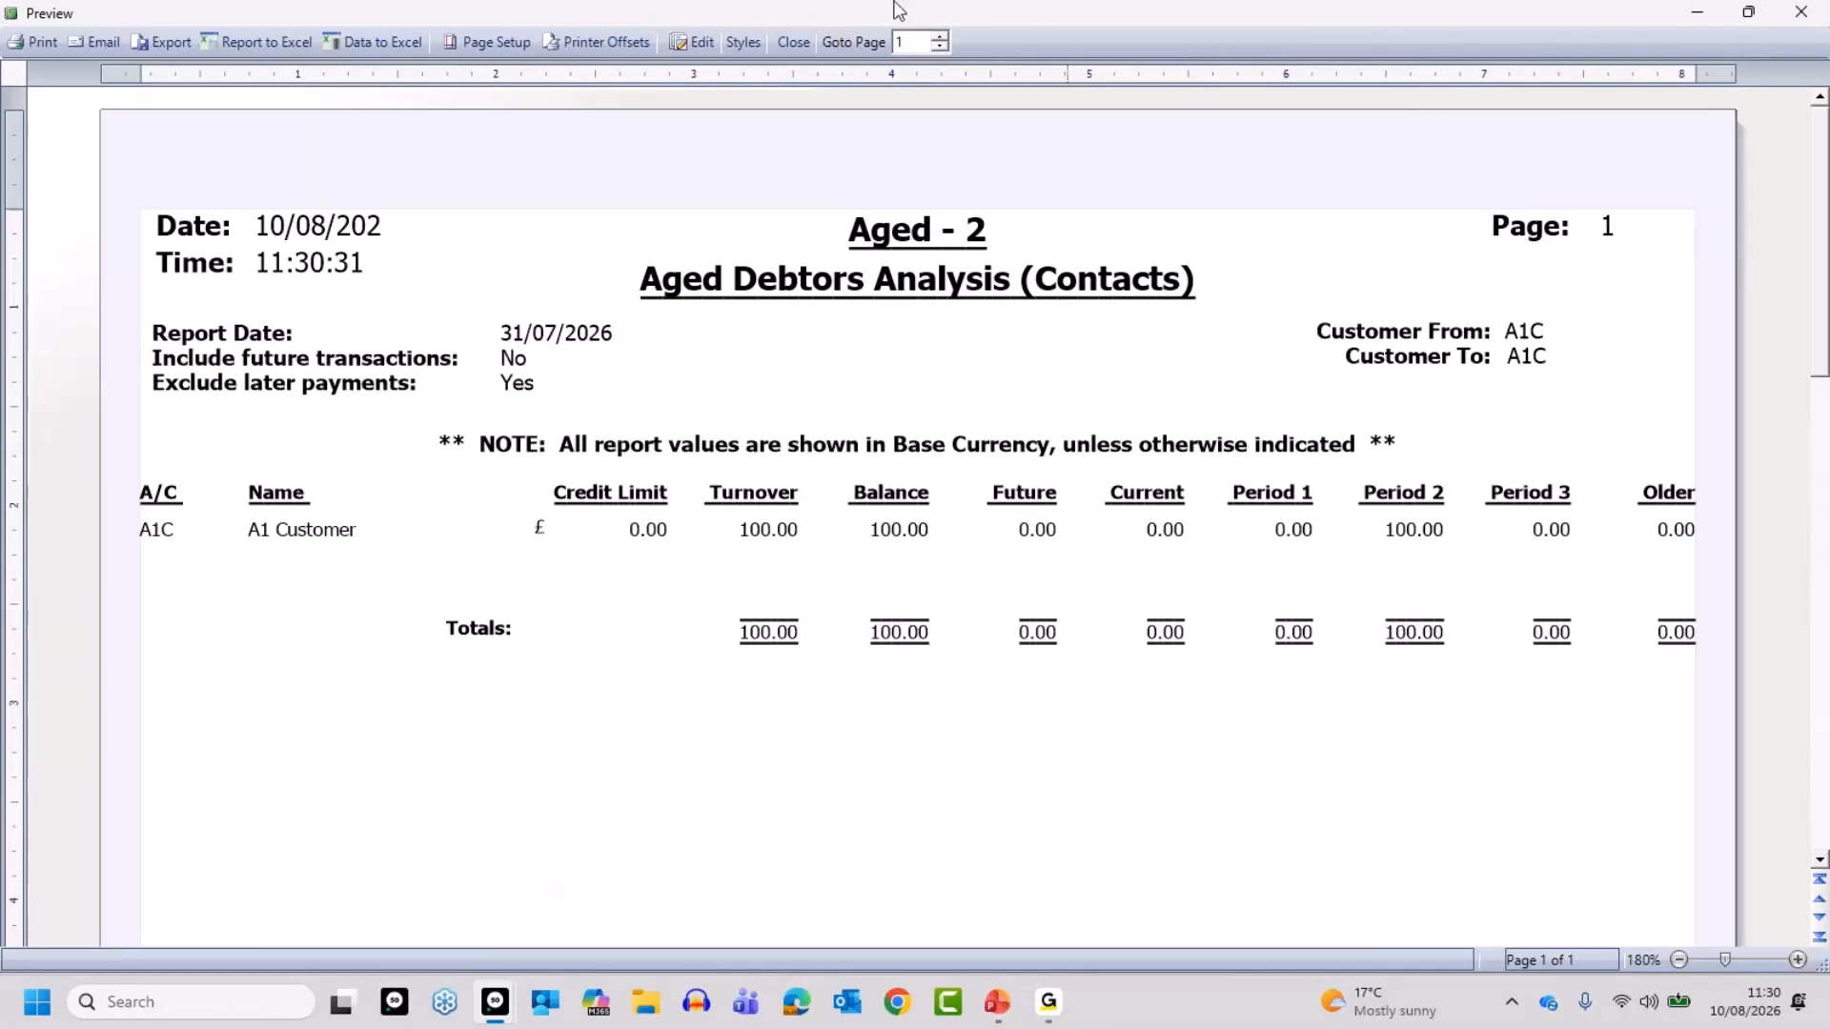
{"action": "left_click", "coordinate": [789, 44]}
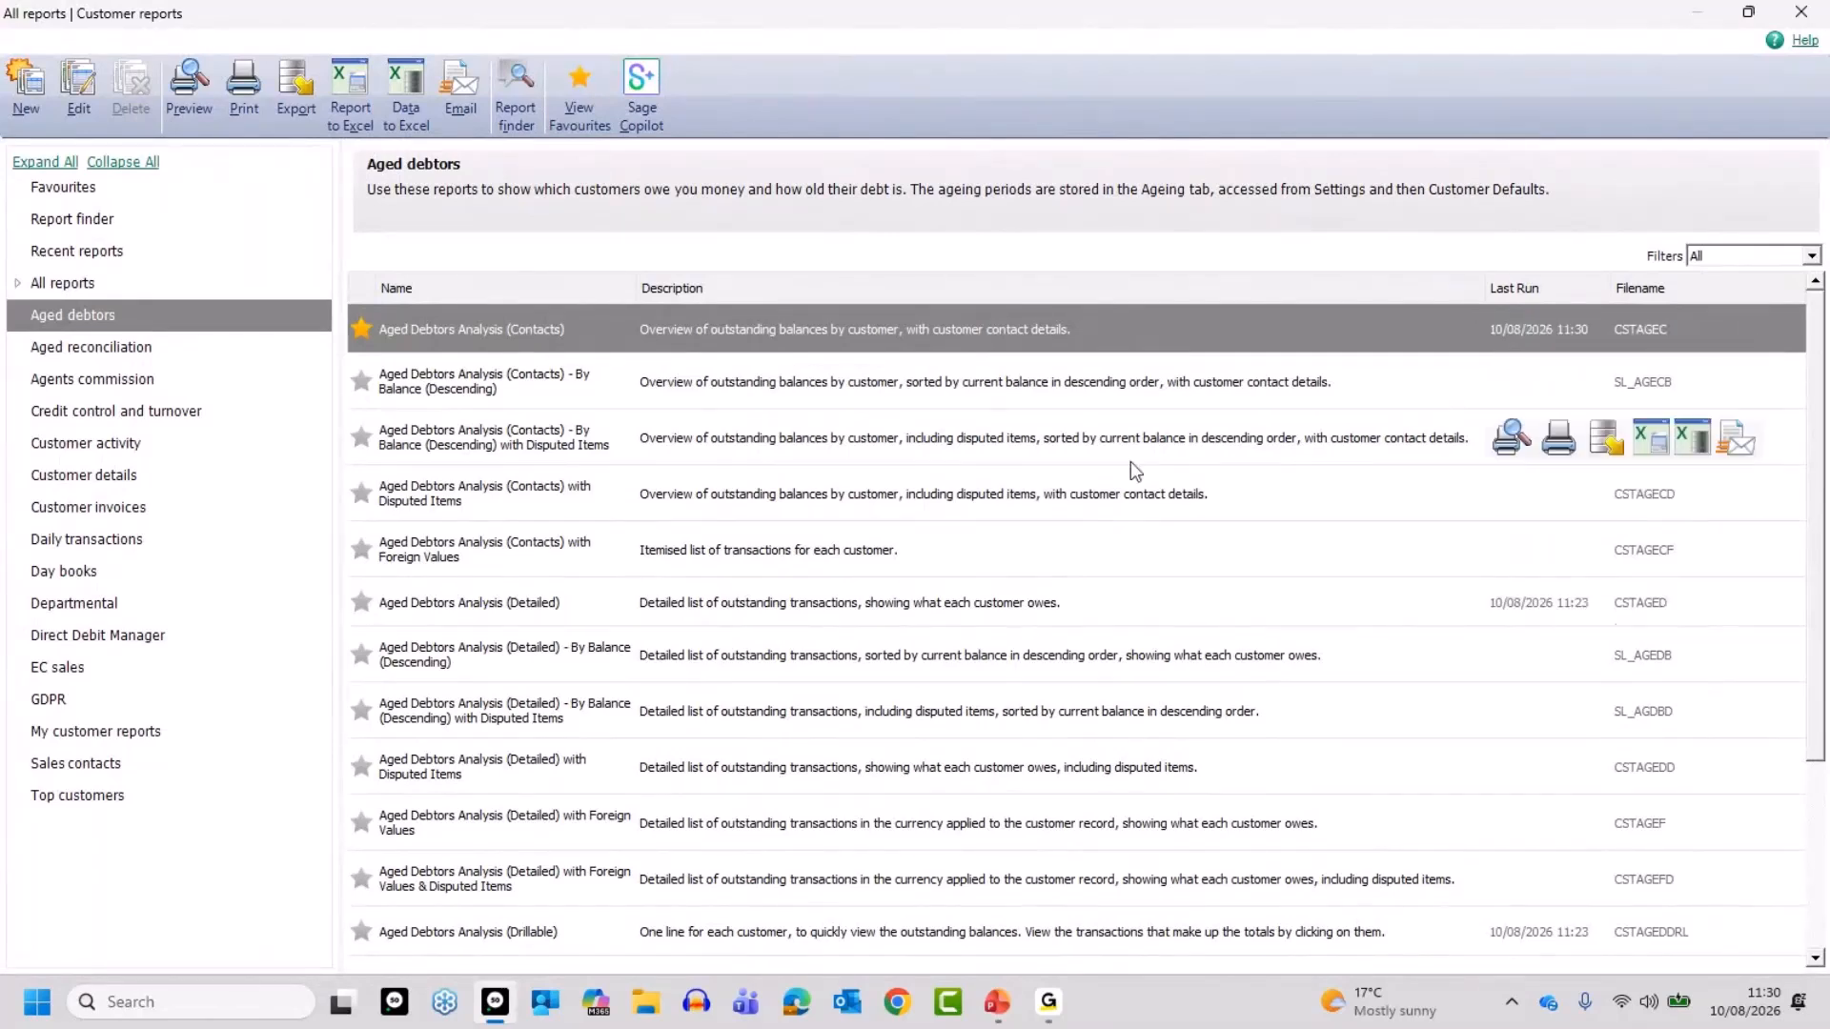
{"action": "left_click", "coordinate": [1801, 11]}
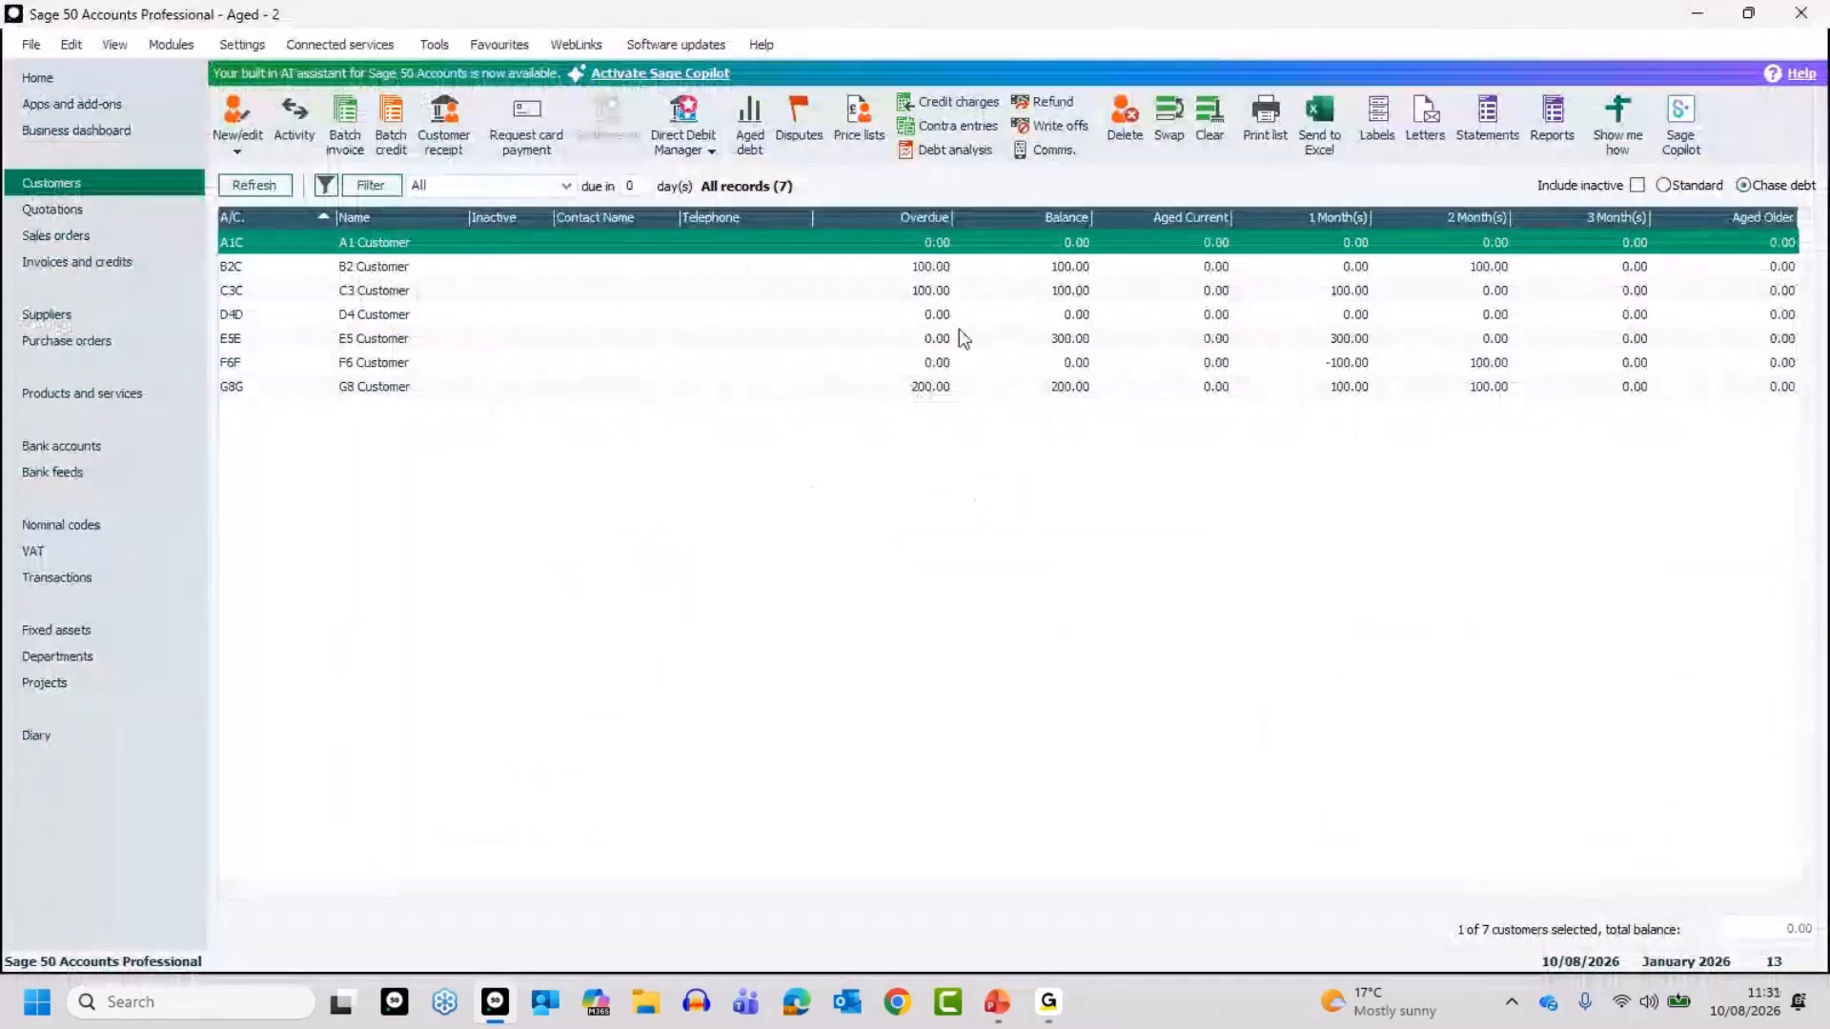
Deselect A1 Customer and preview the favourite Aged Debtors Analysis (Contacts) report for all customers to 31/07/2026, excluding later payments.
{"action": "left_click", "coordinate": [932, 244]}
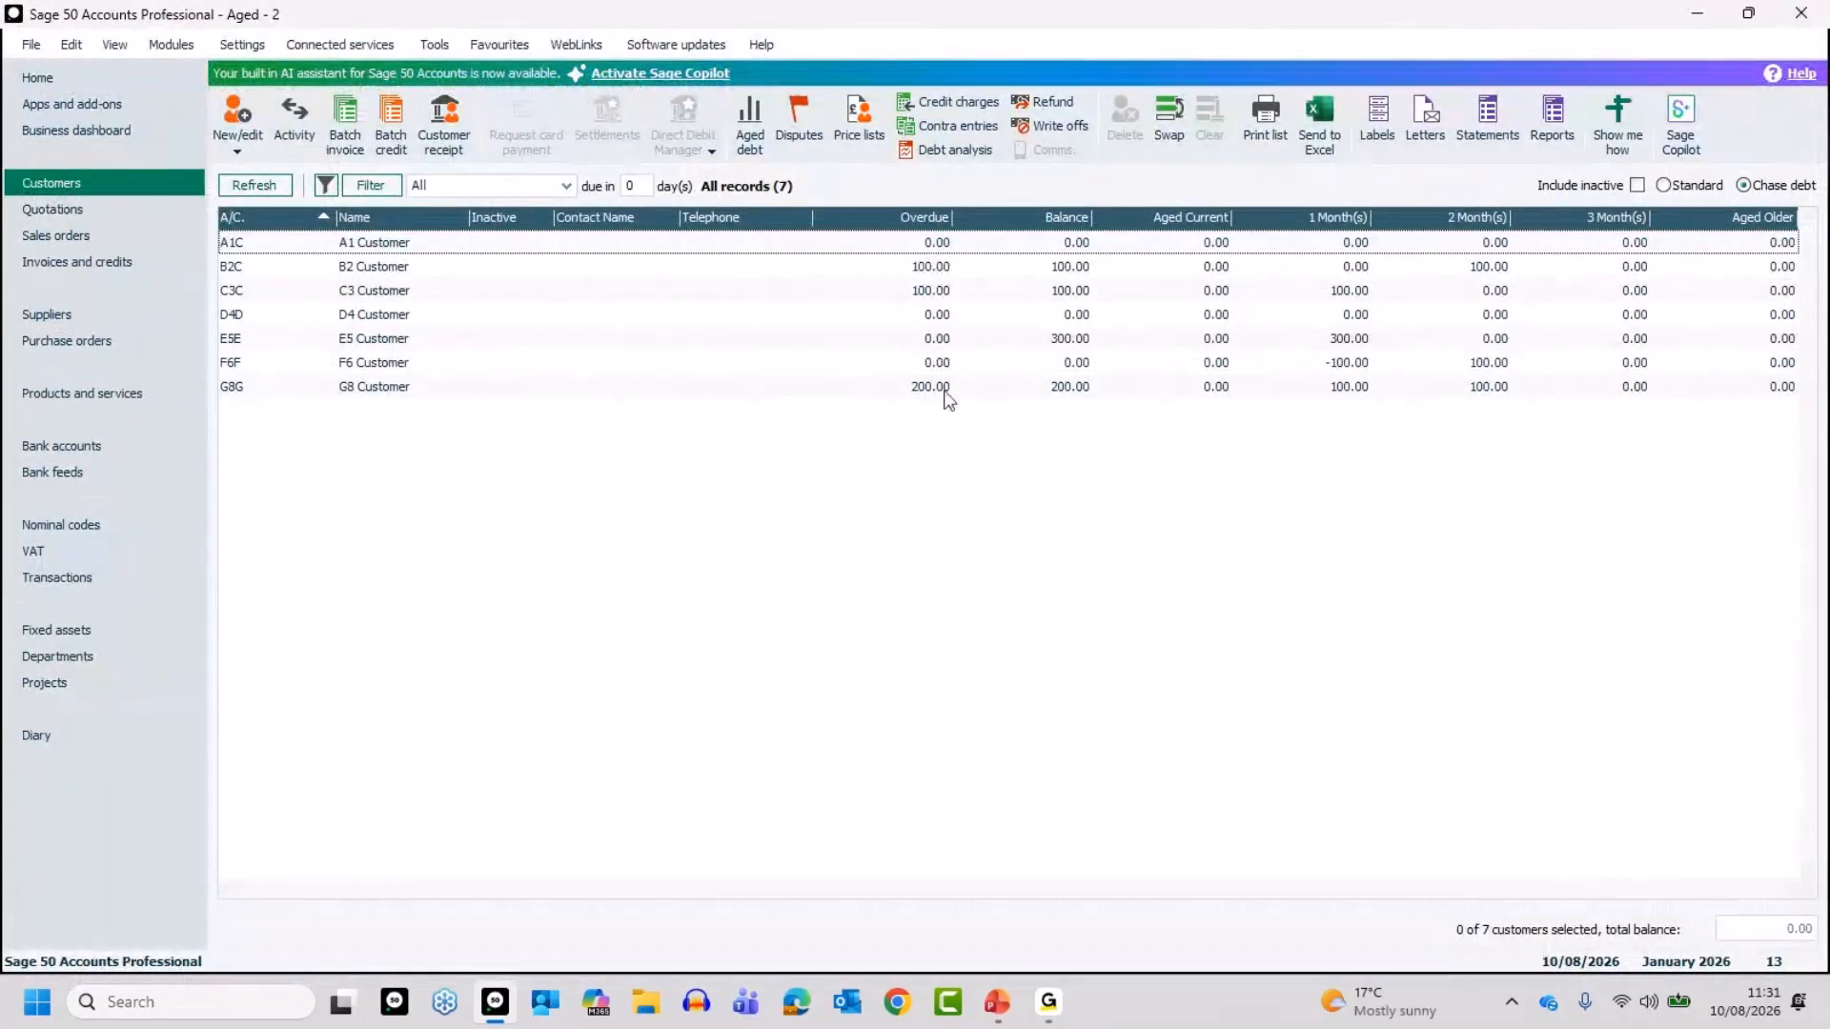
{"action": "left_click", "coordinate": [1549, 125]}
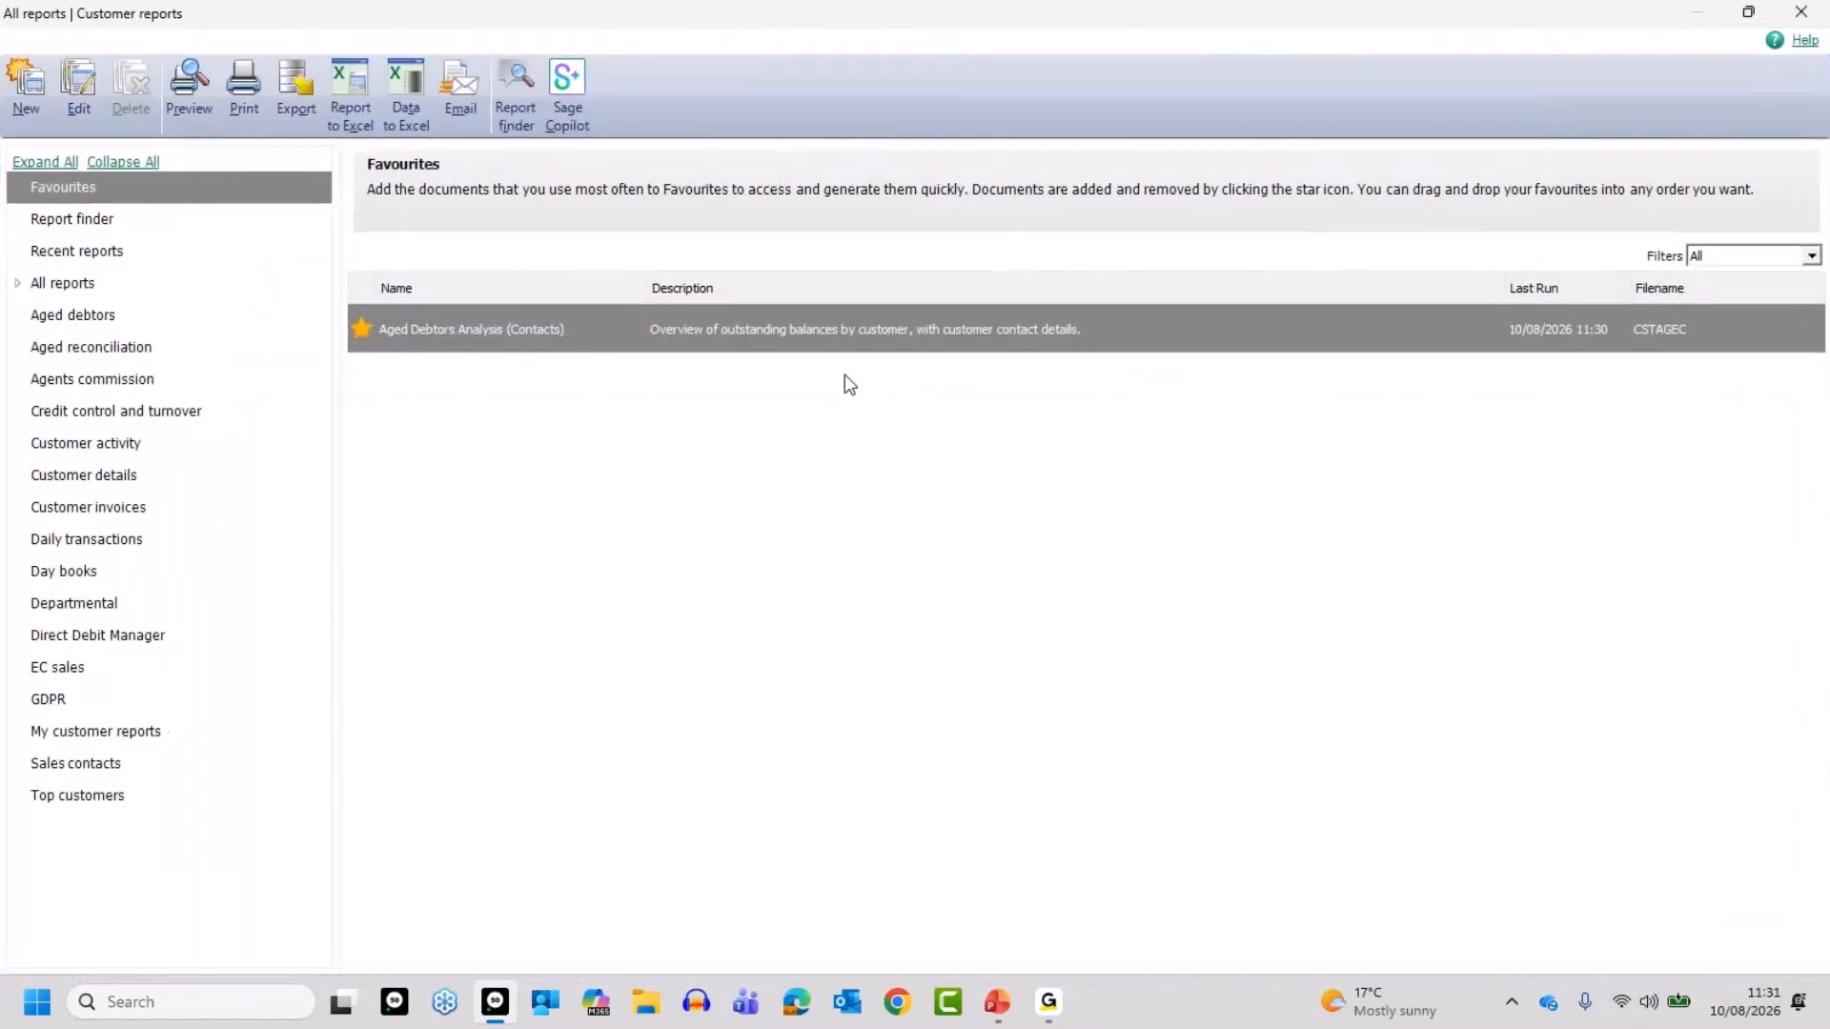
{"action": "mouse_move", "coordinate": [653, 351]}
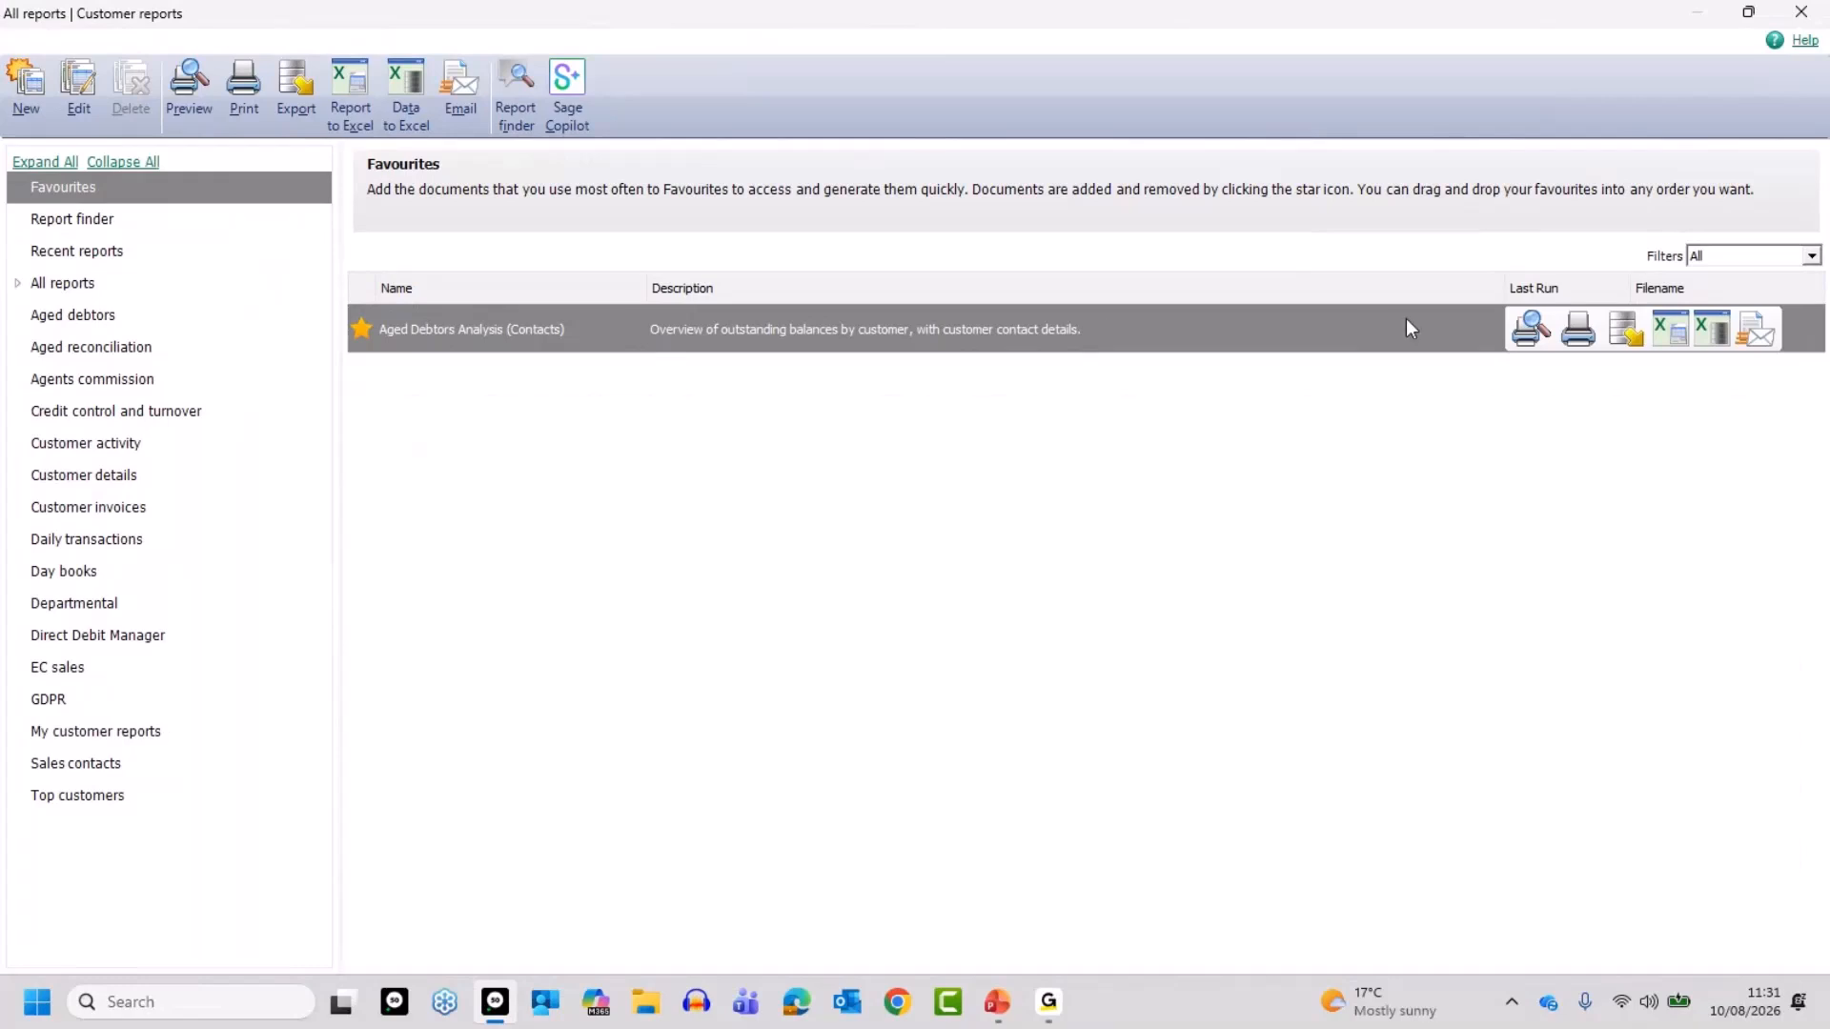
{"action": "left_click", "coordinate": [1528, 332]}
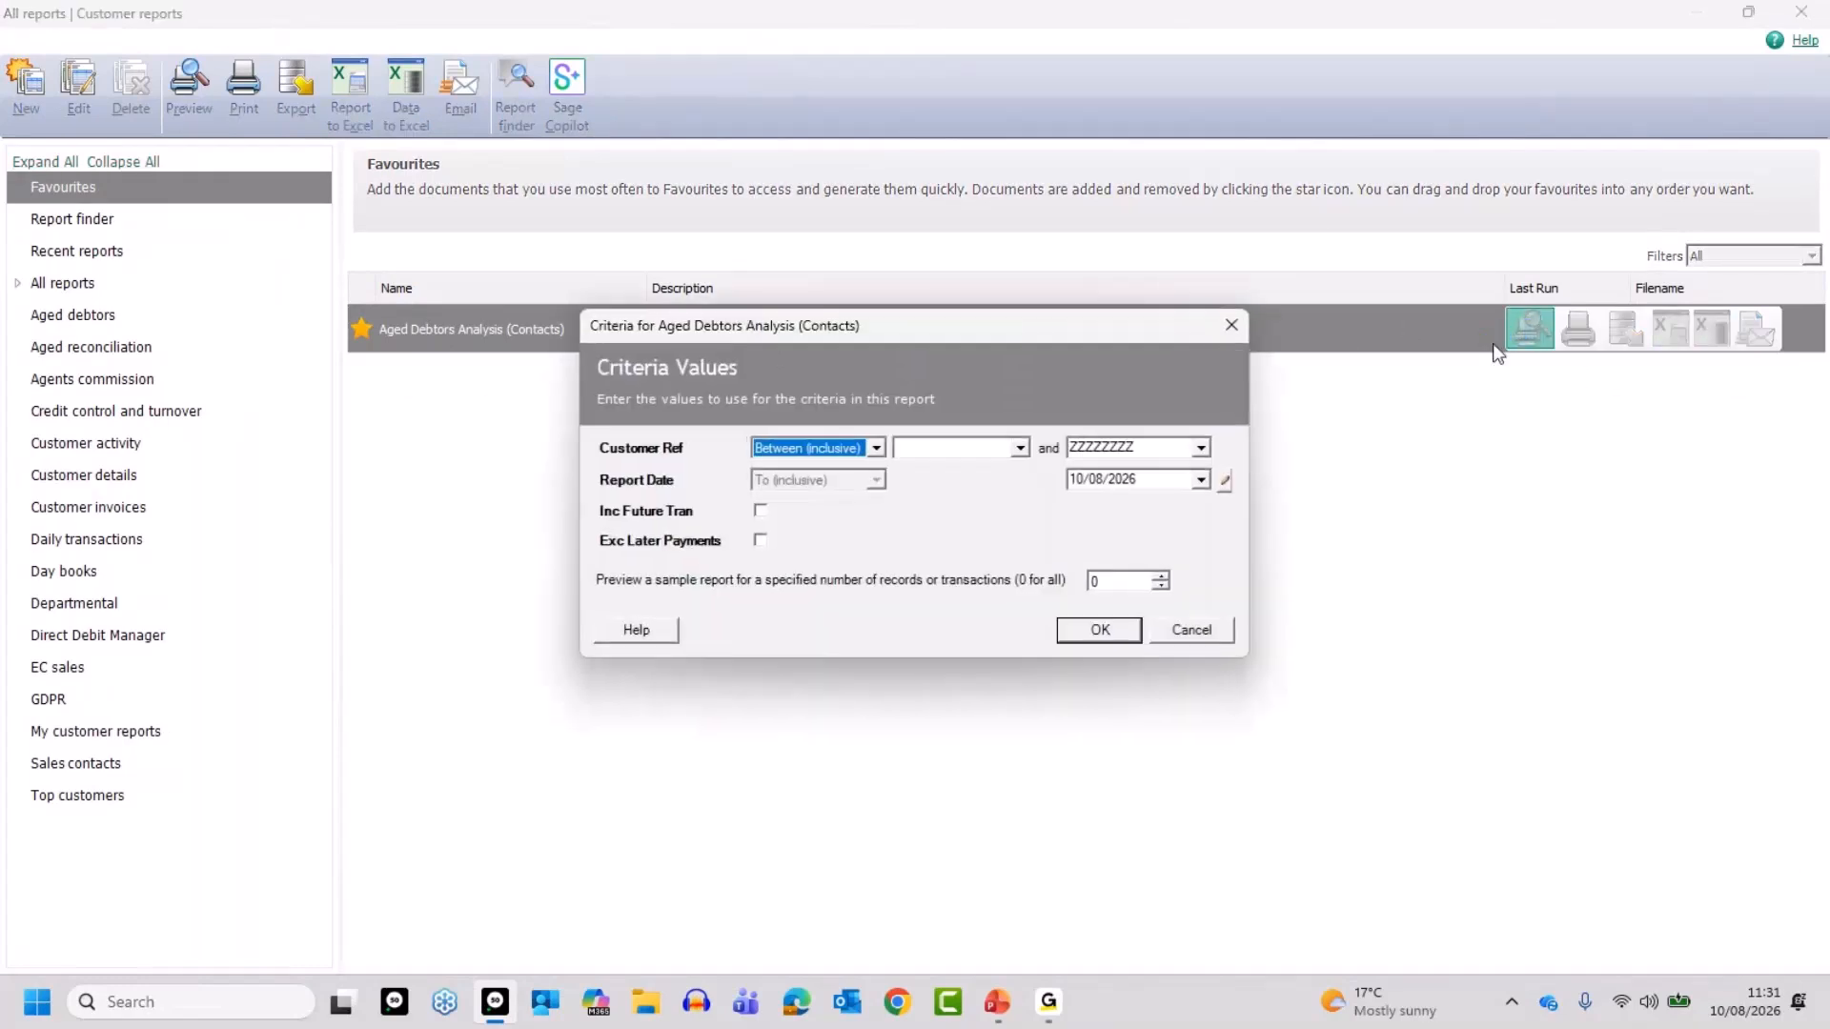
{"action": "left_click", "coordinate": [1201, 481]}
{"action": "left_click", "coordinate": [1081, 515]}
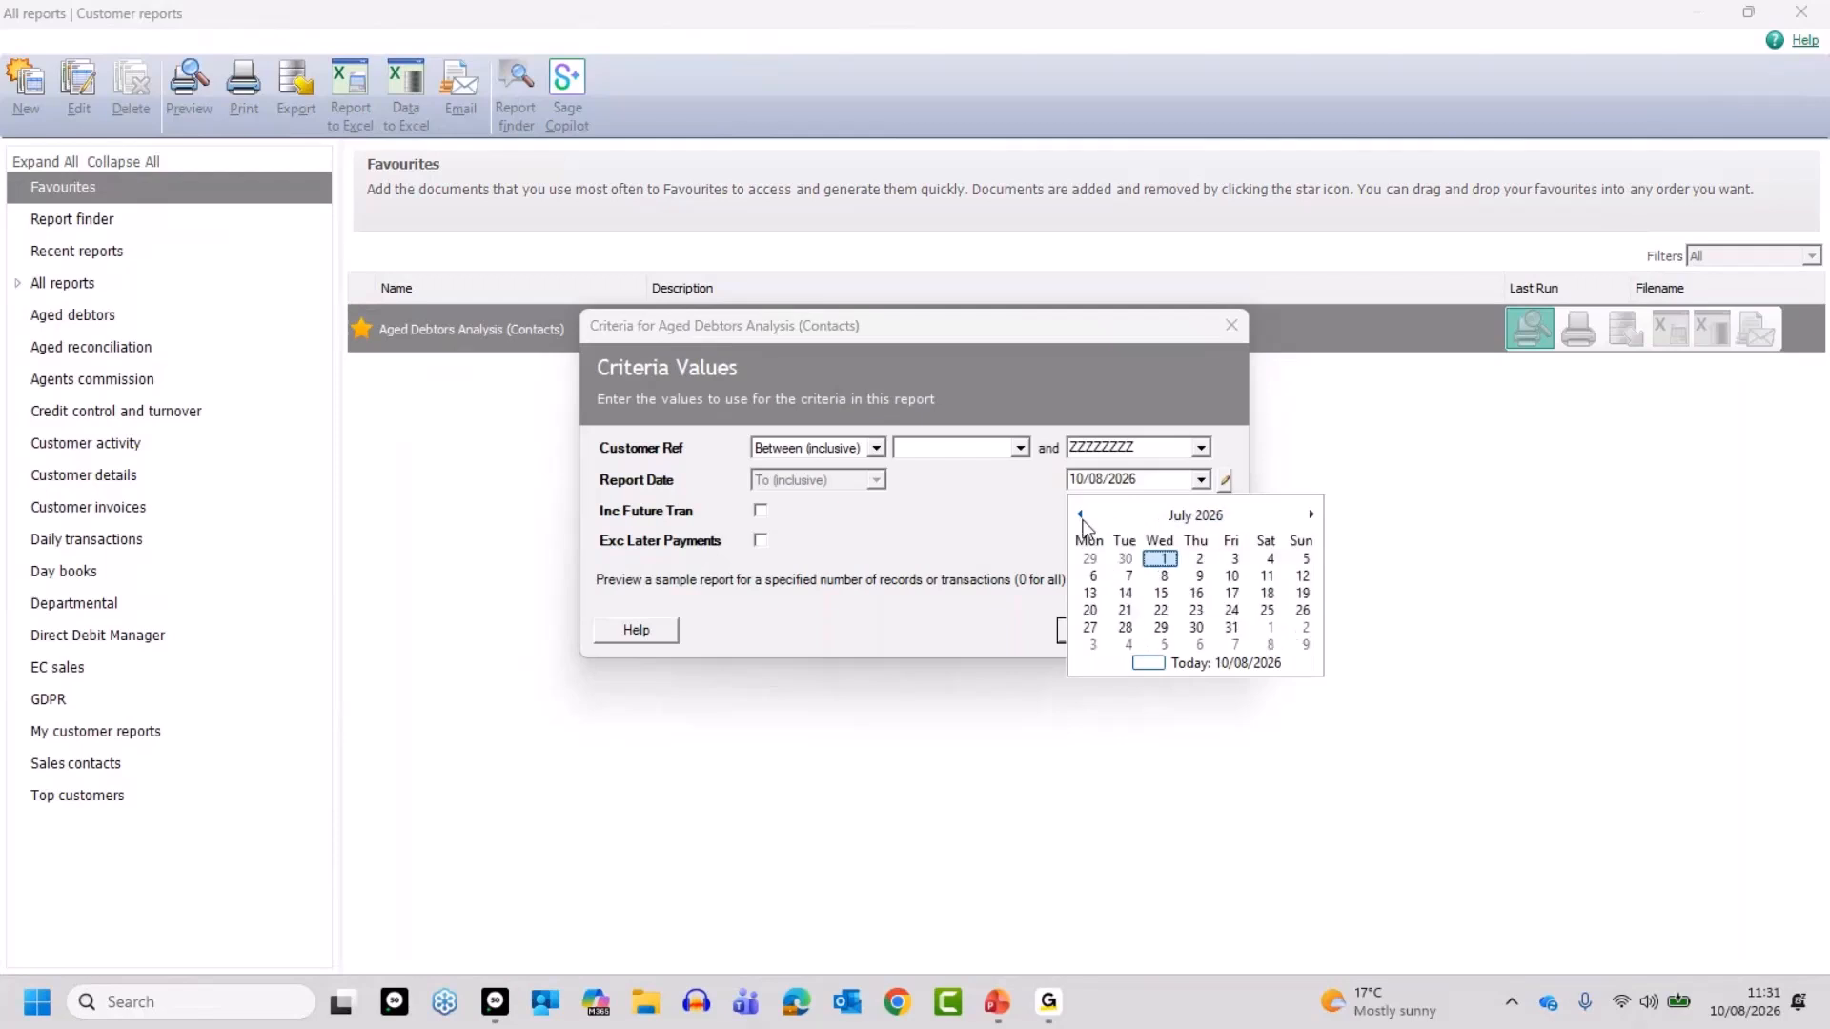
{"action": "left_click", "coordinate": [1232, 627]}
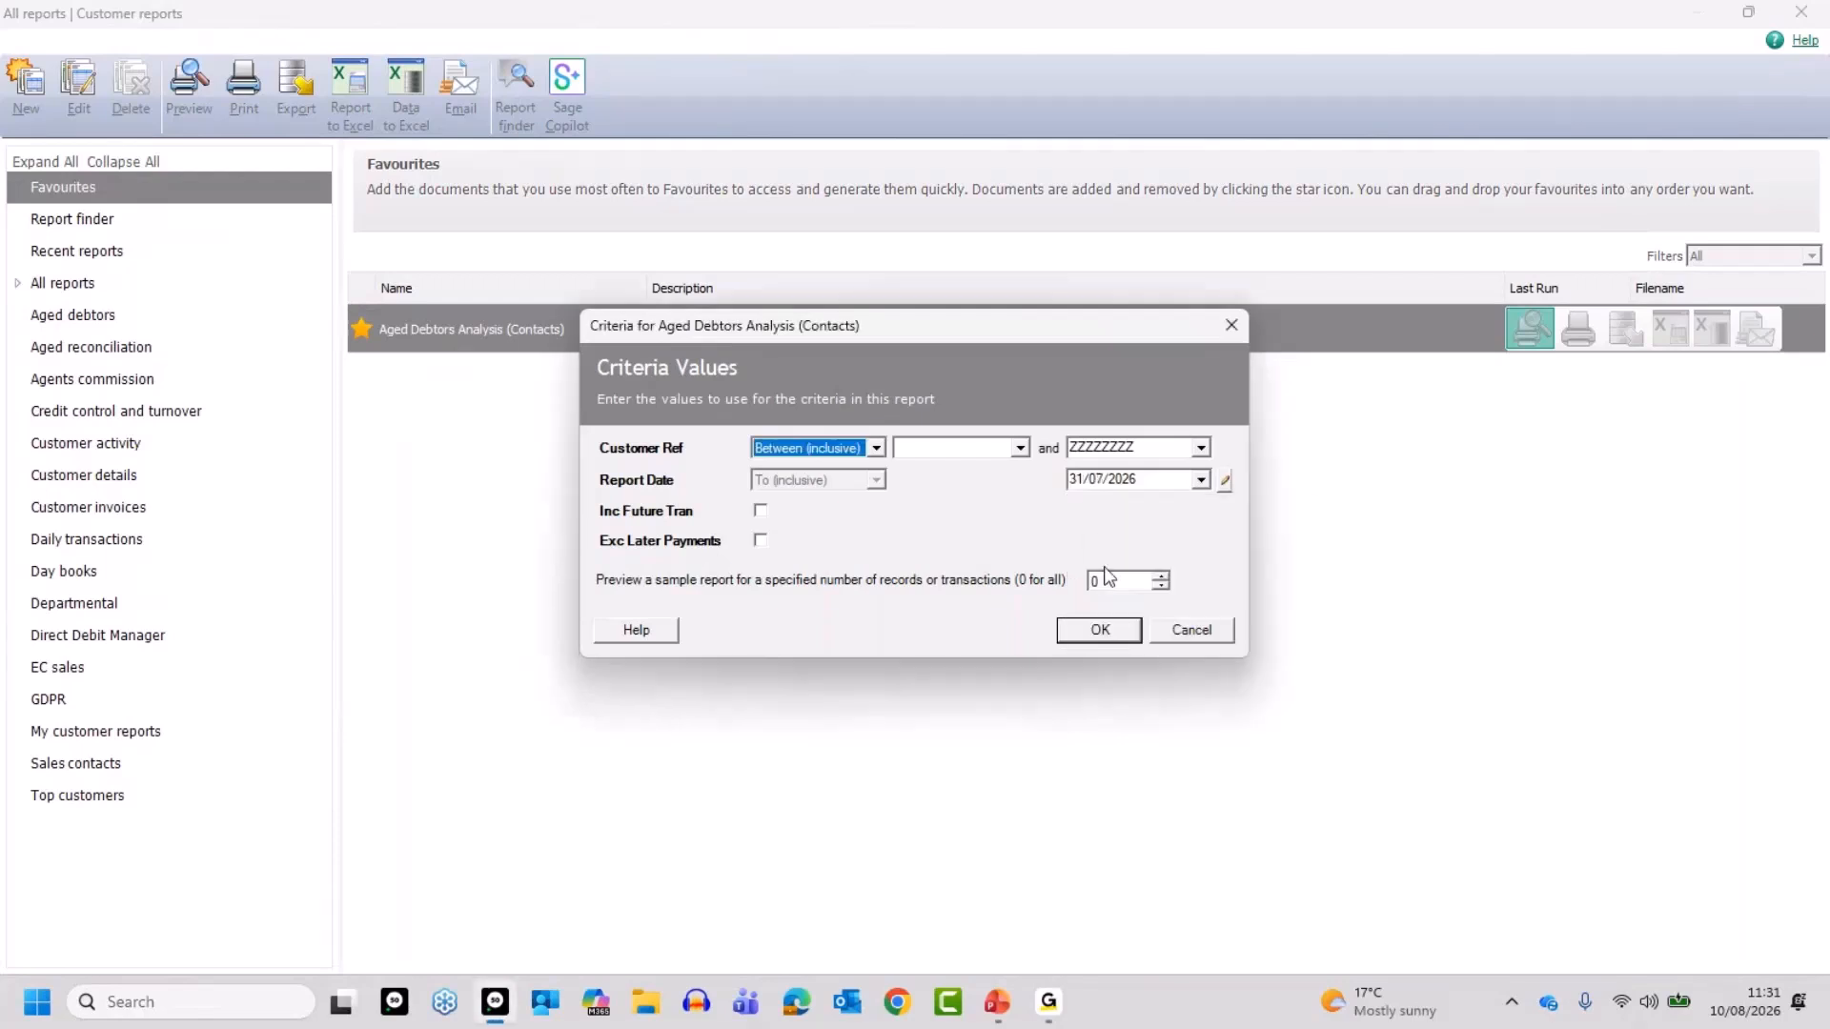
{"action": "left_click", "coordinate": [762, 540]}
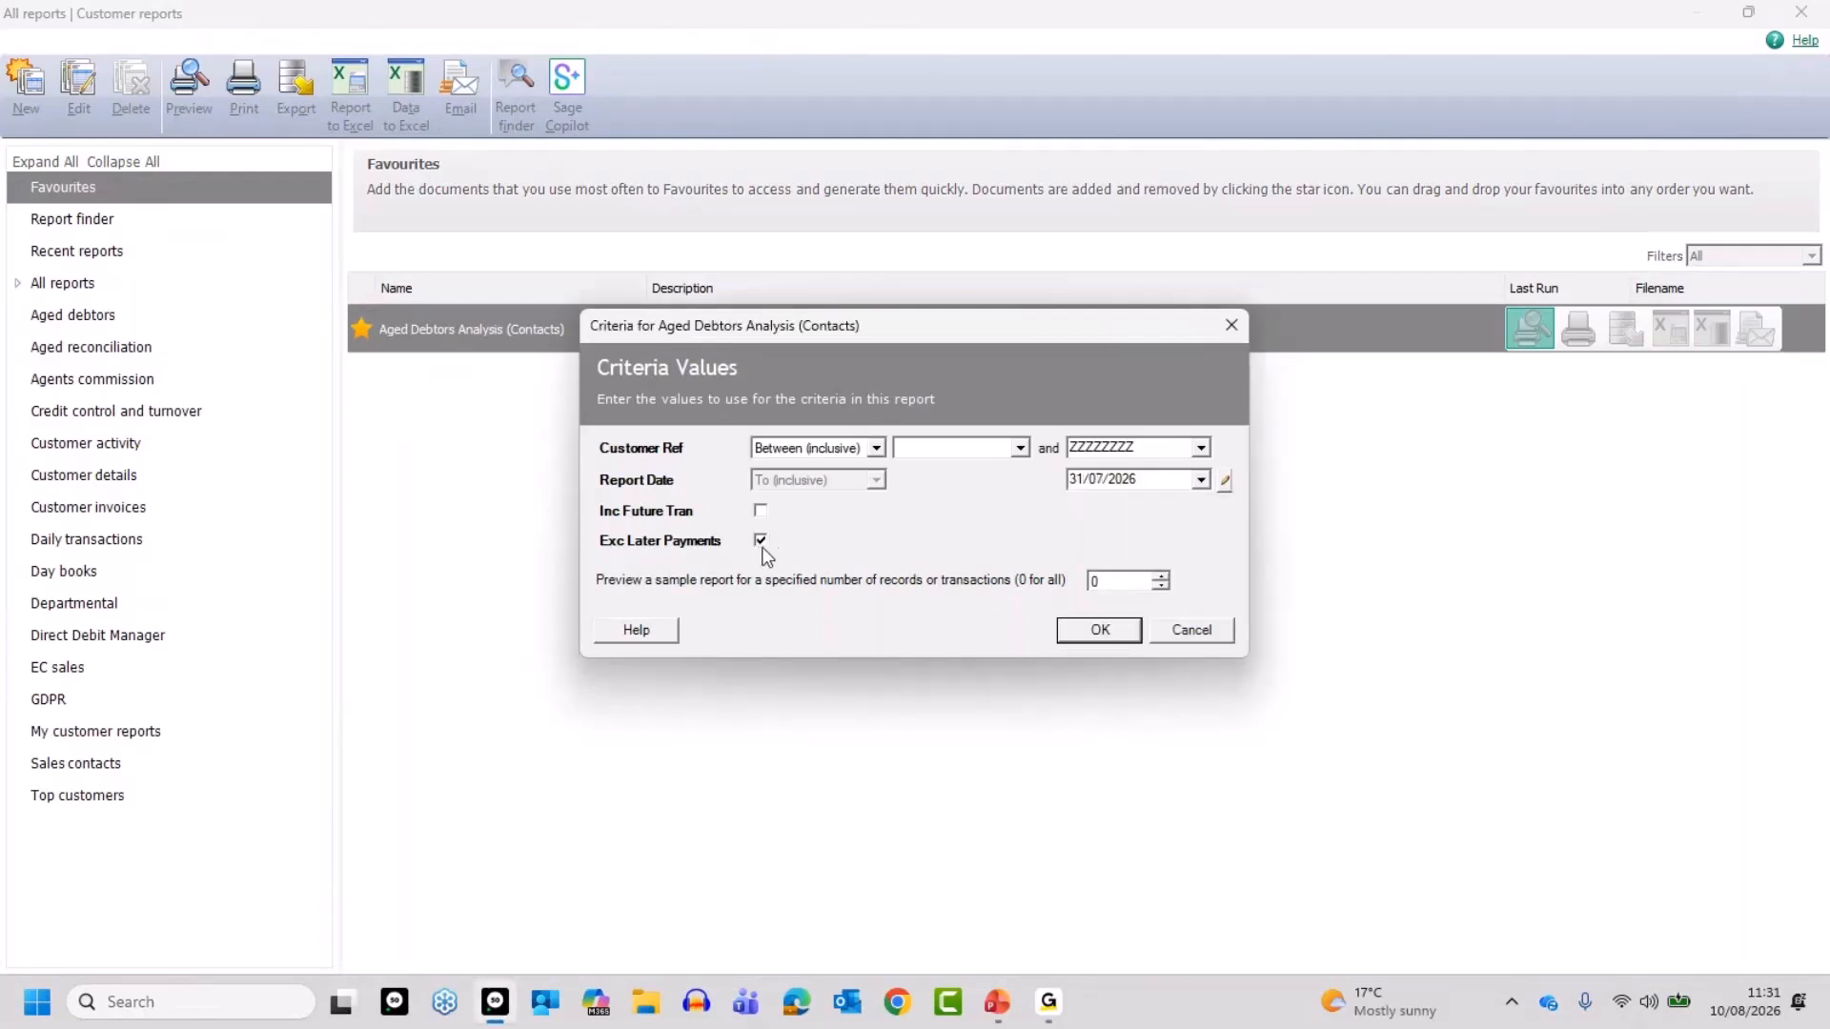
{"action": "left_click", "coordinate": [1098, 631]}
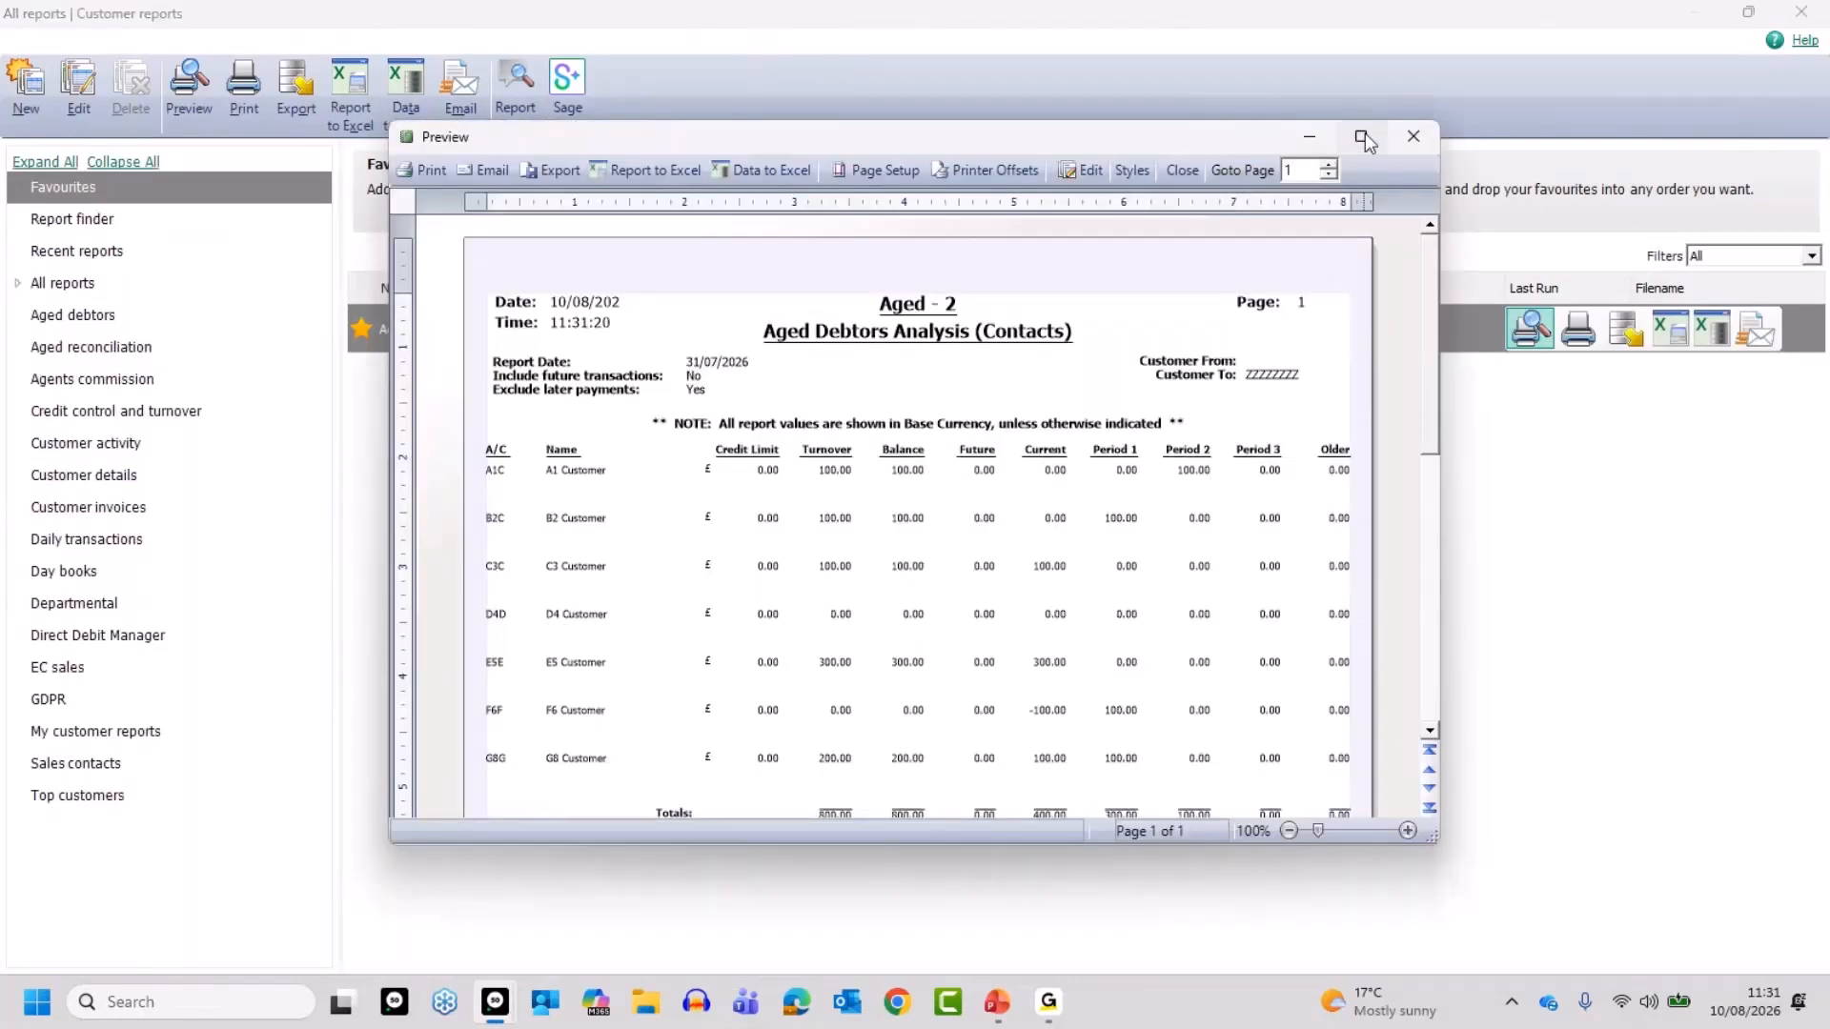
Examine the all-customer aged debtors preview enlarged, then close it and the customer reports.
{"action": "left_click", "coordinate": [1361, 136]}
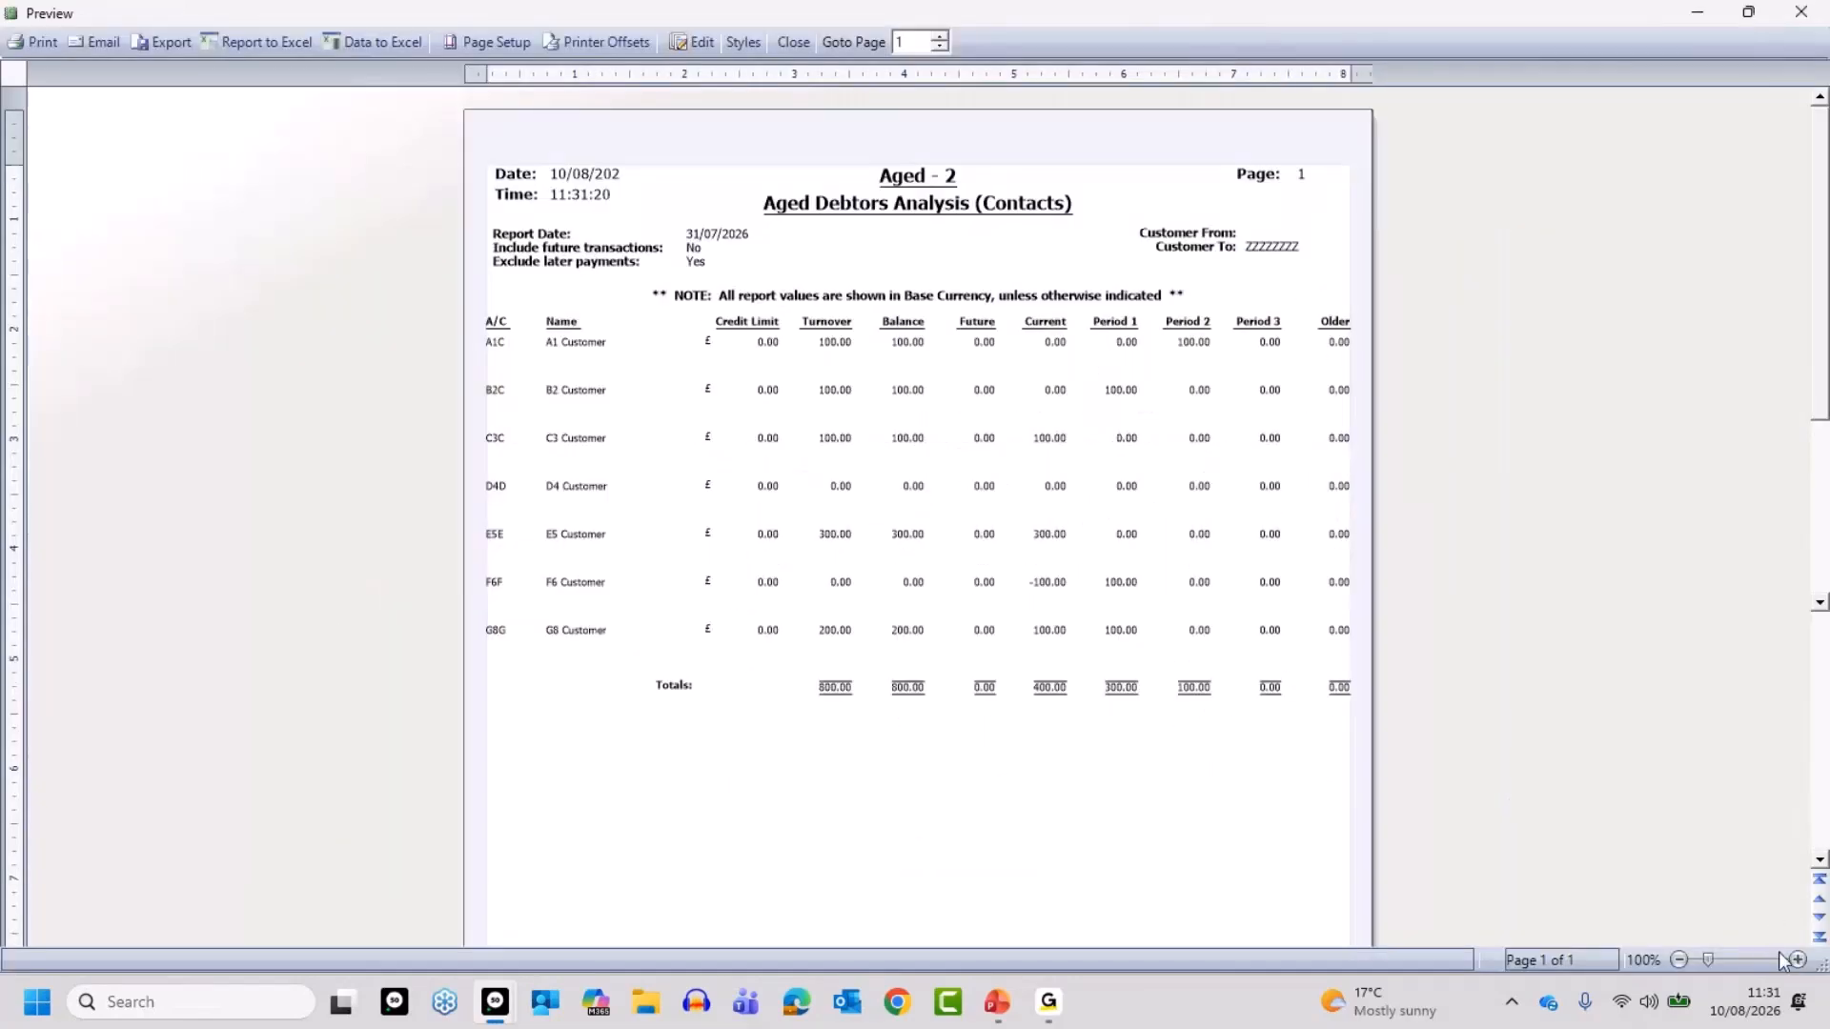
{"action": "left_click", "coordinate": [1796, 960]}
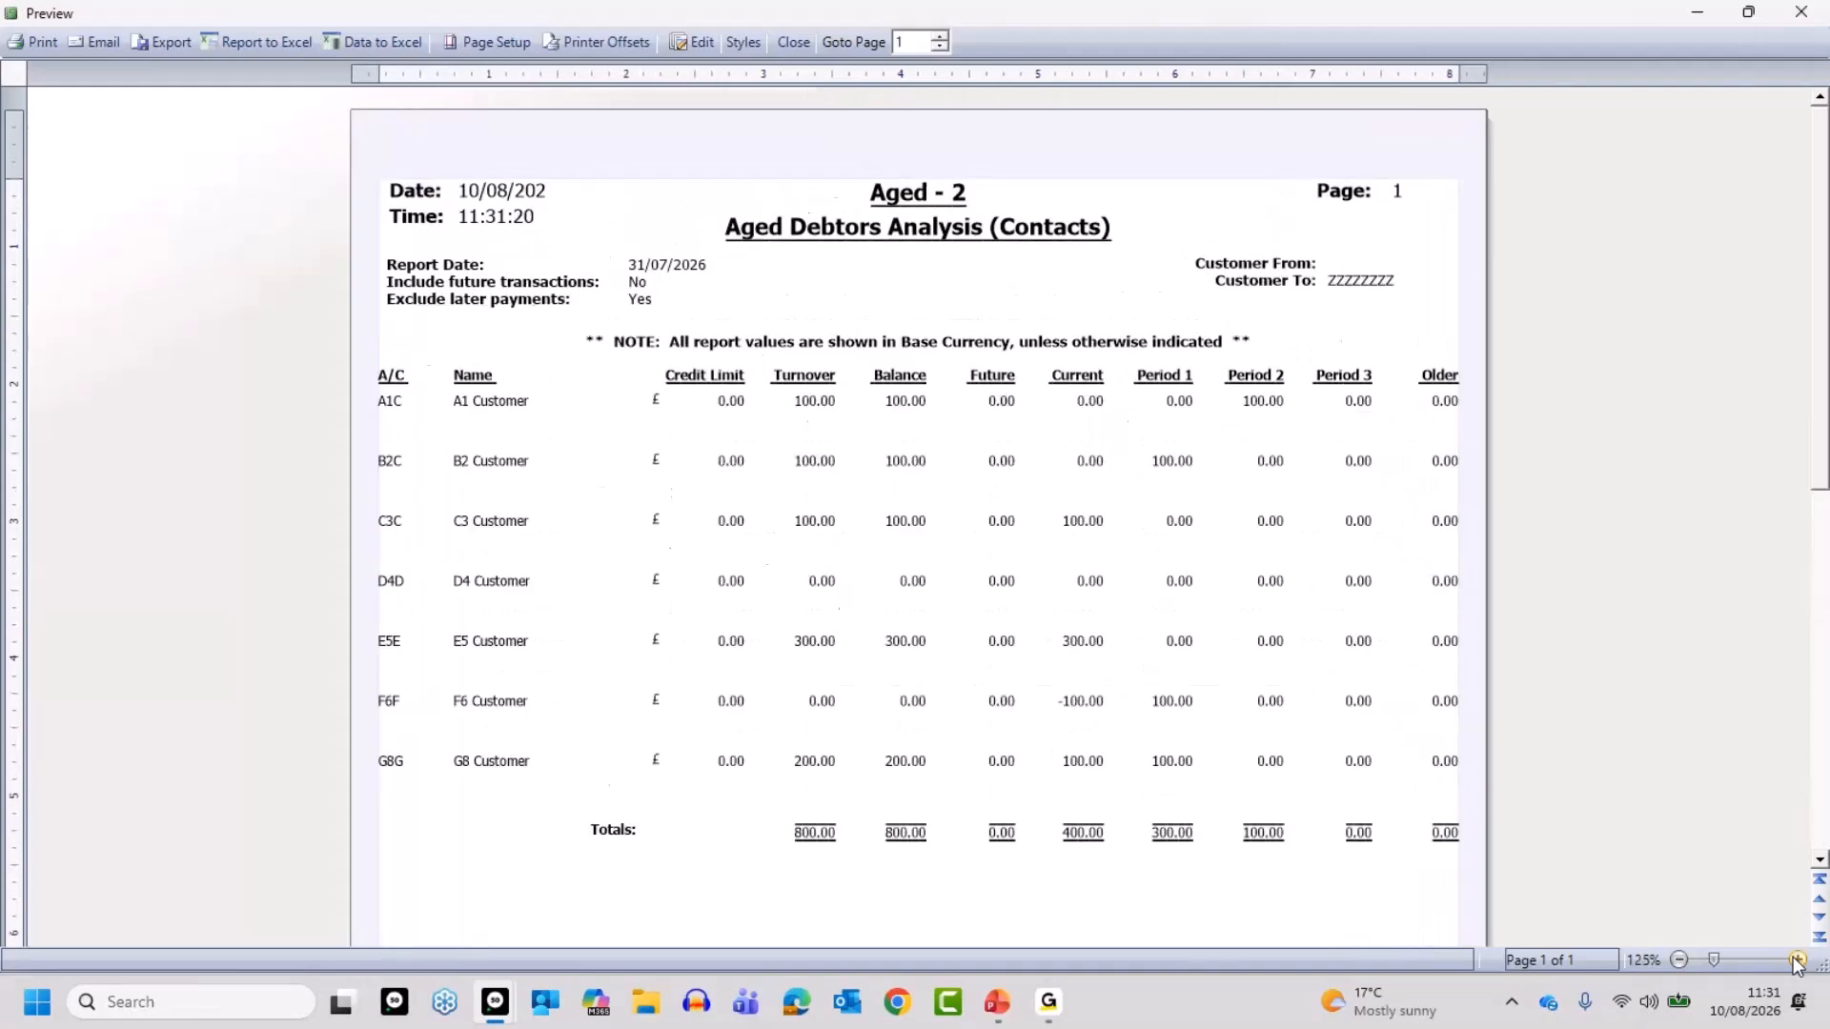
{"action": "left_click", "coordinate": [1796, 960]}
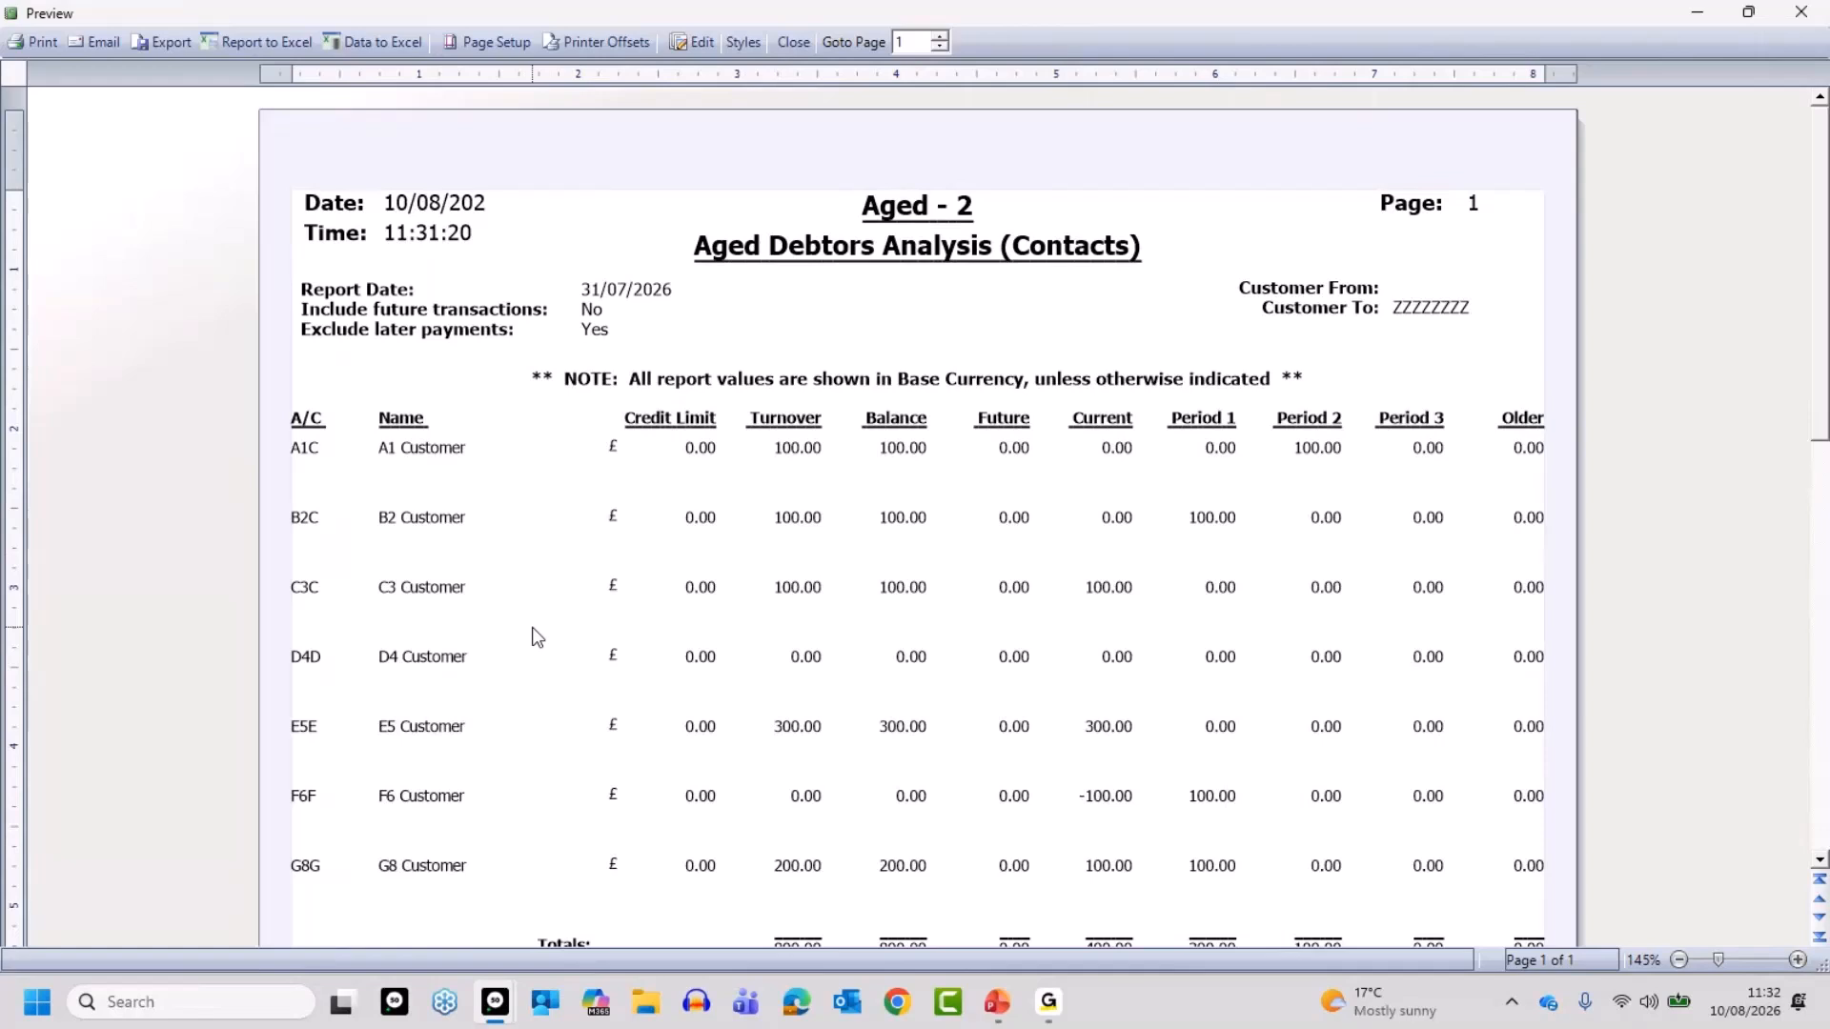
{"action": "left_click", "coordinate": [792, 44]}
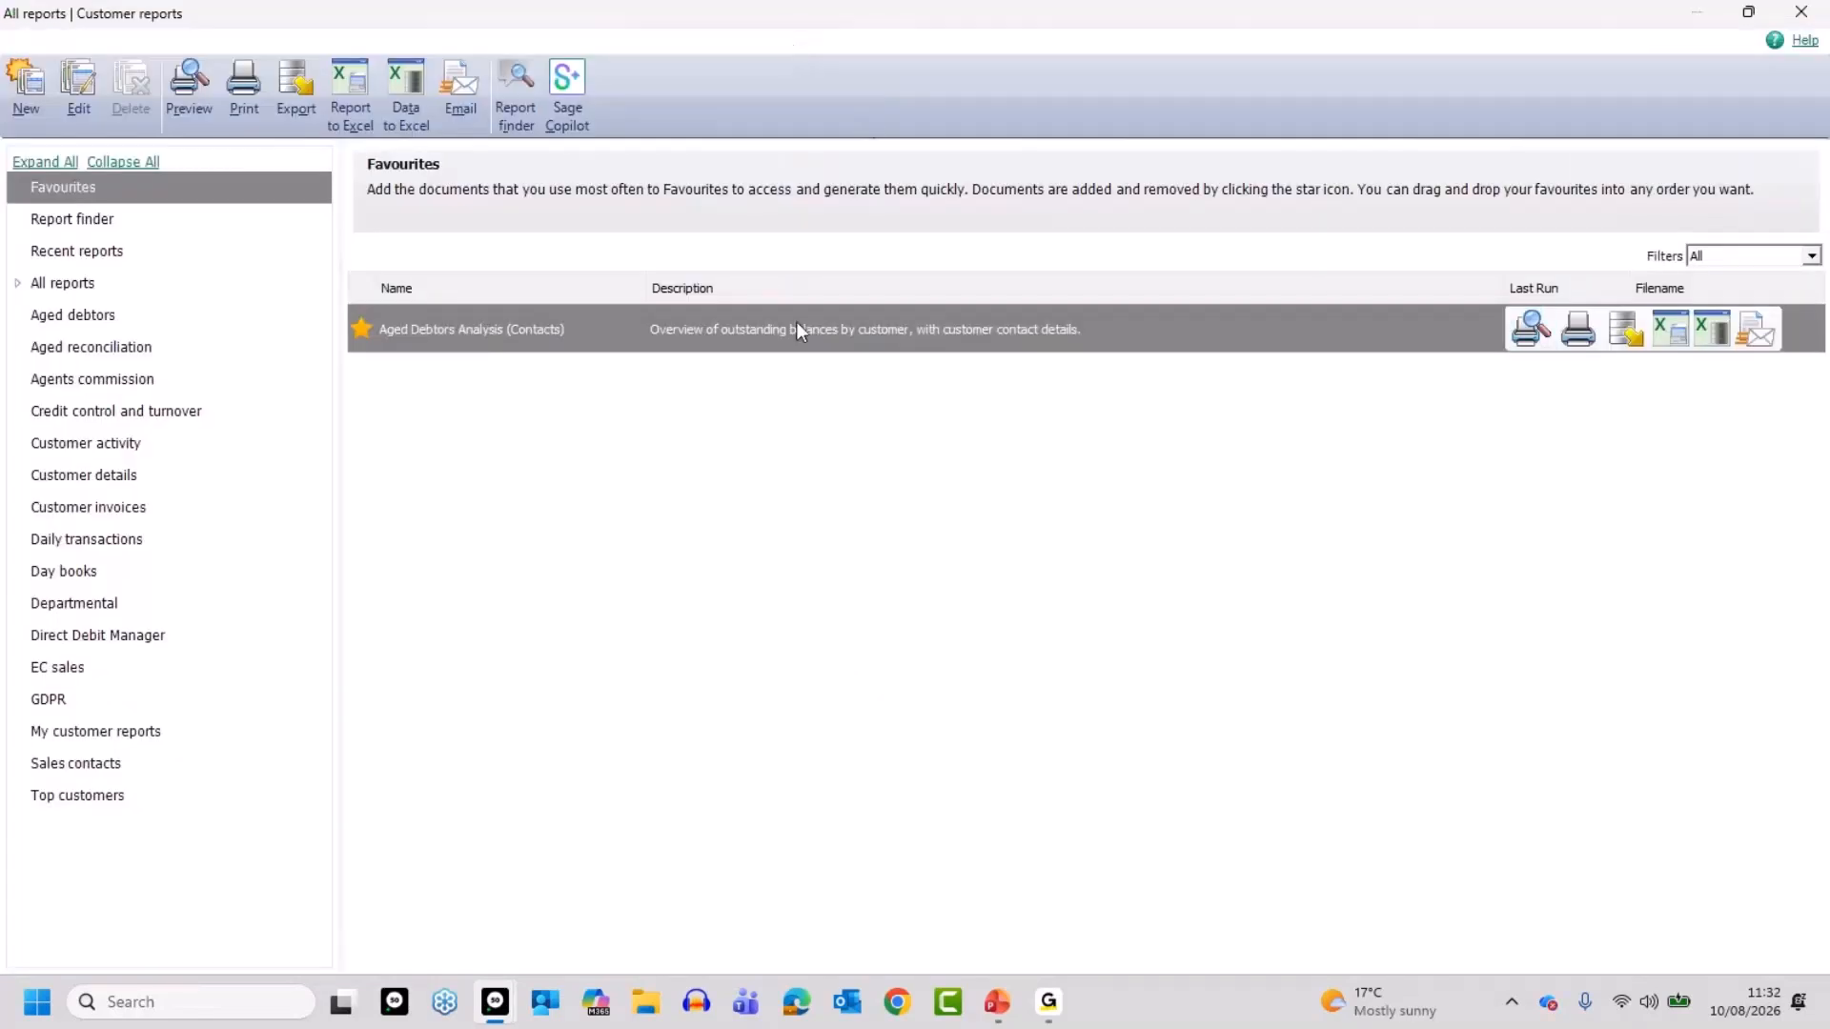
{"action": "left_click", "coordinate": [1800, 12]}
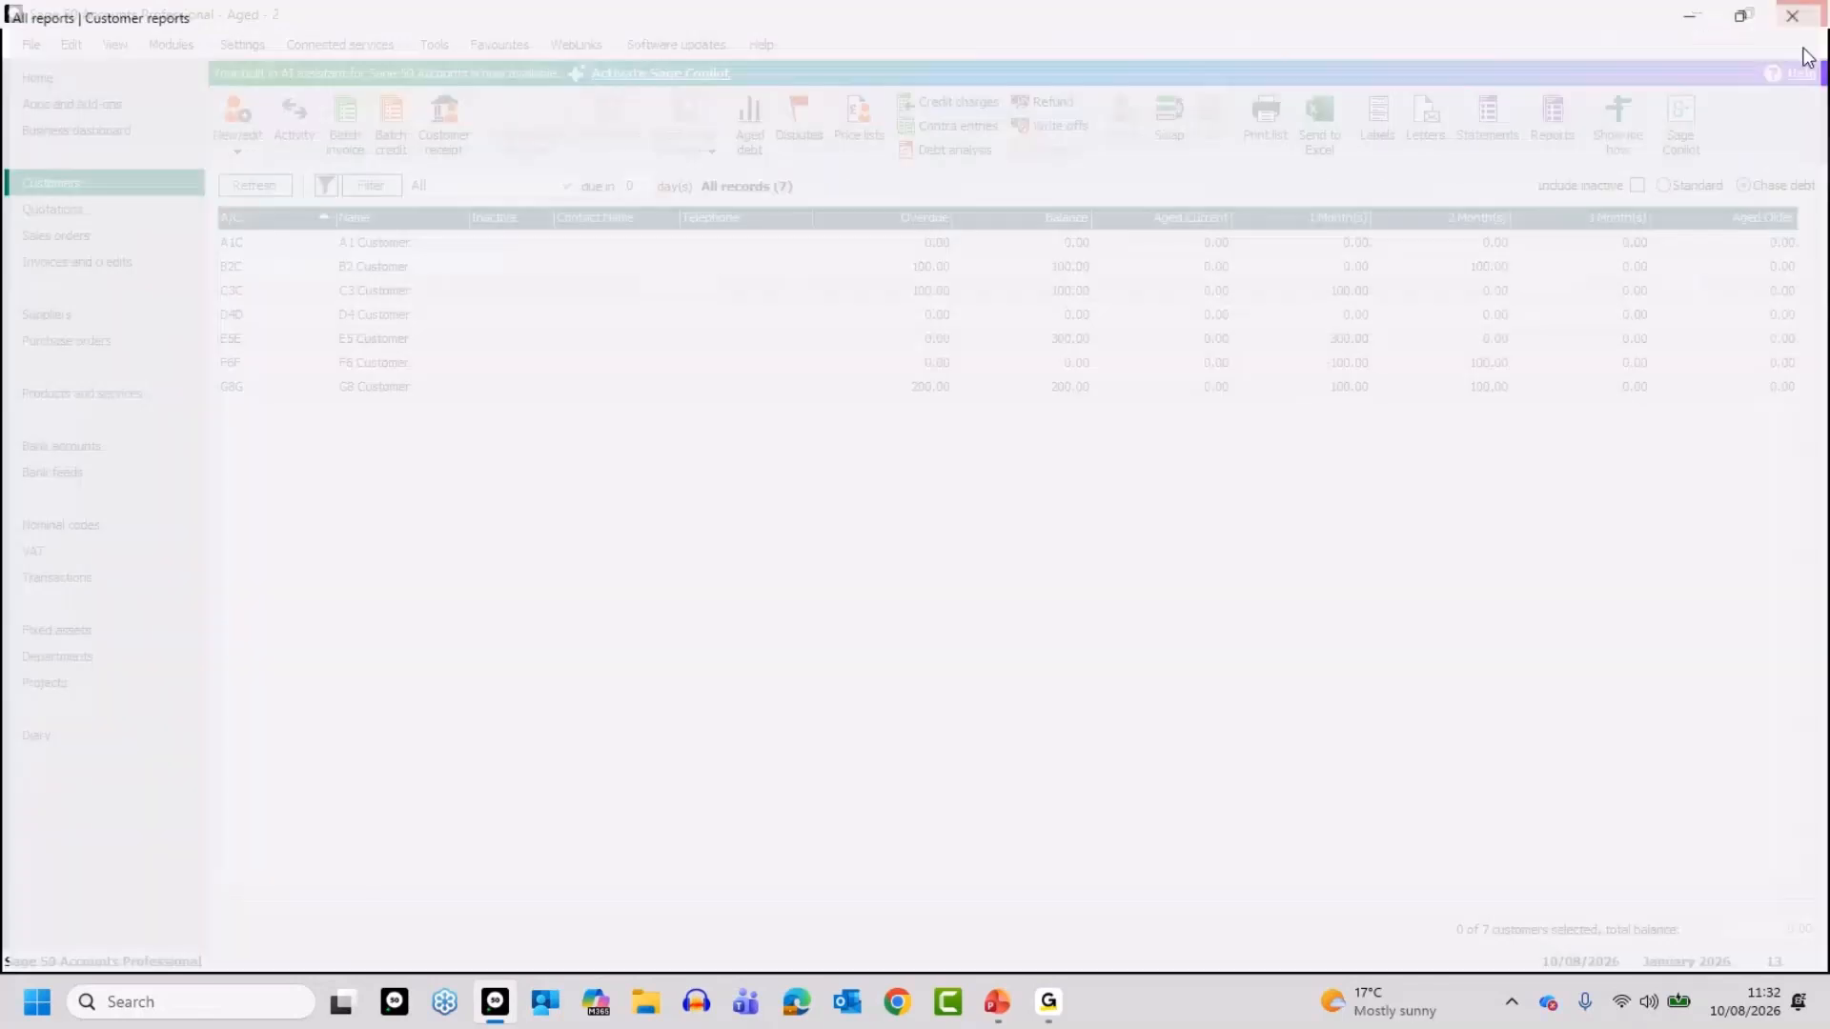
Start a customer receipt into bank account 1200 for D4 Customer (account D4D).
{"action": "left_click", "coordinate": [405, 317]}
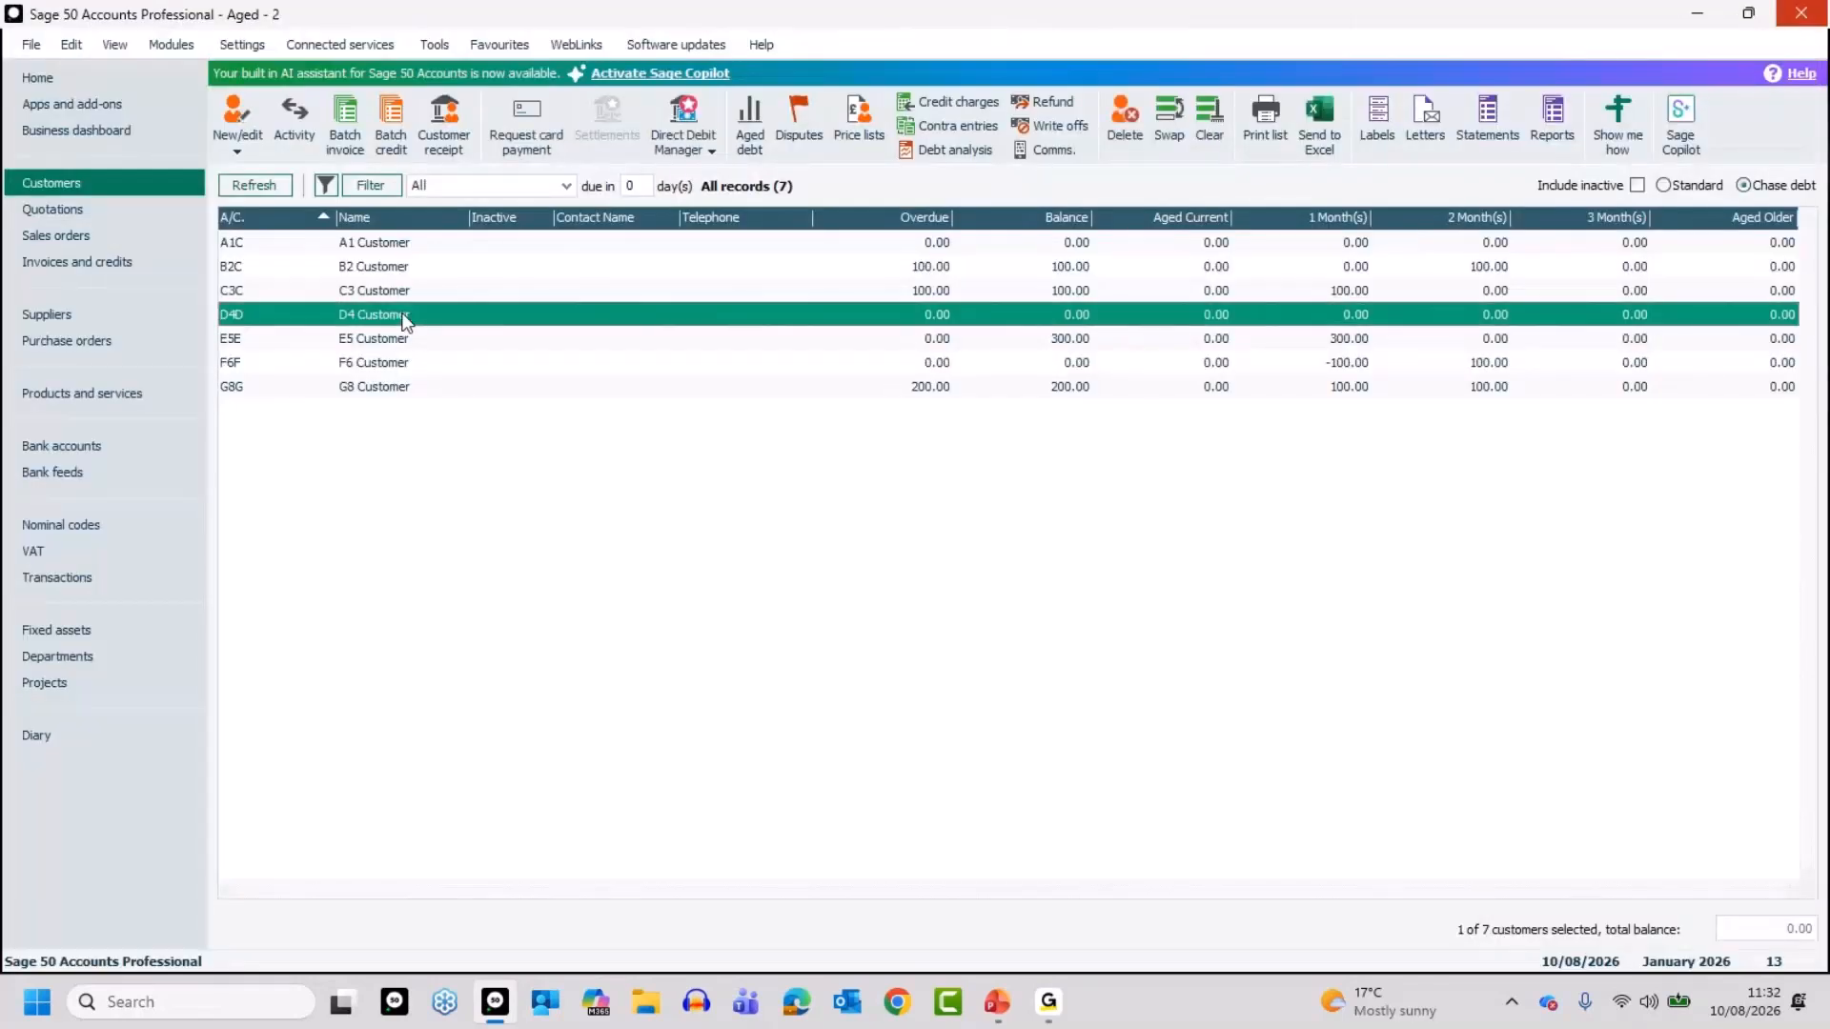
{"action": "left_click", "coordinate": [444, 129]}
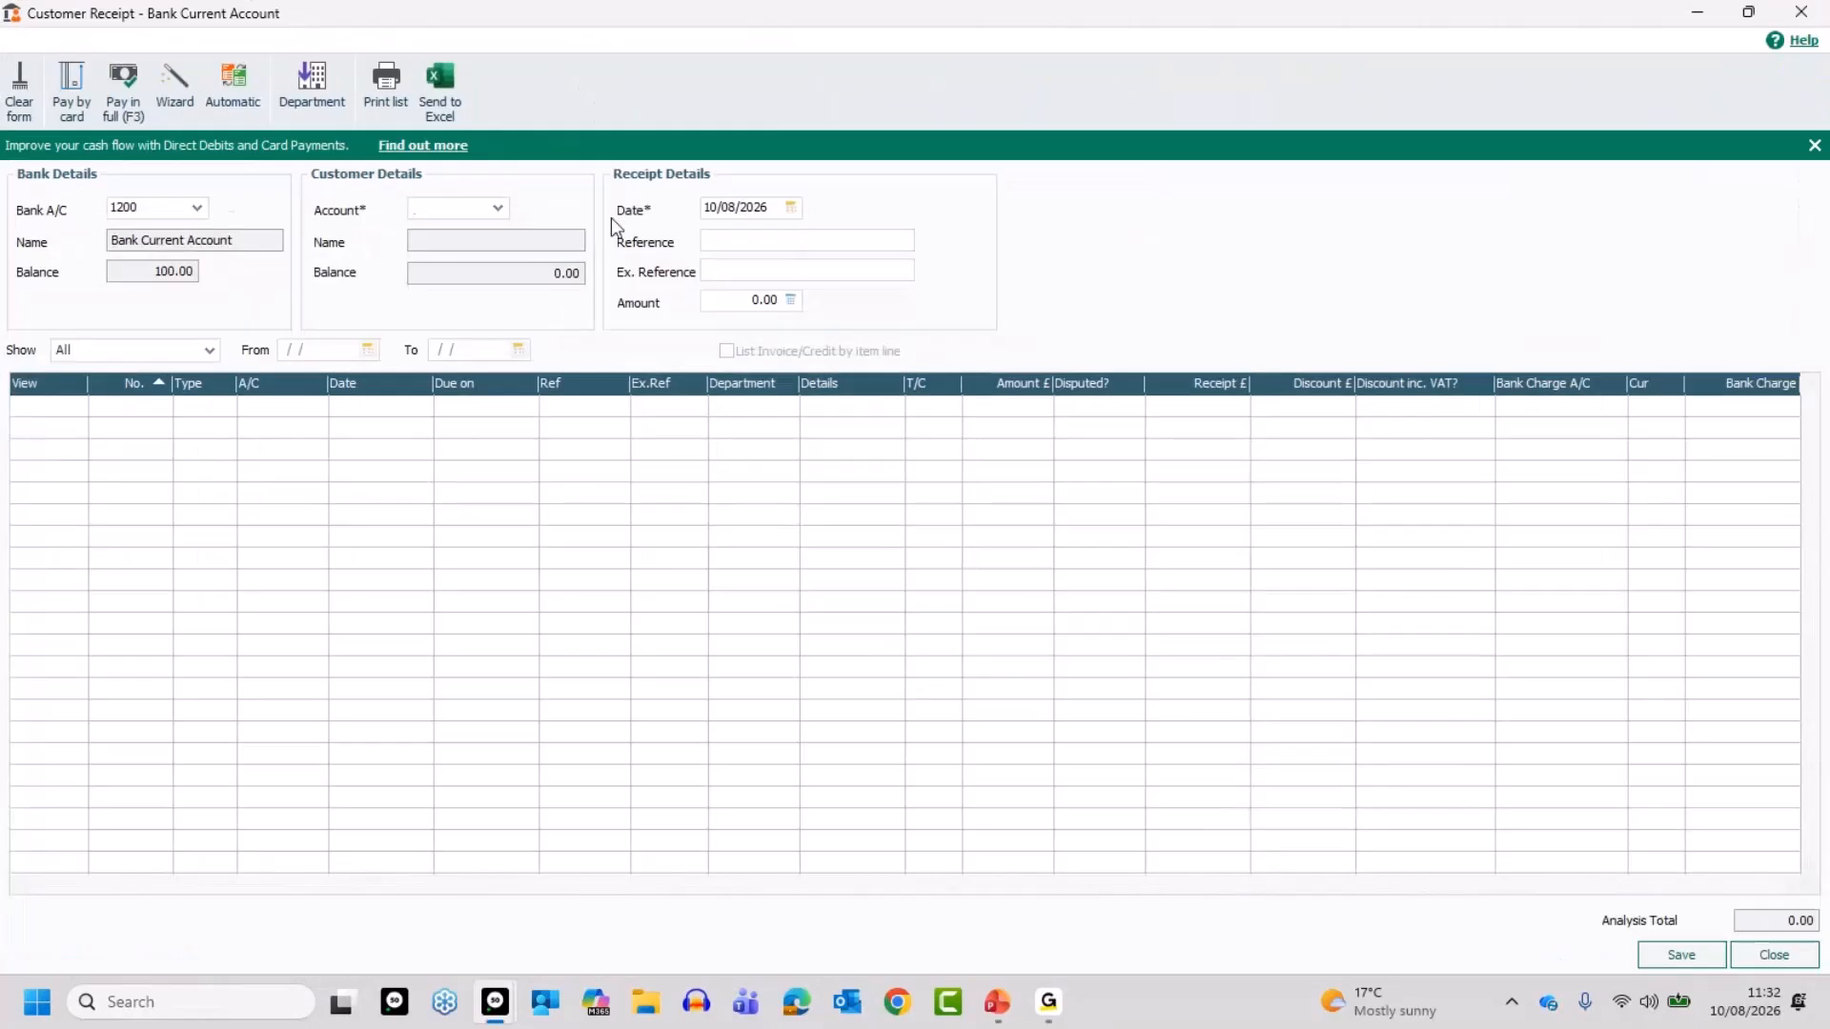
{"action": "left_click", "coordinate": [498, 208]}
{"action": "left_click", "coordinate": [487, 422]}
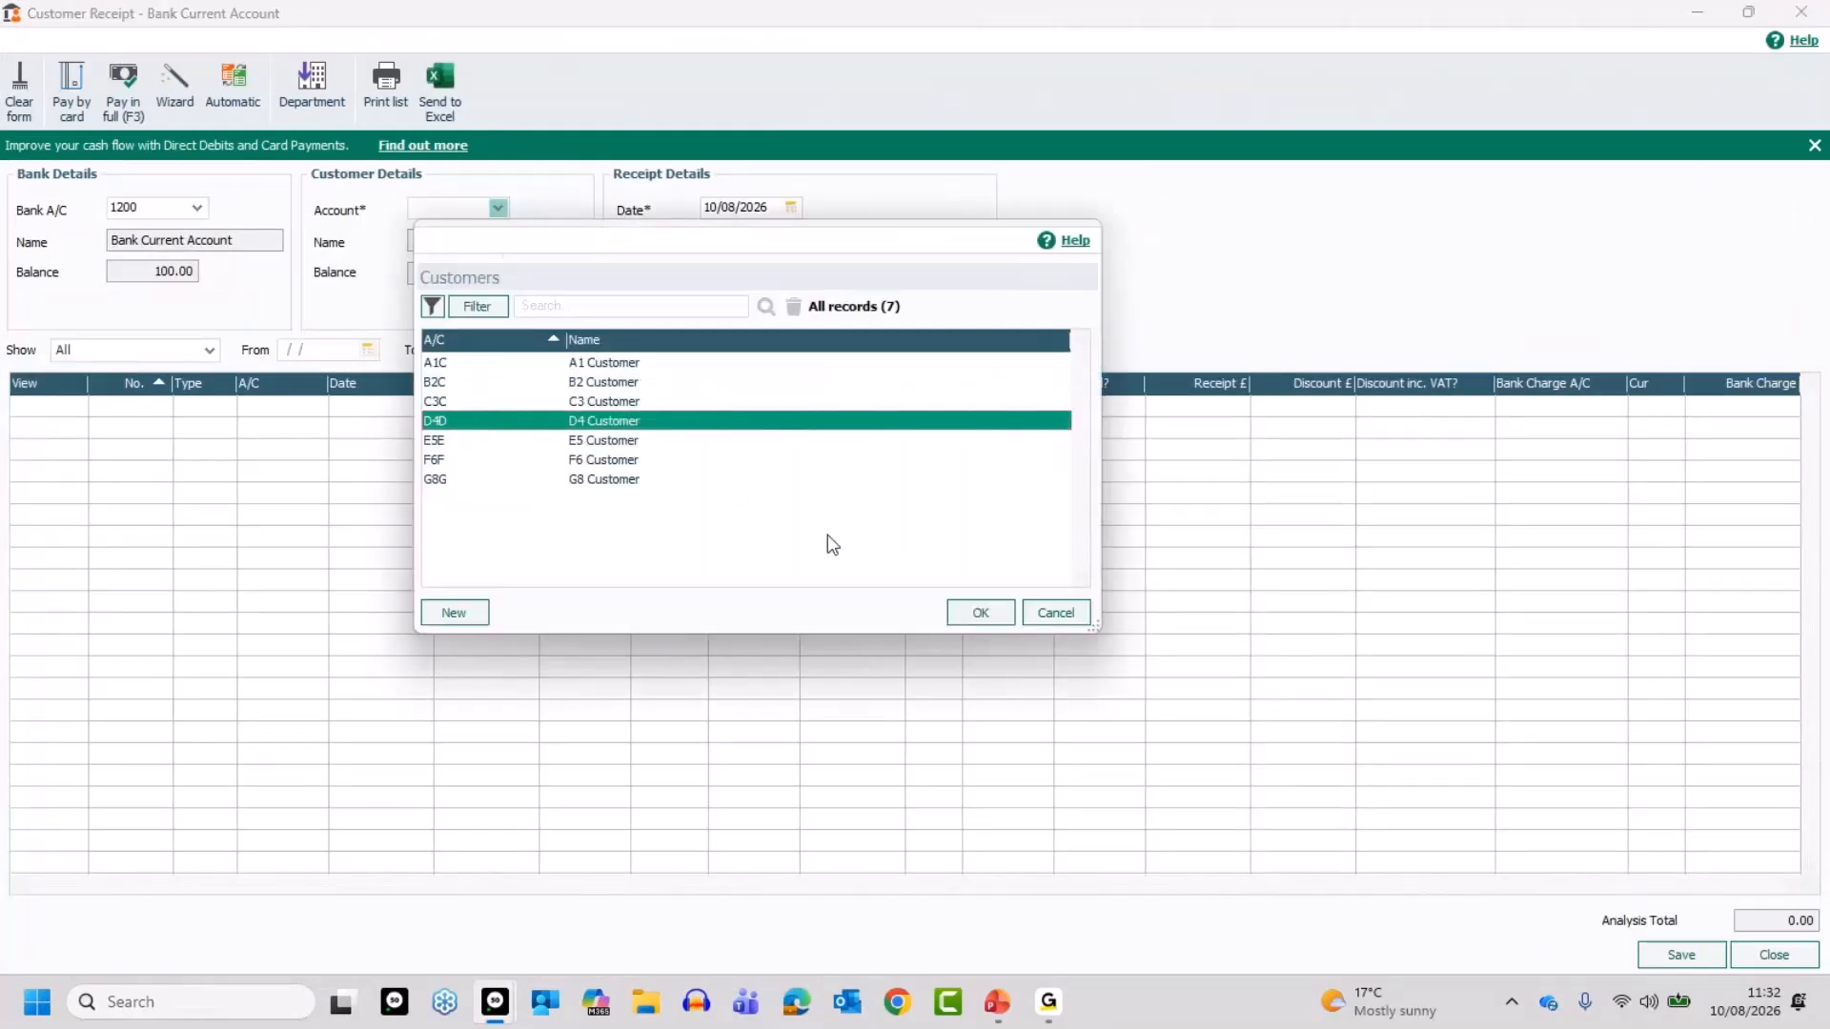
{"action": "left_click", "coordinate": [978, 609]}
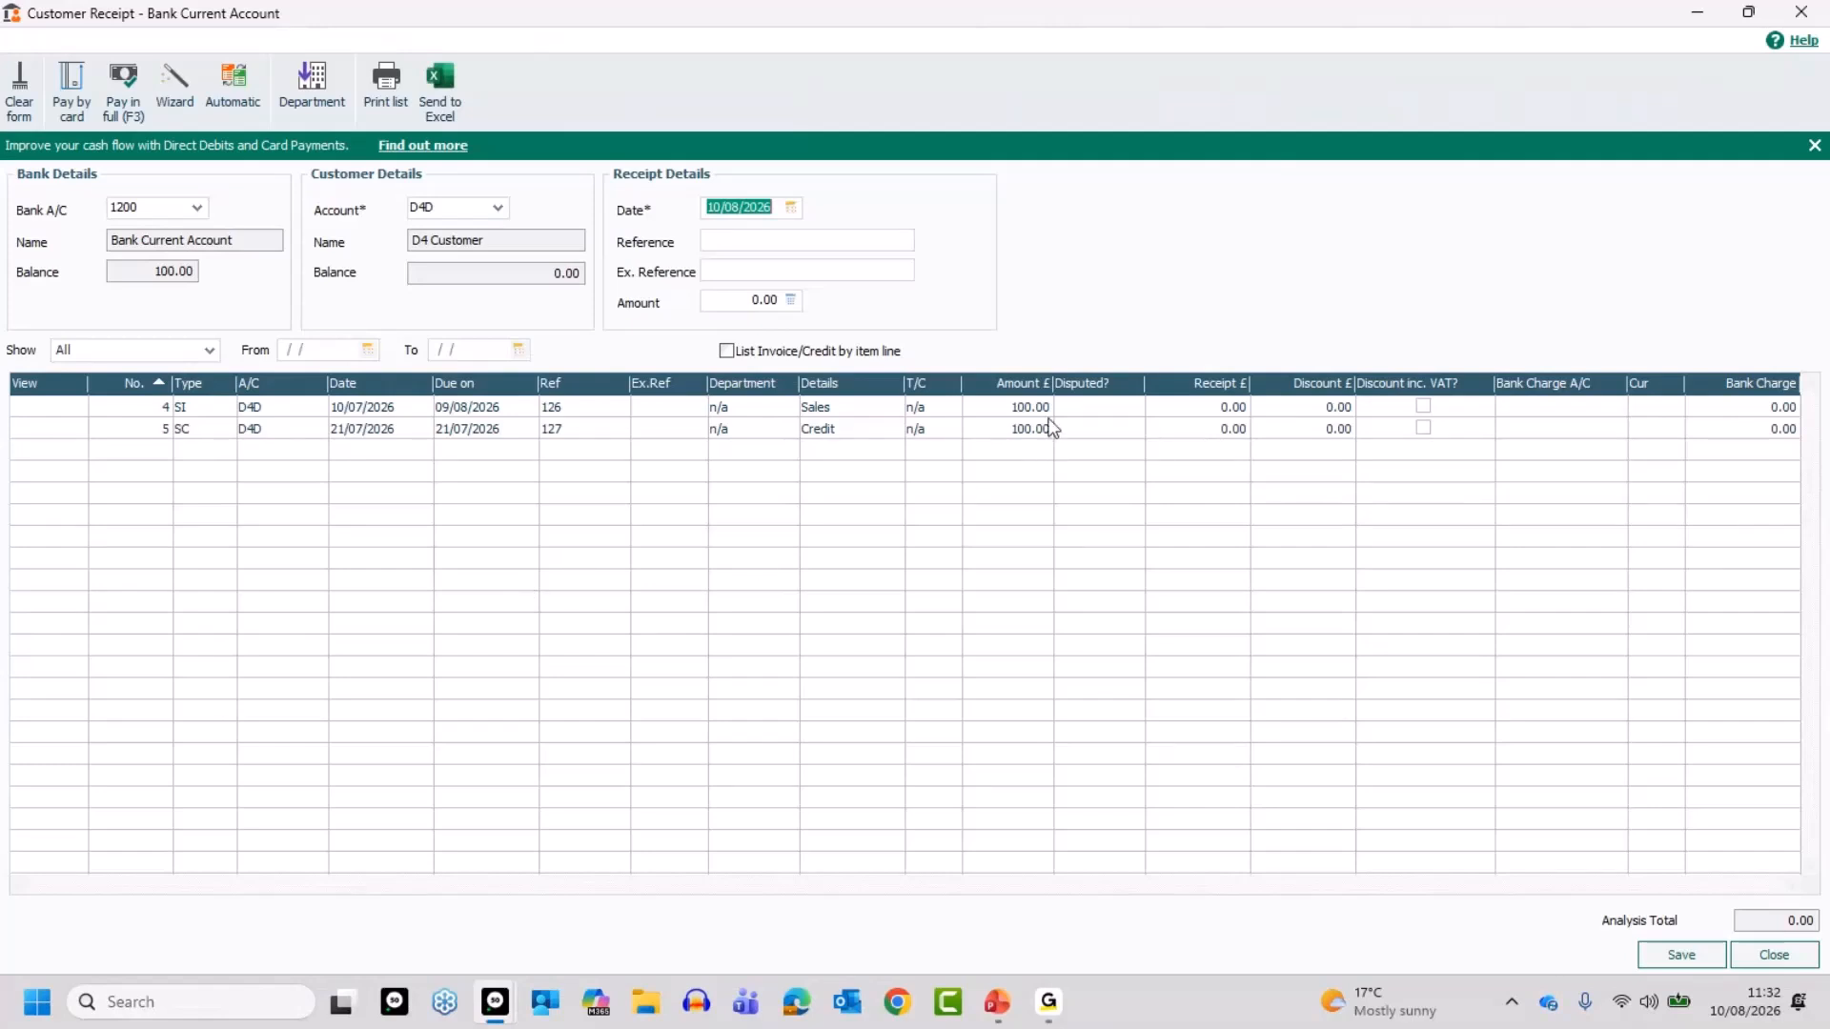
Allocate D4 Customer's credit 127 in full against sales invoice 126, then save and close the receipt.
{"action": "left_click", "coordinate": [1197, 407]}
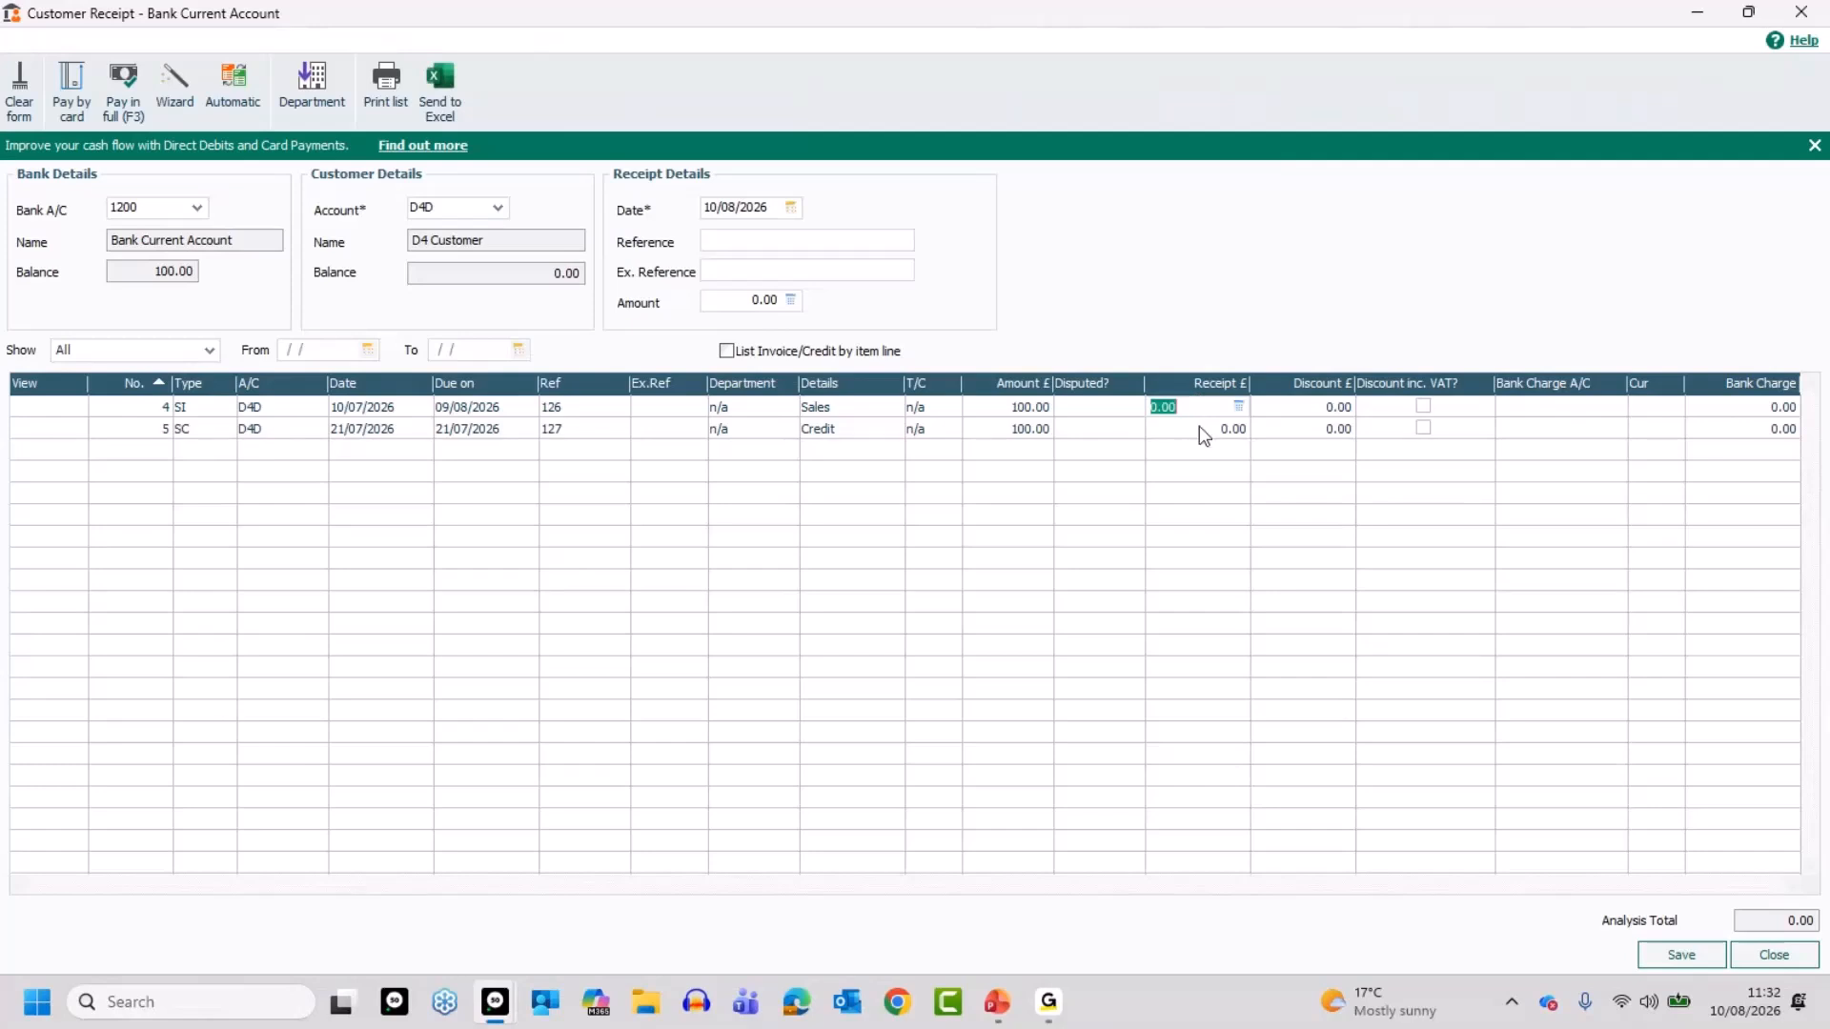
{"action": "left_click", "coordinate": [1199, 429]}
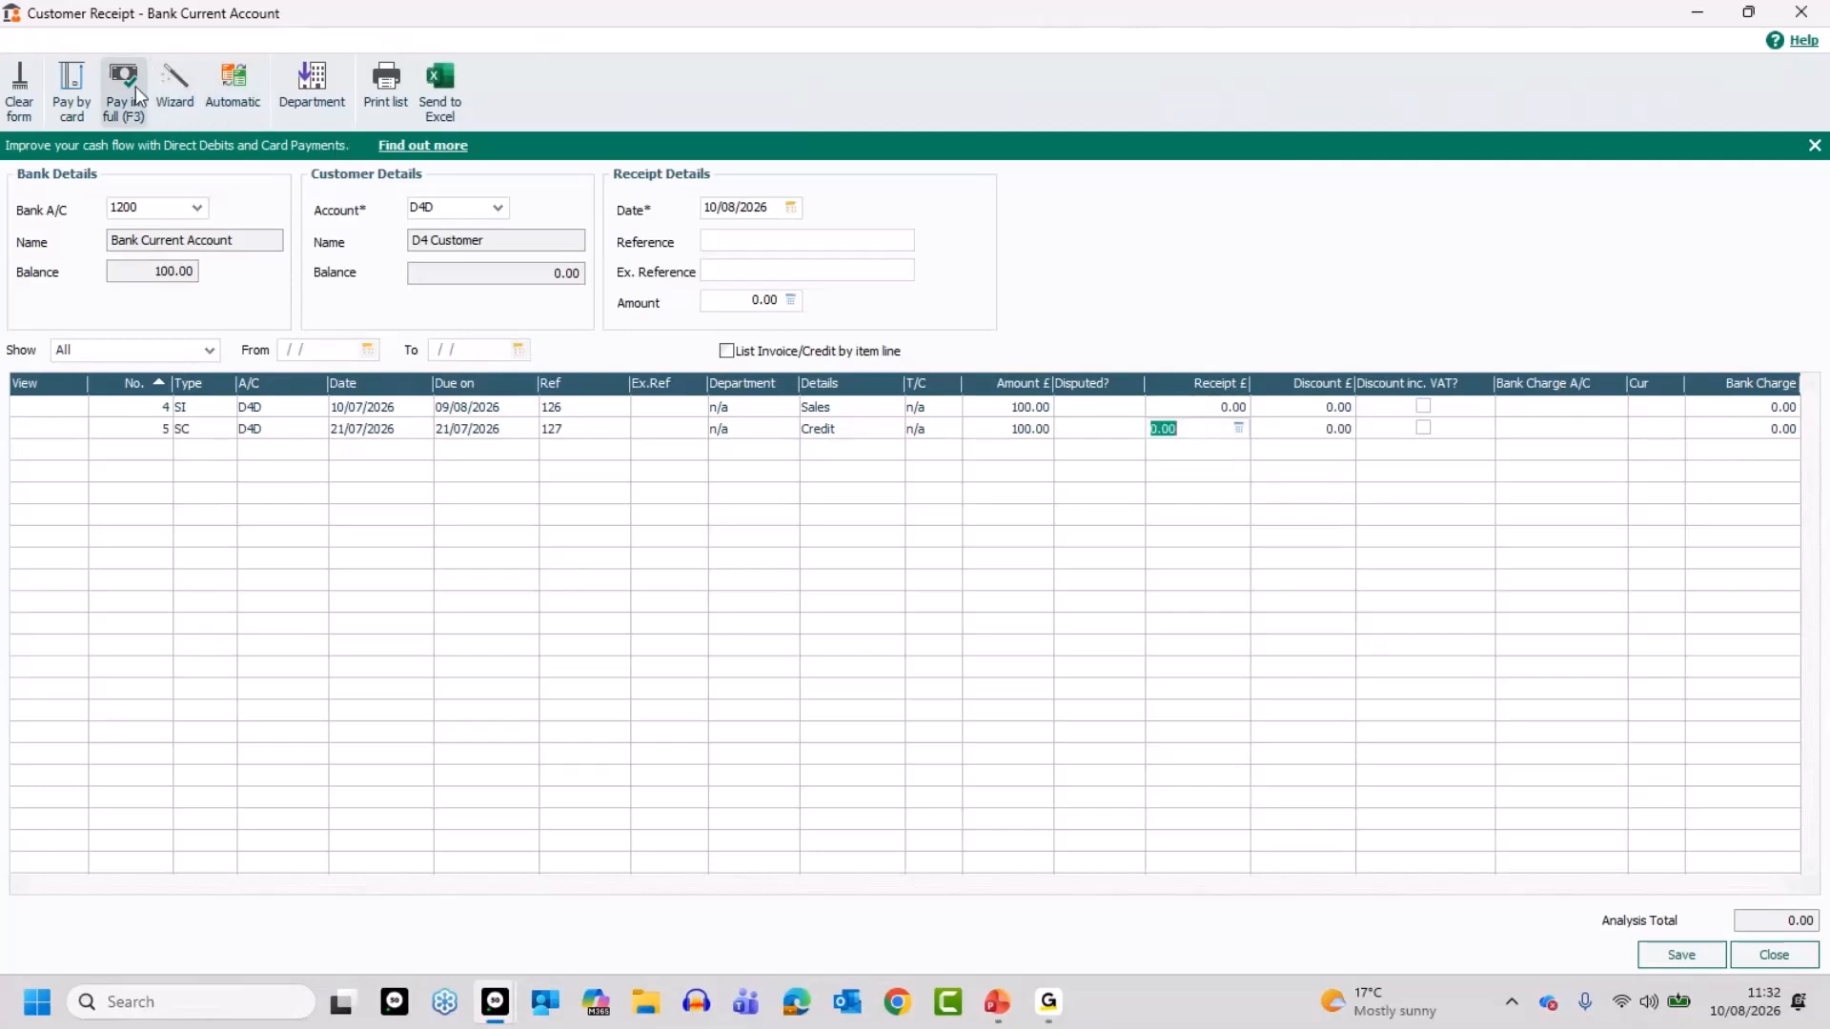
{"action": "left_click", "coordinate": [134, 88]}
{"action": "key", "text": "Up"}
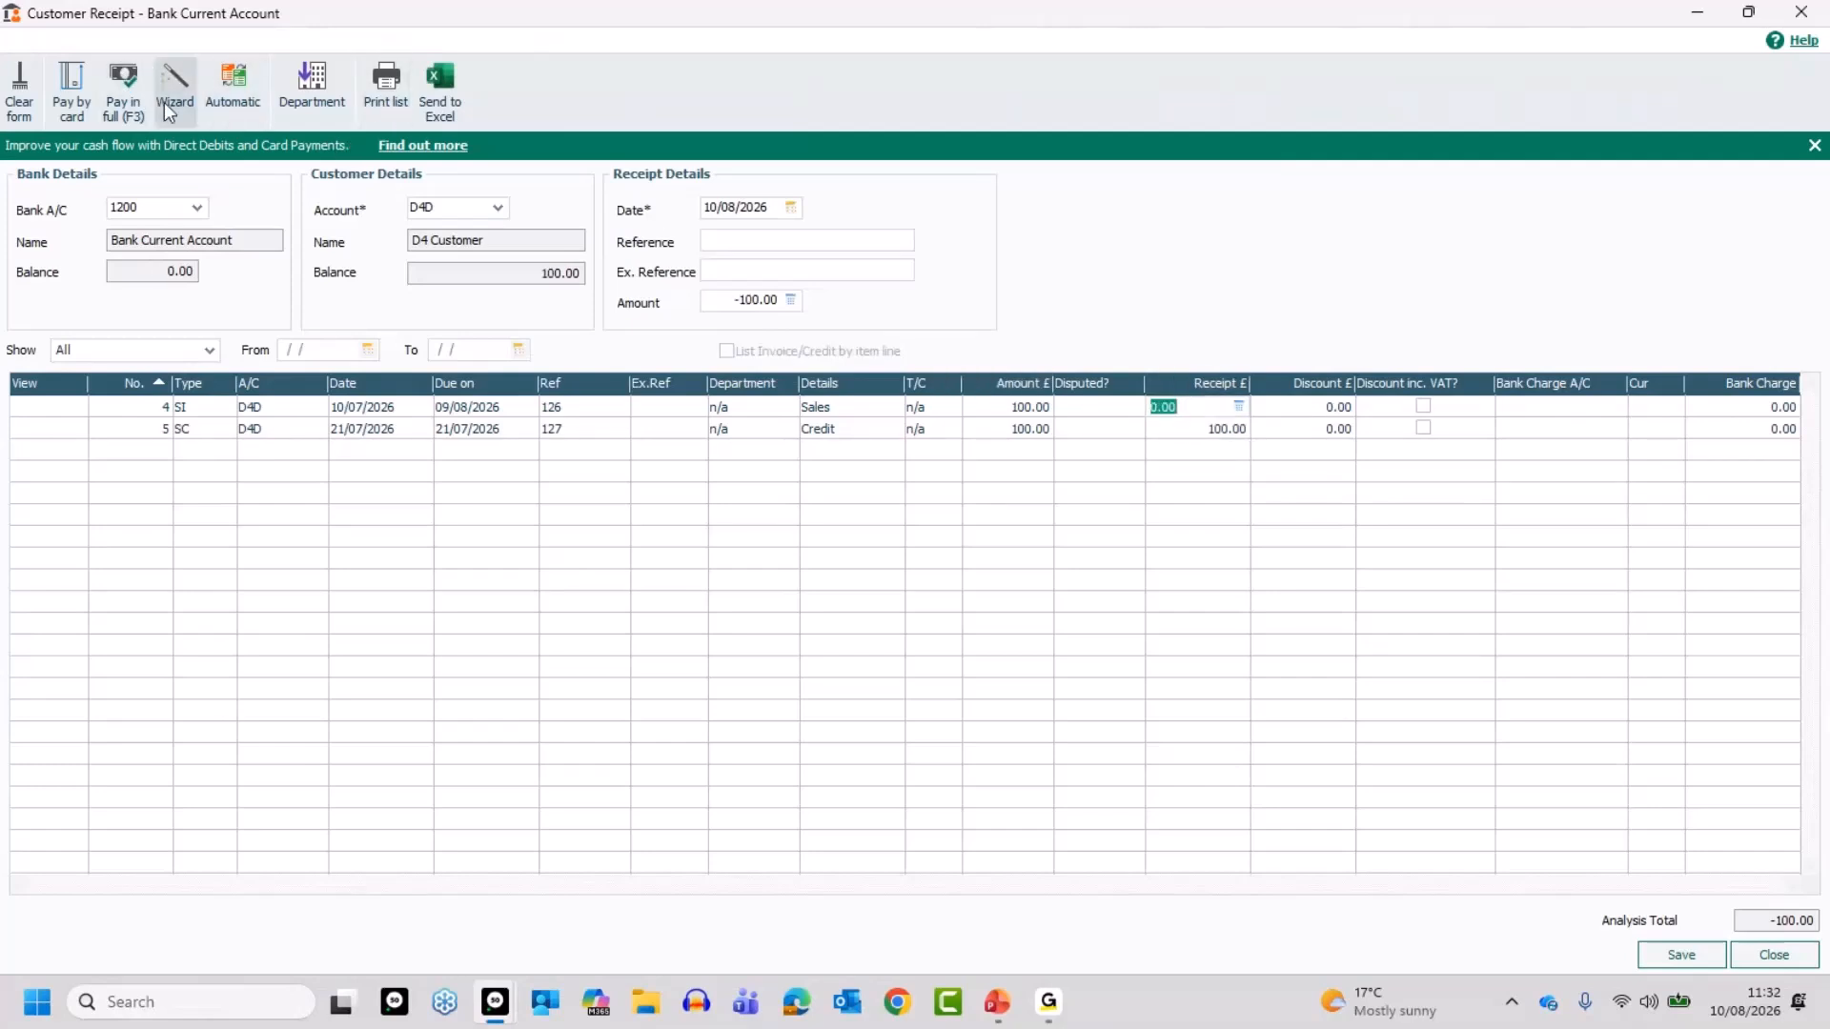
{"action": "left_click", "coordinate": [130, 97]}
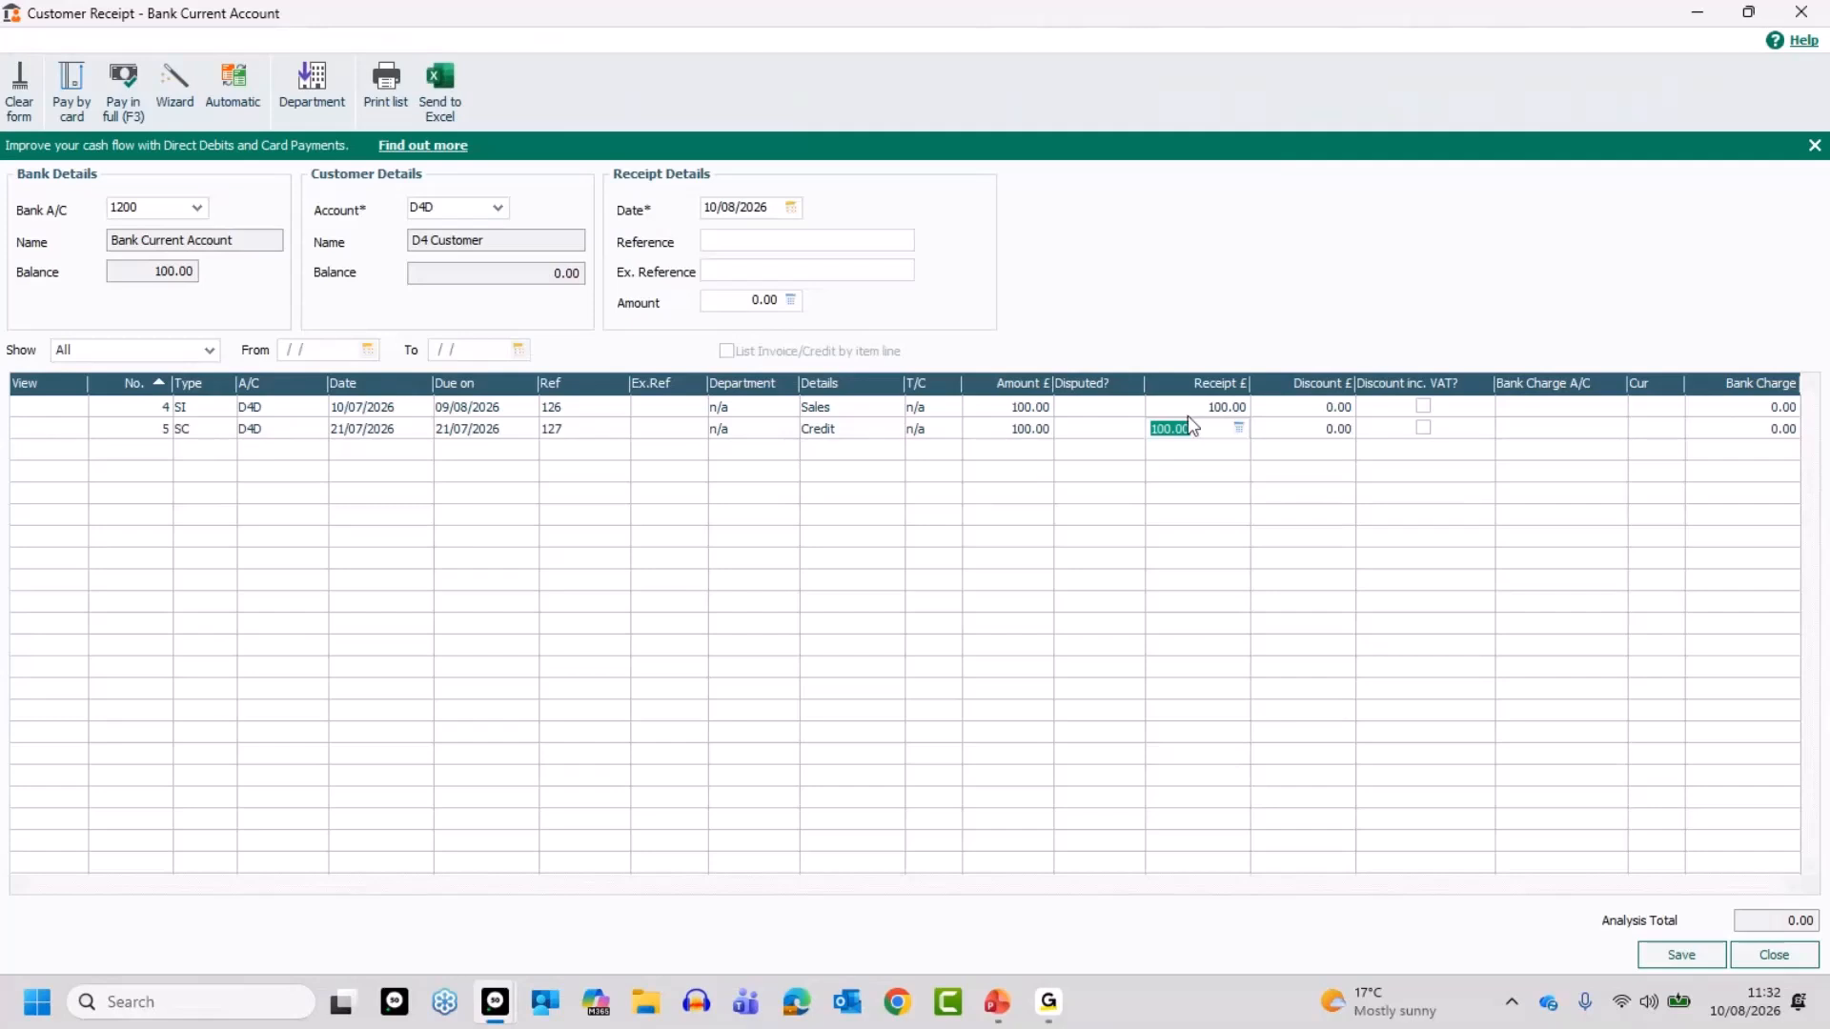
{"action": "left_click", "coordinate": [1681, 955]}
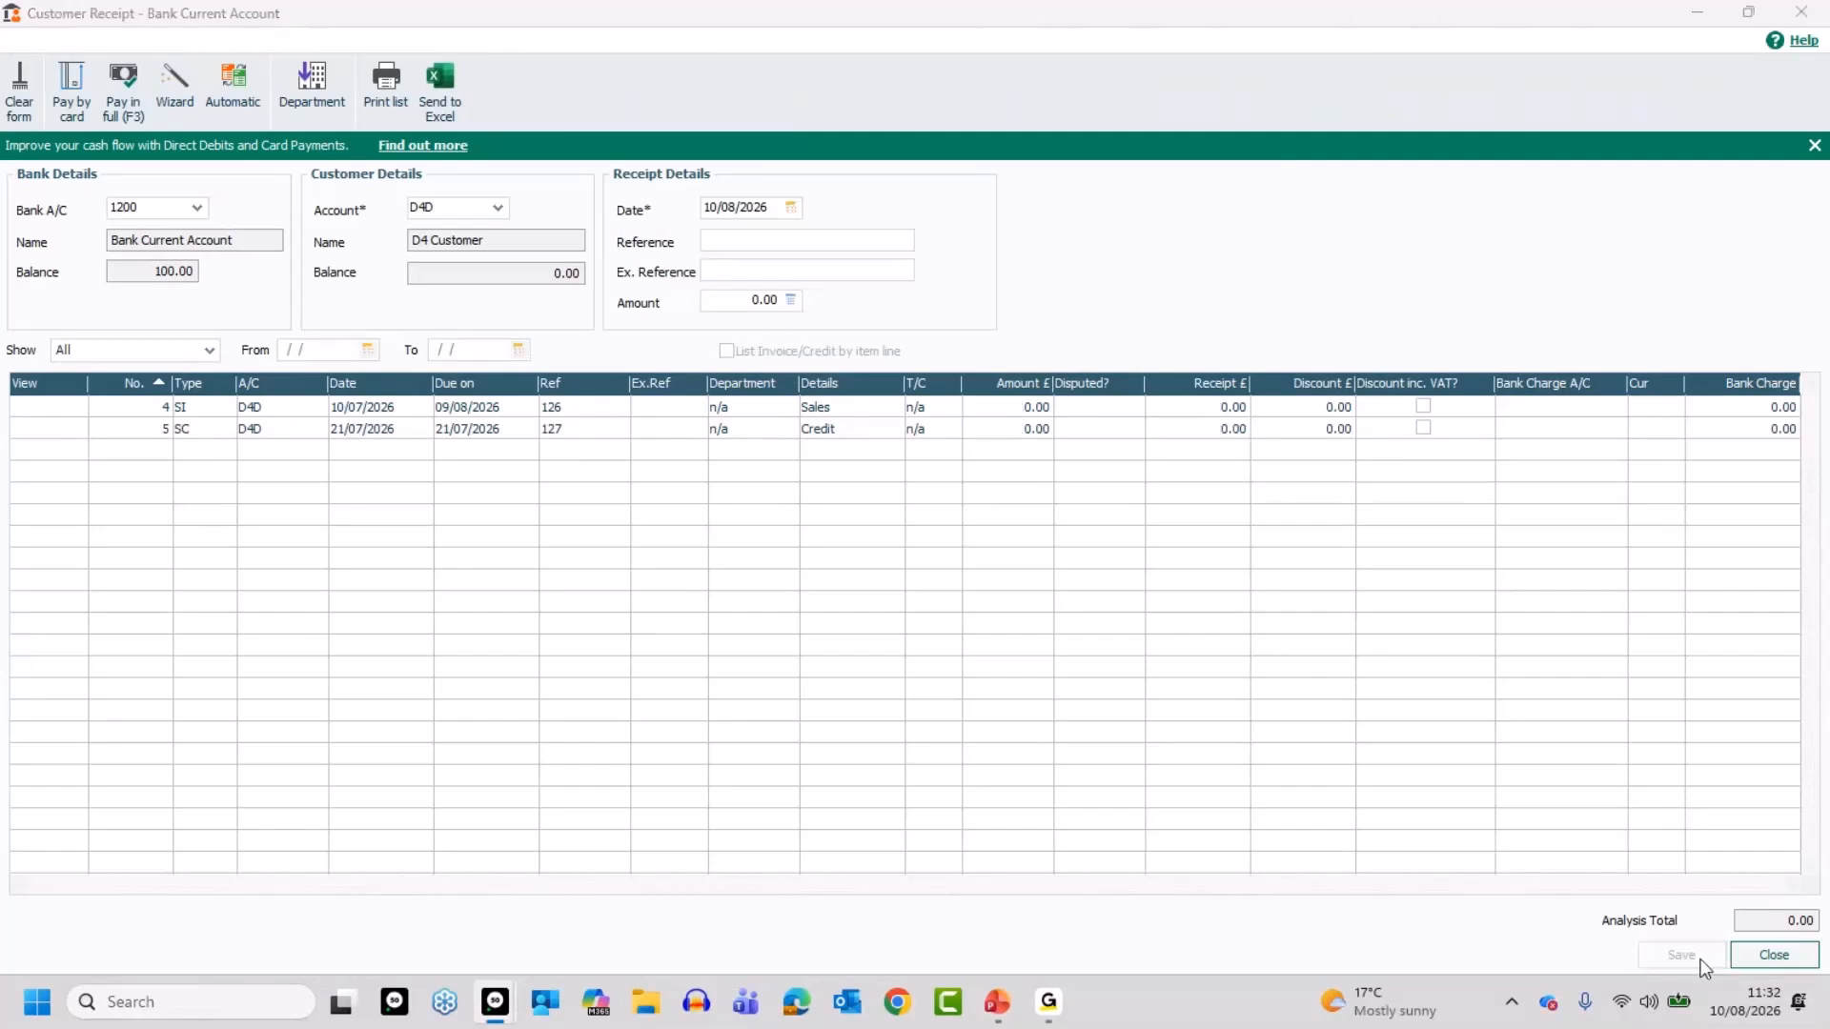
{"action": "left_click", "coordinate": [1773, 955]}
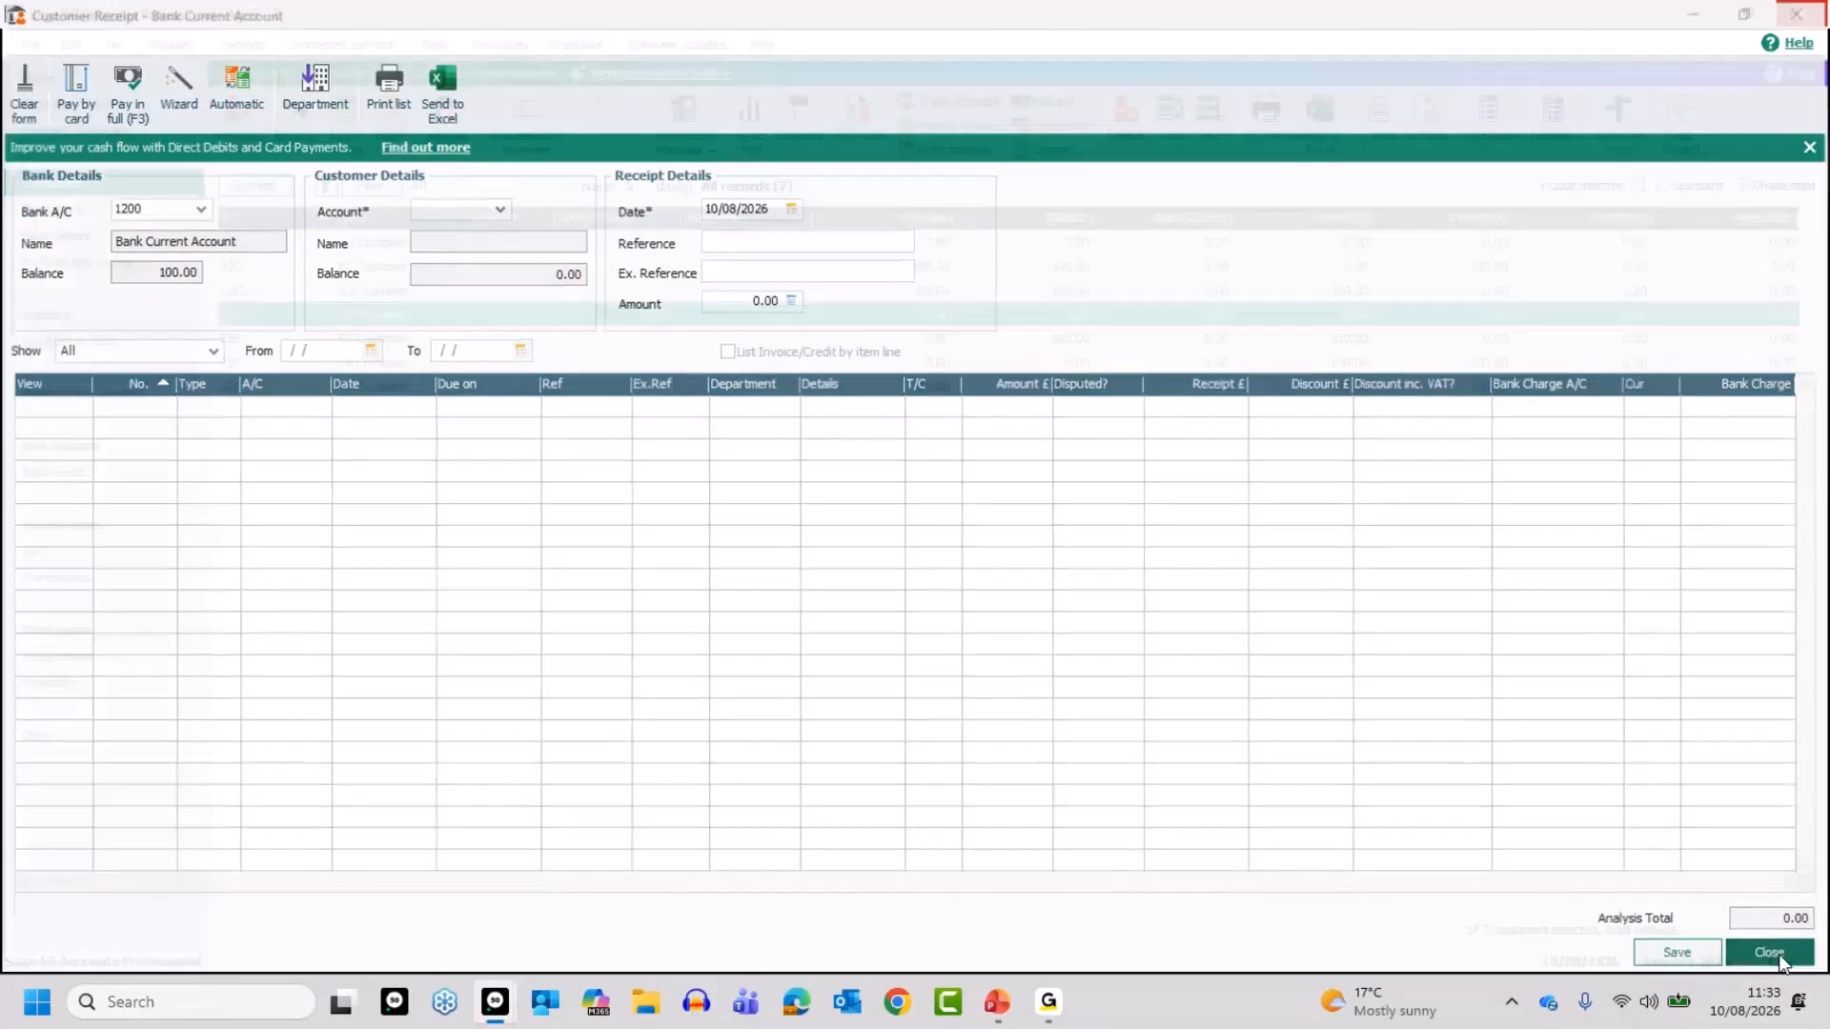
Deselect D4 Customer and preview the favourite Aged Debtors Analysis (Contacts) report to 31/07/2026 for all customers, excluding later payments.
{"action": "left_click", "coordinate": [638, 311]}
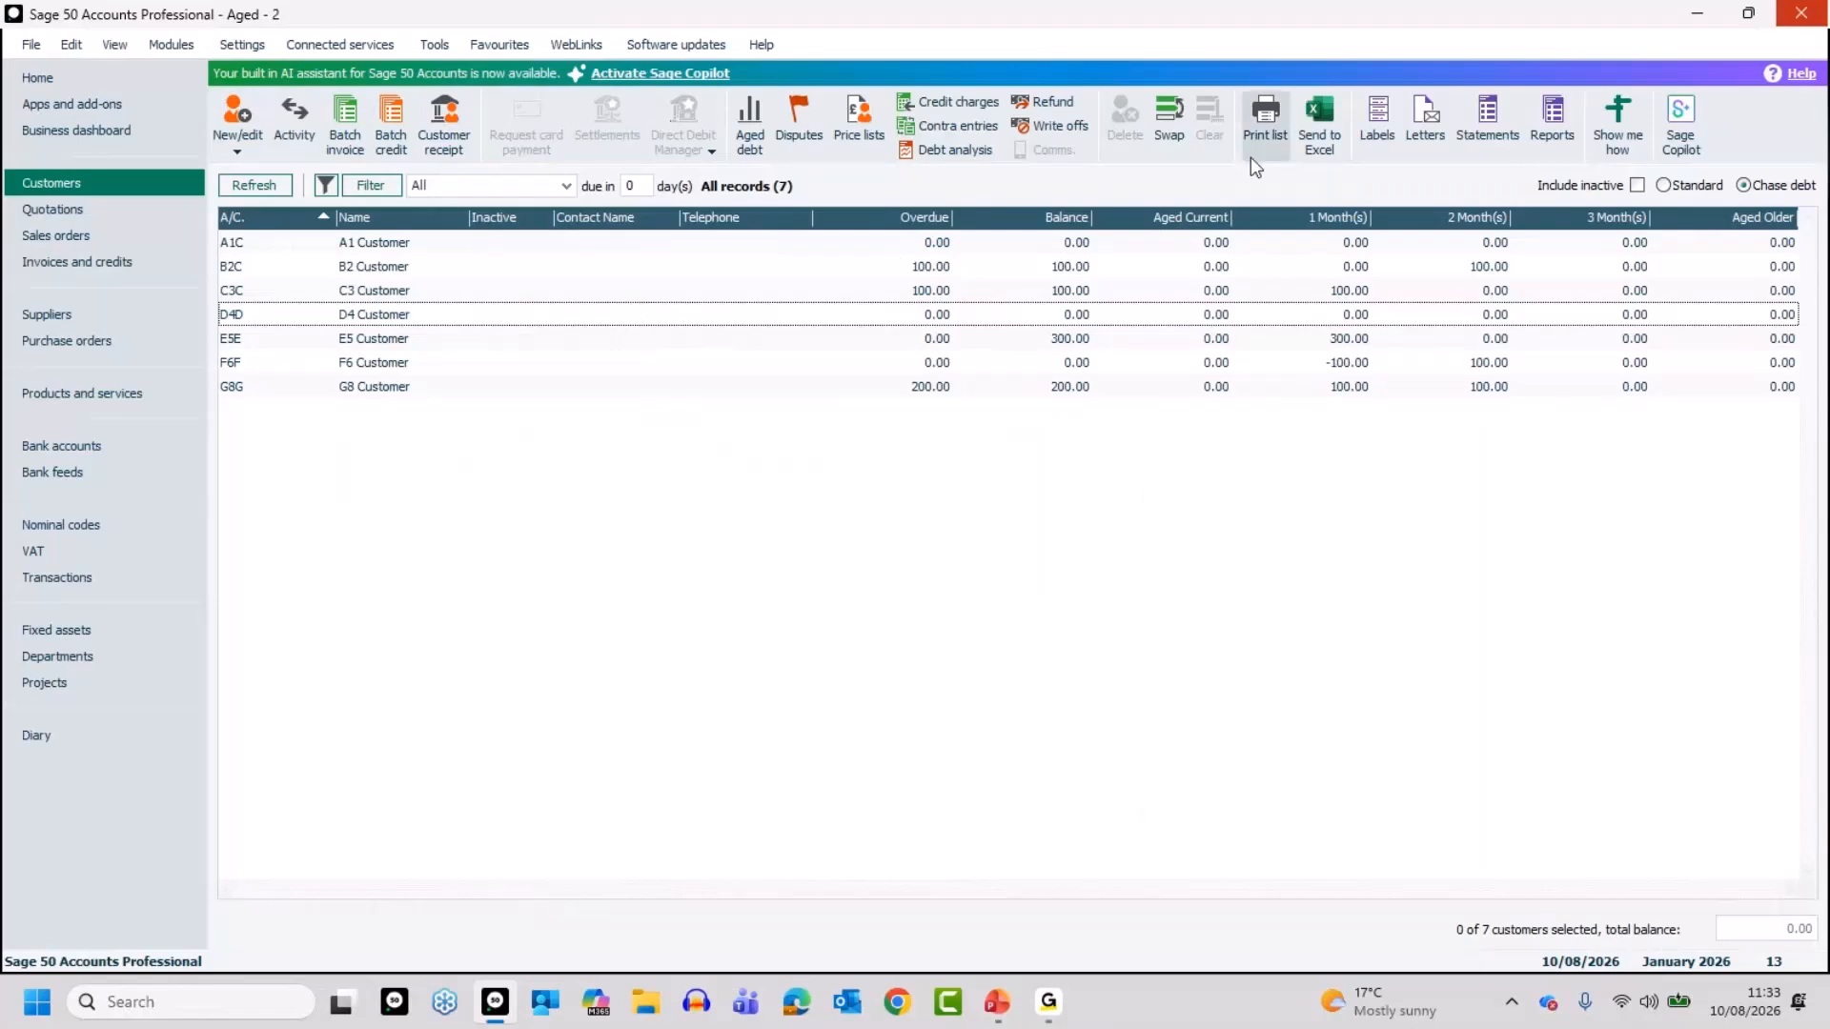
{"action": "left_click", "coordinate": [1548, 117]}
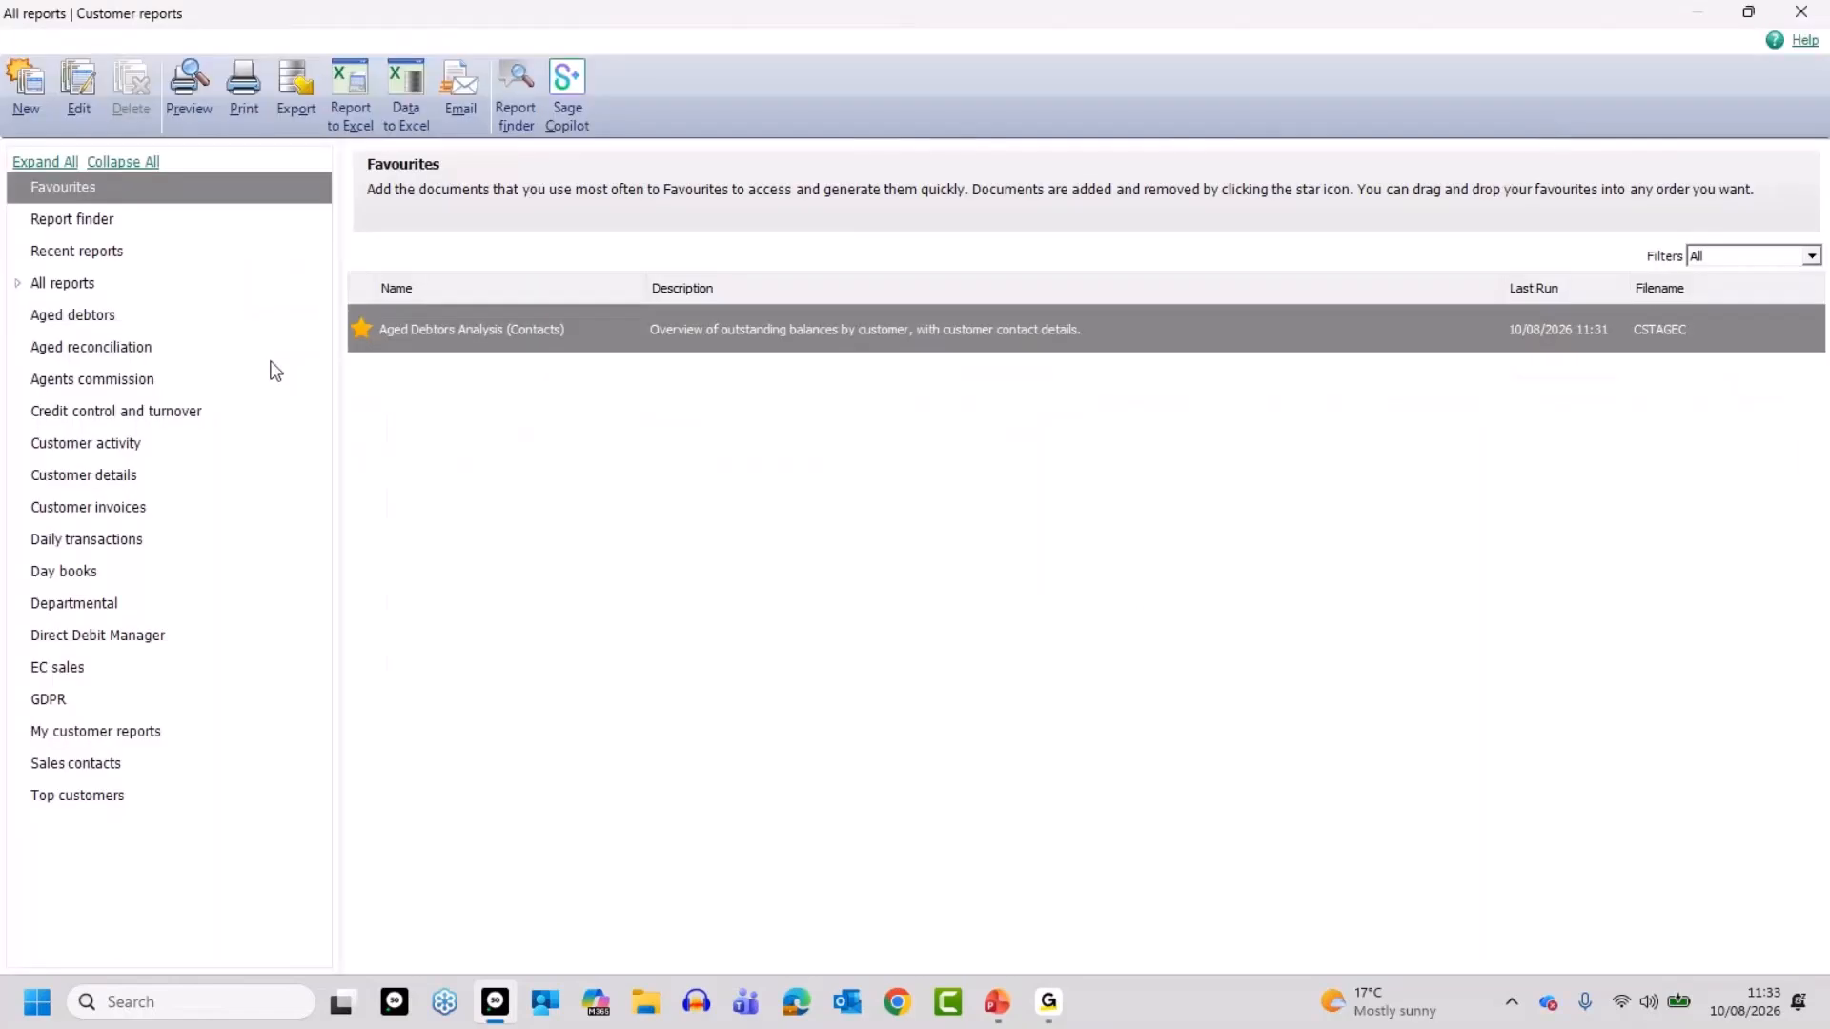
{"action": "mouse_move", "coordinate": [493, 335]}
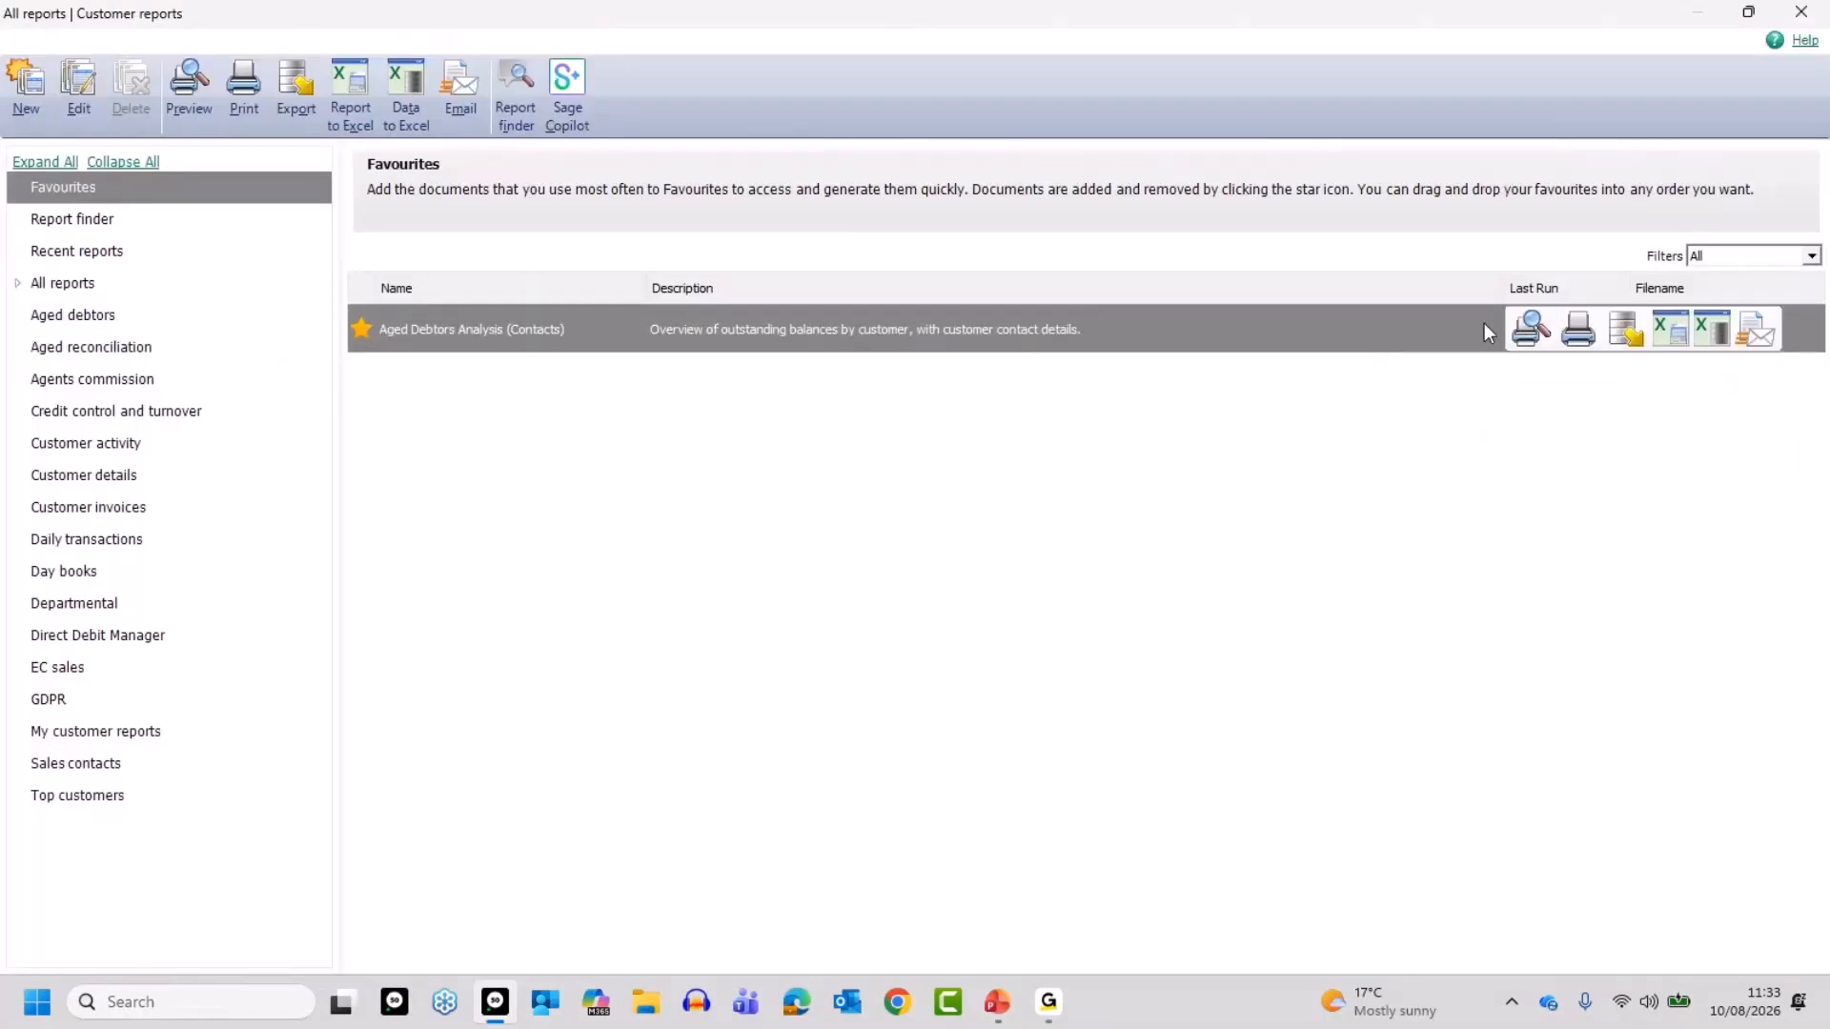
{"action": "left_click", "coordinate": [1531, 329]}
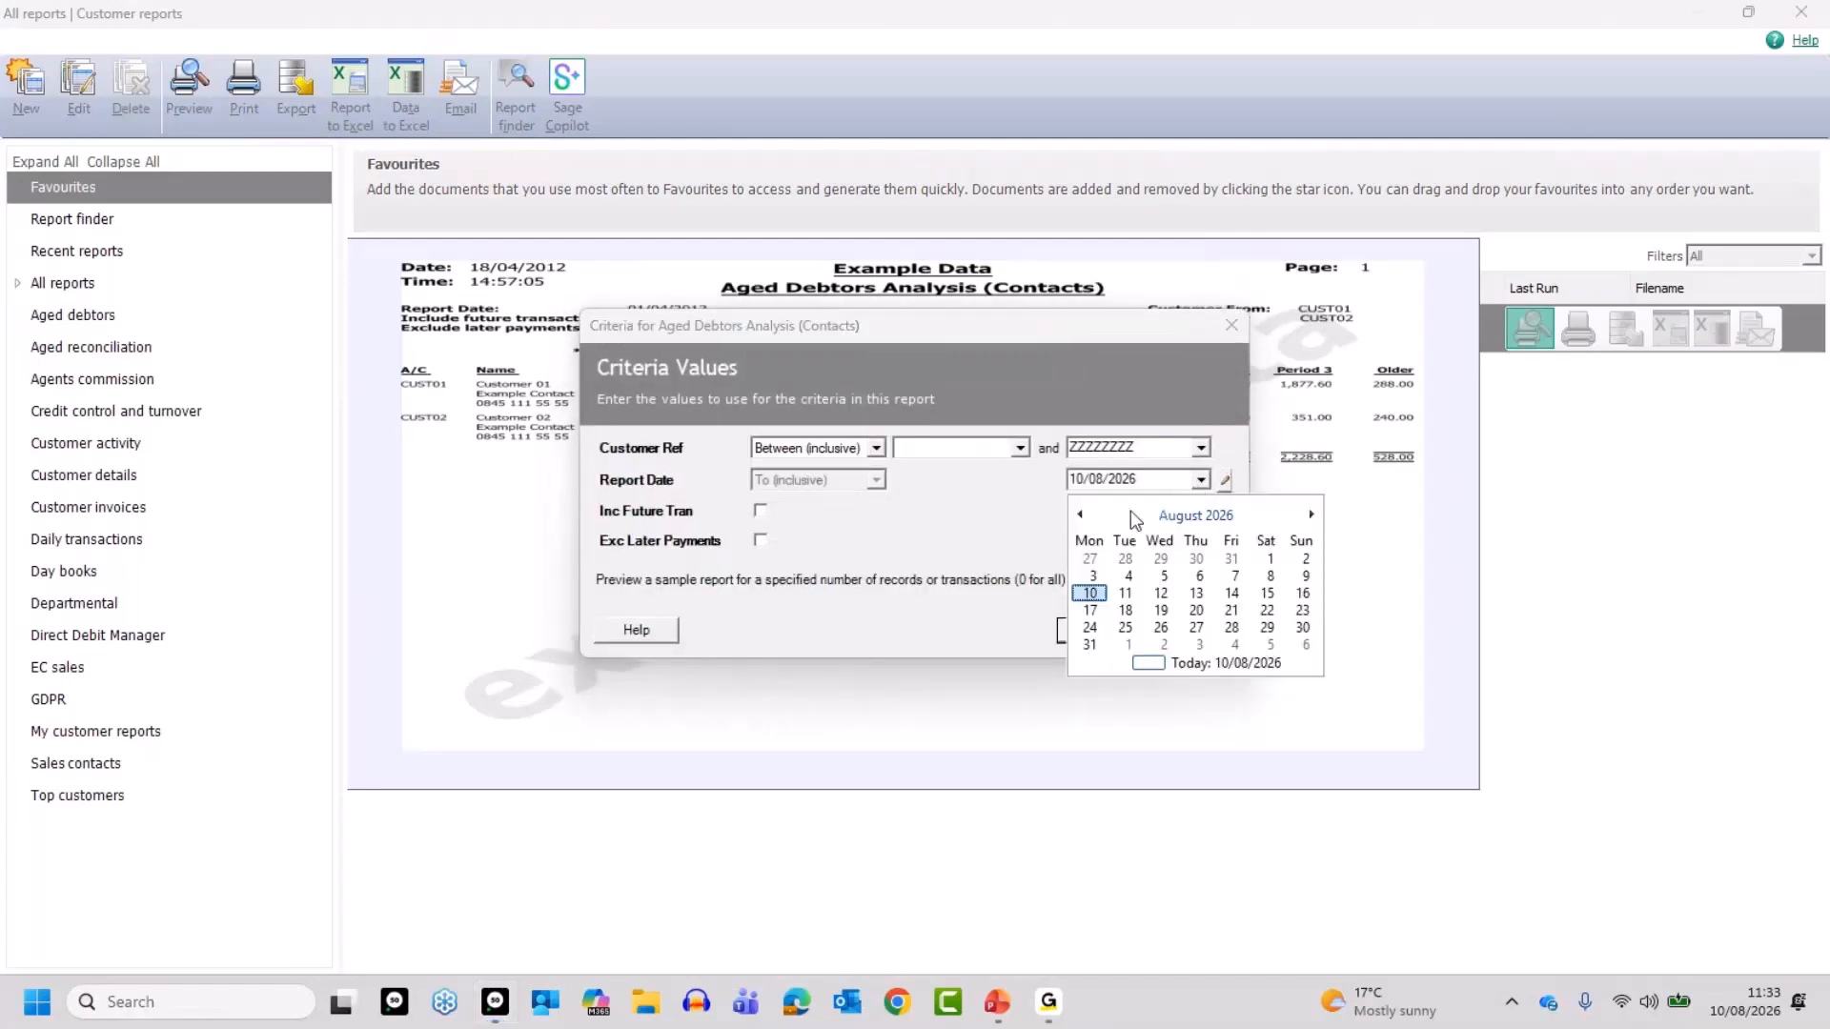
{"action": "left_click", "coordinate": [1080, 514]}
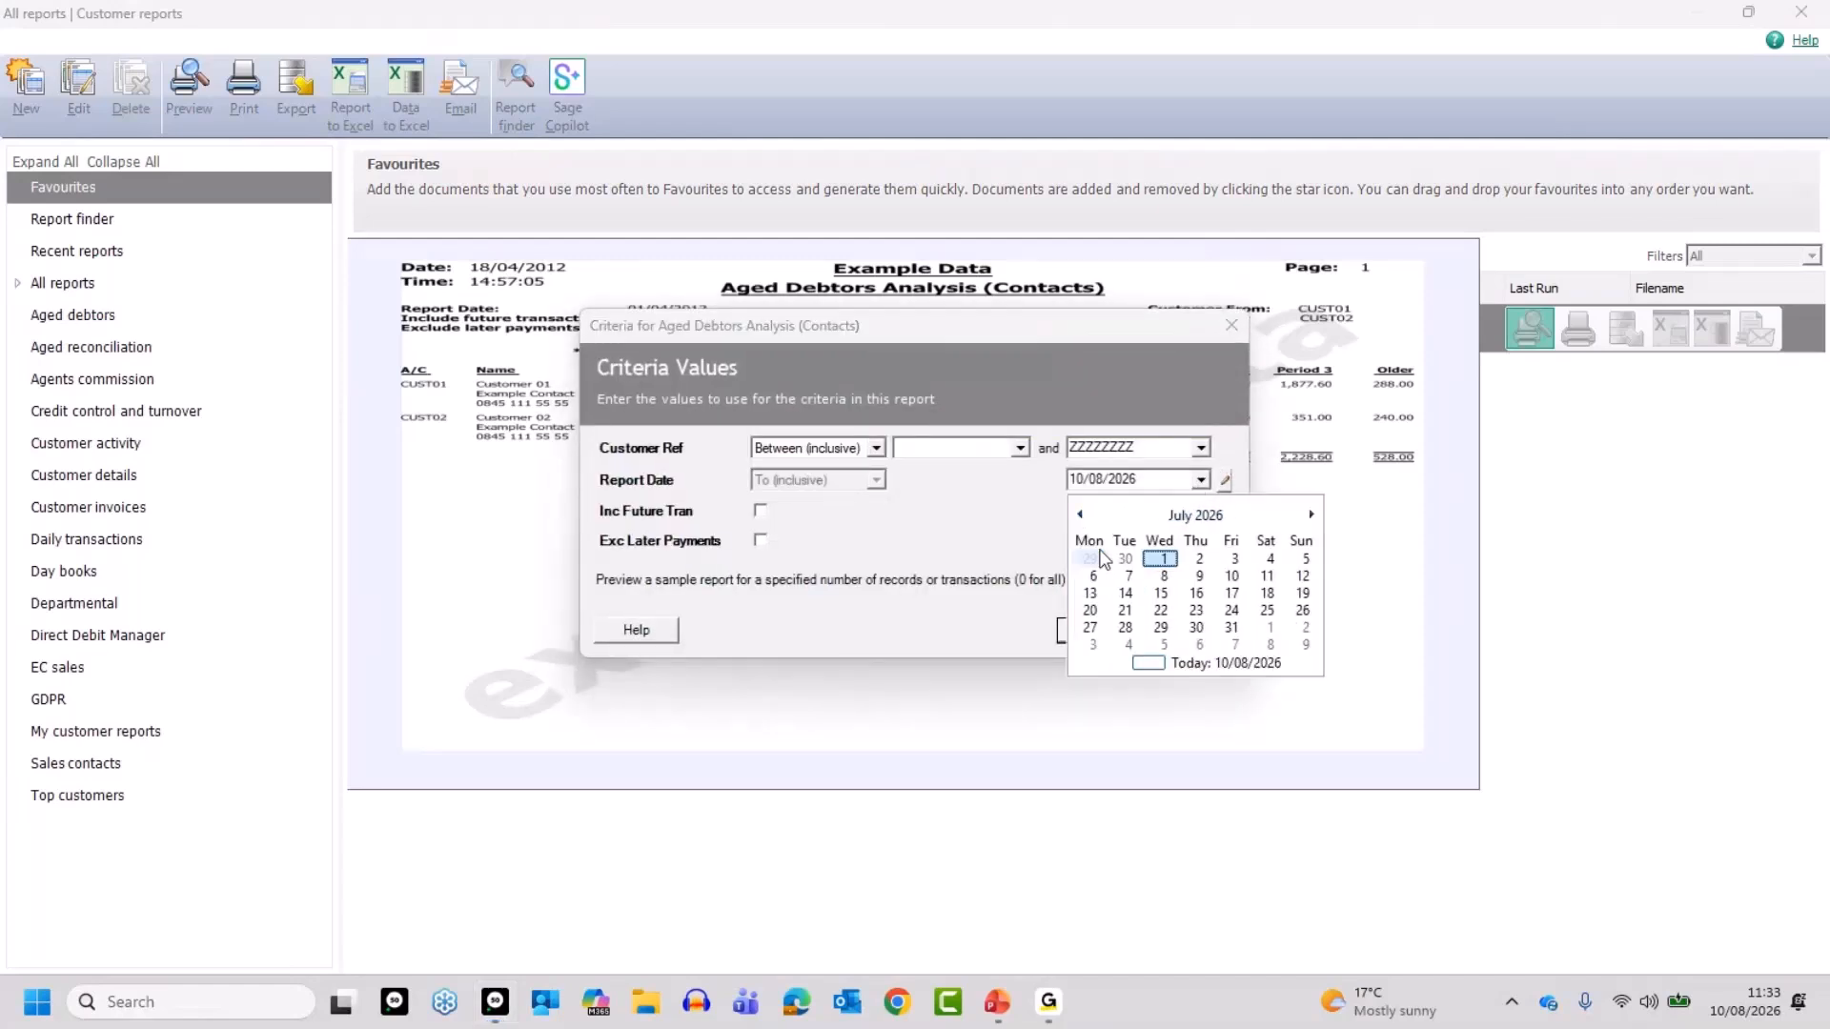
{"action": "left_click", "coordinate": [1230, 628]}
{"action": "left_click", "coordinate": [760, 540]}
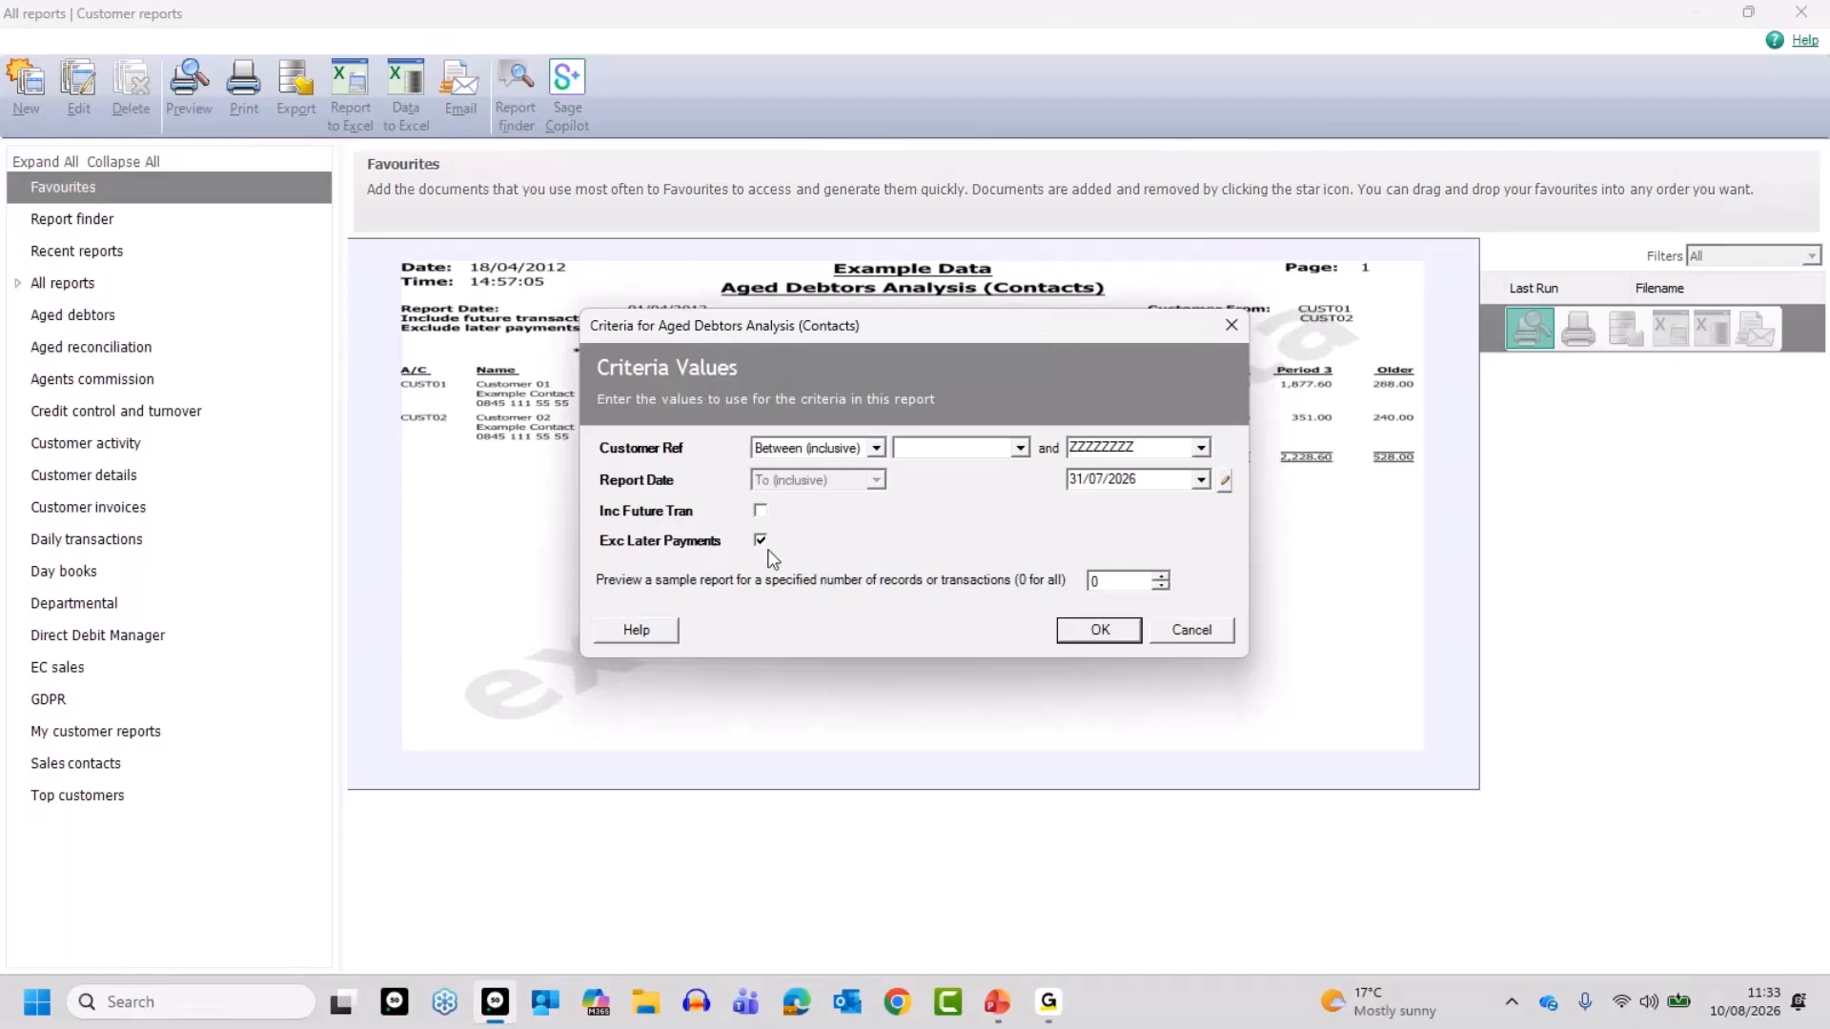
{"action": "left_click", "coordinate": [1101, 630]}
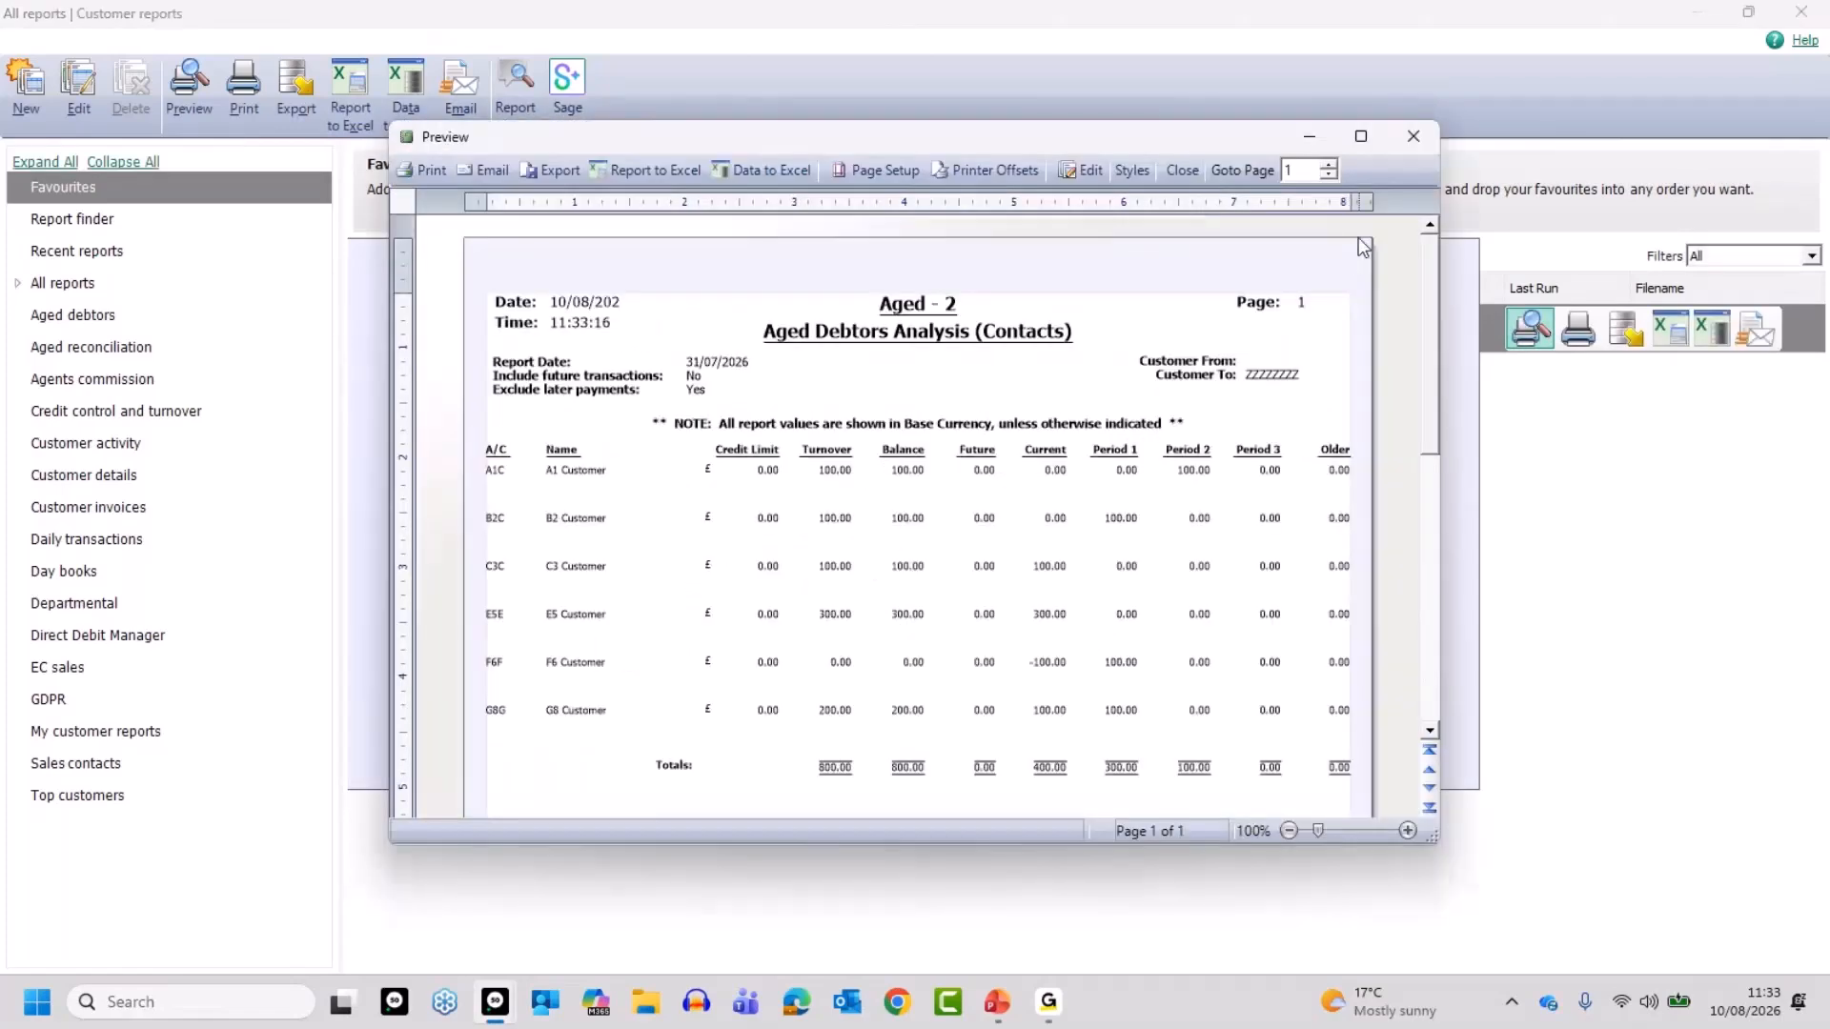
Examine the aged debtors preview enlarged for the effect of the D4 Customer allocation, then close it and the customer reports.
{"action": "left_click", "coordinate": [1361, 136]}
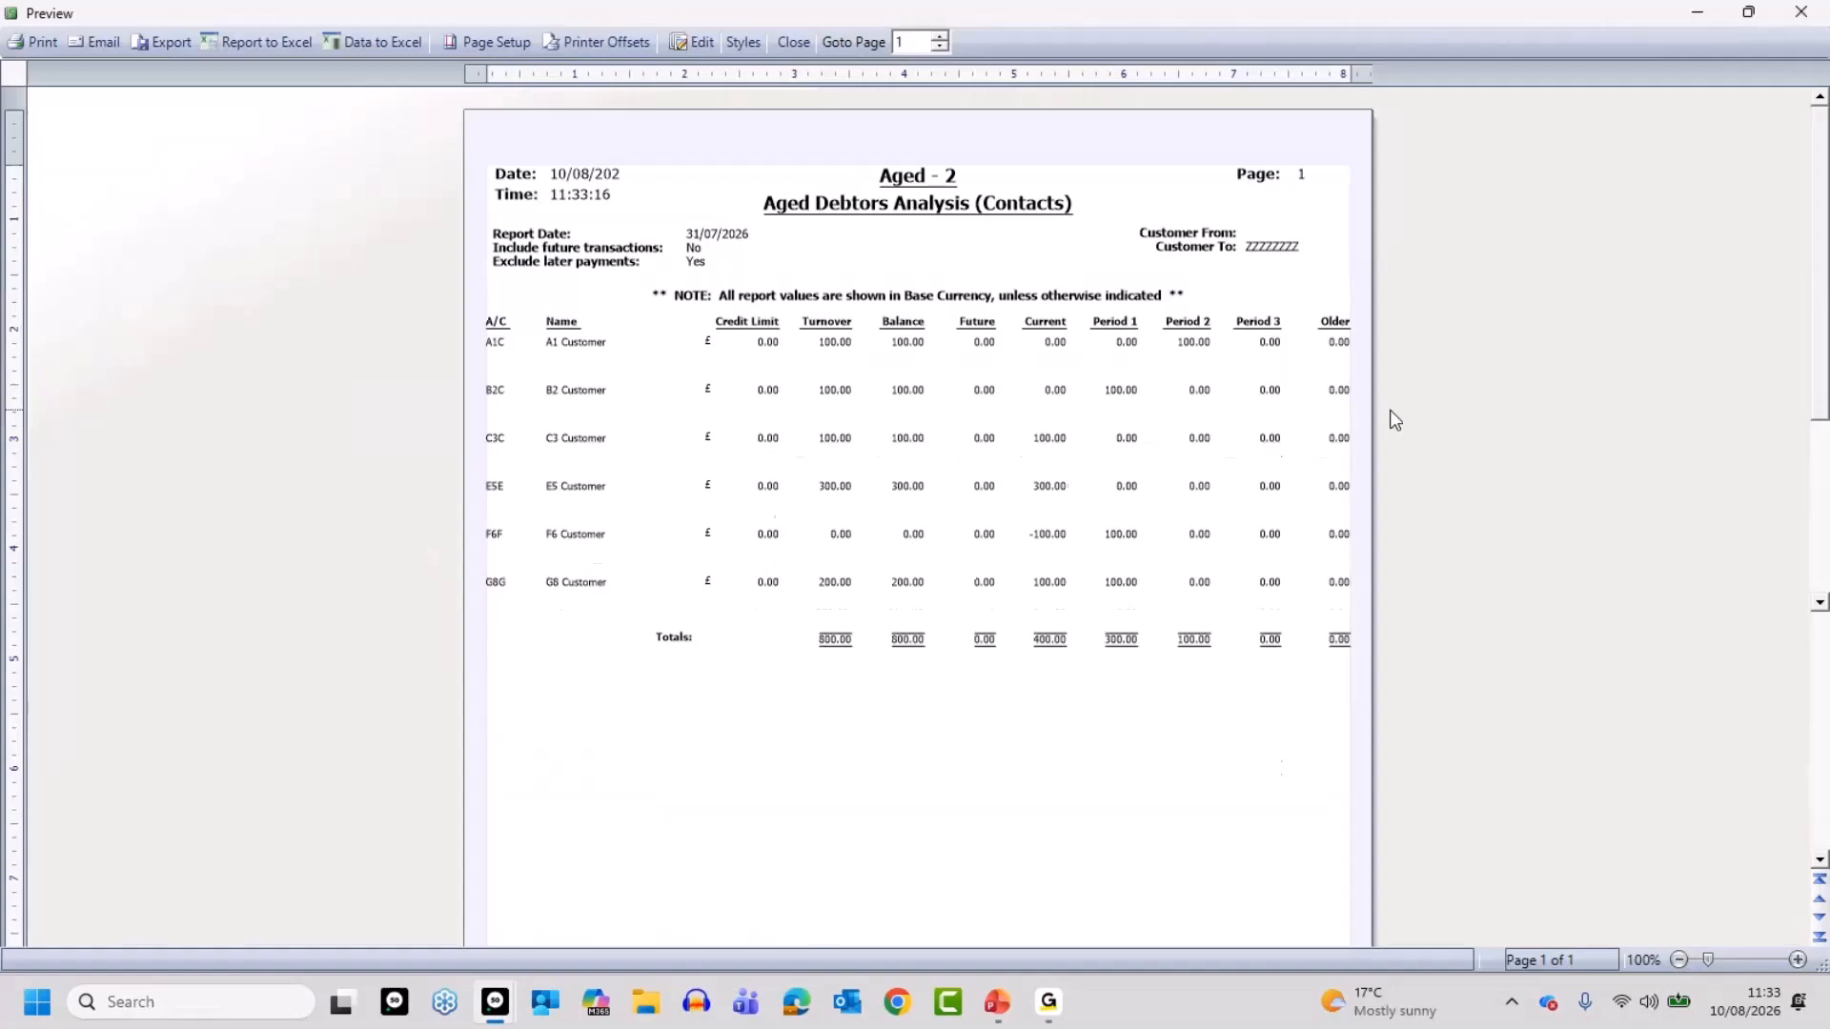
{"action": "left_click", "coordinate": [1798, 962]}
{"action": "left_click", "coordinate": [1798, 962]}
{"action": "left_click", "coordinate": [1797, 963]}
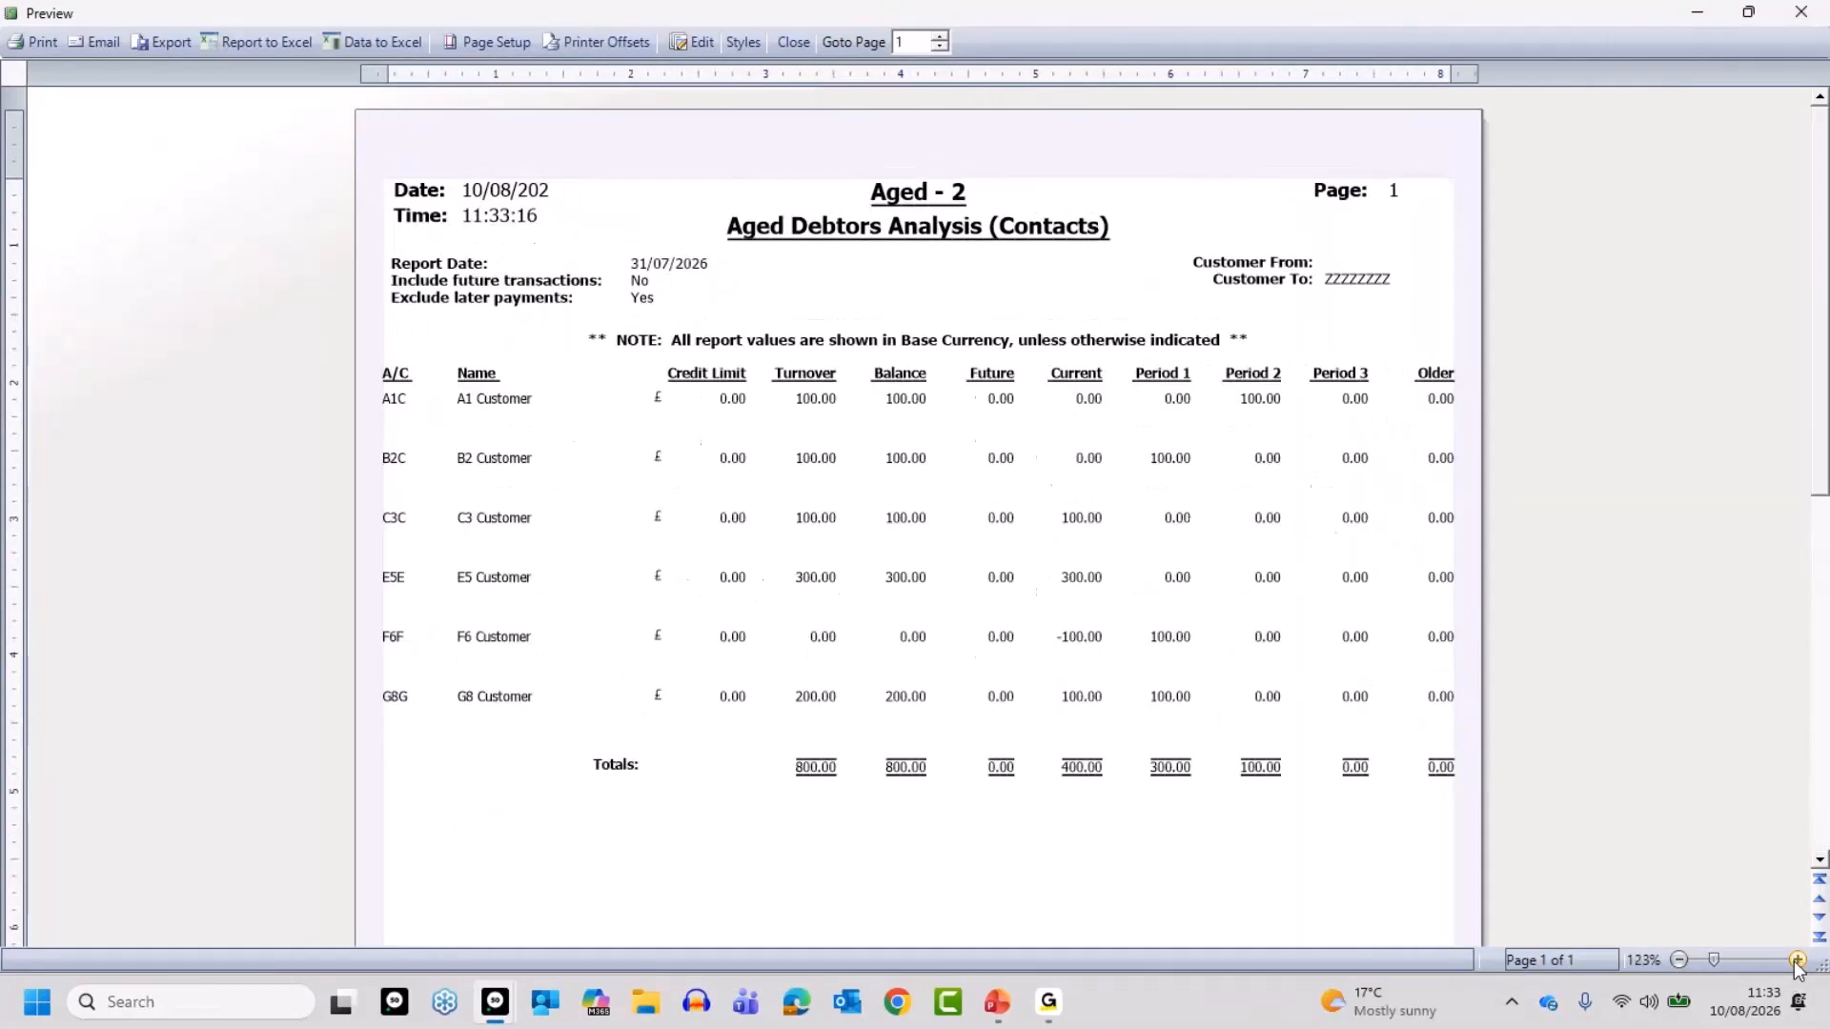
{"action": "left_click", "coordinate": [1797, 962]}
{"action": "left_click", "coordinate": [1798, 962]}
{"action": "left_click", "coordinate": [1797, 963]}
{"action": "left_click", "coordinate": [1797, 962]}
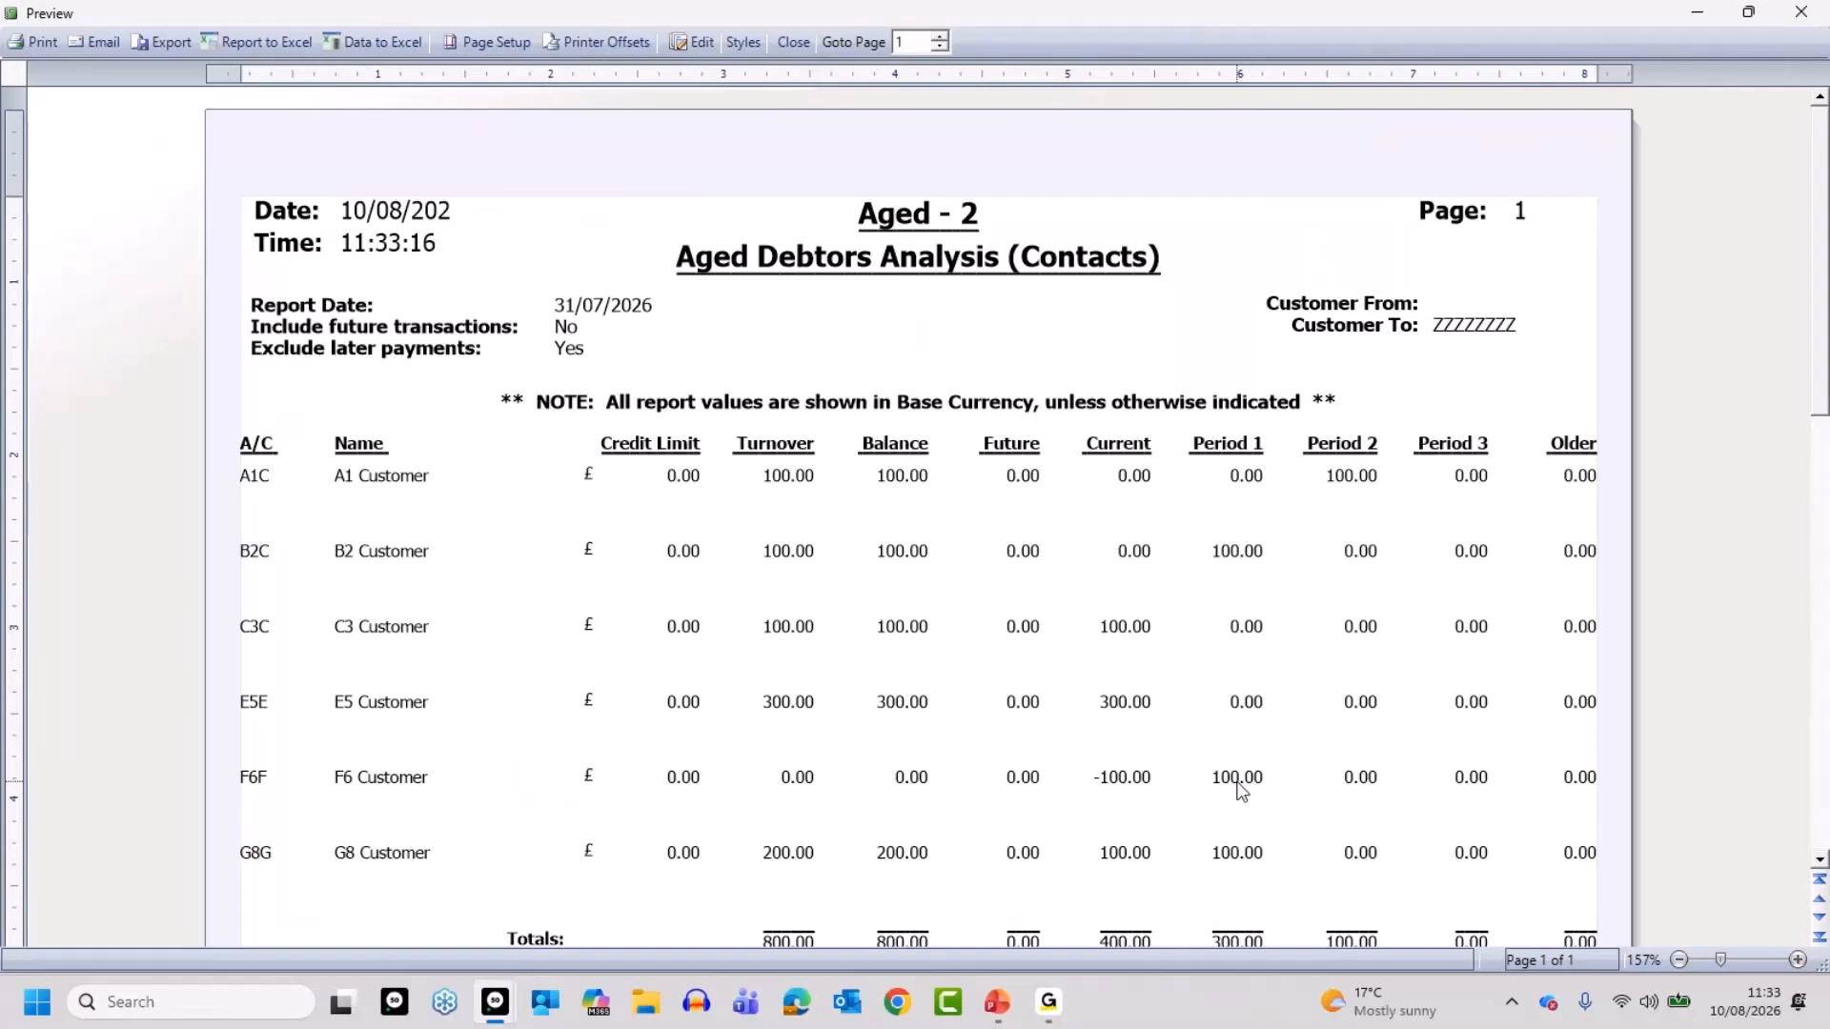
{"action": "left_click", "coordinate": [793, 42]}
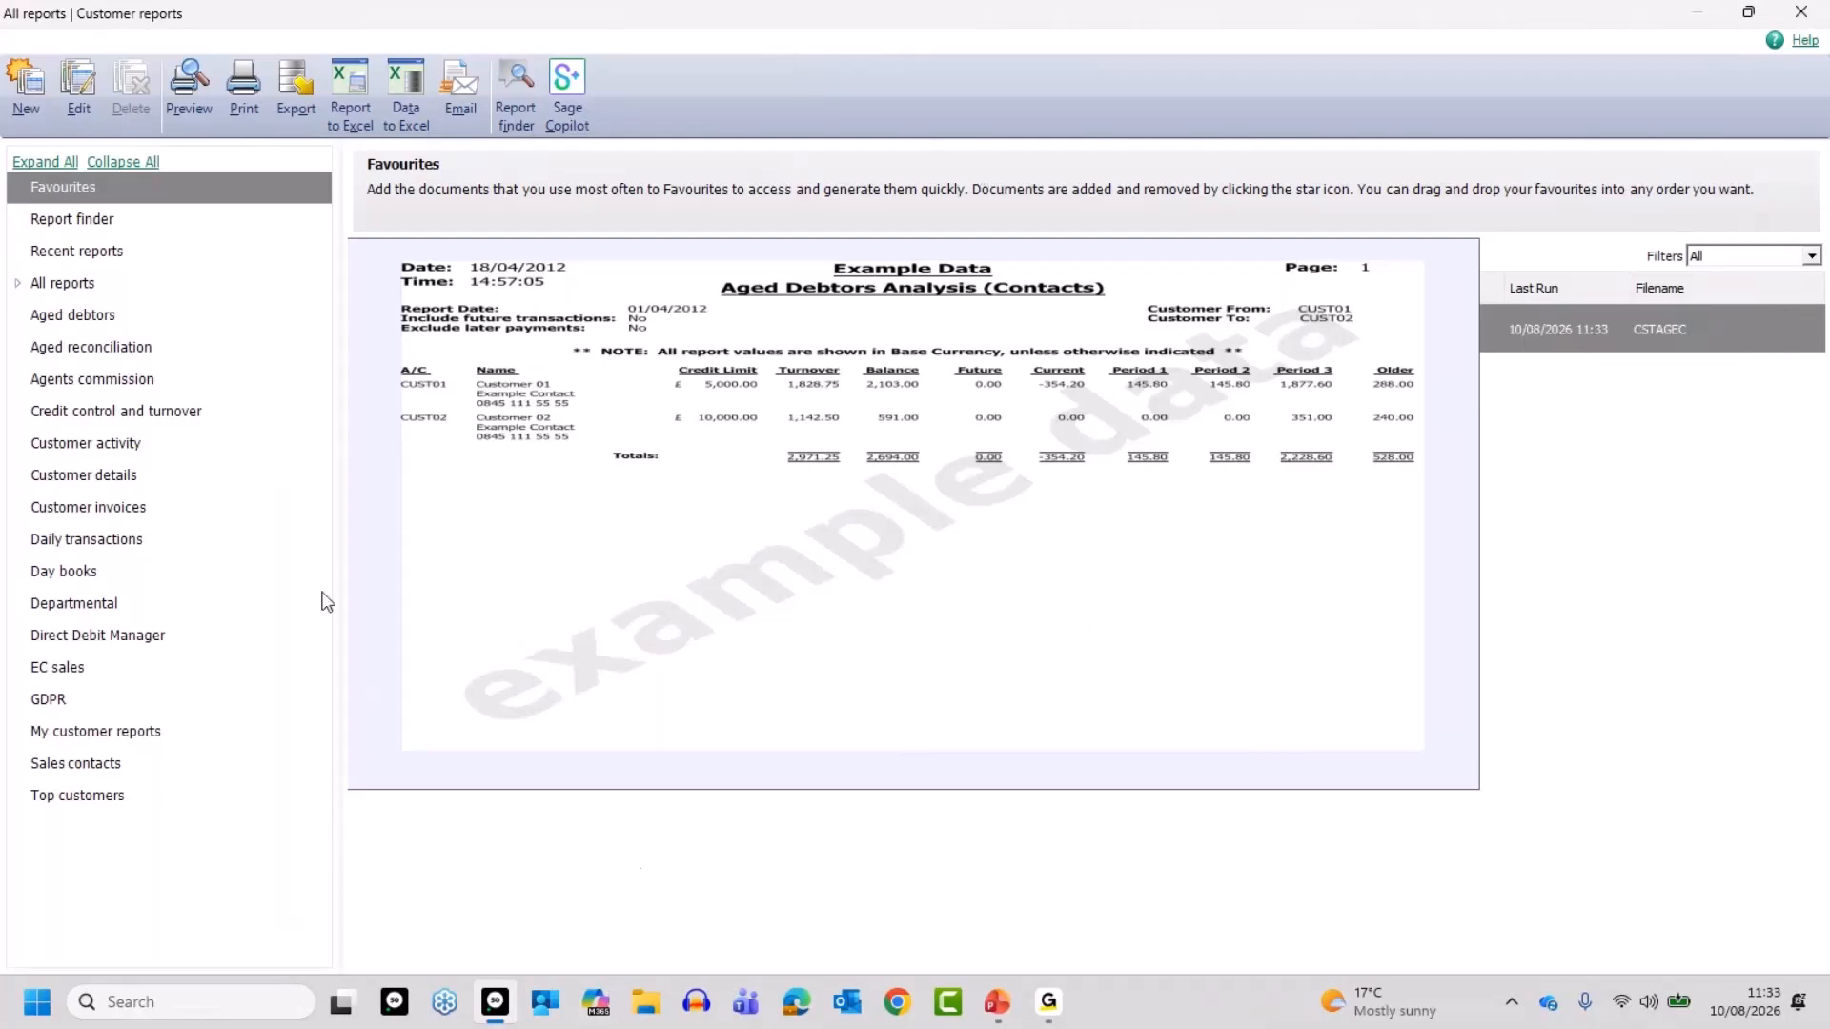
{"action": "left_click", "coordinate": [1801, 12]}
Start a customer receipt into bank account 1200 for F6 Customer (account F6F).
{"action": "left_click", "coordinate": [363, 365]}
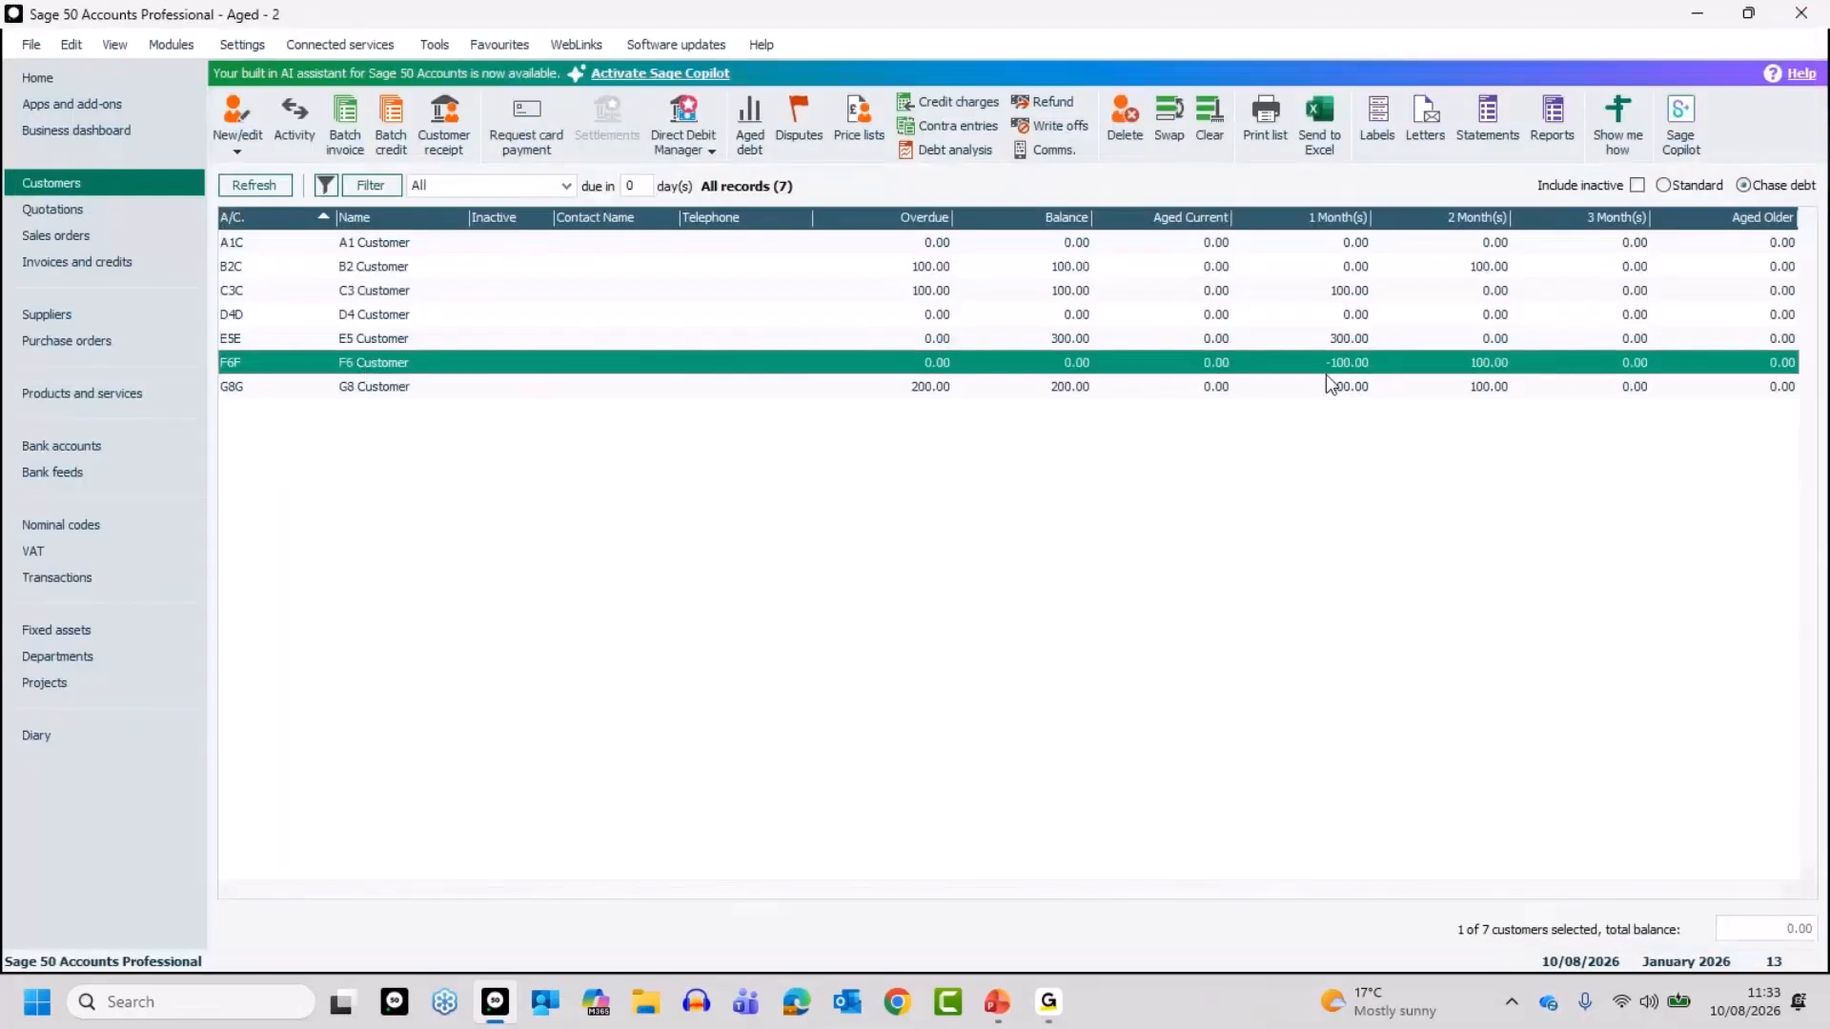
{"action": "left_click", "coordinate": [455, 120]}
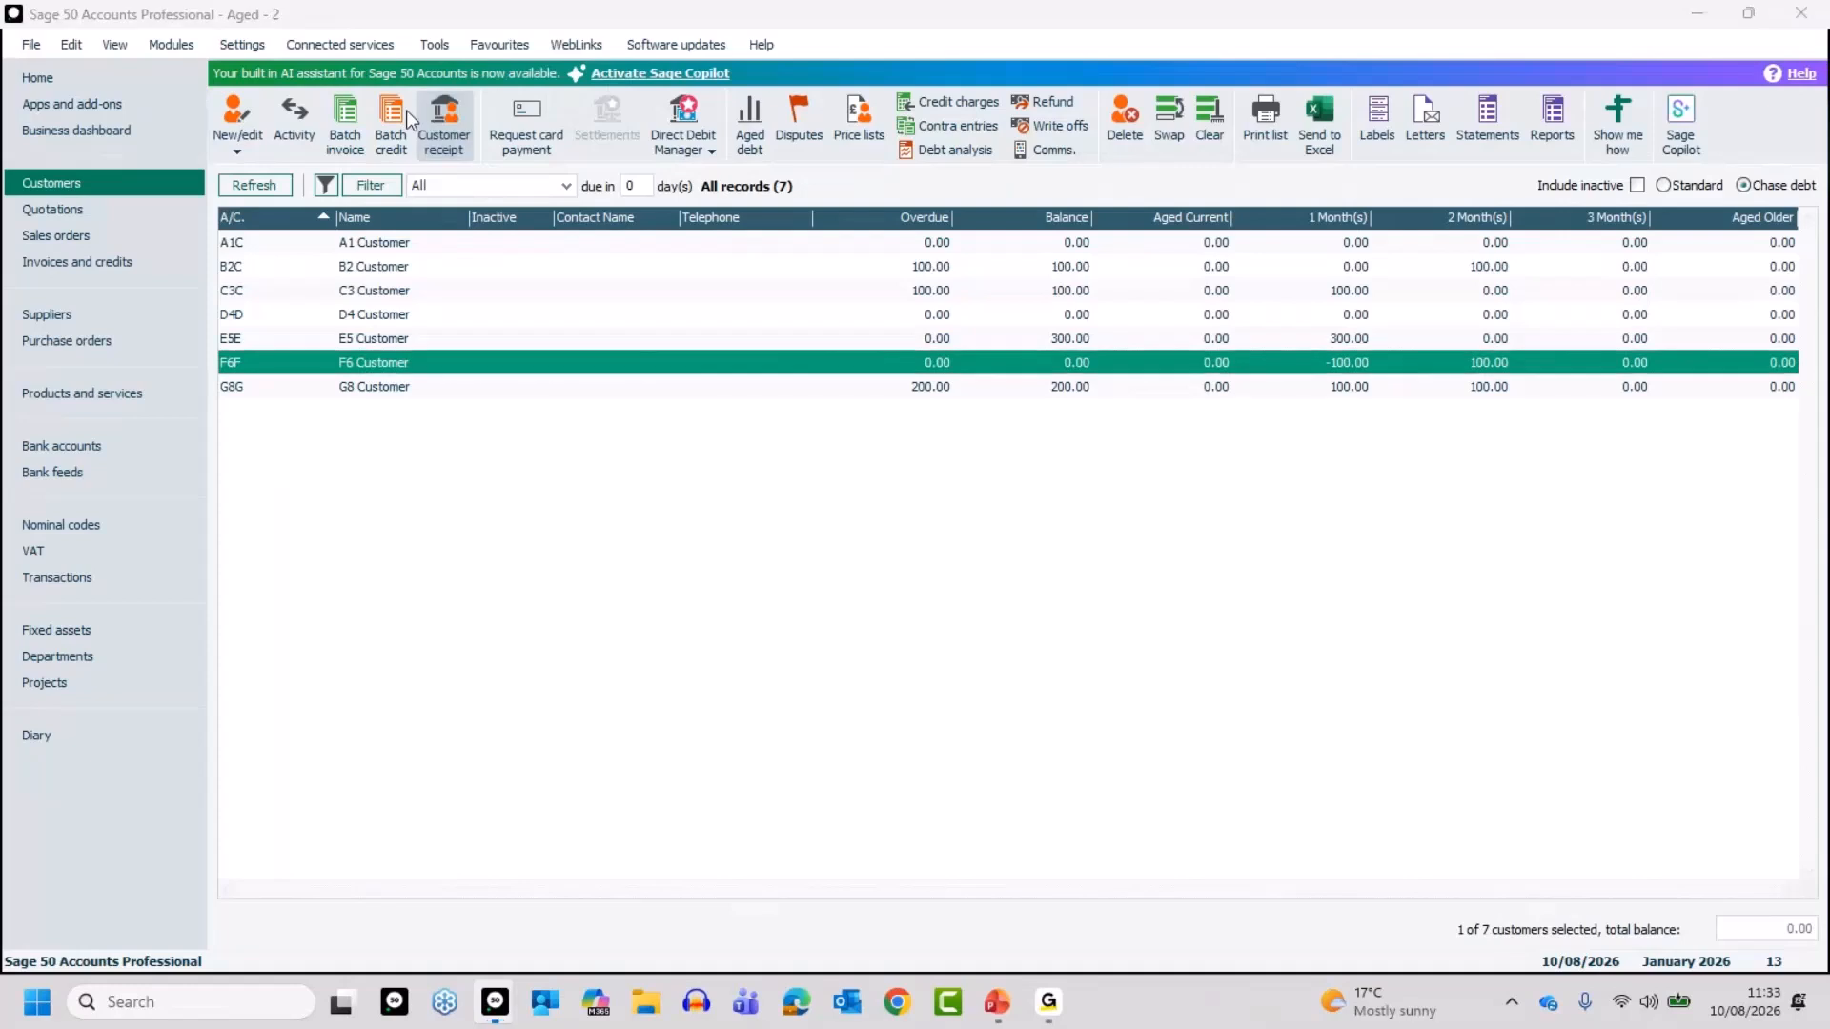
{"action": "left_click", "coordinate": [498, 208]}
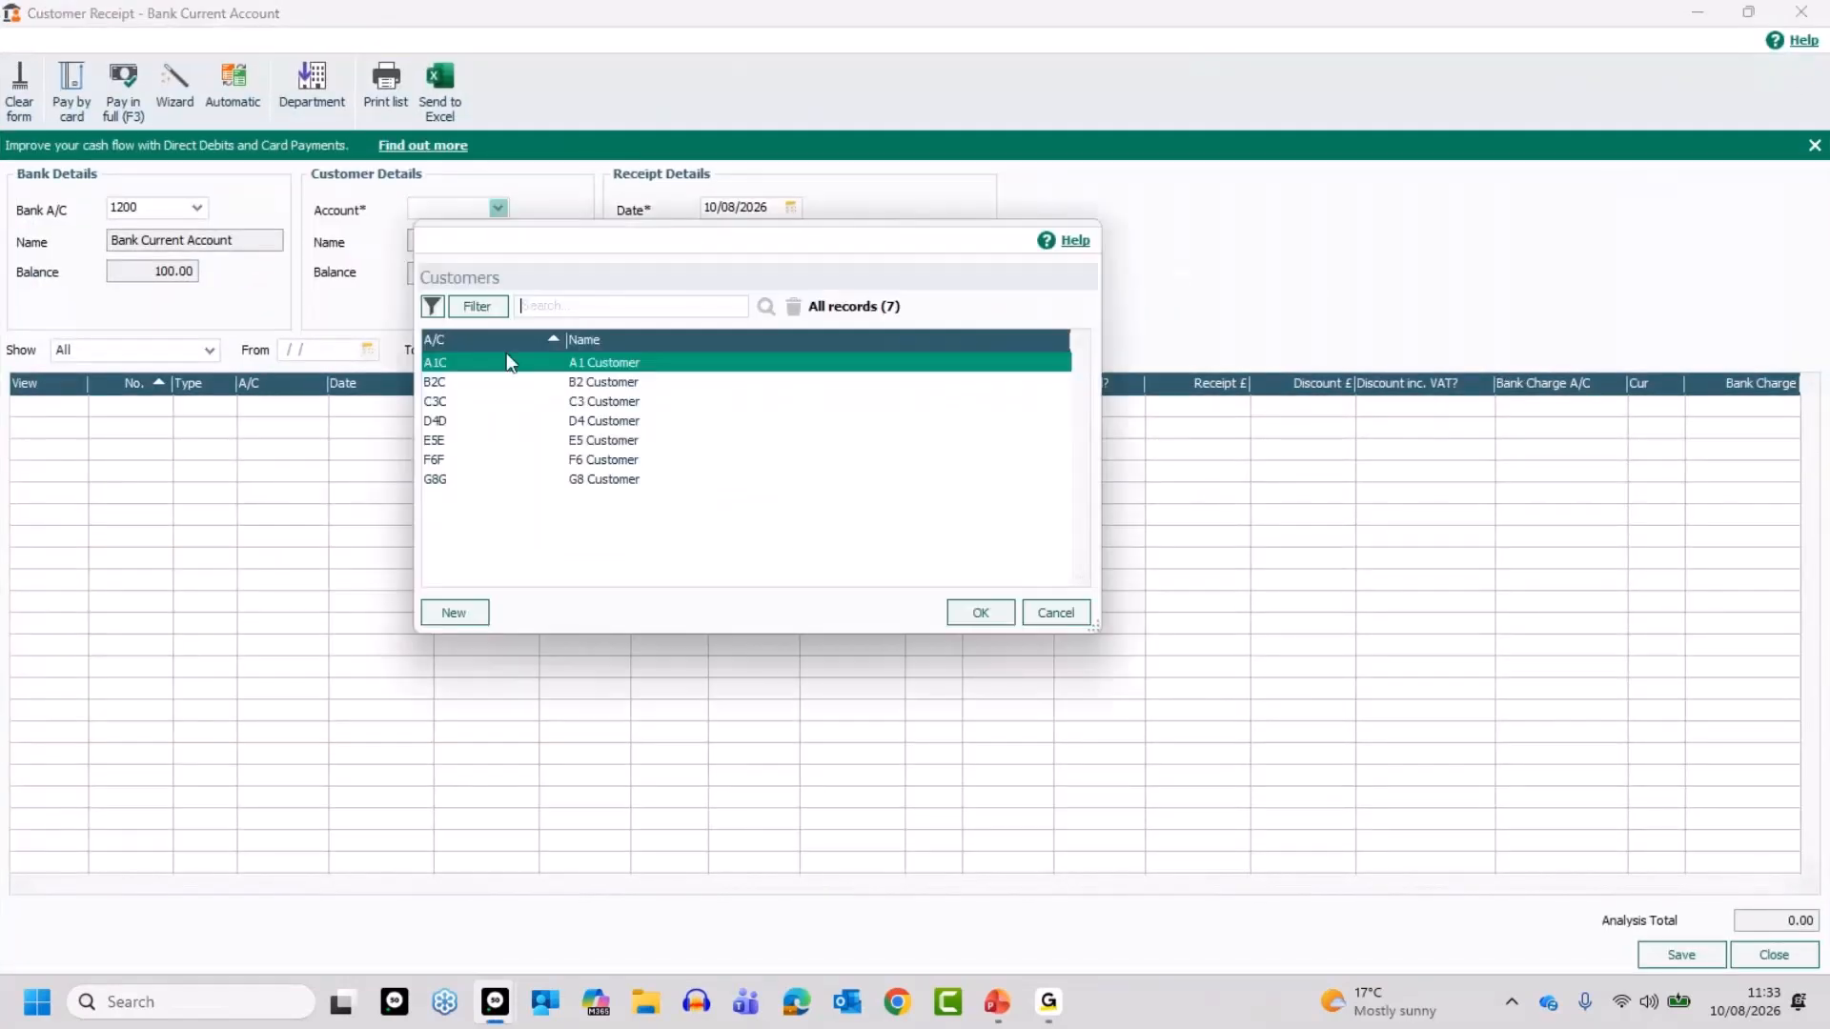
{"action": "double_click", "coordinate": [577, 460]}
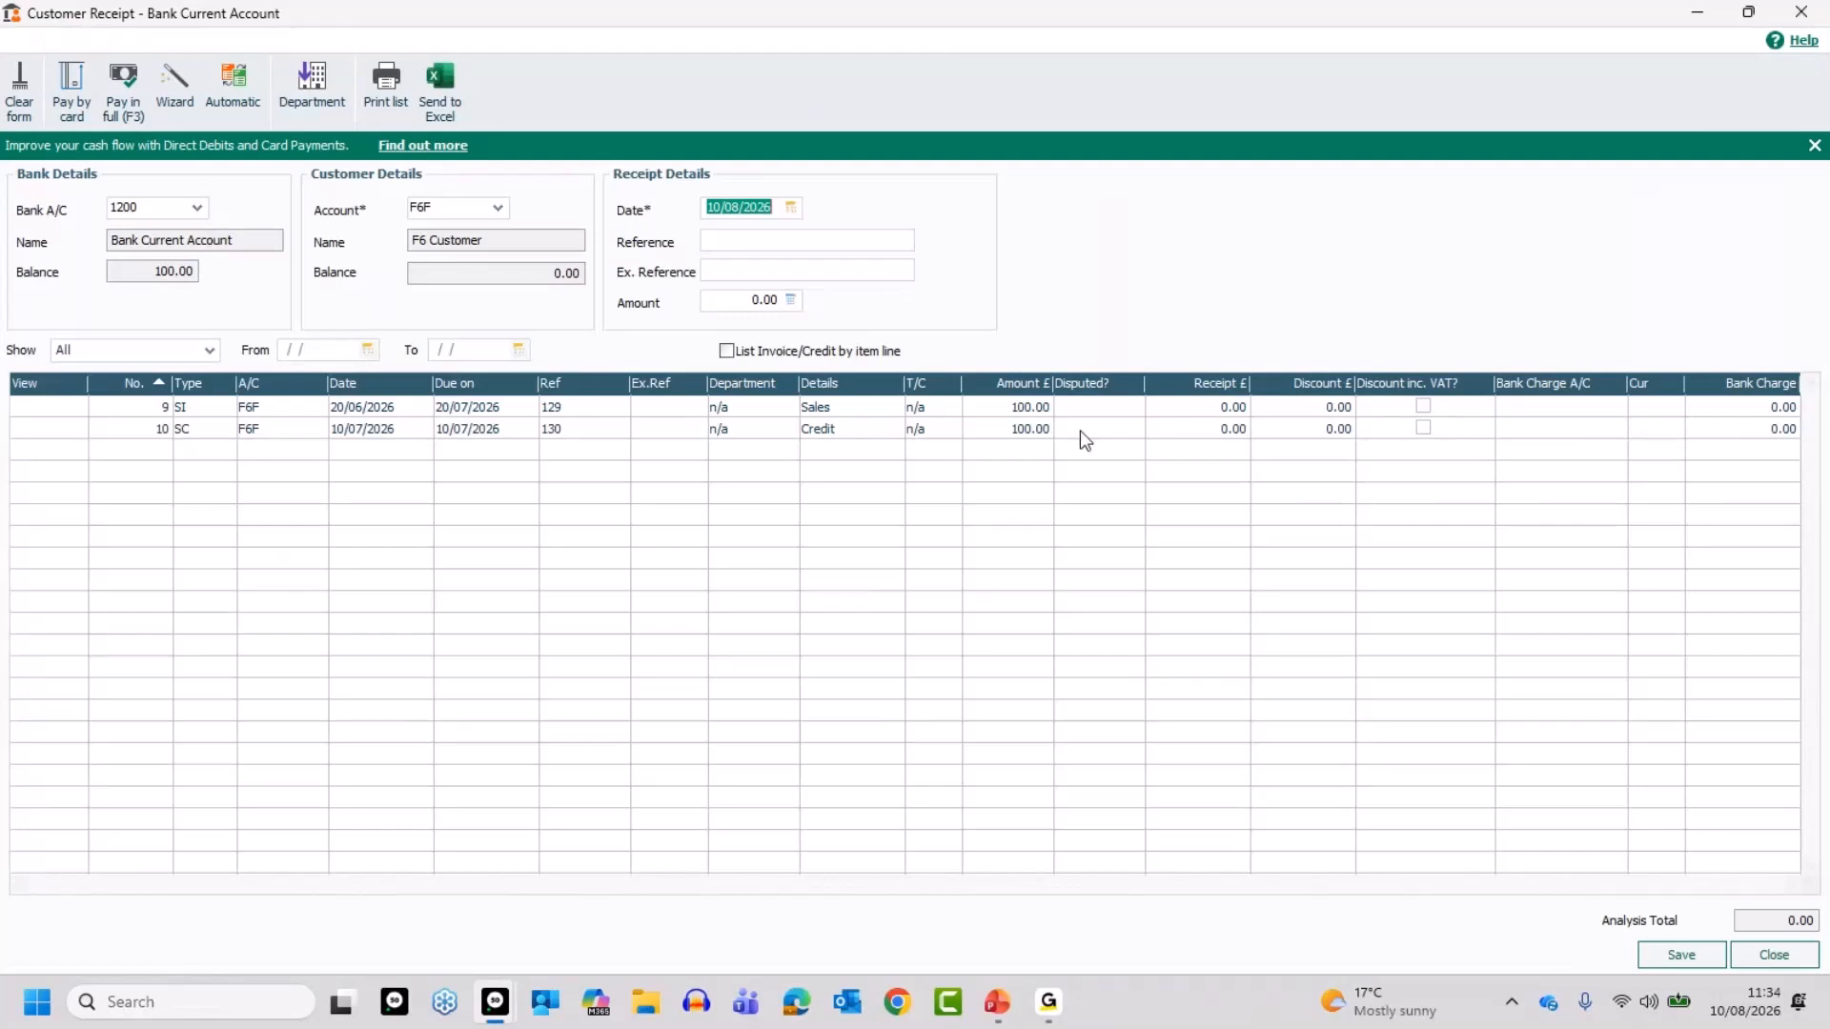
Allocate F6 Customer's credit 130 in full against sales invoice 129, then save and close the receipt.
{"action": "left_click", "coordinate": [1158, 431]}
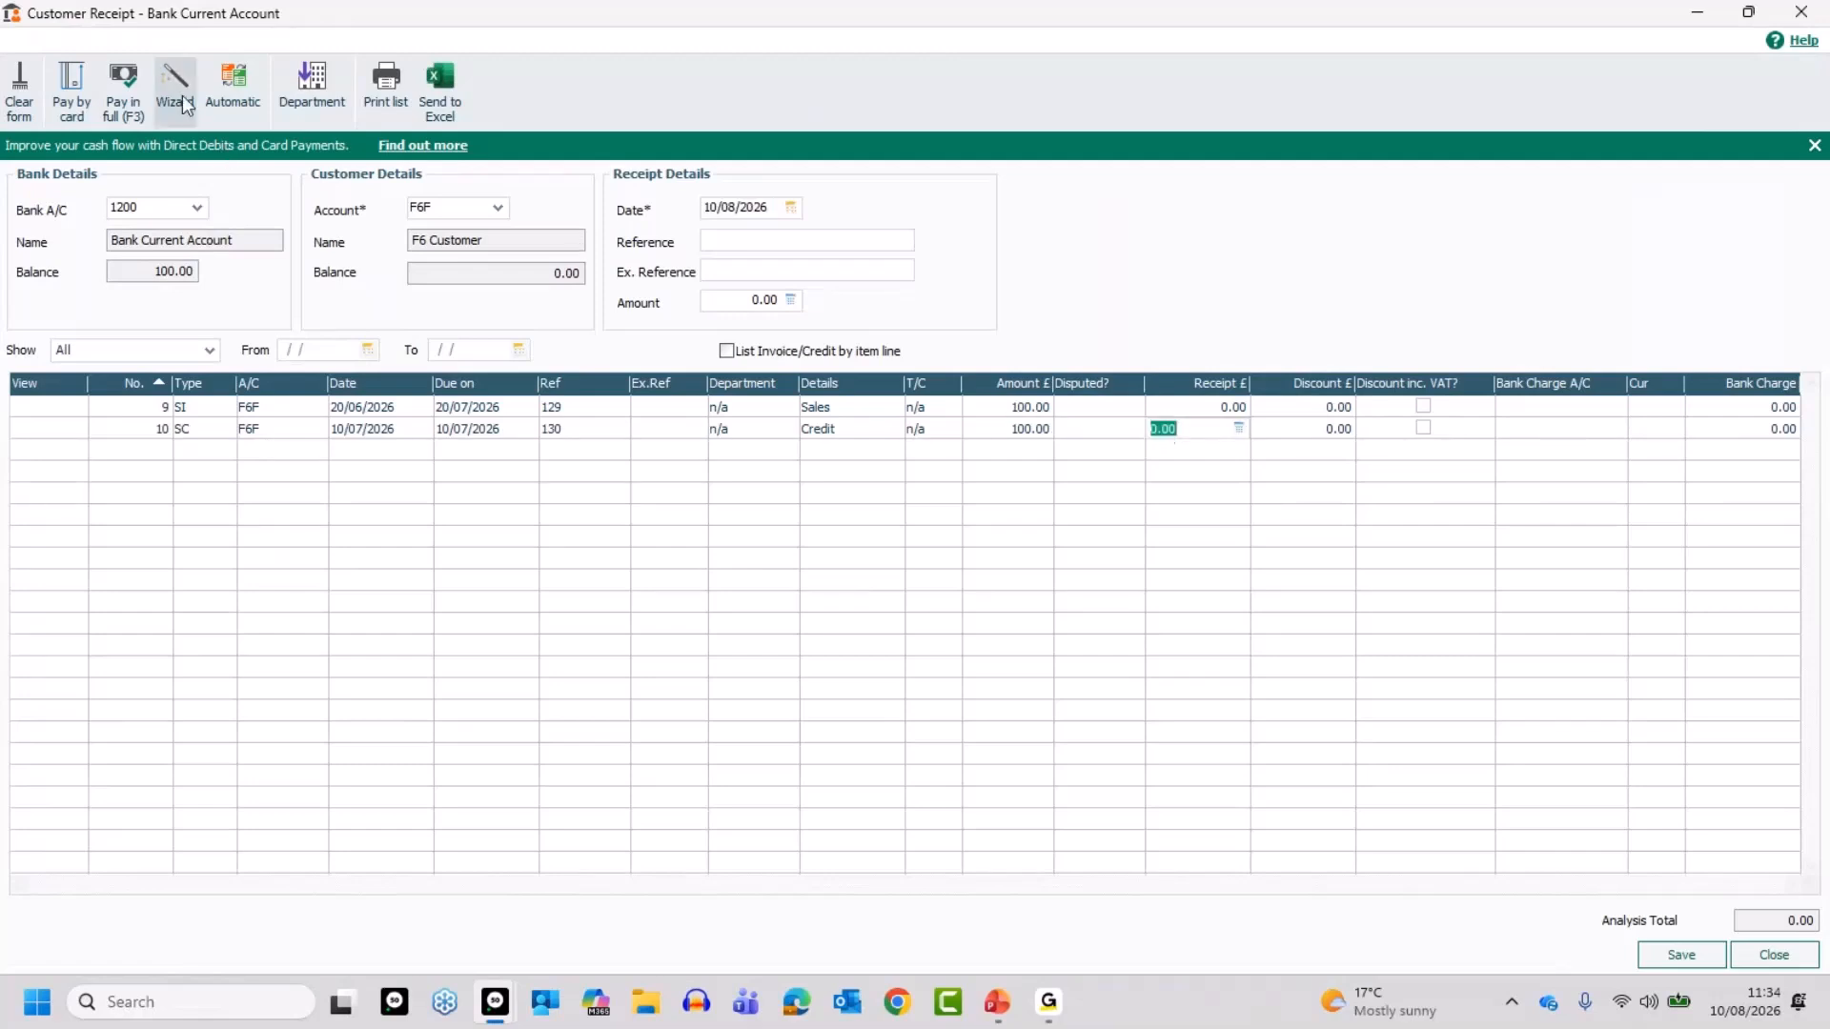
{"action": "left_click", "coordinate": [125, 76]}
{"action": "left_click", "coordinate": [1149, 407]}
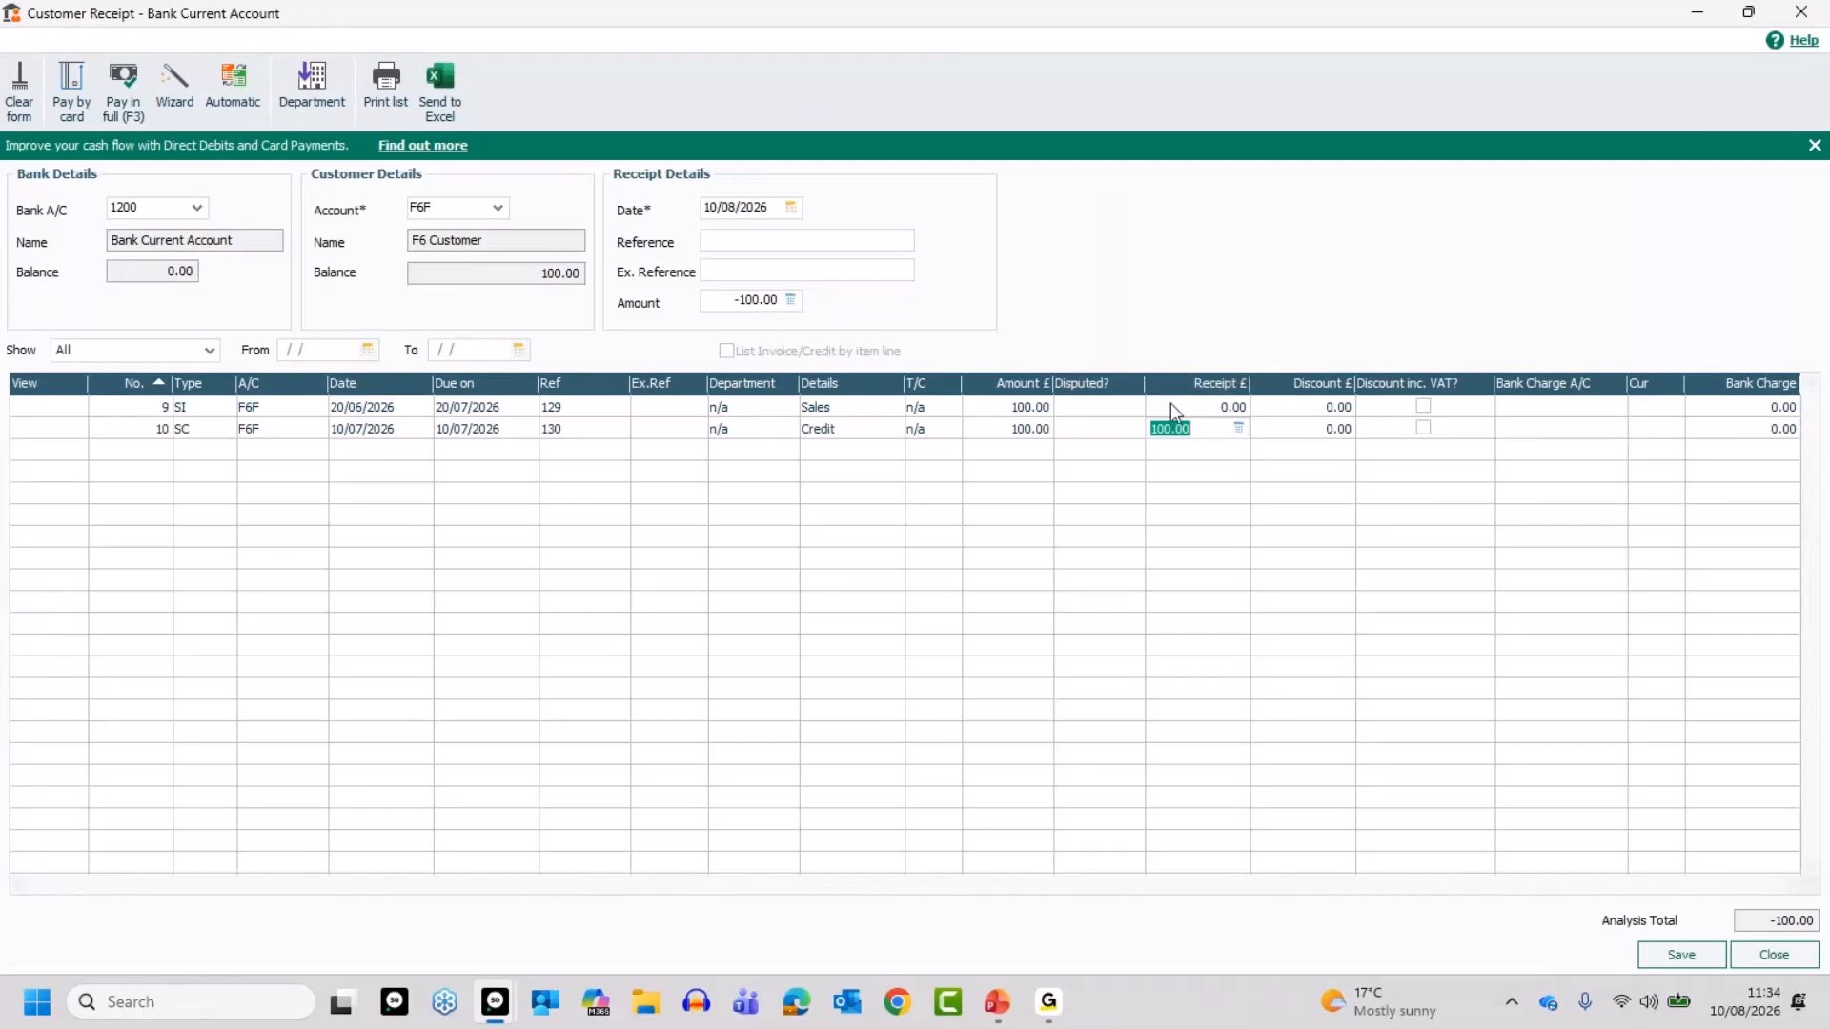
{"action": "left_click", "coordinate": [115, 87]}
{"action": "left_click", "coordinate": [1681, 955]}
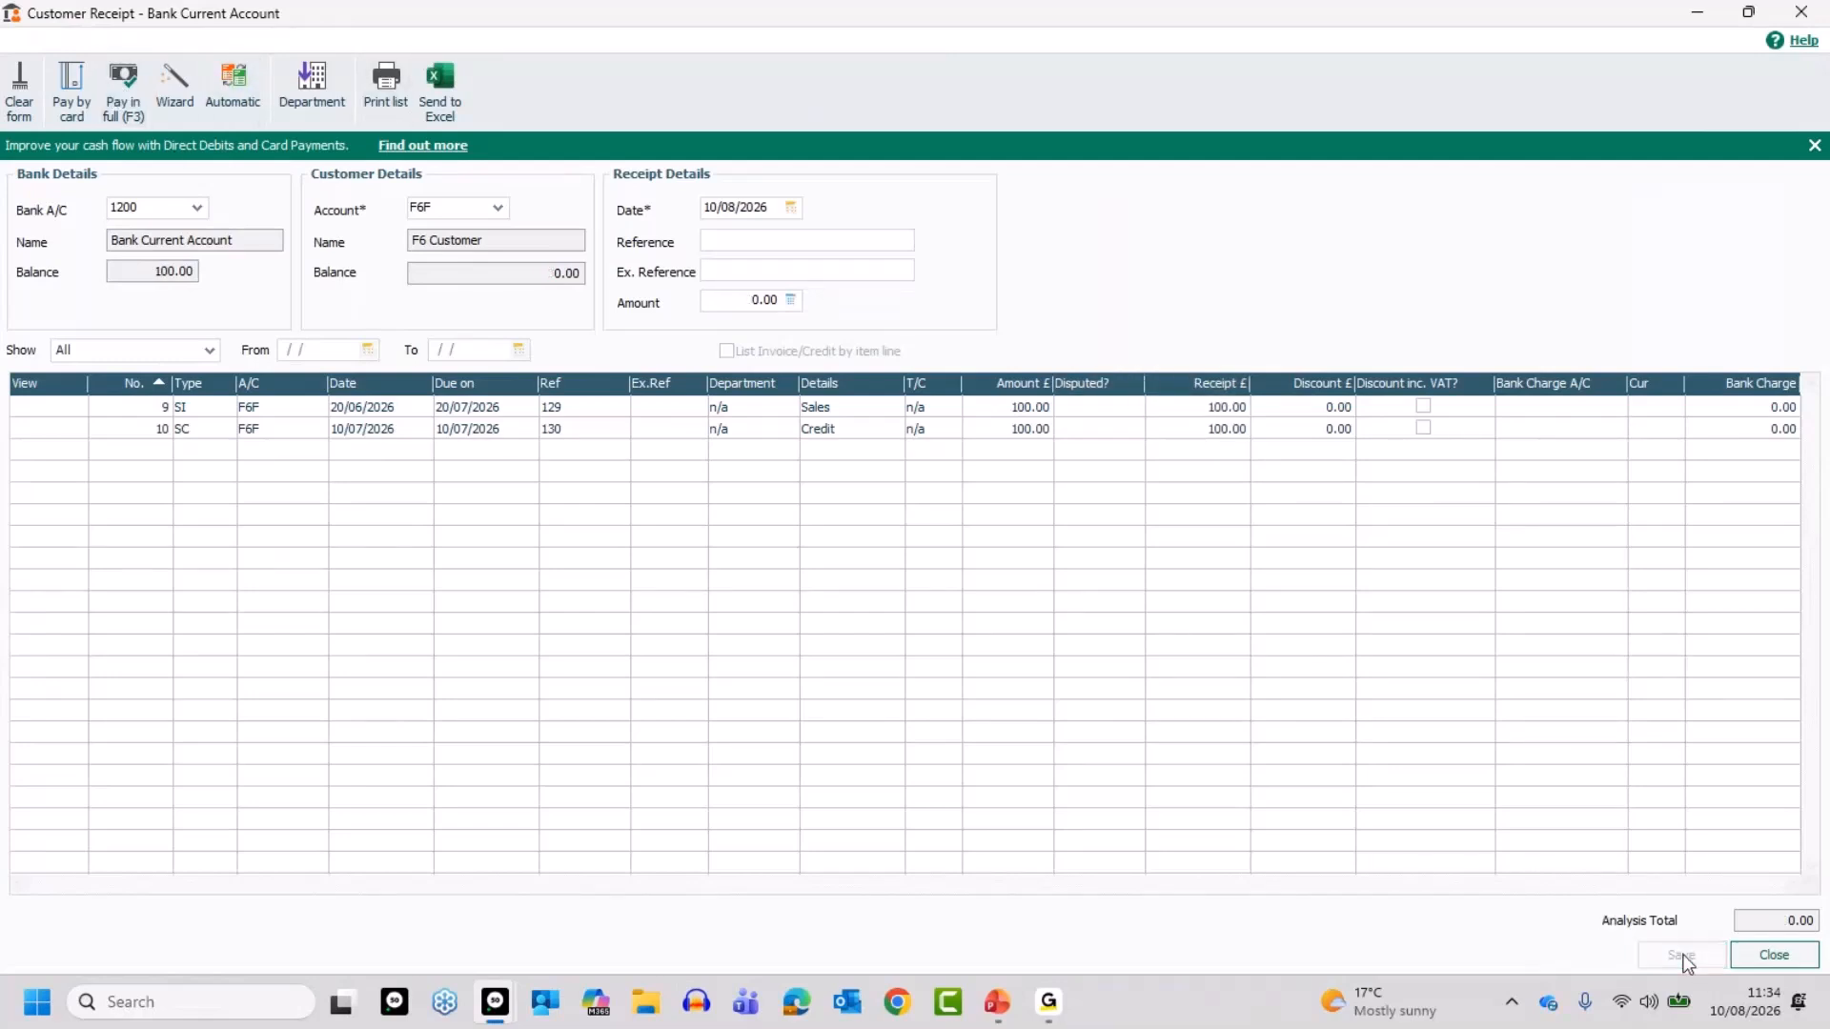
{"action": "left_click", "coordinate": [1764, 955]}
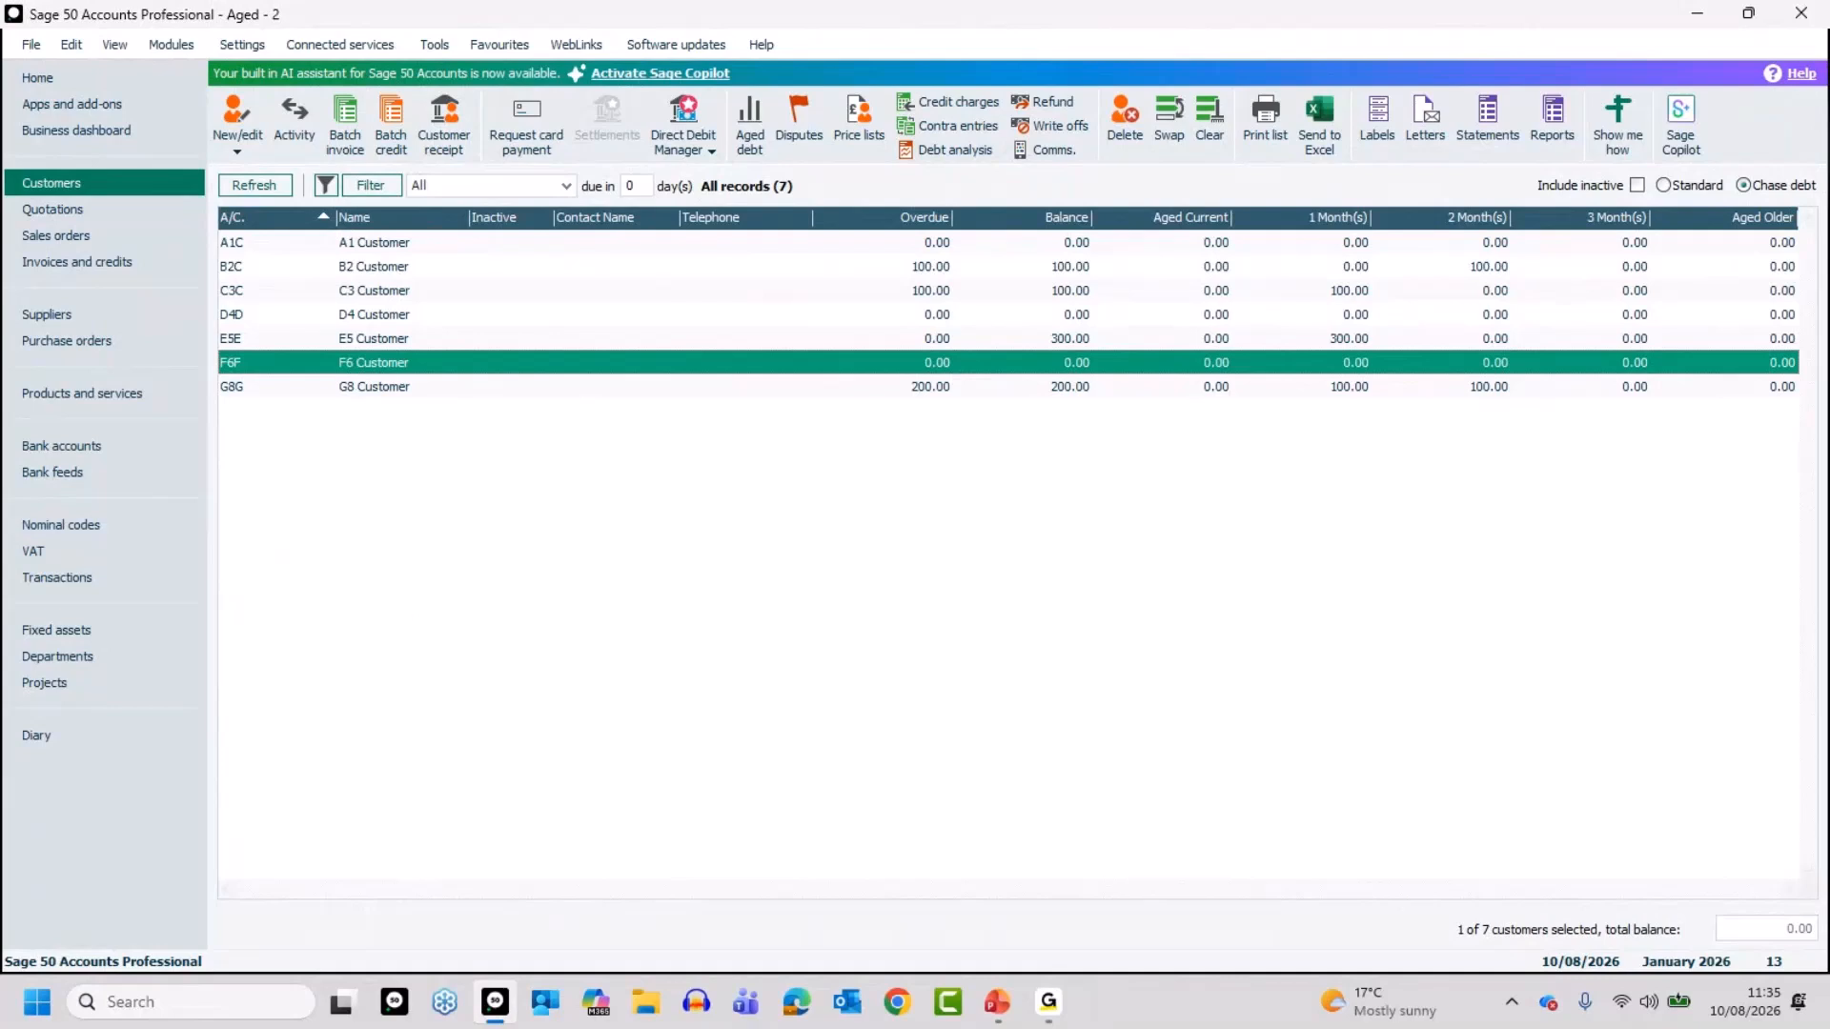
Switch the customer list from the Chase debt view to the Standard view.
{"action": "key", "text": "alt+Tab"}
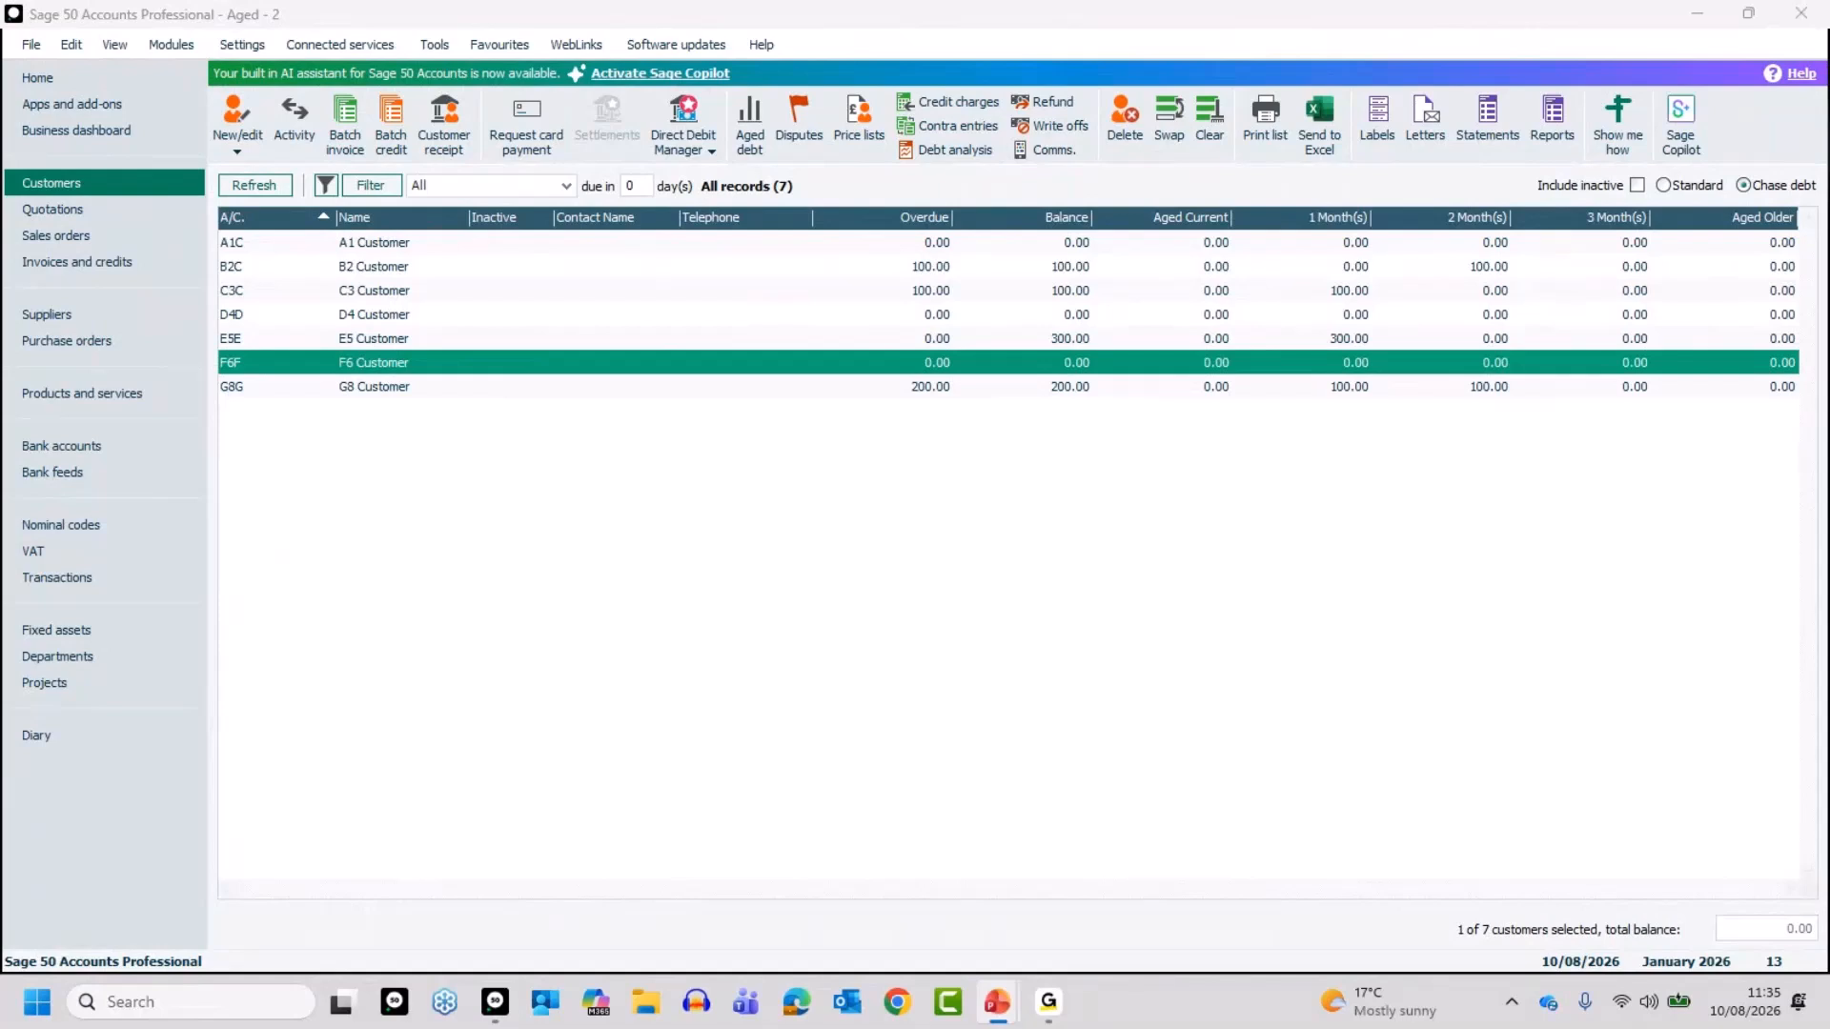
{"action": "left_click", "coordinate": [1670, 188]}
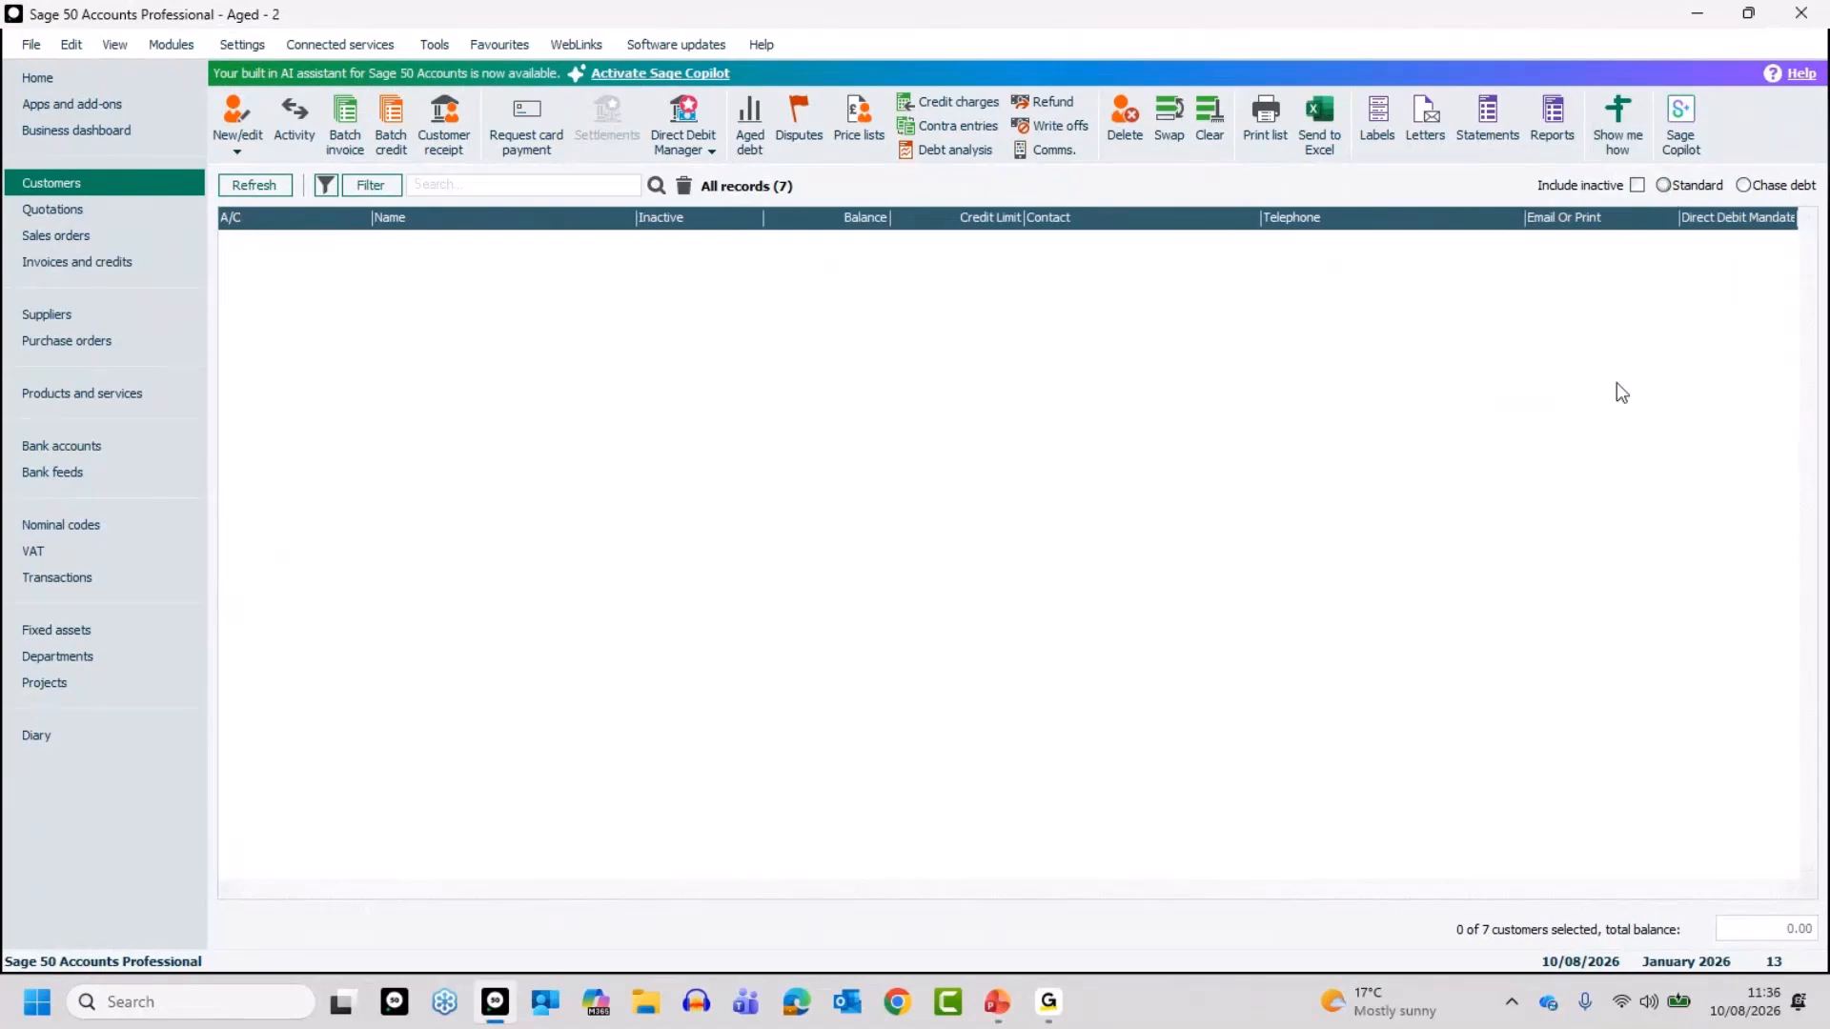
{"action": "left_click", "coordinate": [1662, 187]}
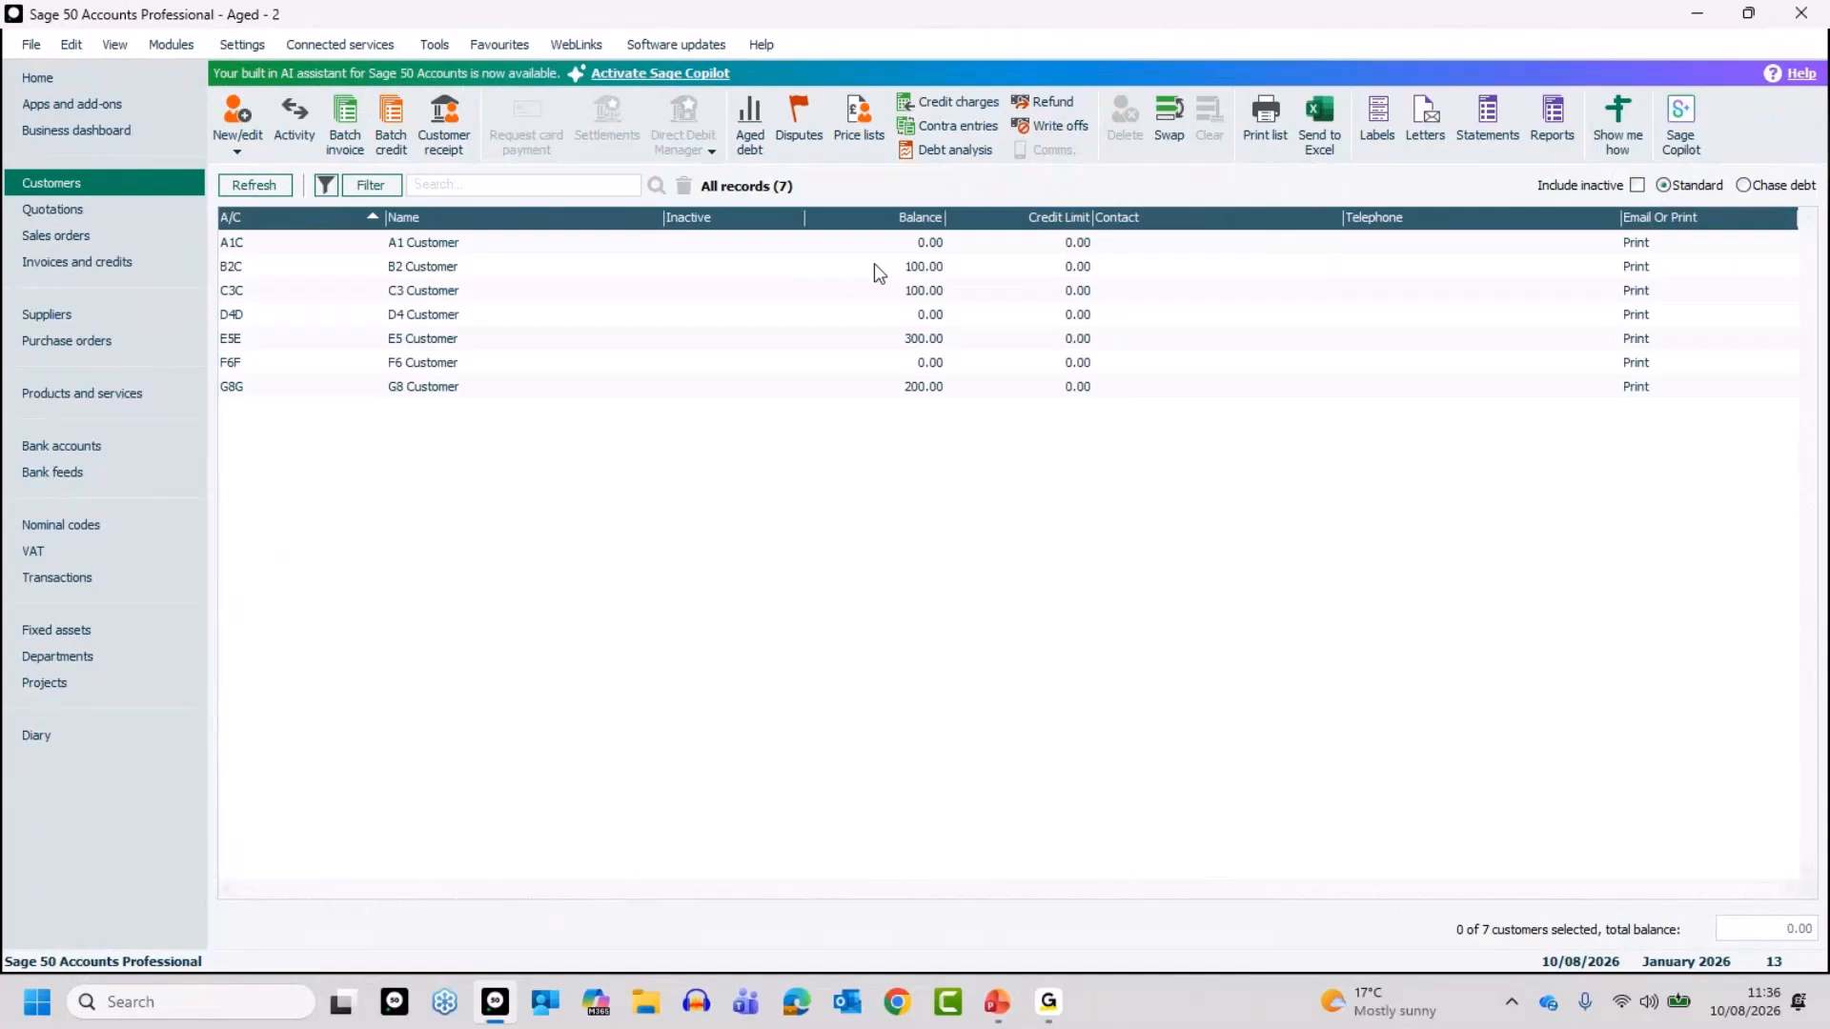
Filter the customer list to records where Balance Is Not Equal To 0, replacing the Last Payment Date condition.
{"action": "left_click", "coordinate": [364, 211]}
{"action": "left_click", "coordinate": [381, 186]}
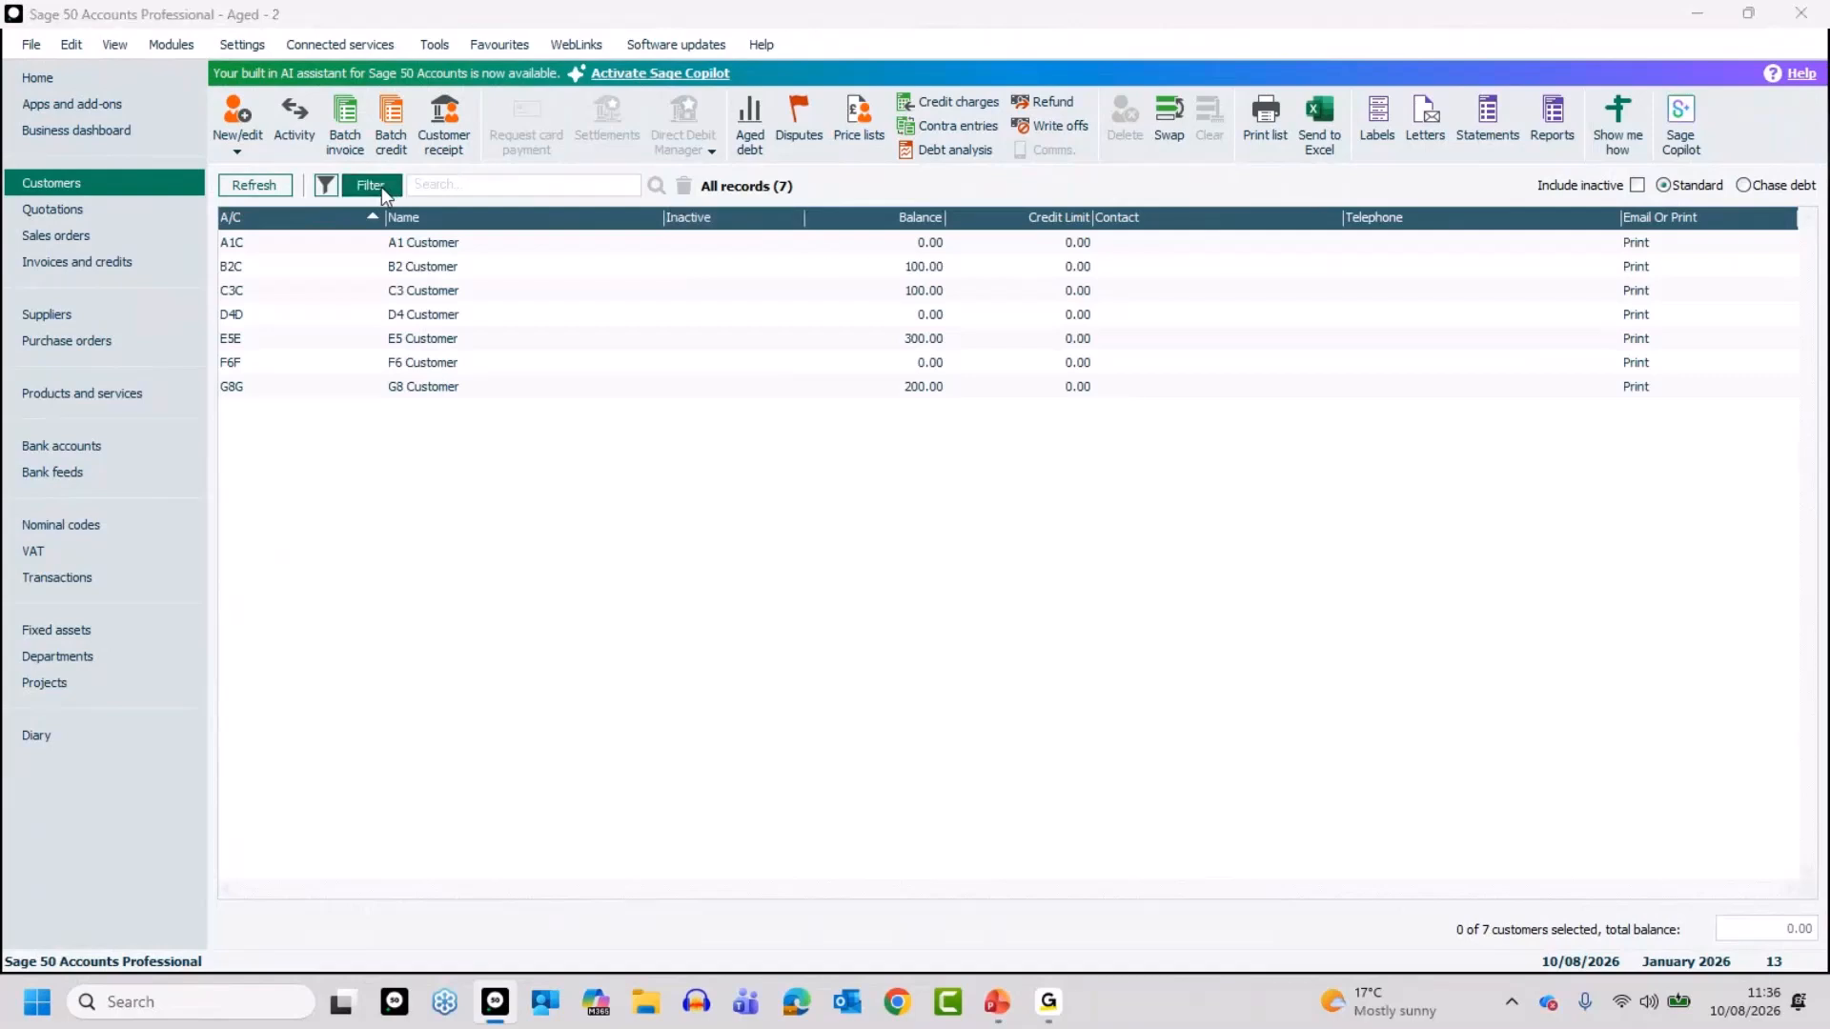
{"action": "left_click", "coordinate": [753, 442]}
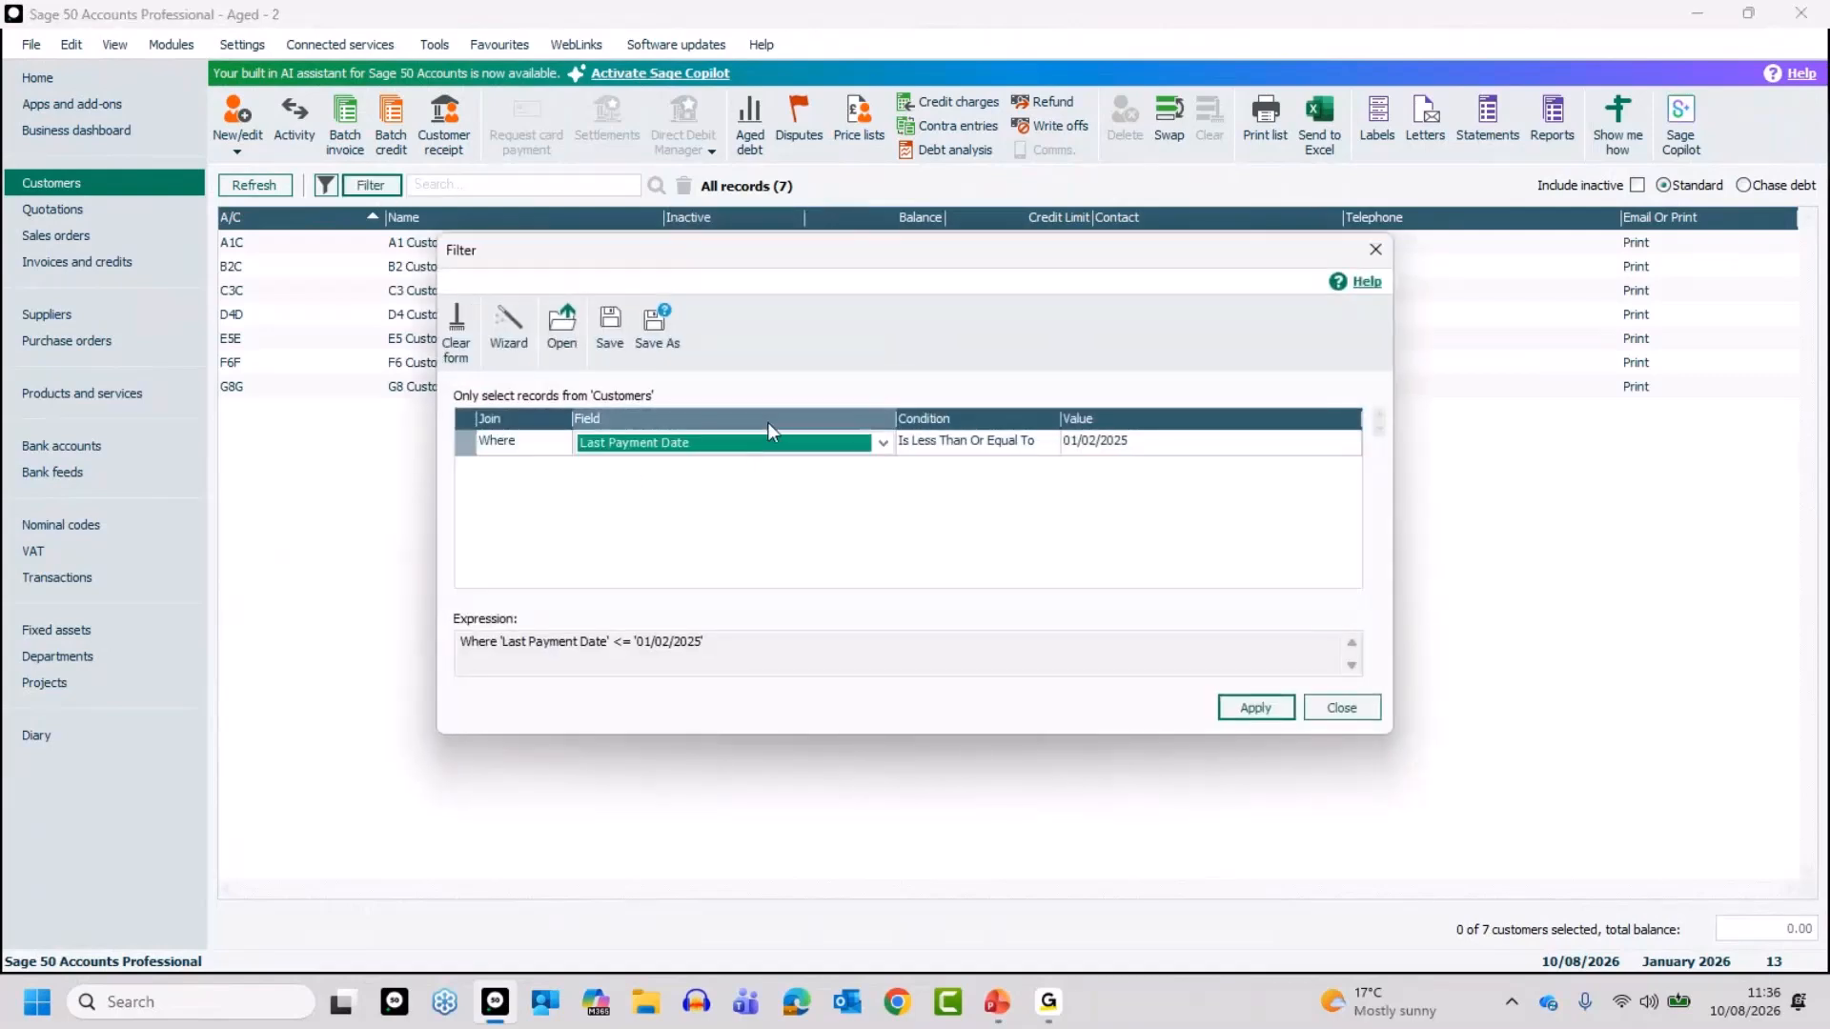
{"action": "key", "text": "b"}
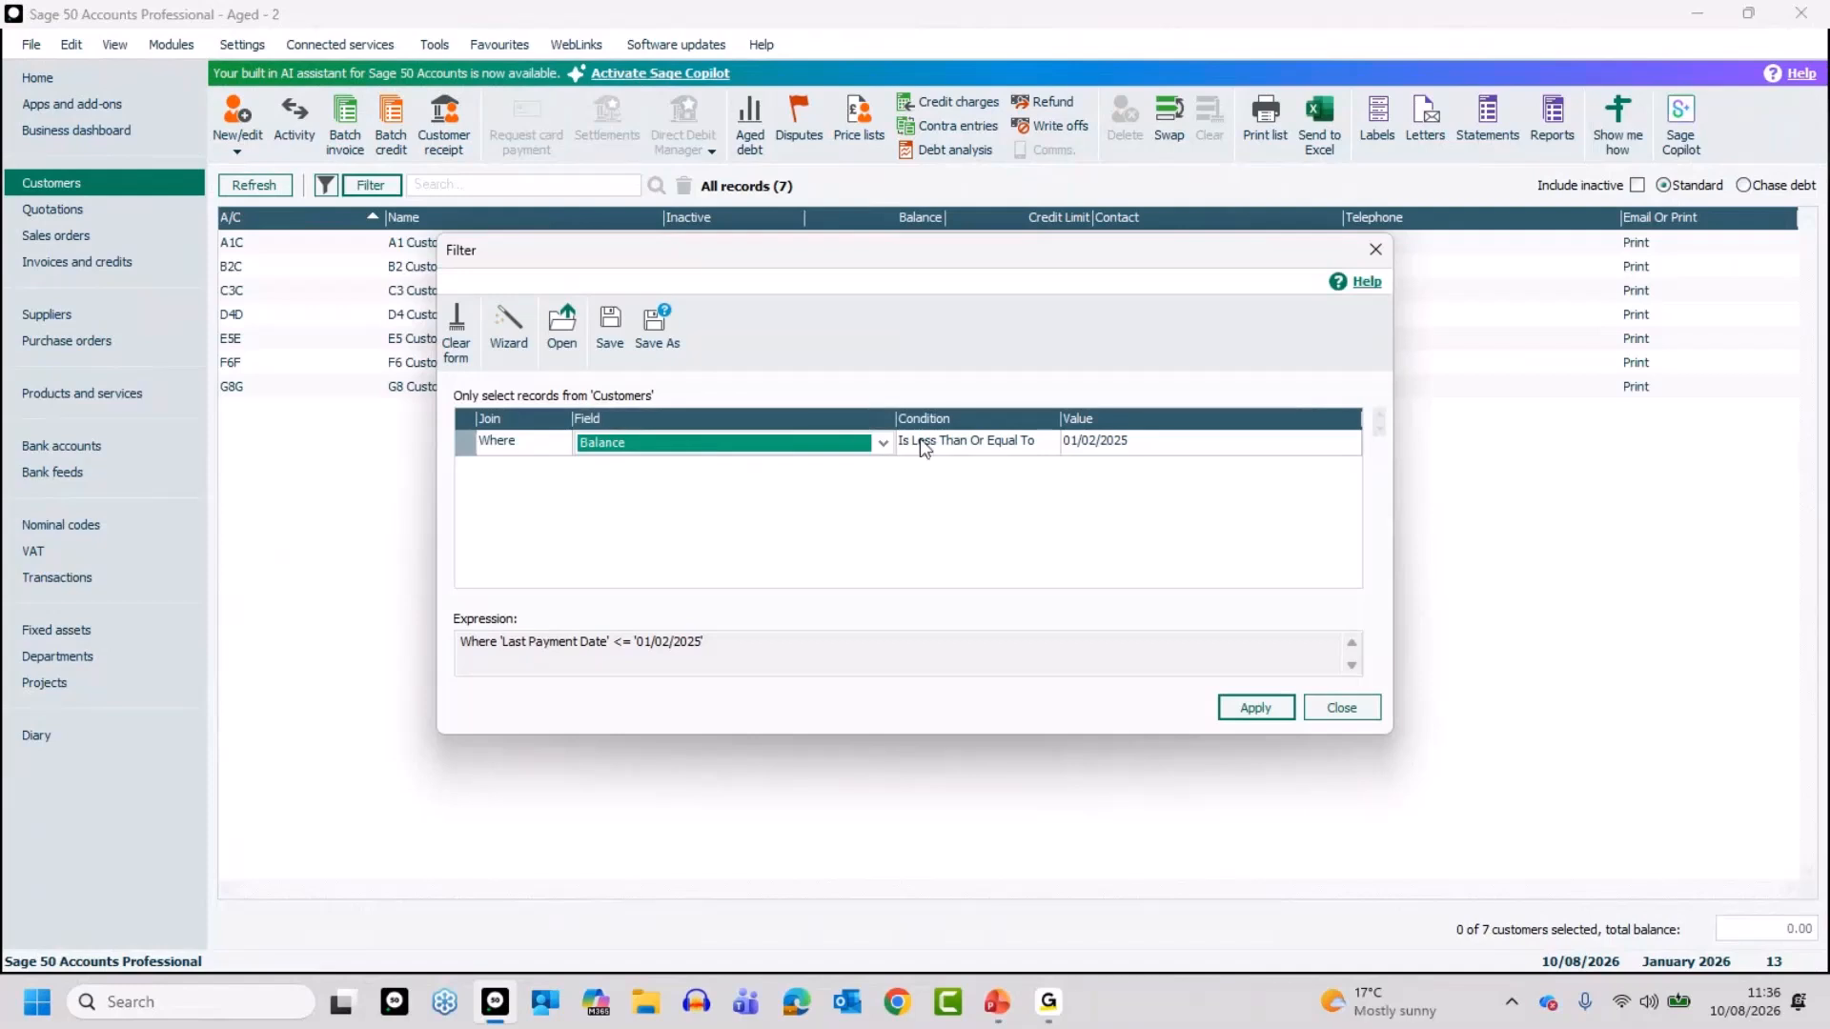
{"action": "left_click", "coordinate": [938, 444]}
{"action": "left_click", "coordinate": [1048, 442]}
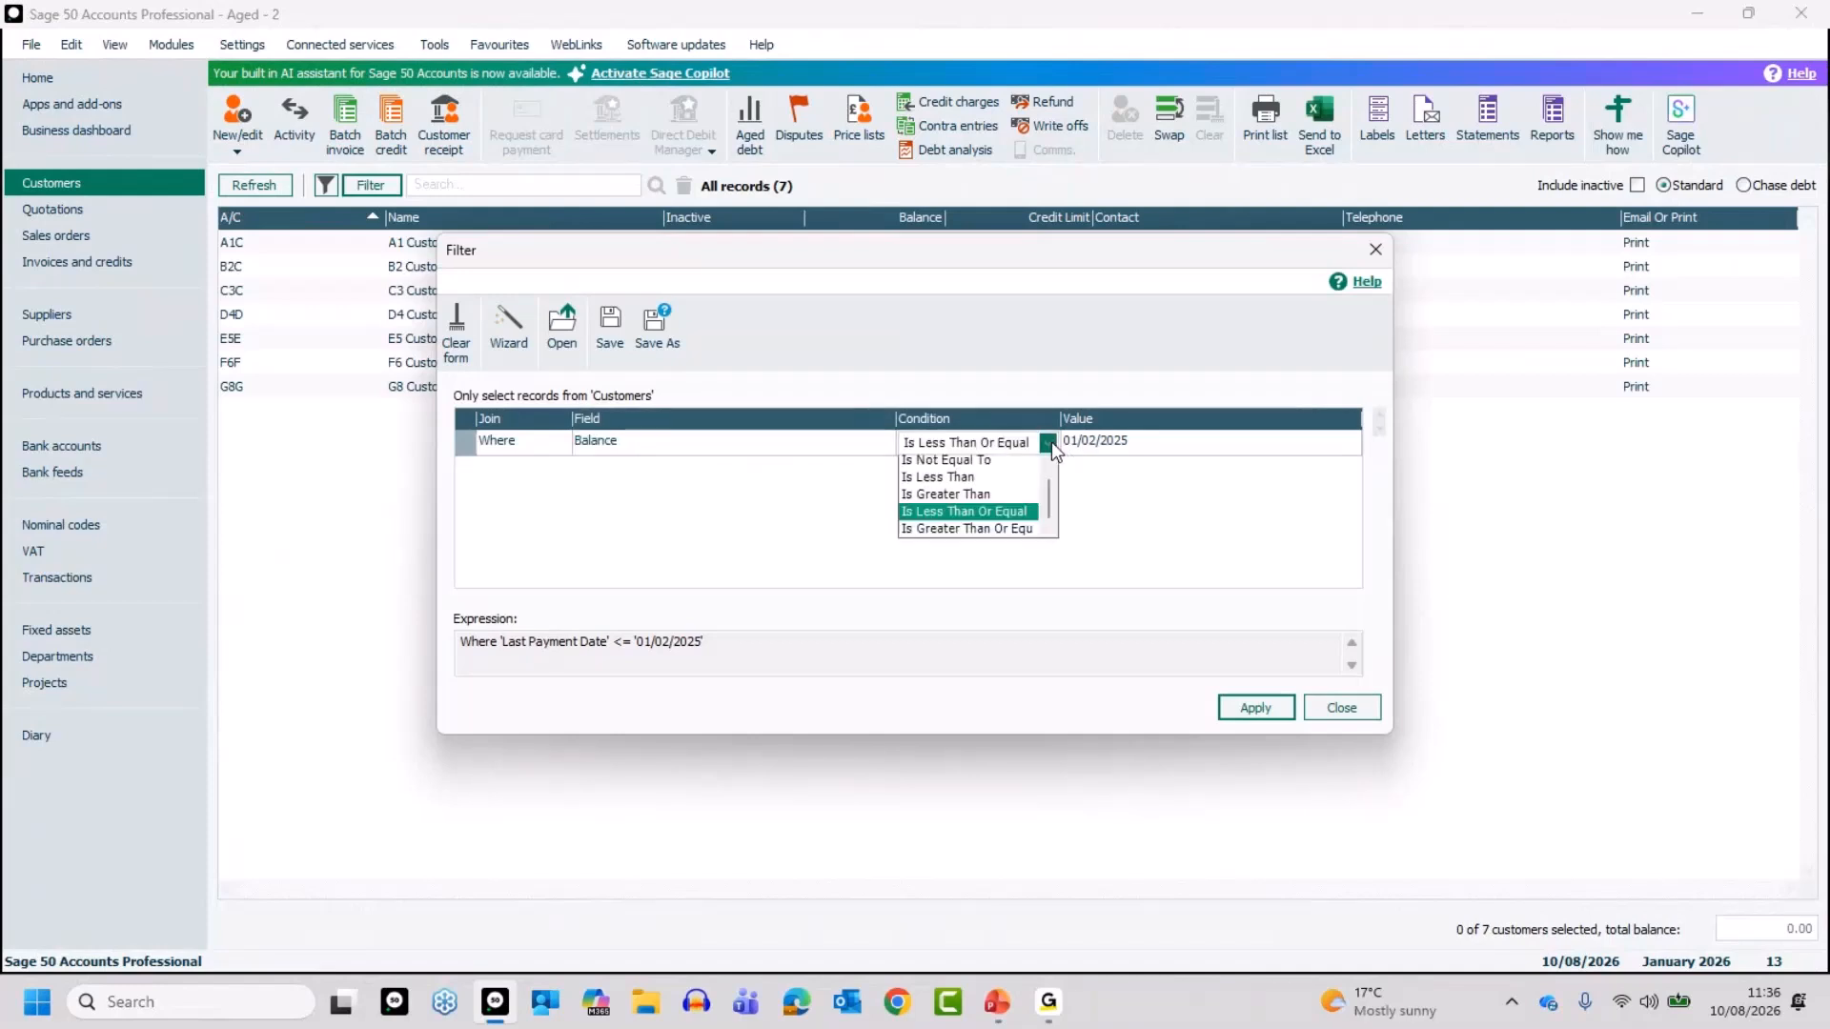
{"action": "left_click", "coordinate": [993, 463]}
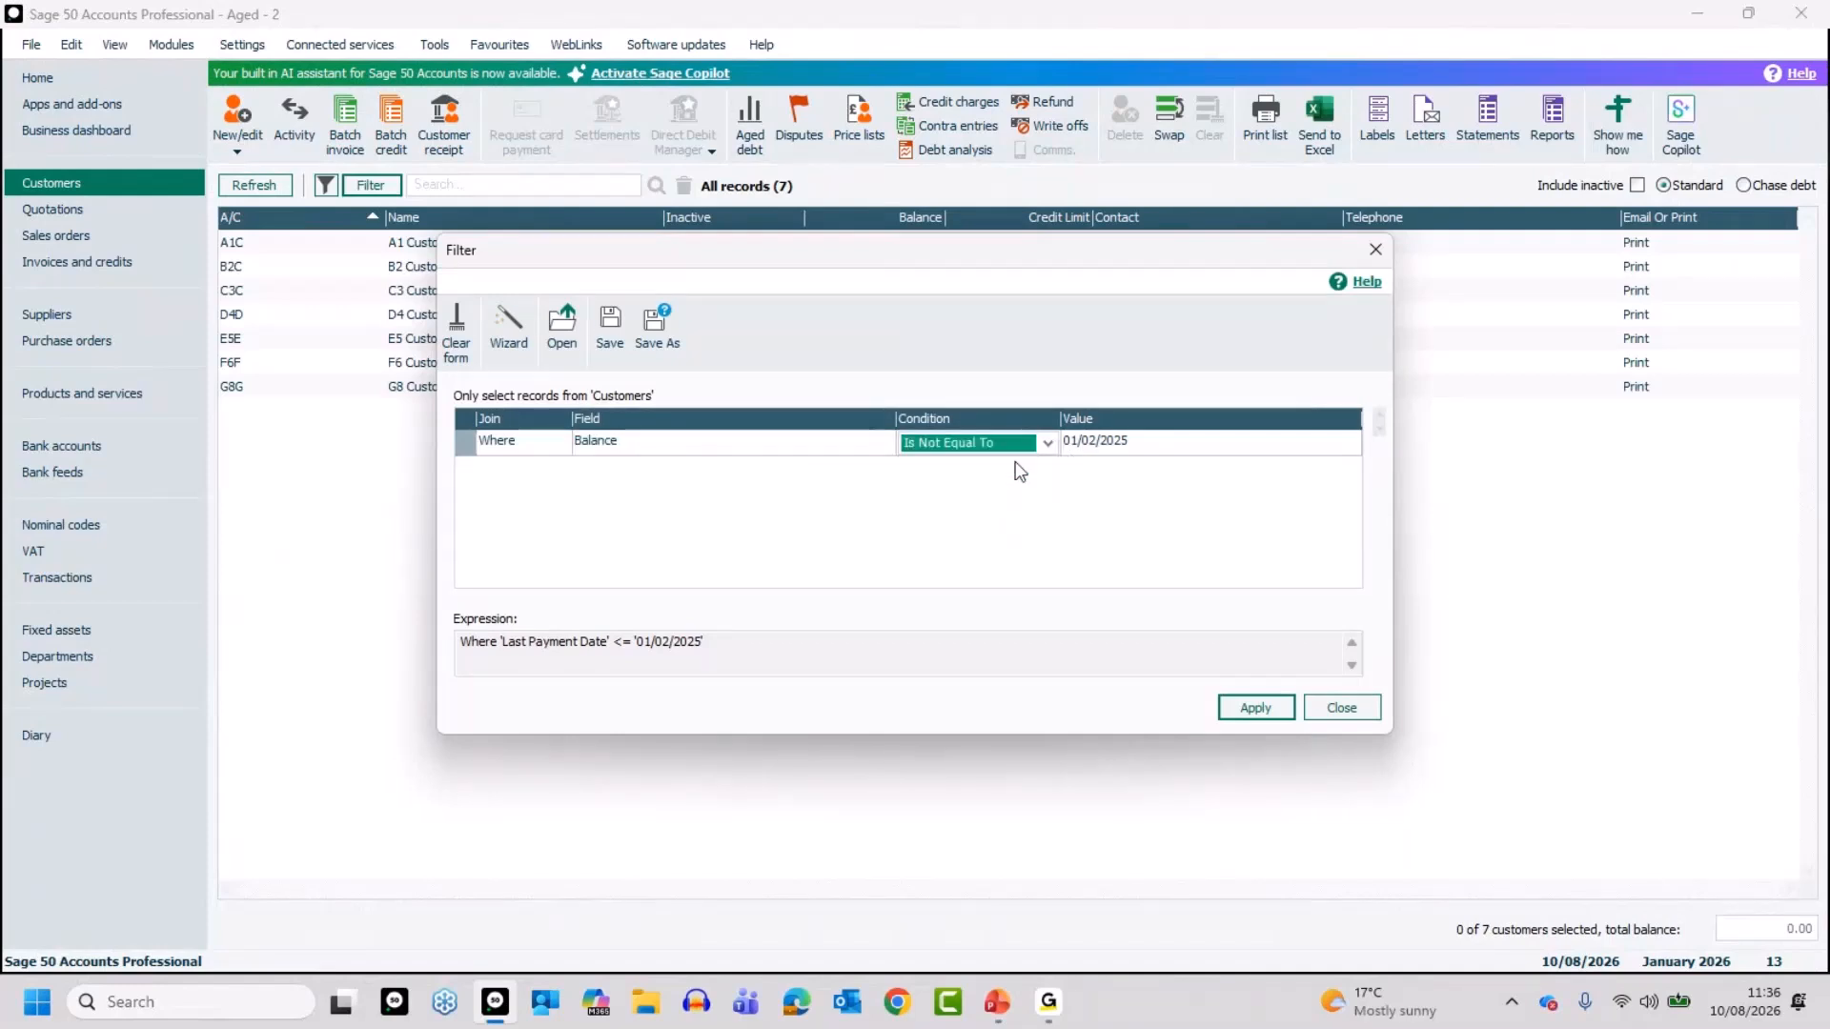
{"action": "left_click", "coordinate": [1108, 448]}
{"action": "type", "text": "0"}
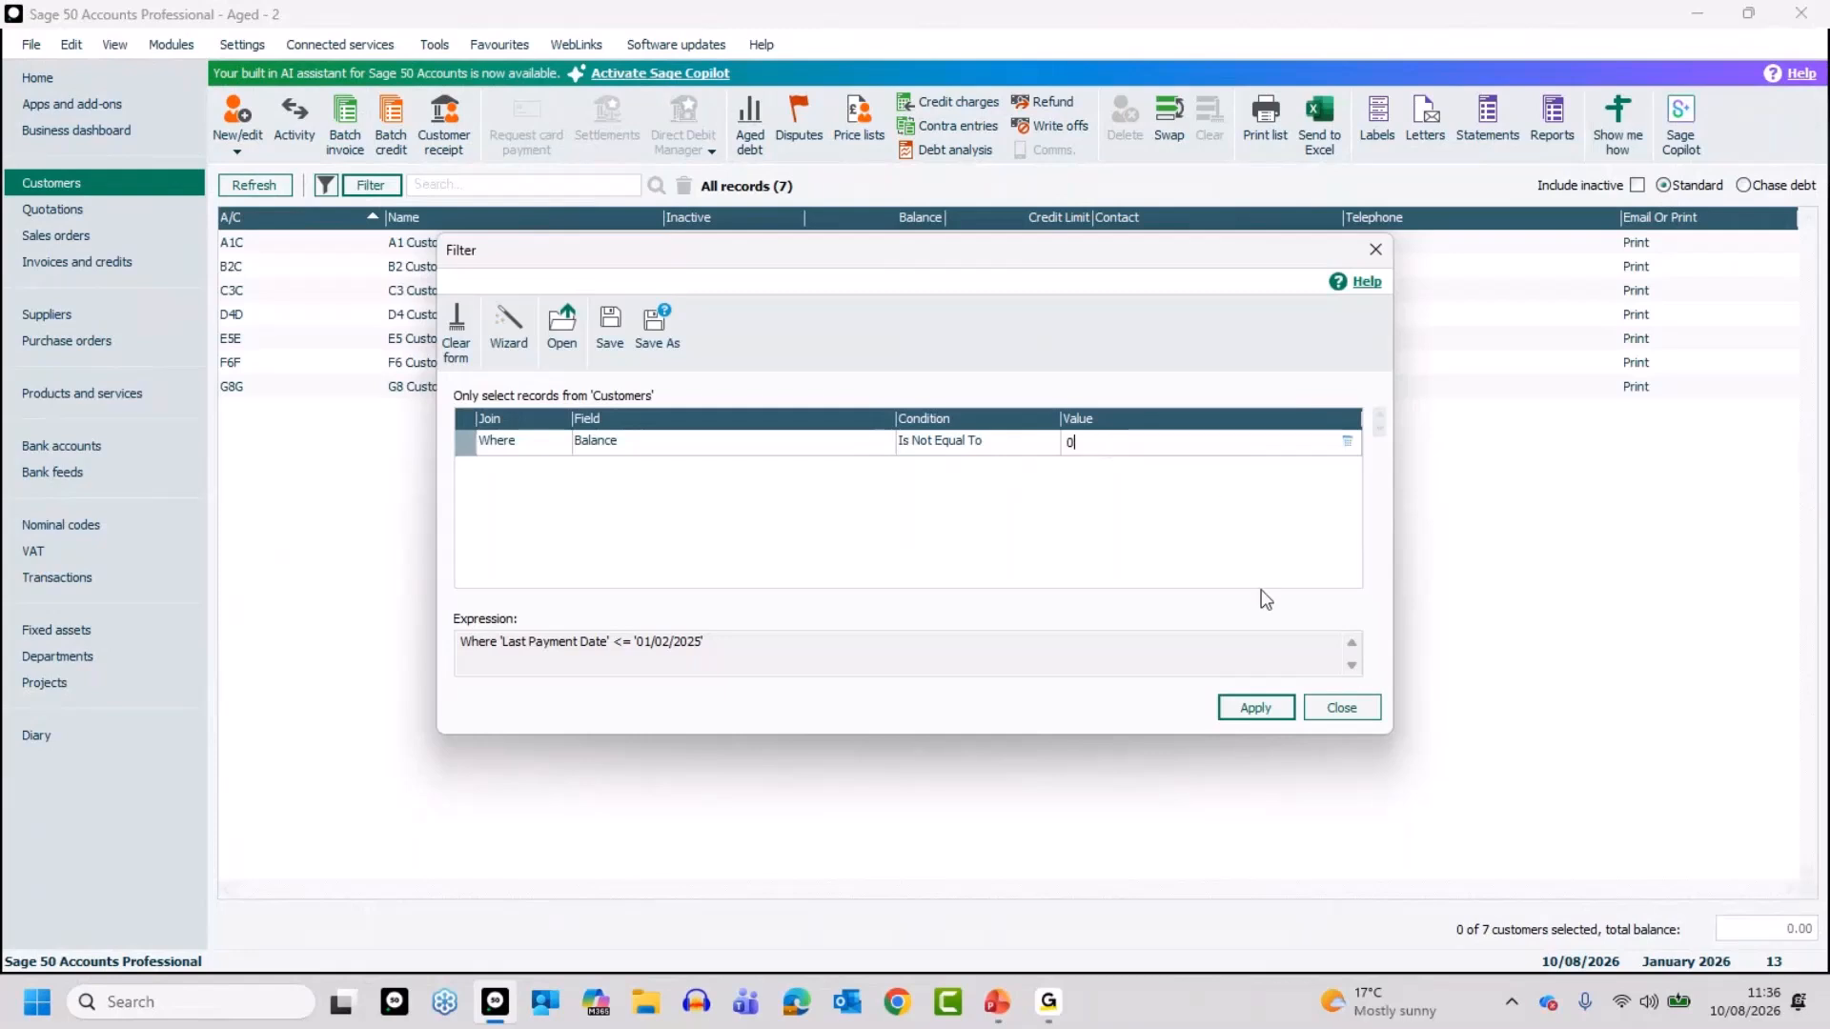
{"action": "left_click", "coordinate": [1275, 709]}
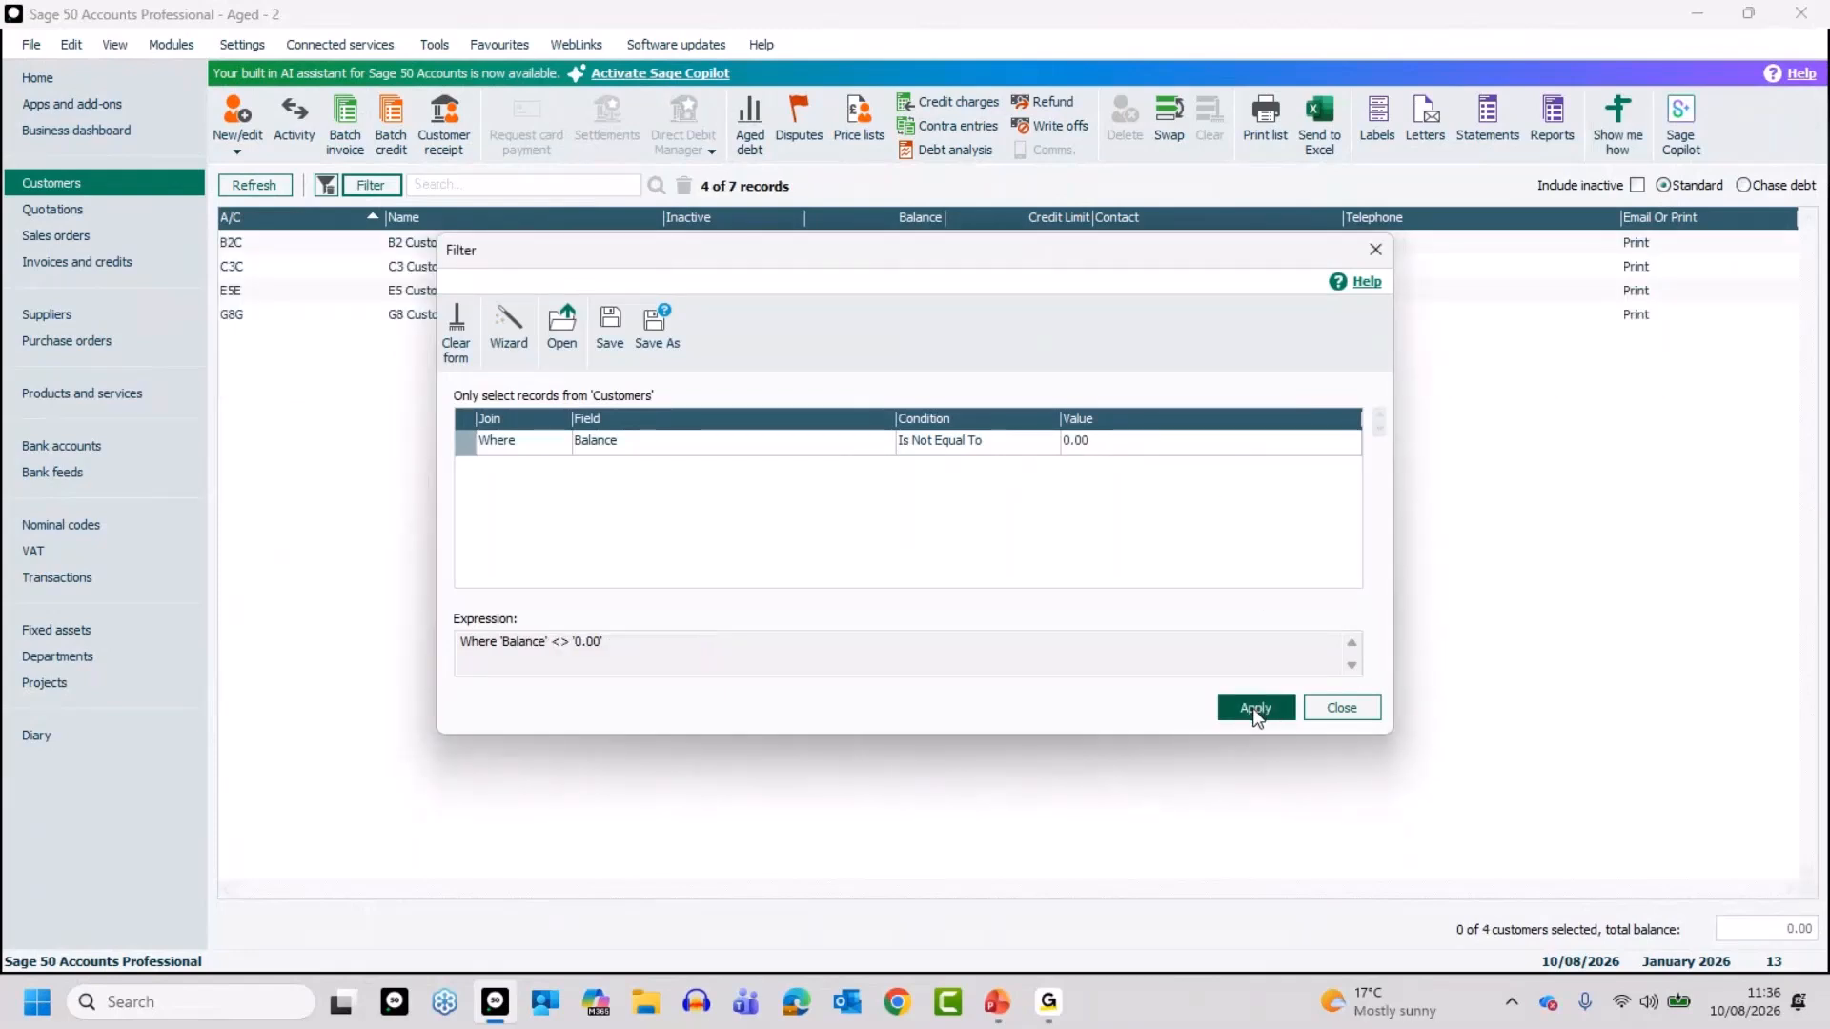
{"action": "left_click", "coordinate": [1342, 707]}
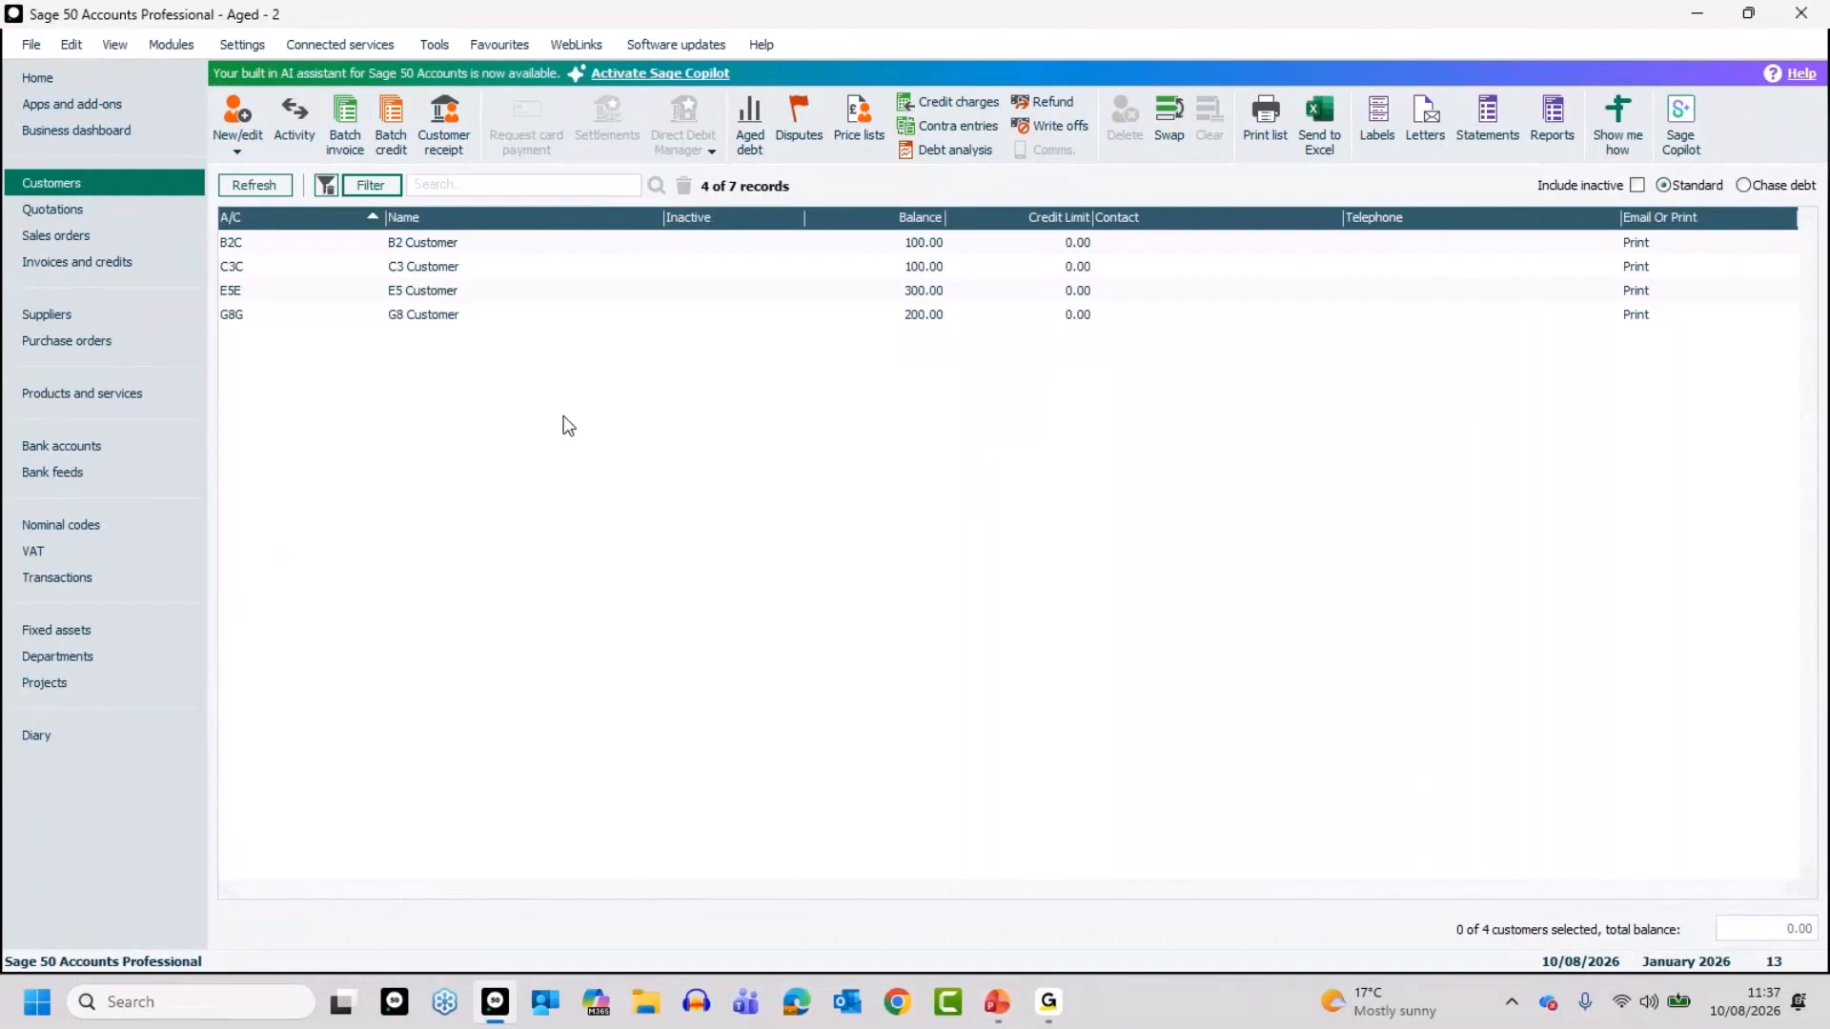
Remove the balance filter and its criteria from the customer list, and include inactive customers in the list.
{"action": "left_click", "coordinate": [327, 185]}
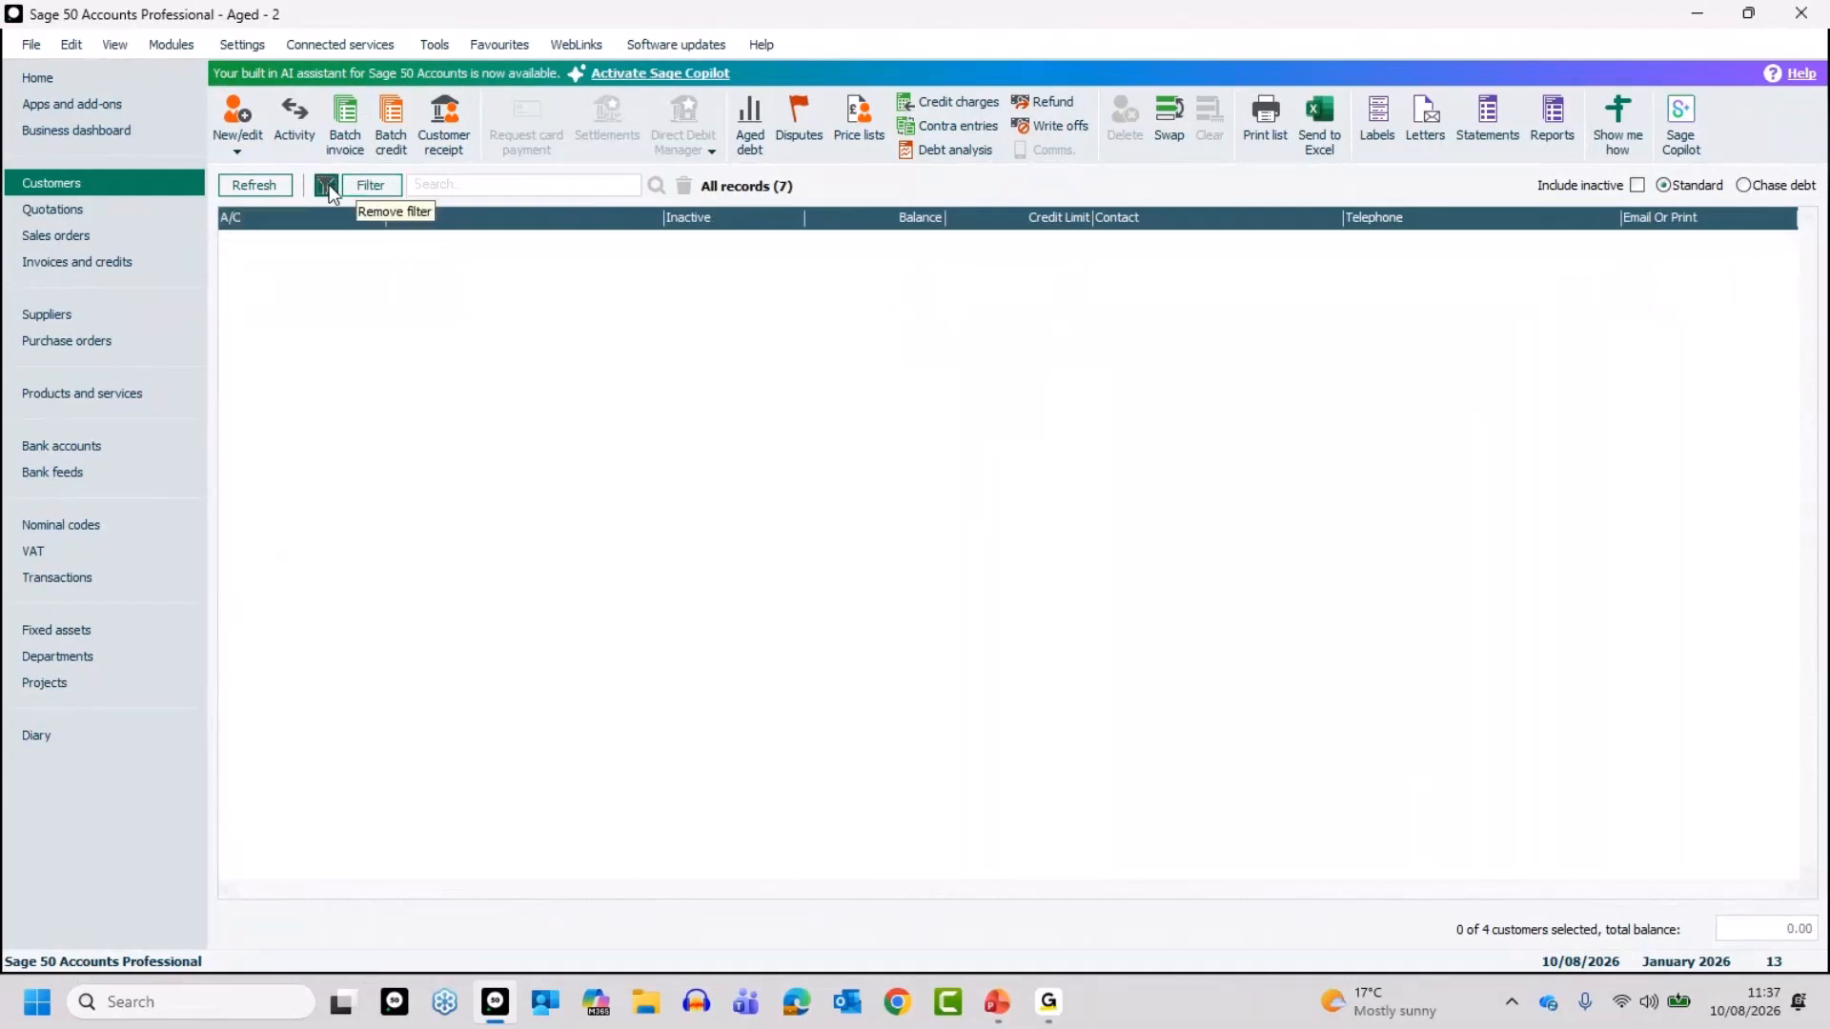
{"action": "left_click", "coordinate": [378, 185]}
{"action": "left_click", "coordinate": [461, 335]}
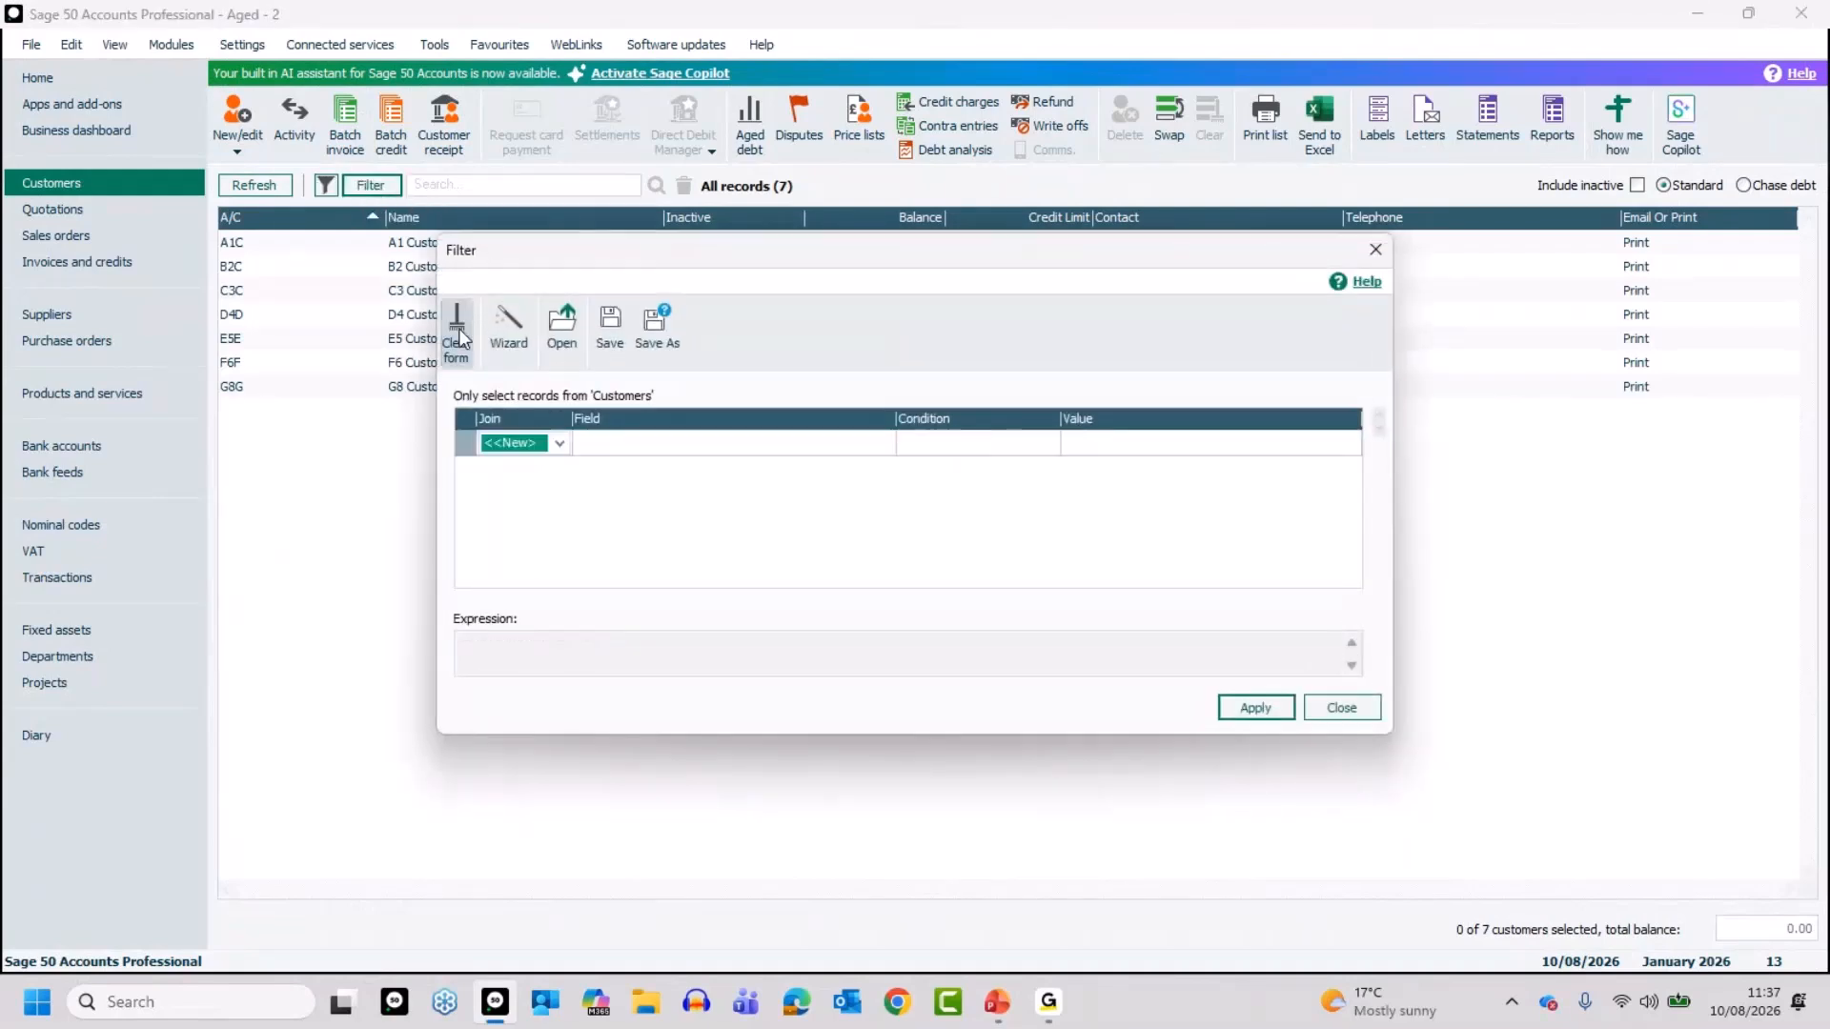
{"action": "left_click", "coordinate": [1258, 707]}
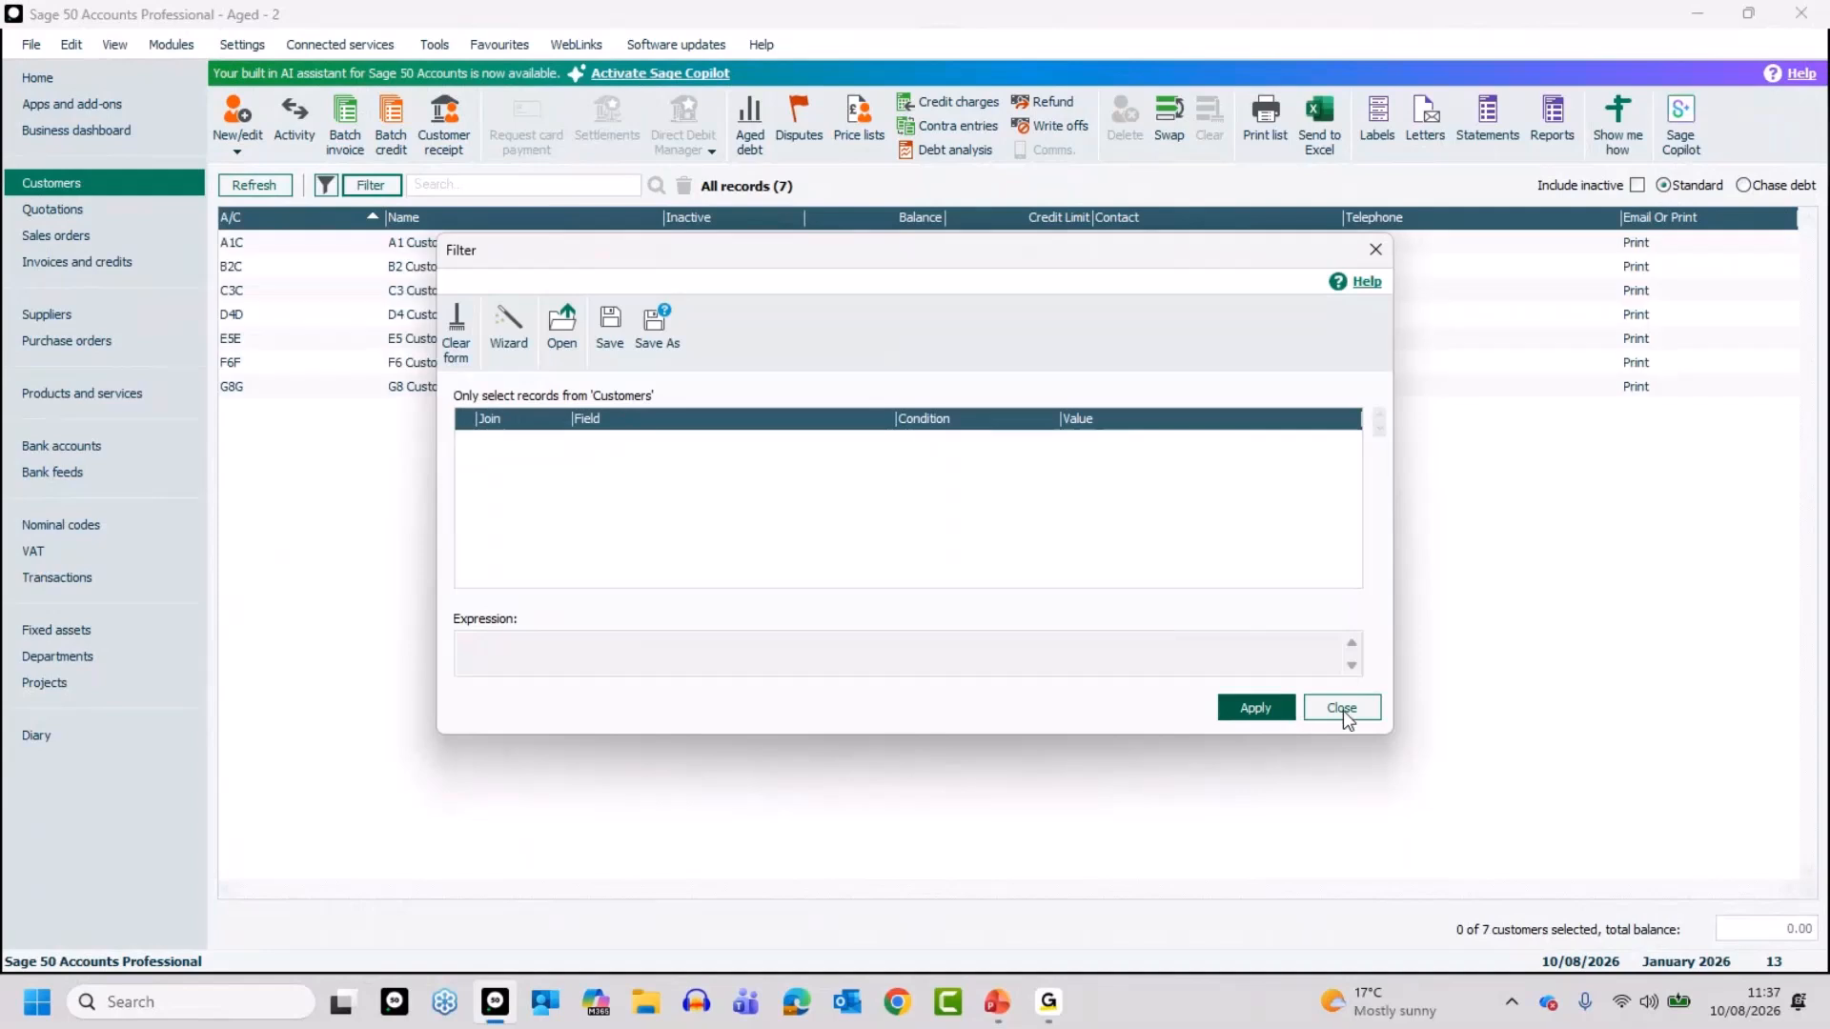
{"action": "left_click", "coordinate": [1341, 707]}
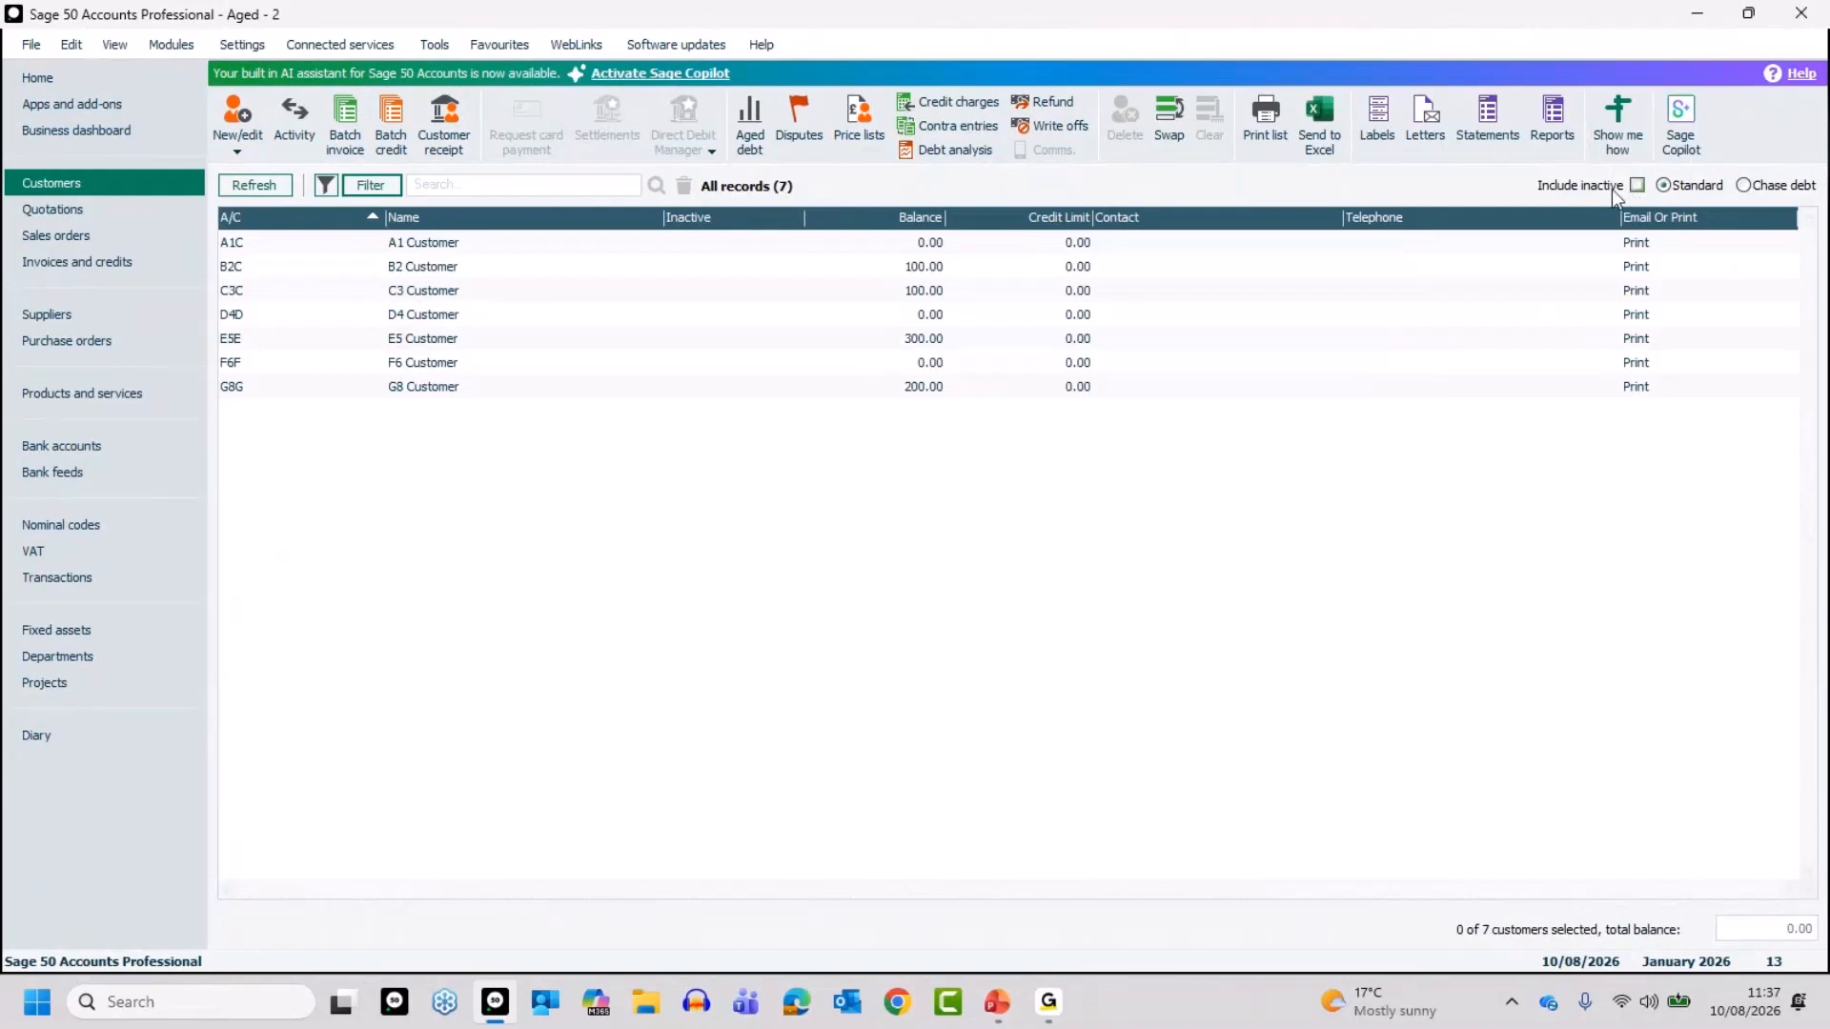
{"action": "left_click", "coordinate": [1638, 187]}
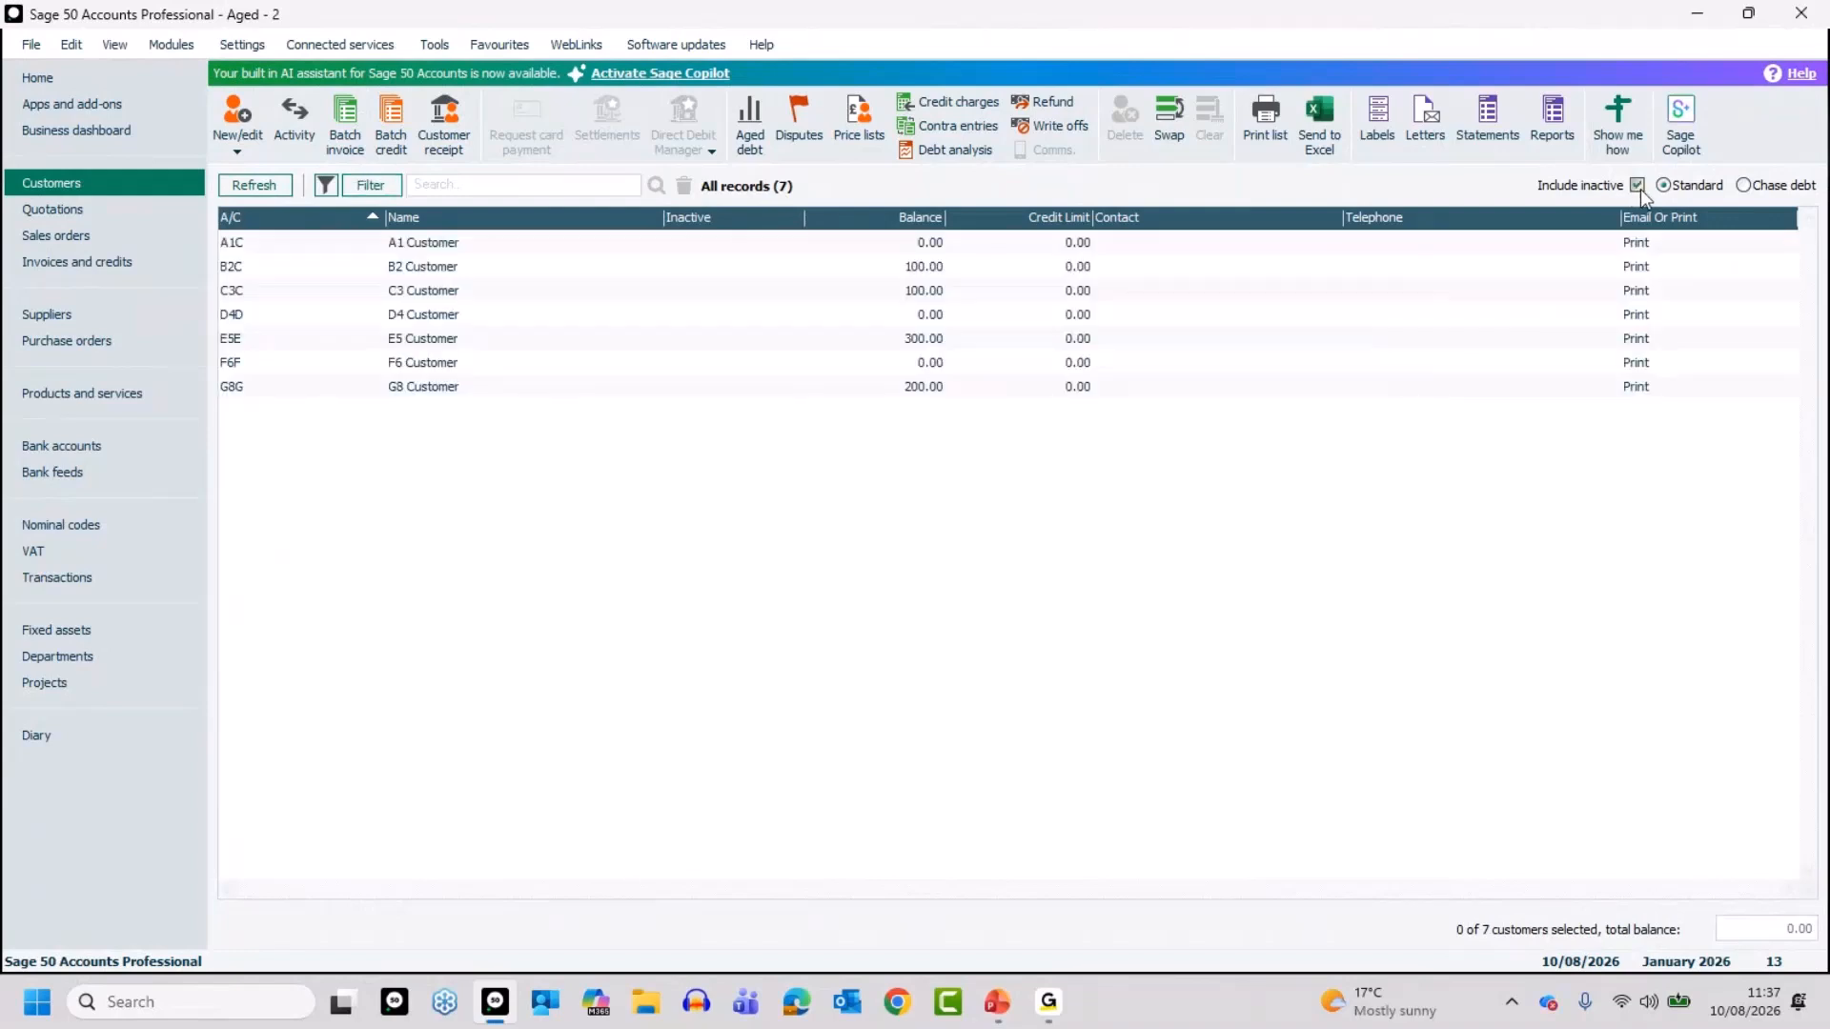